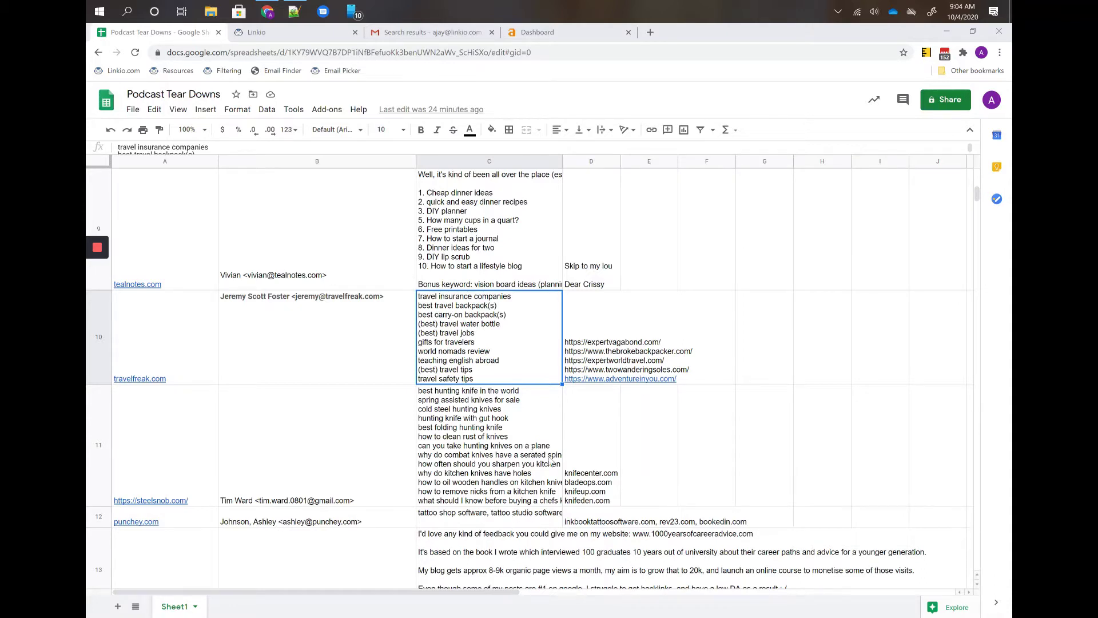
# - Copy the contact entry from the steelsnob.com row of the Podcast Tear Downs sheet
pyautogui.click(415, 34)
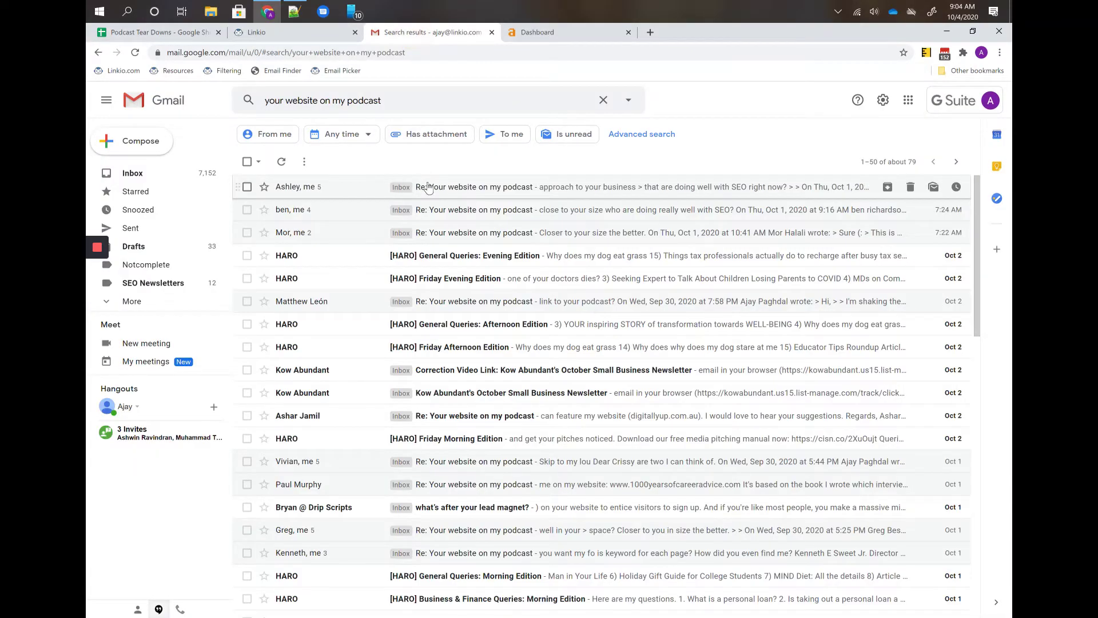
pyautogui.click(172, 34)
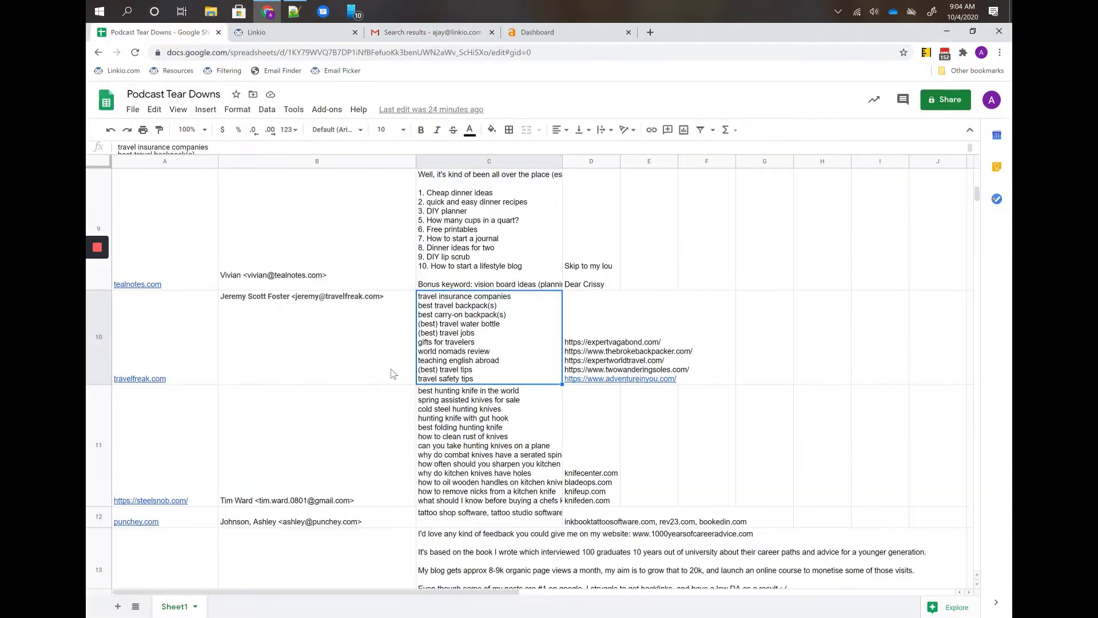
pyautogui.click(467, 399)
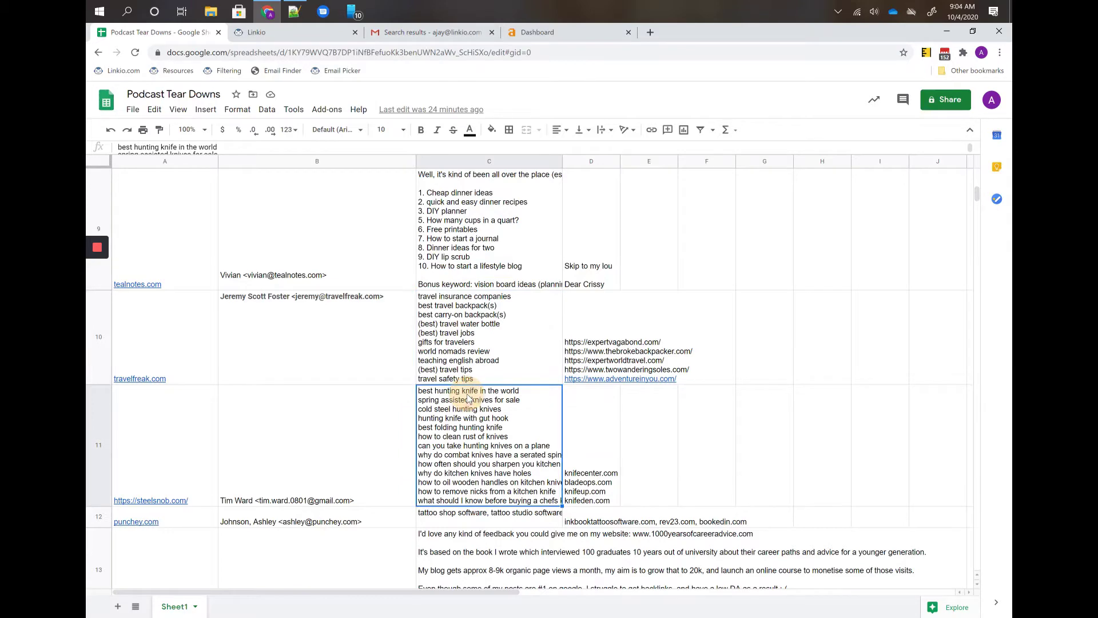
pyautogui.click(298, 487)
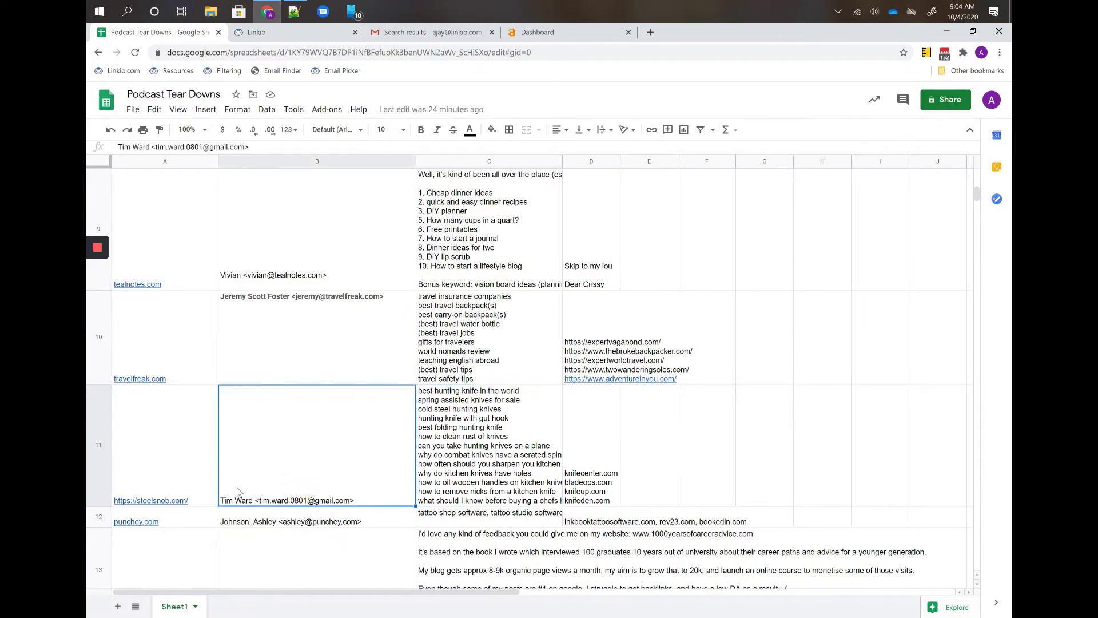
pyautogui.click(198, 484)
pyautogui.click(281, 468)
pyautogui.hotkey('ctrl', 'c')
# - Switch to Gmail, search for the copied contact, and open the "Re: Your website on my podcast" thread to read the teardown pitch
pyautogui.click(414, 39)
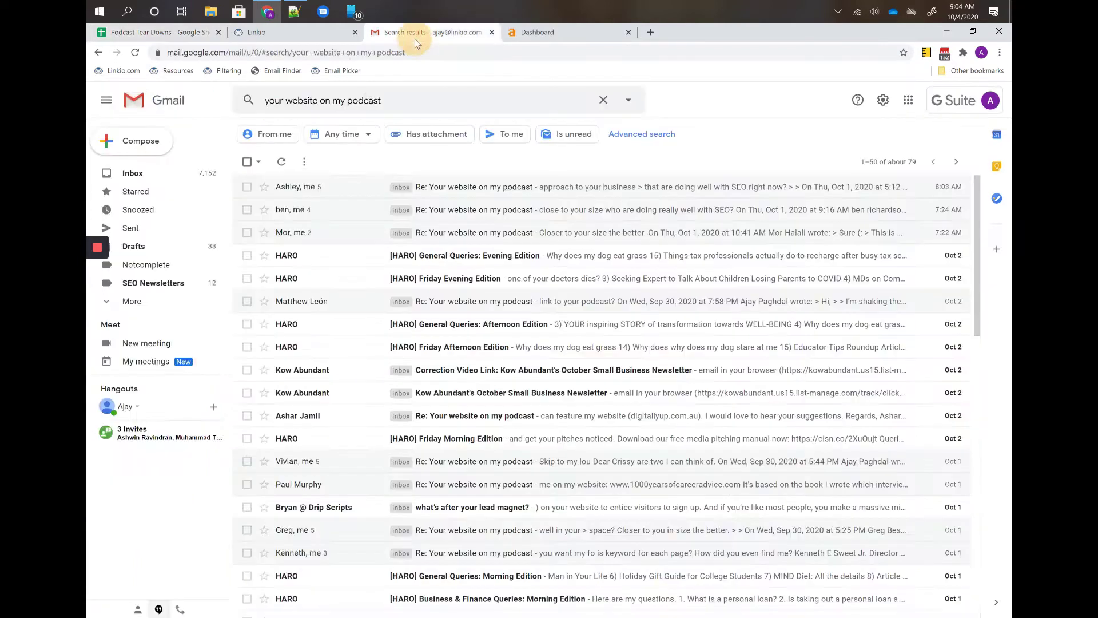
pyautogui.click(365, 100)
pyautogui.hotkey('ctrl', 'v')
pyautogui.press('Return')
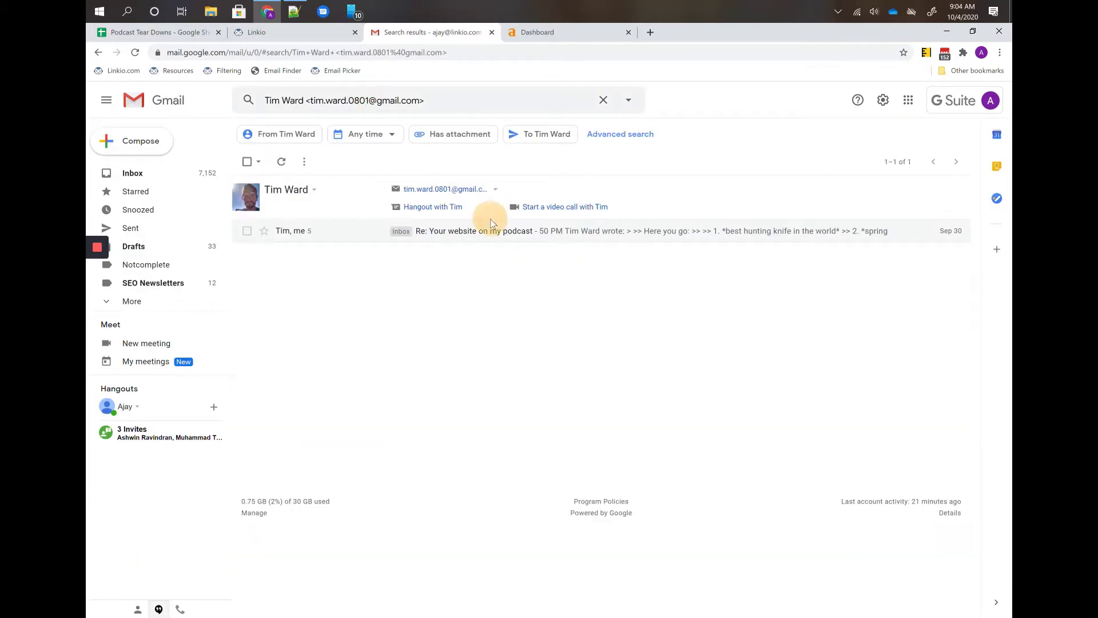
pyautogui.click(486, 229)
pyautogui.scroll(-2, 400, 263)
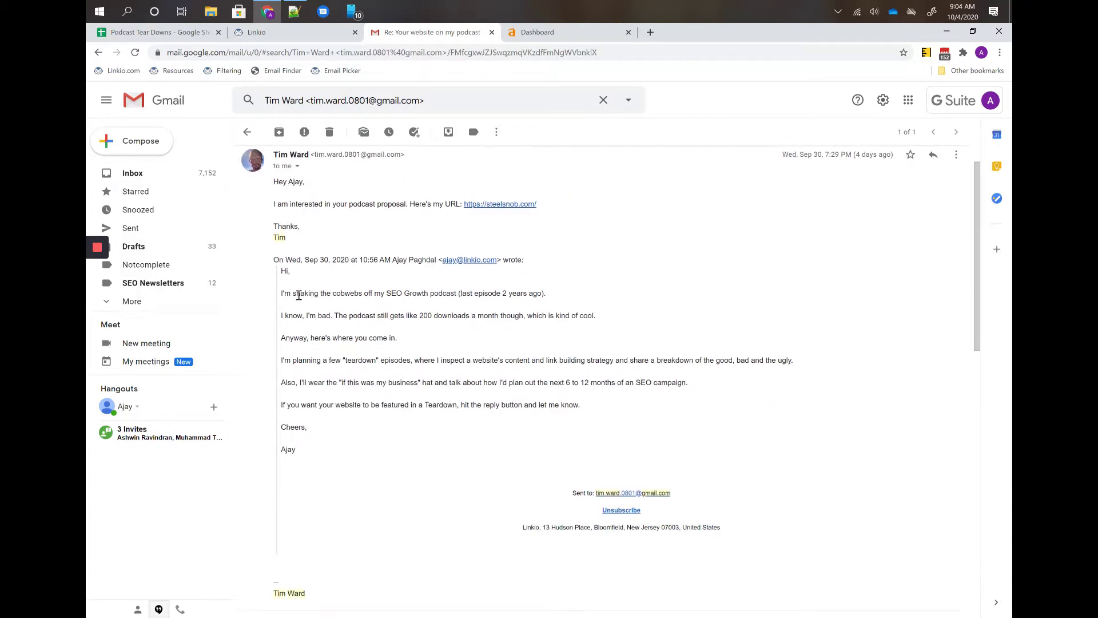
pyautogui.moveTo(295, 293); pyautogui.dragTo(449, 309)
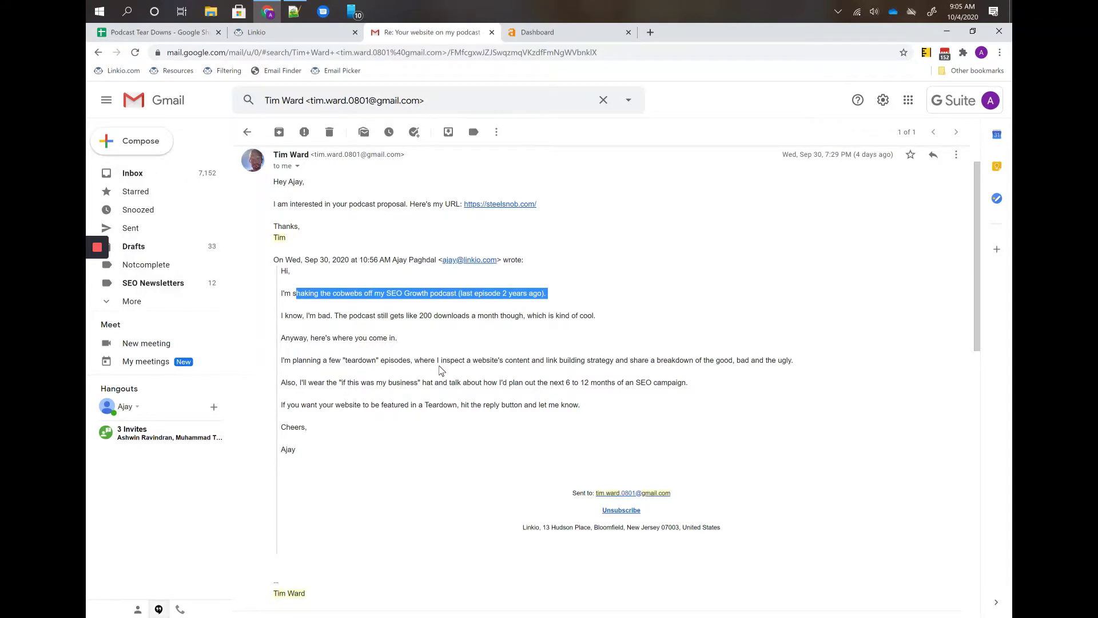
pyautogui.scroll(-7, 414, 346)
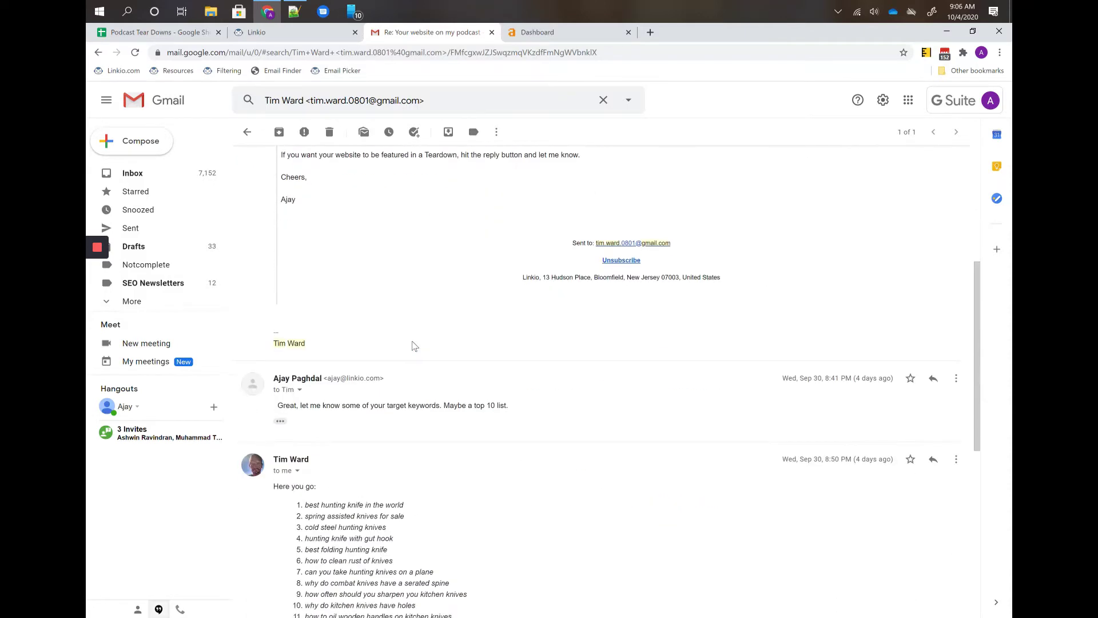
pyautogui.scroll(7, 416, 296)
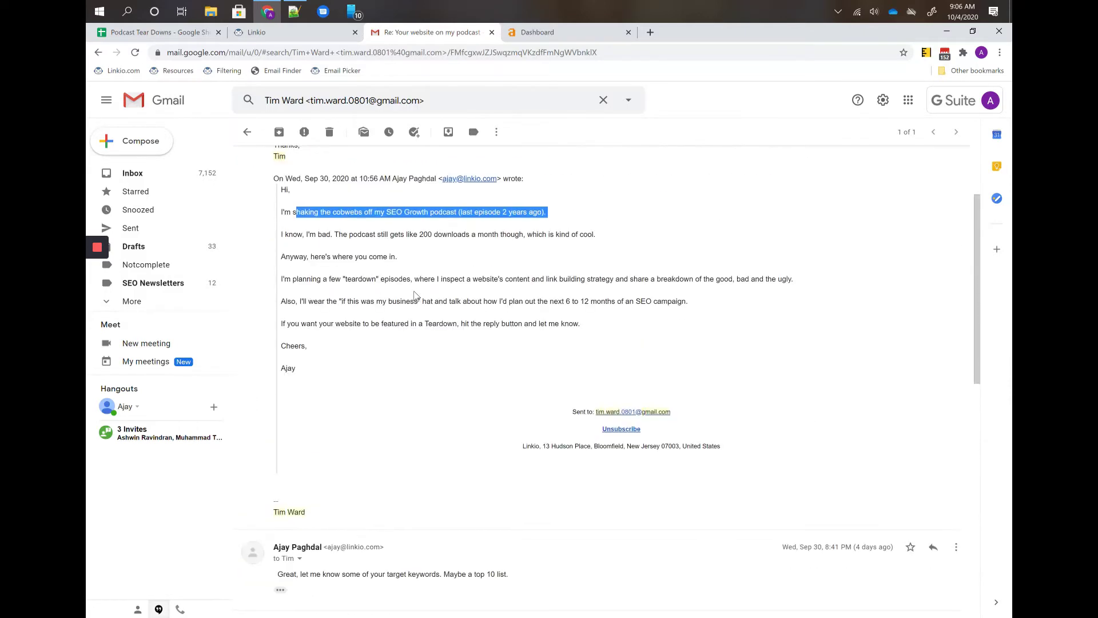
# - Open steelsnob.com from the email and look through its home page from header to footer
pyautogui.click(505, 218)
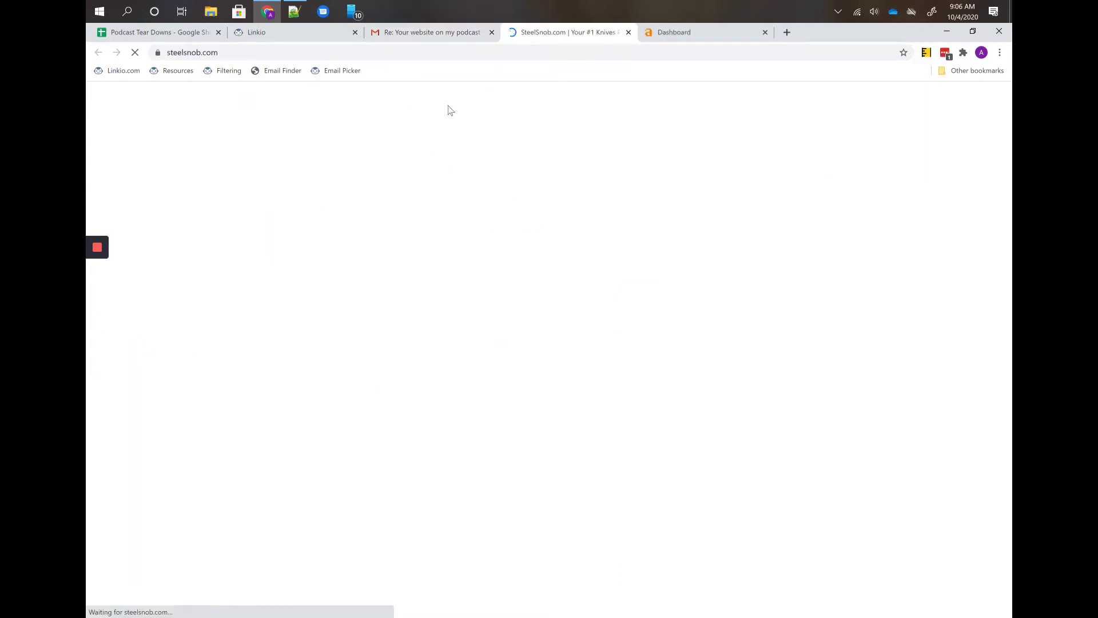
pyautogui.scroll(-7, 531, 255)
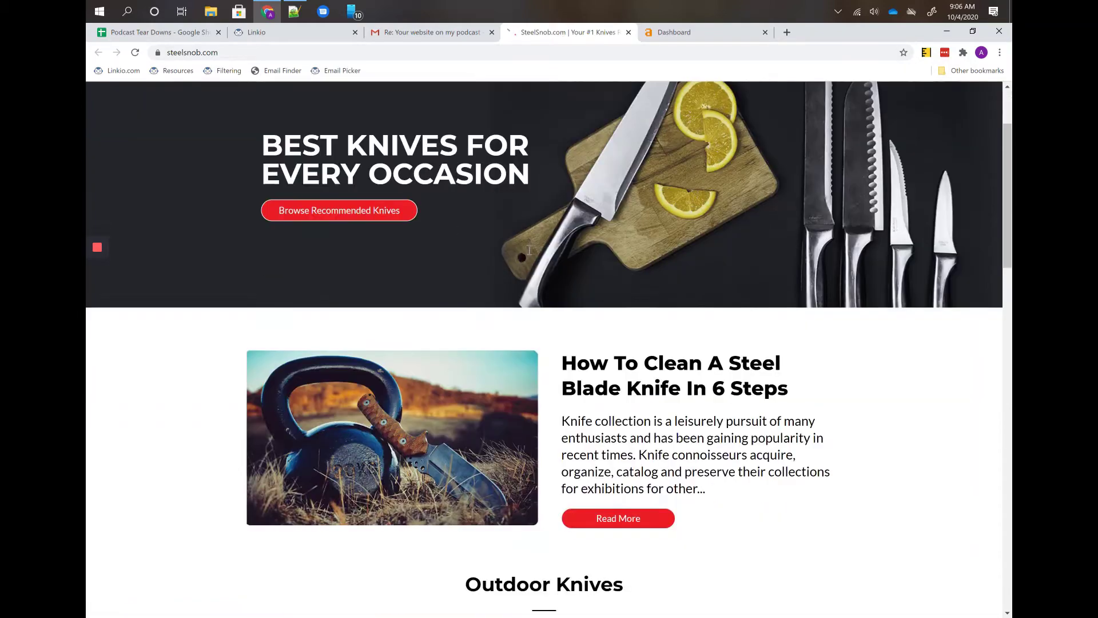
pyautogui.scroll(7, 530, 254)
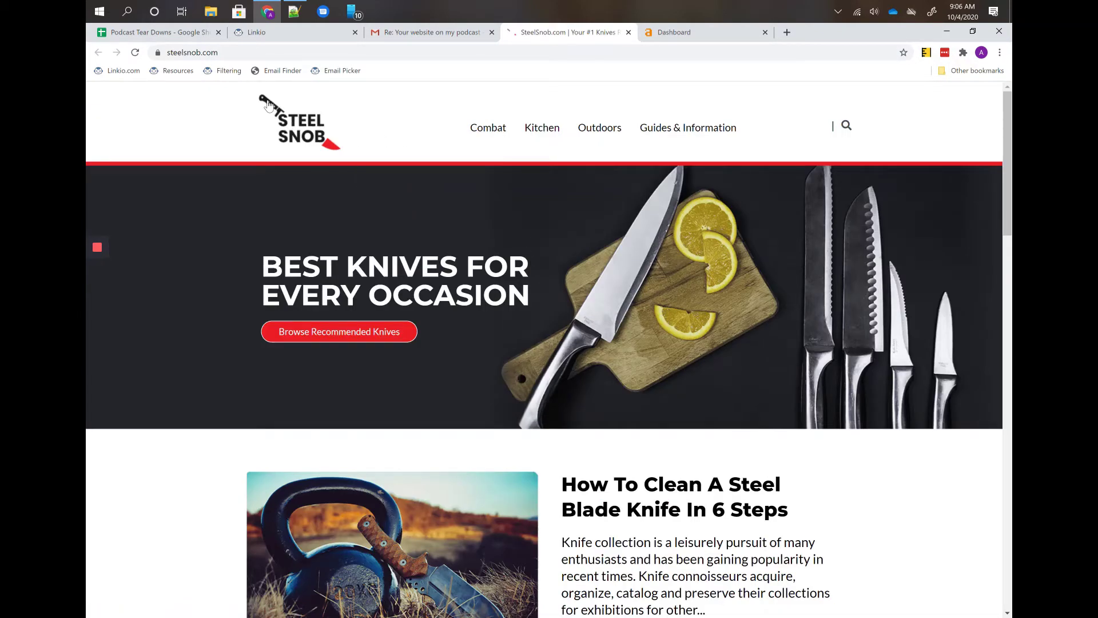
pyautogui.scroll(-5, 431, 279)
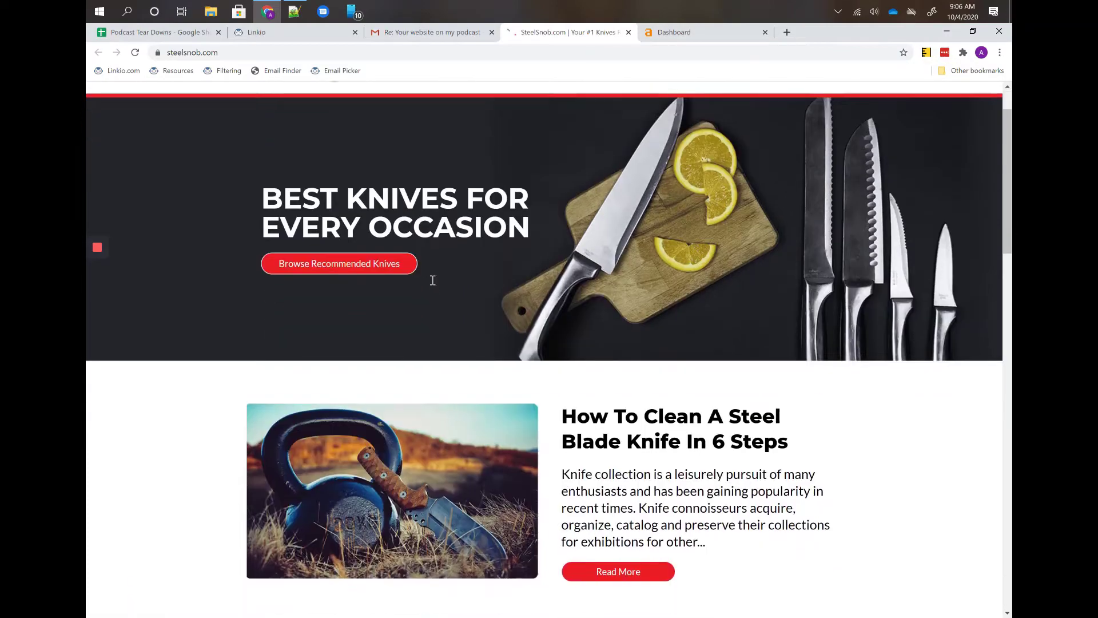
pyautogui.scroll(-4, 571, 261)
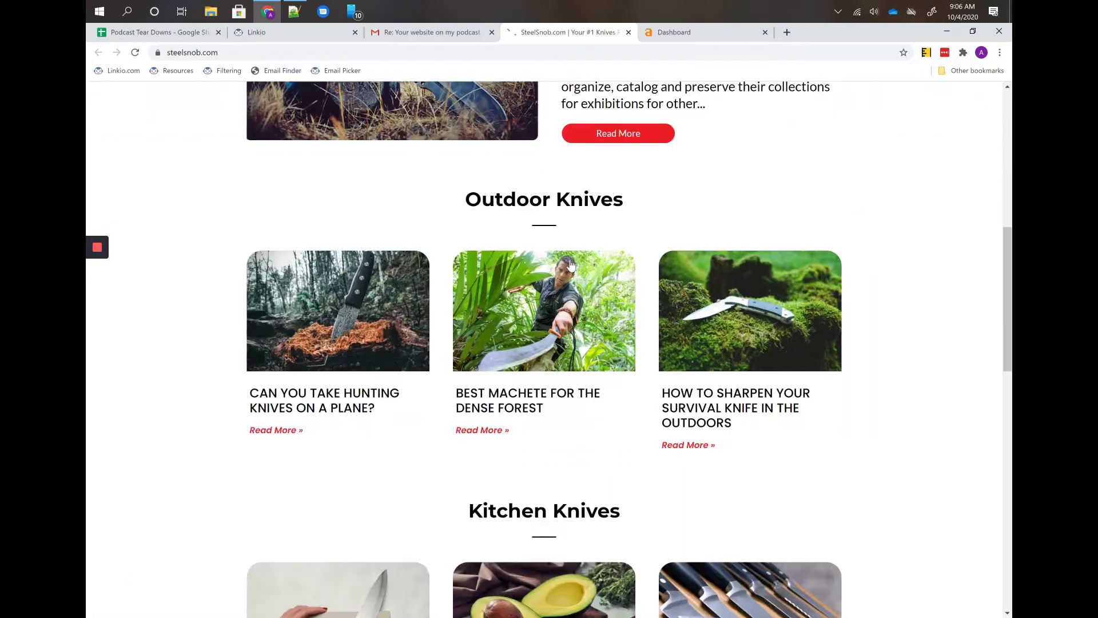
pyautogui.scroll(-15, 526, 410)
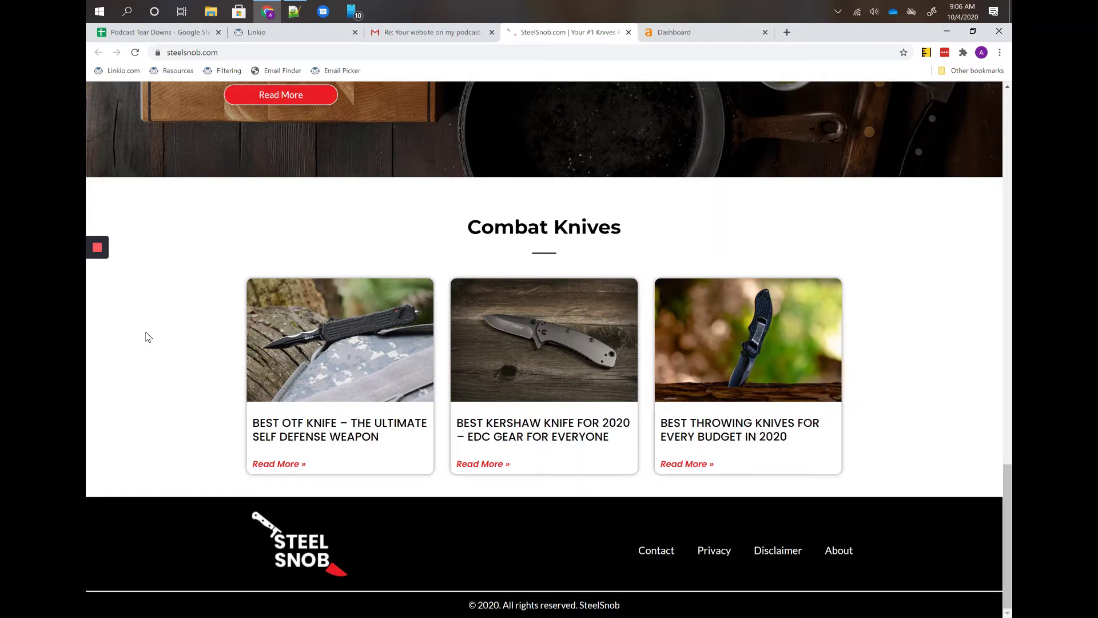
pyautogui.scroll(13, 146, 336)
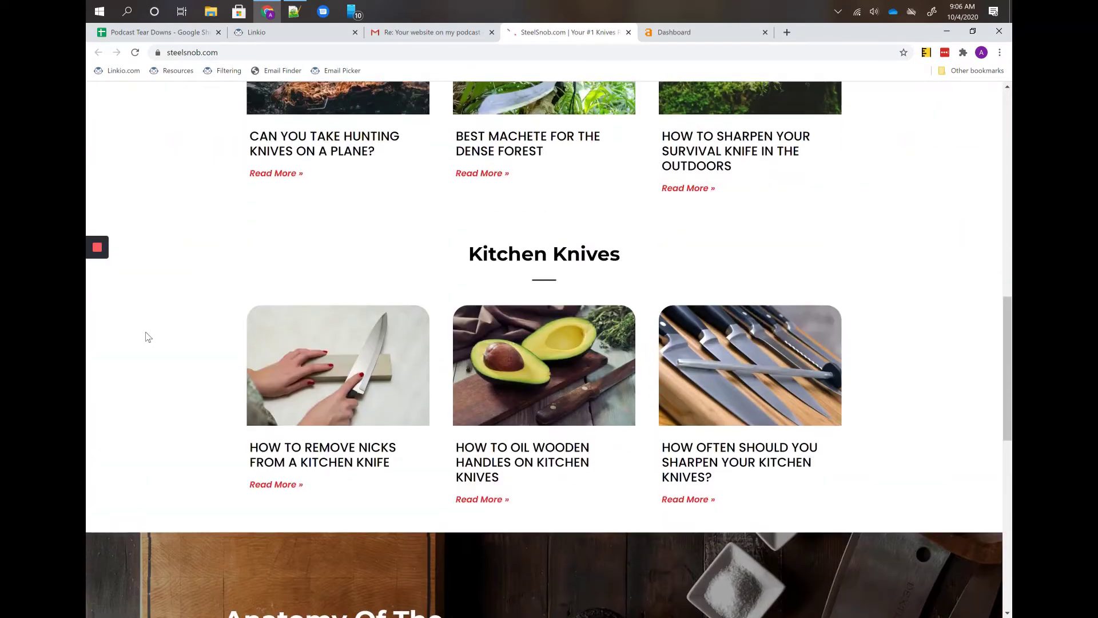
pyautogui.scroll(13, 408, 174)
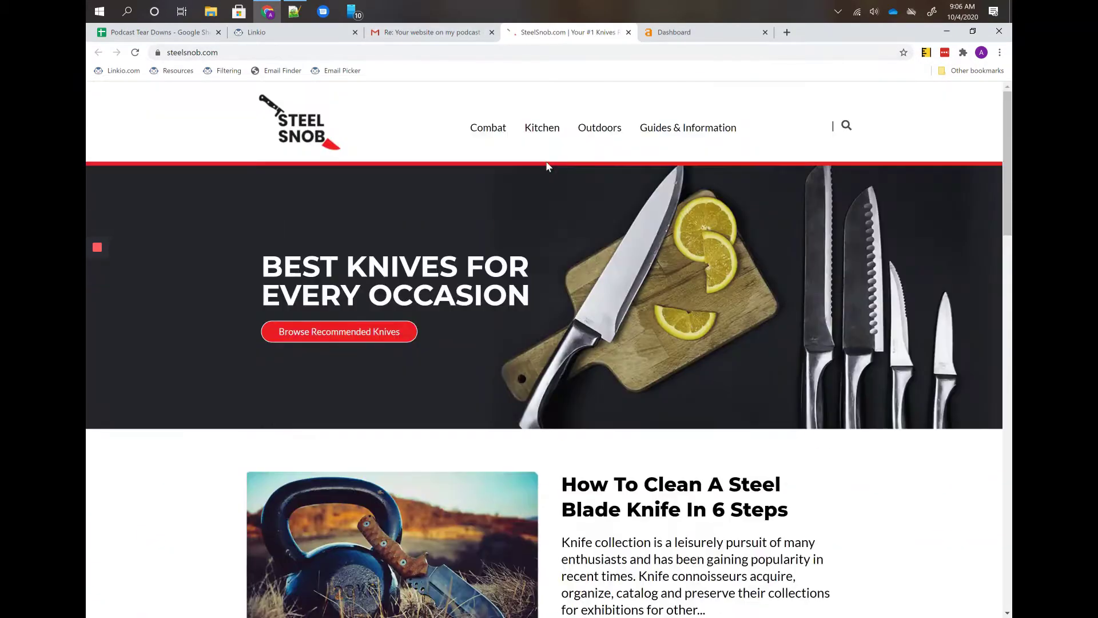
# - Return to the Gmail thread and examine the site owner's target keyword list and suggested competitors
pyautogui.click(451, 33)
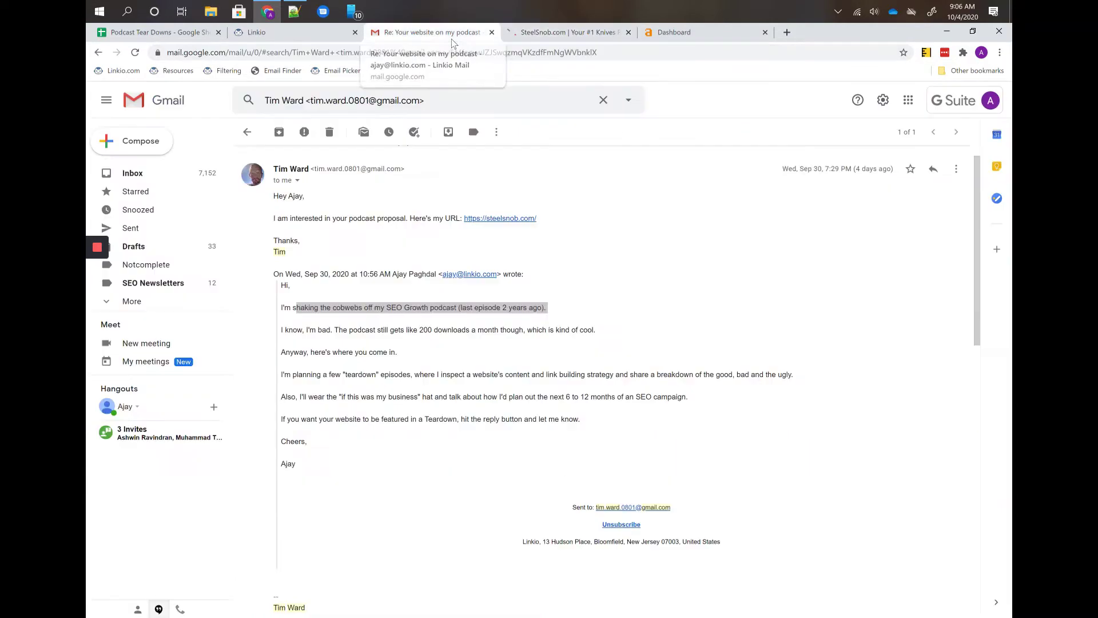
pyautogui.scroll(-5, 485, 330)
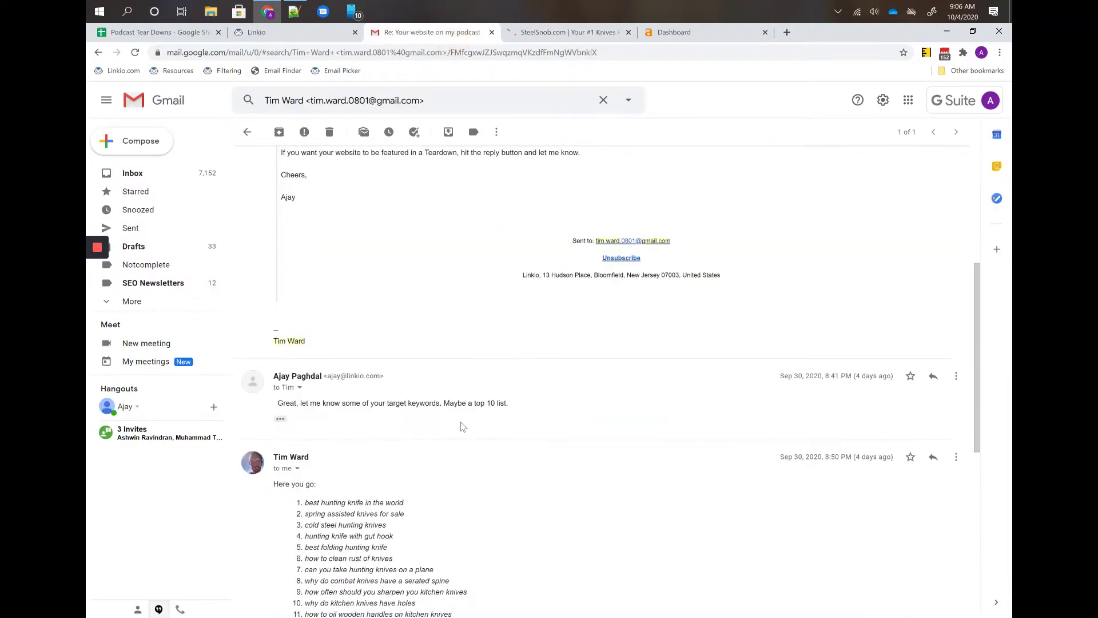
pyautogui.scroll(-4, 444, 406)
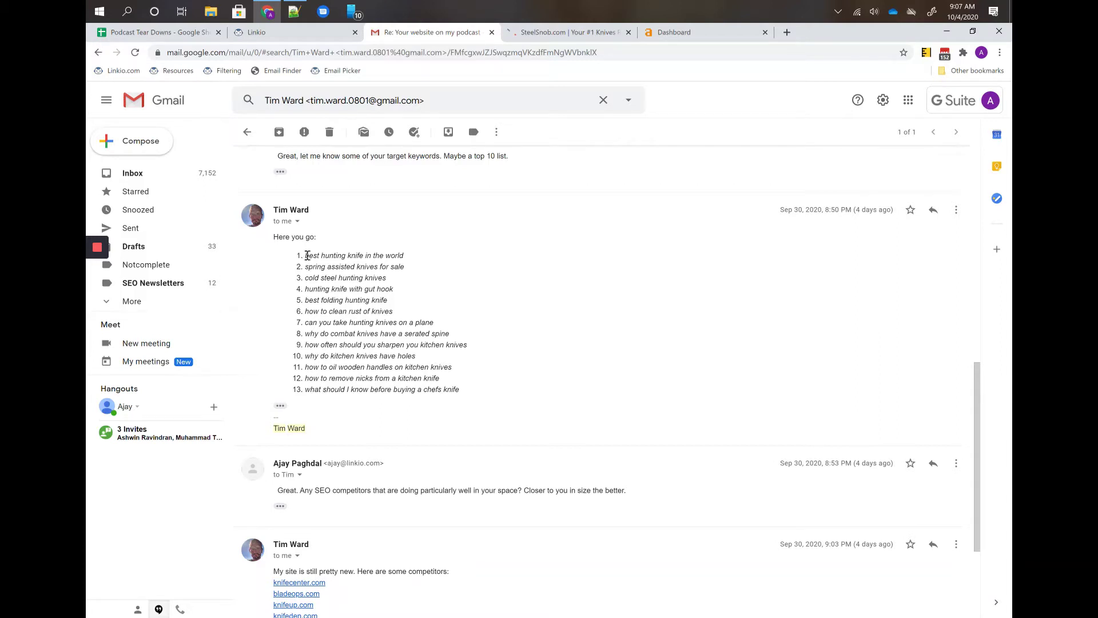
pyautogui.moveTo(306, 266); pyautogui.dragTo(405, 269)
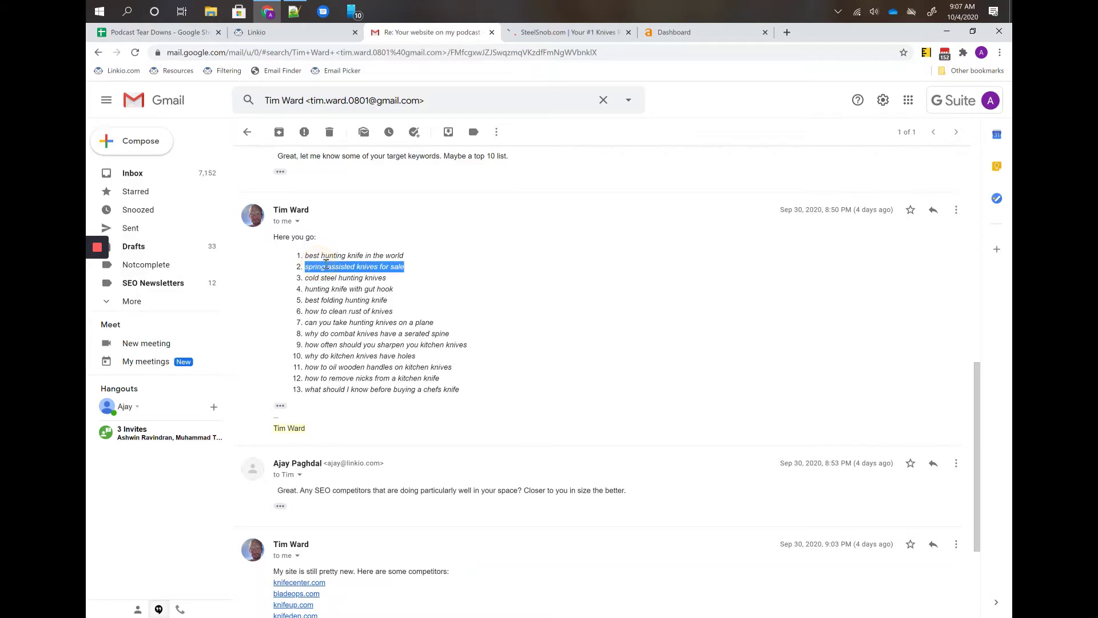
pyautogui.click(408, 274)
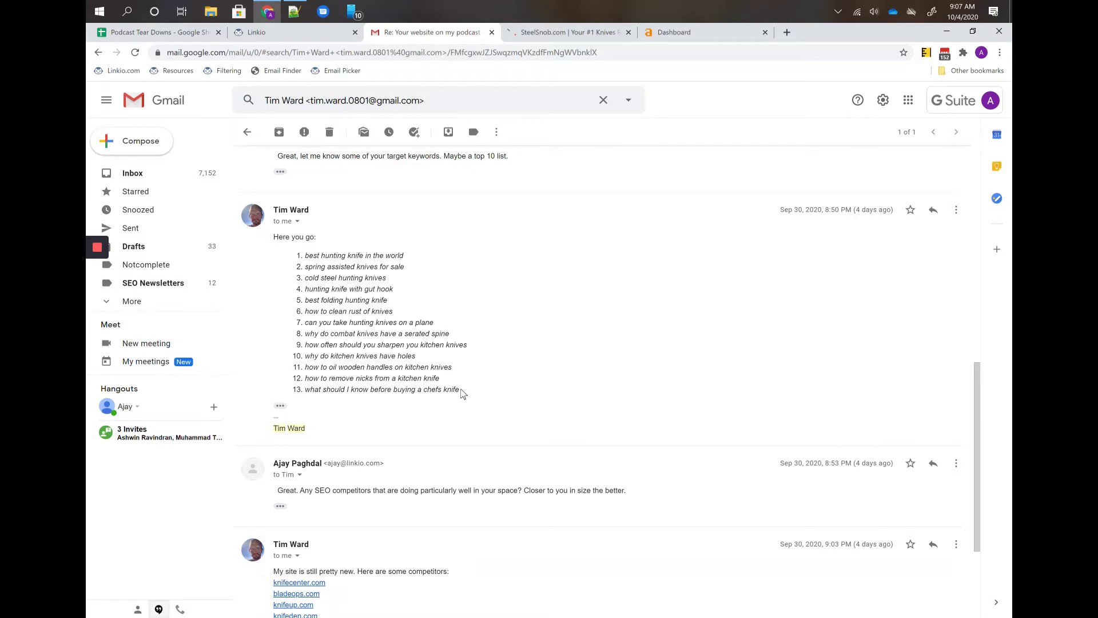
pyautogui.scroll(-2, 462, 394)
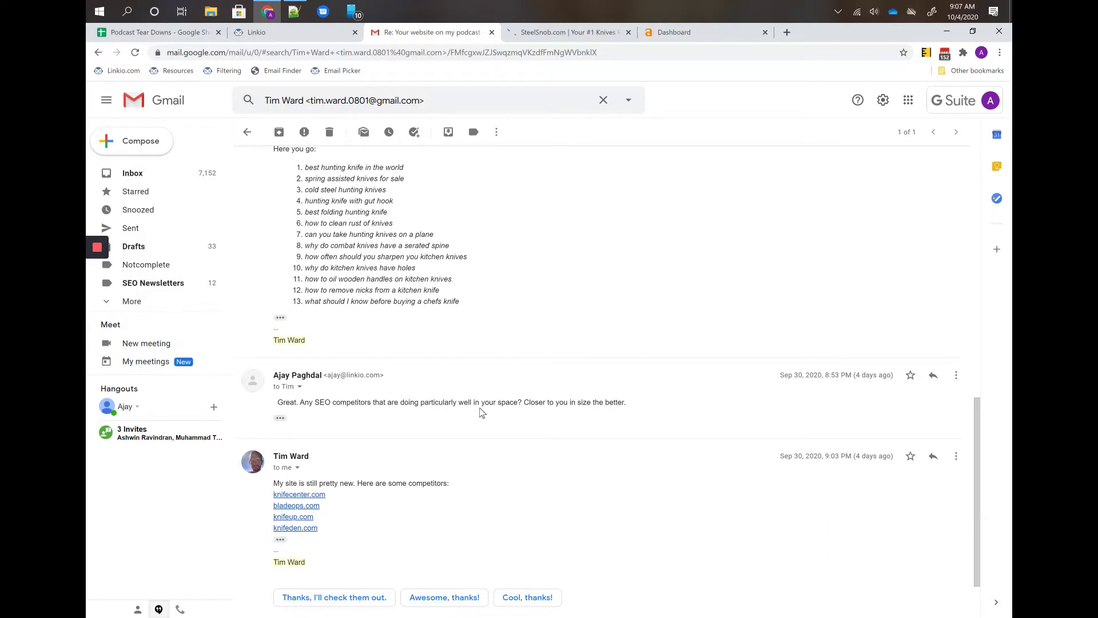
pyautogui.scroll(-1, 481, 412)
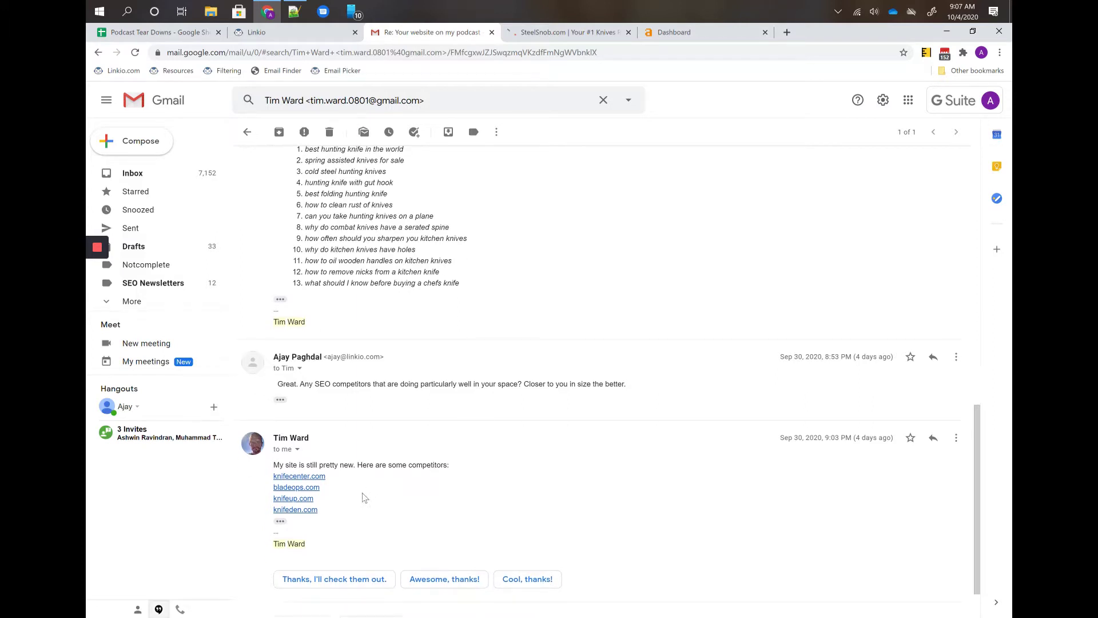
pyautogui.moveTo(337, 517); pyautogui.dragTo(358, 486)
pyautogui.click(358, 486)
# - Open the steelsnob.com link from the first email again and copy the site's address
pyautogui.scroll(6, 360, 491)
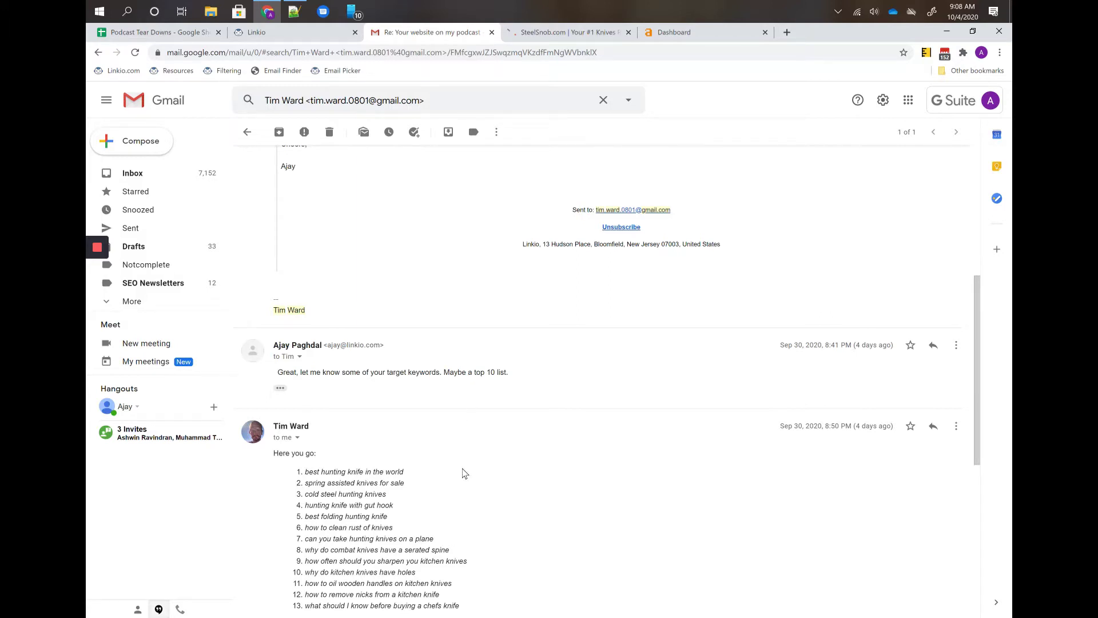
pyautogui.scroll(6, 464, 473)
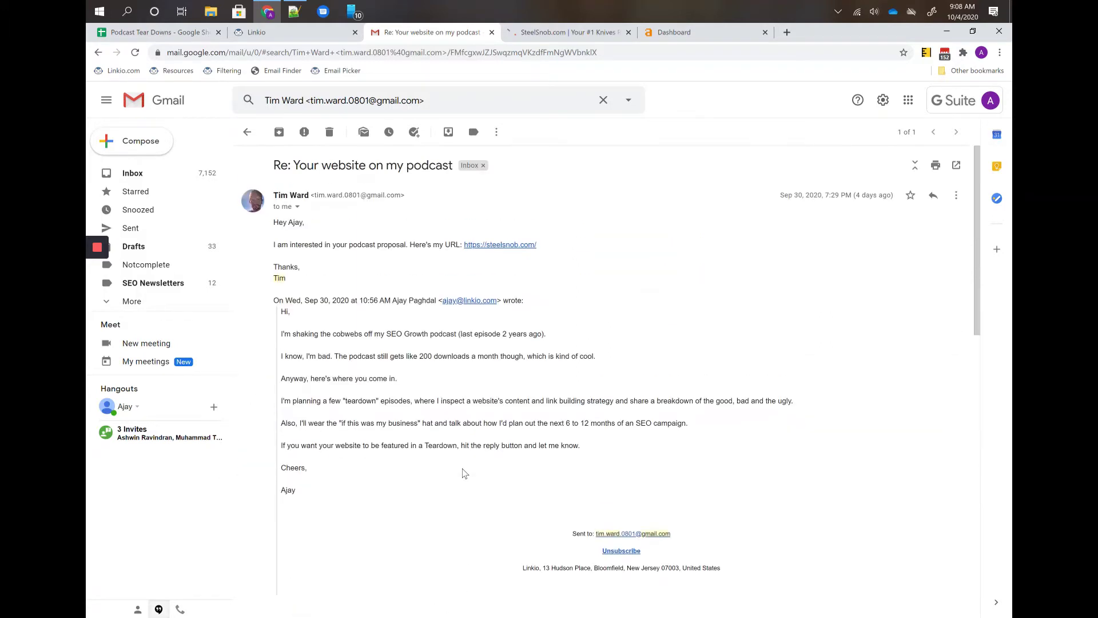
pyautogui.click(492, 245)
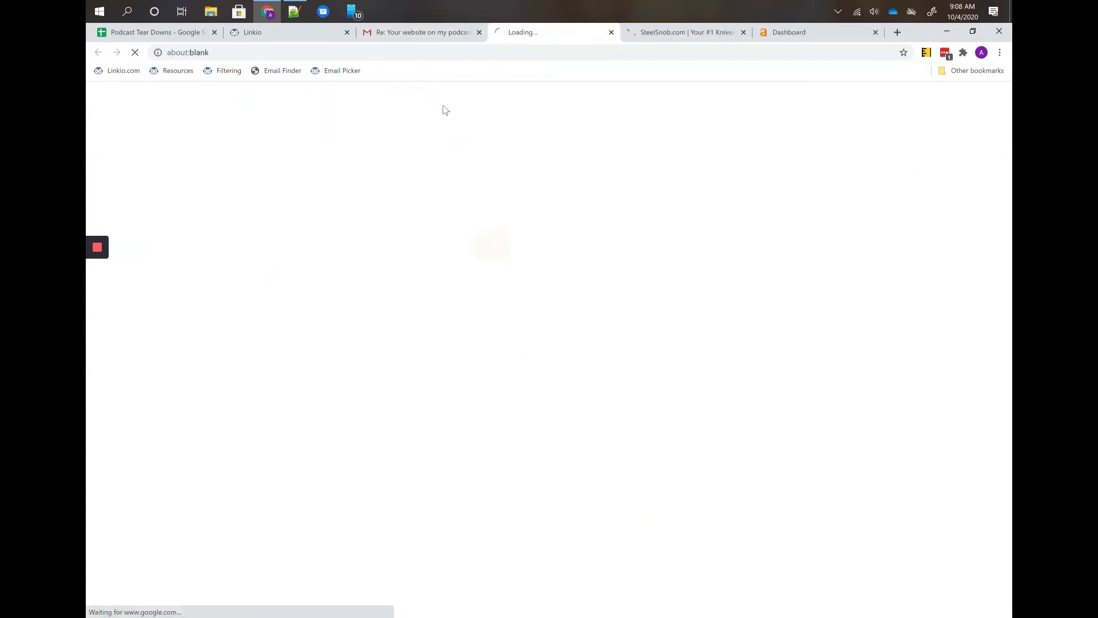
pyautogui.click(419, 53)
pyautogui.hotkey('ctrl', 'c')
pyautogui.click(322, 37)
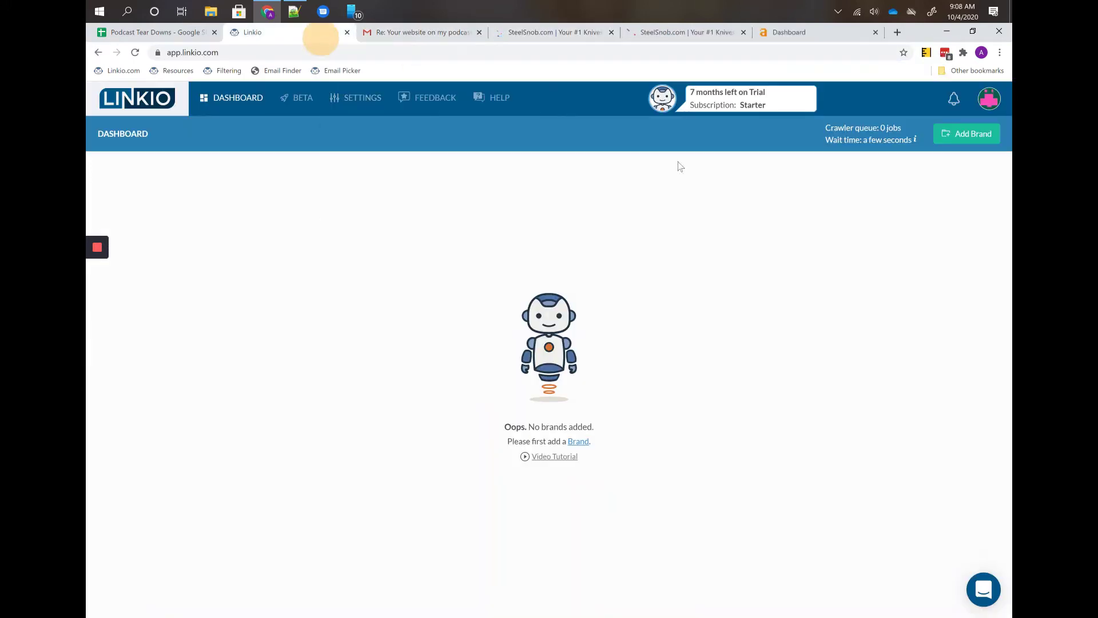
pyautogui.click(967, 133)
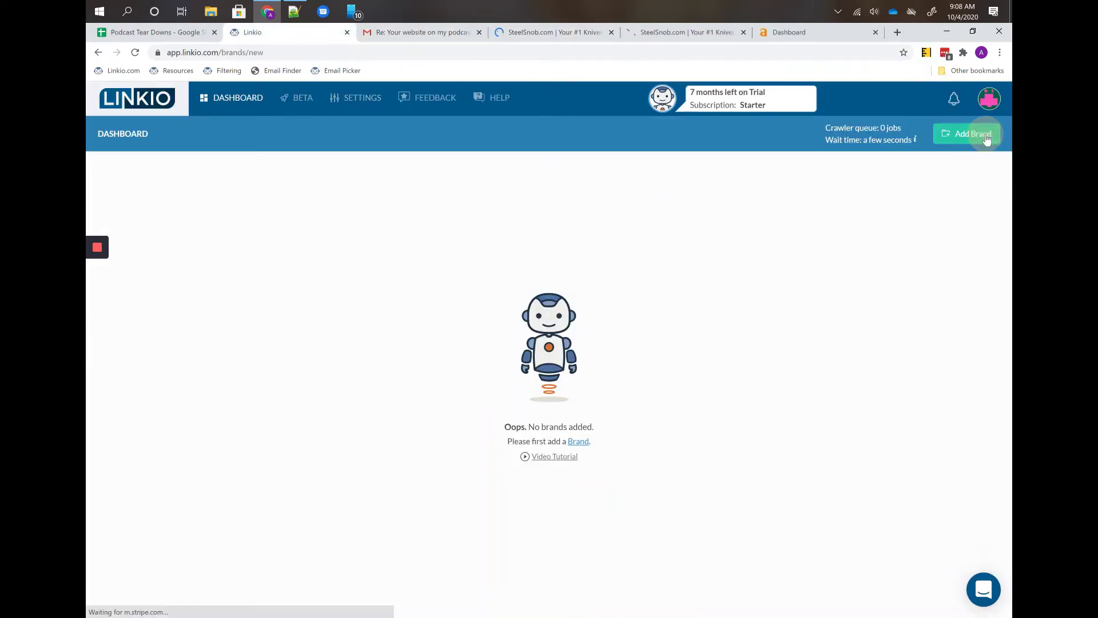
pyautogui.hotkey('ctrl', 'v')
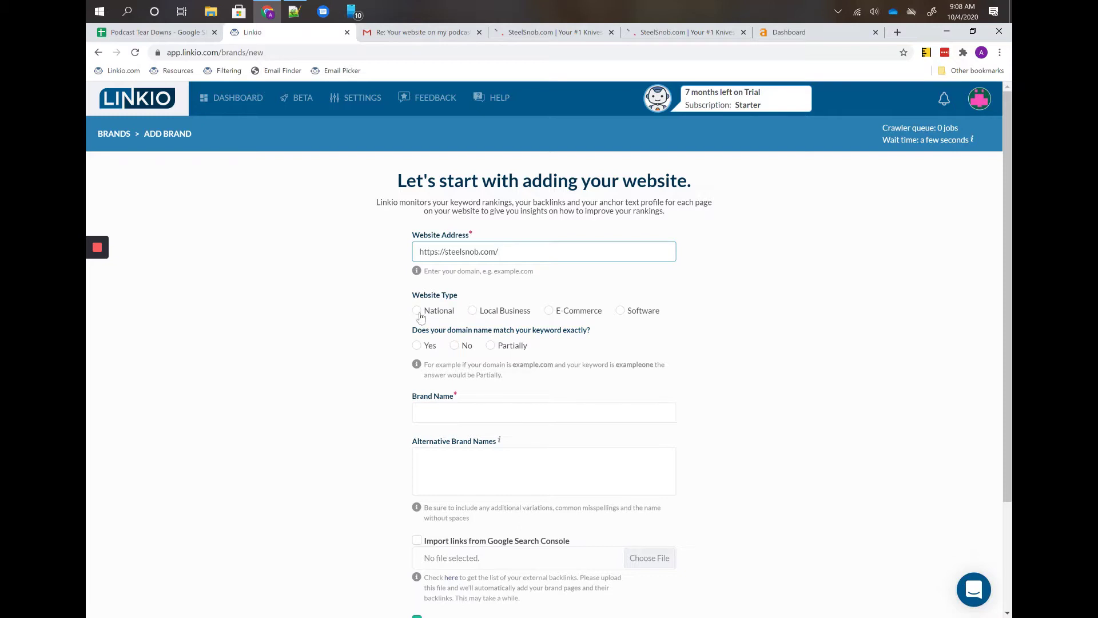
pyautogui.click(419, 314)
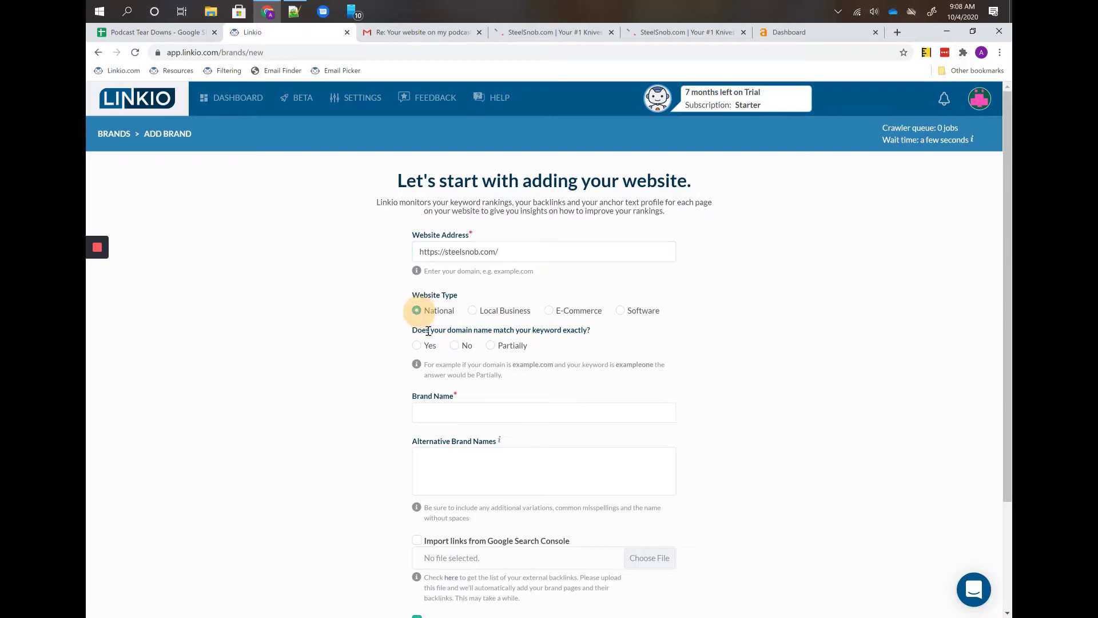
pyautogui.click(455, 347)
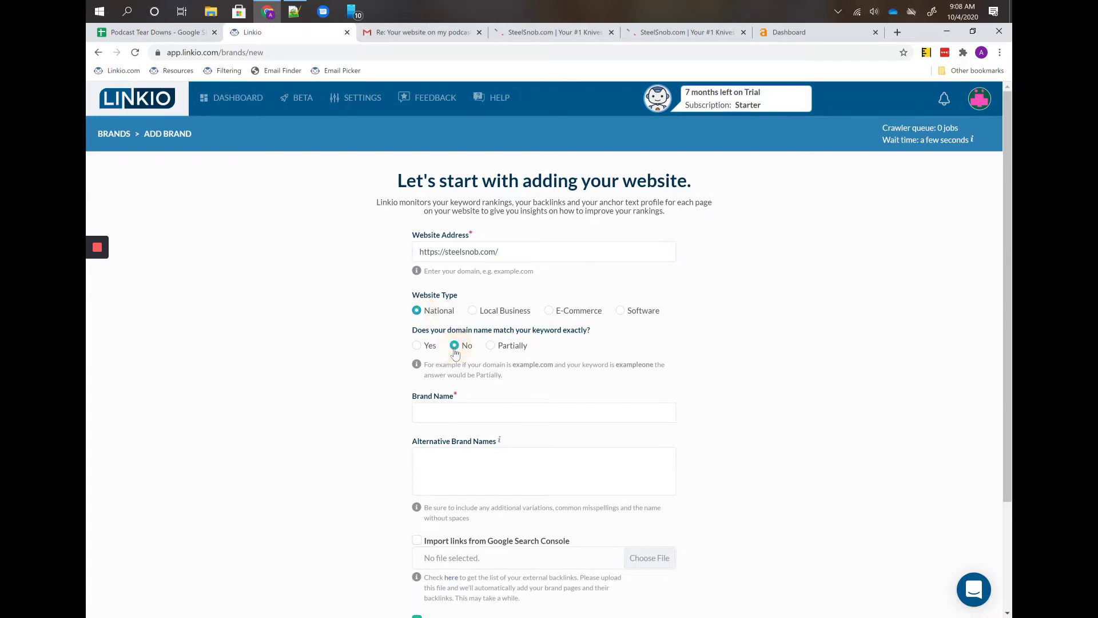
# - Enter Steel Snob as the brand name and steelsnob as an alternative brand name
pyautogui.click(467, 412)
pyautogui.write('Steel')
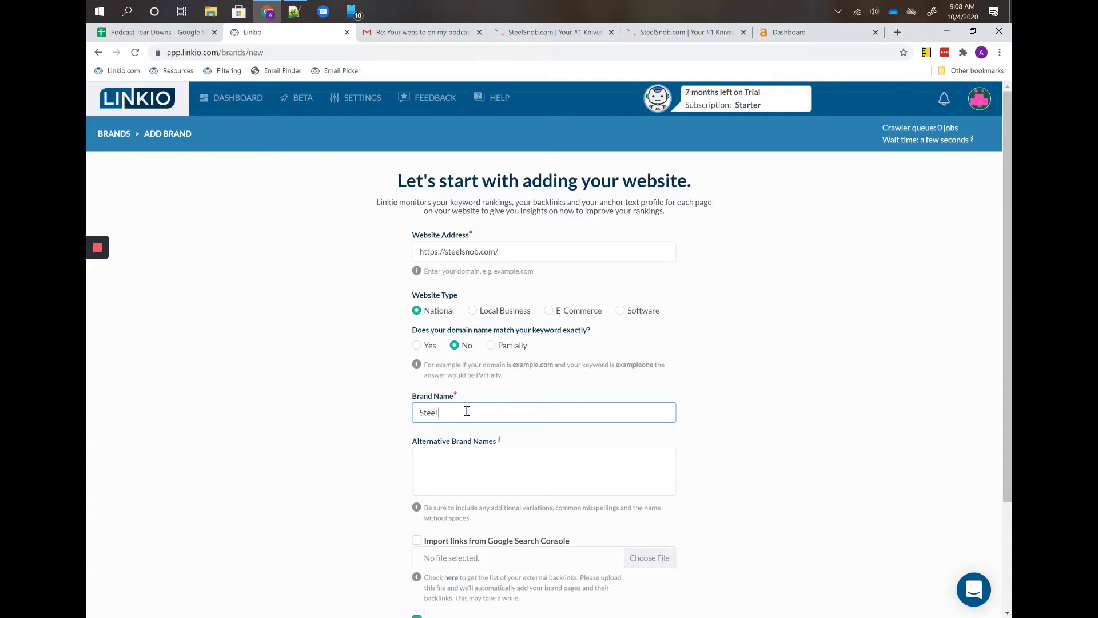
pyautogui.write(' Snob')
pyautogui.press('Tab')
pyautogui.write('steelsnob')
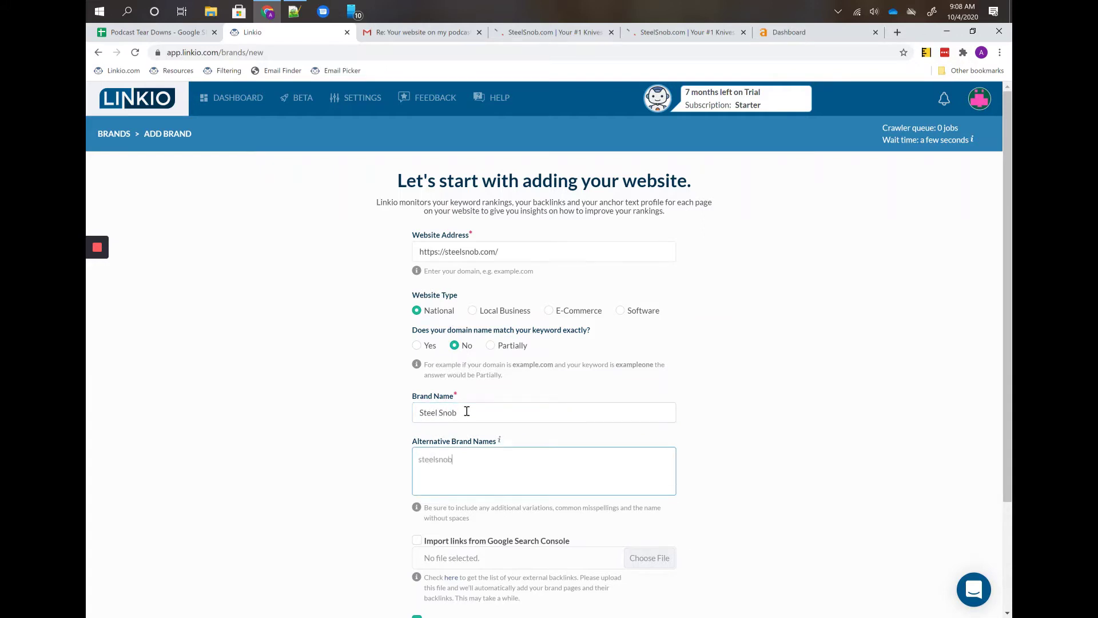
# - Exclude Moz from the backlink import, create the Steel Snob brand, and start desktop tracking on google.com for the United States in English
pyautogui.scroll(-2, 467, 411)
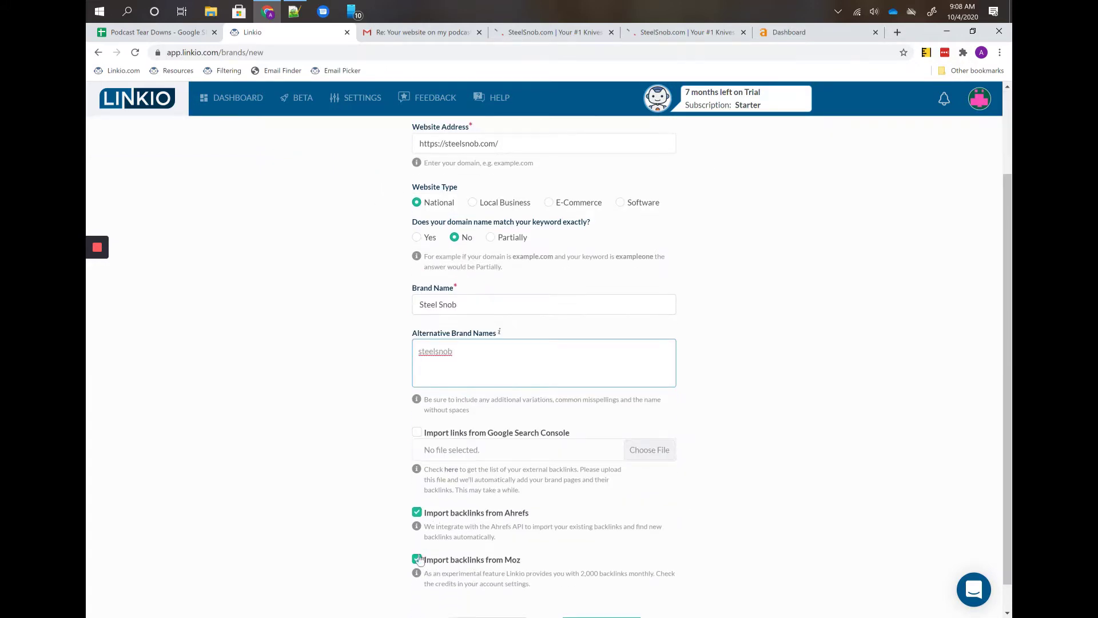
pyautogui.click(418, 559)
pyautogui.scroll(-1, 460, 523)
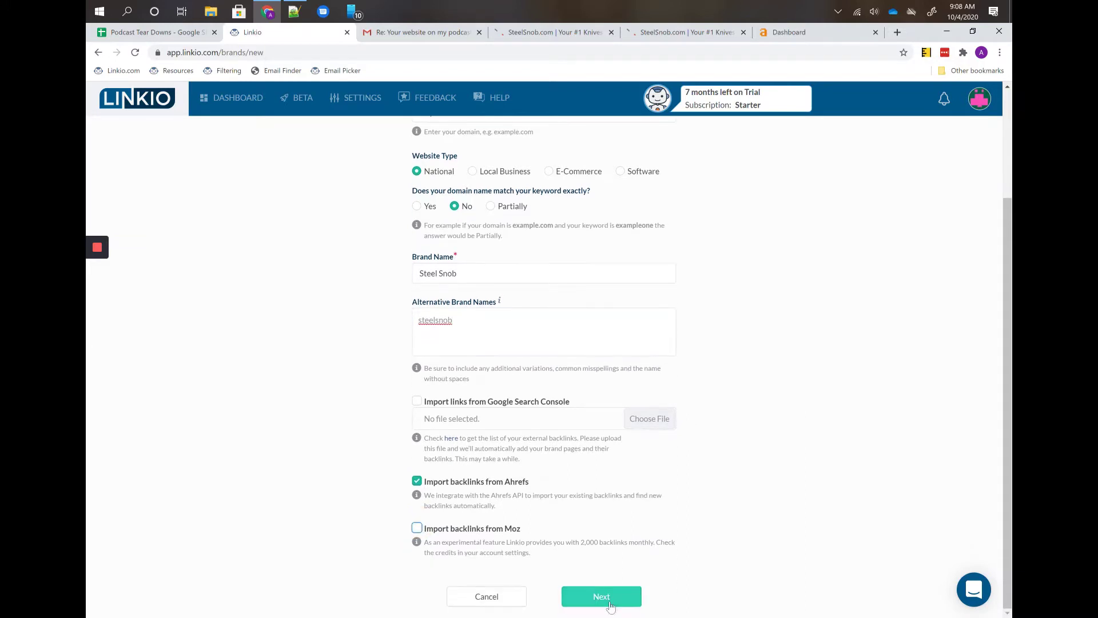
pyautogui.click(609, 597)
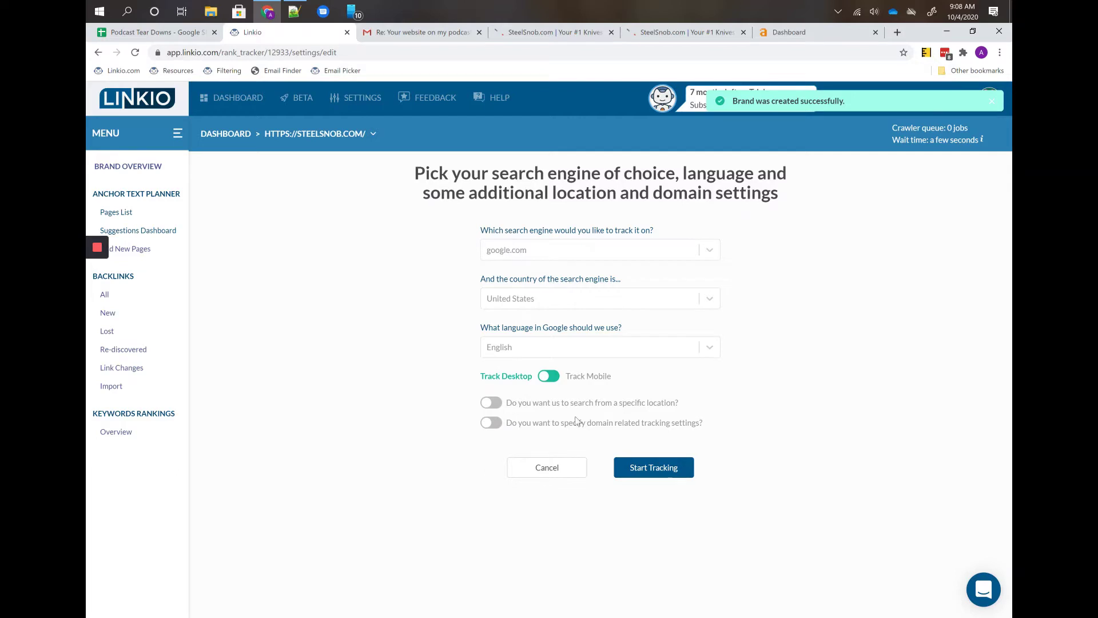
pyautogui.click(665, 467)
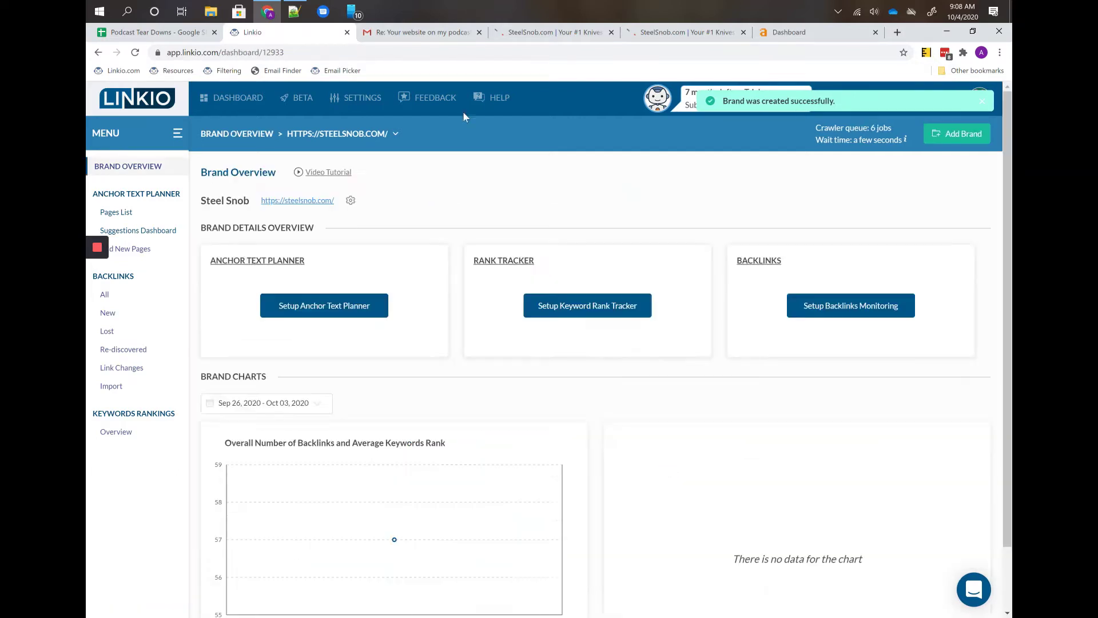
# - Open the brand's keyword rank tracker setup, then copy the site owner's full target keyword list from the Gmail thread
pyautogui.click(584, 307)
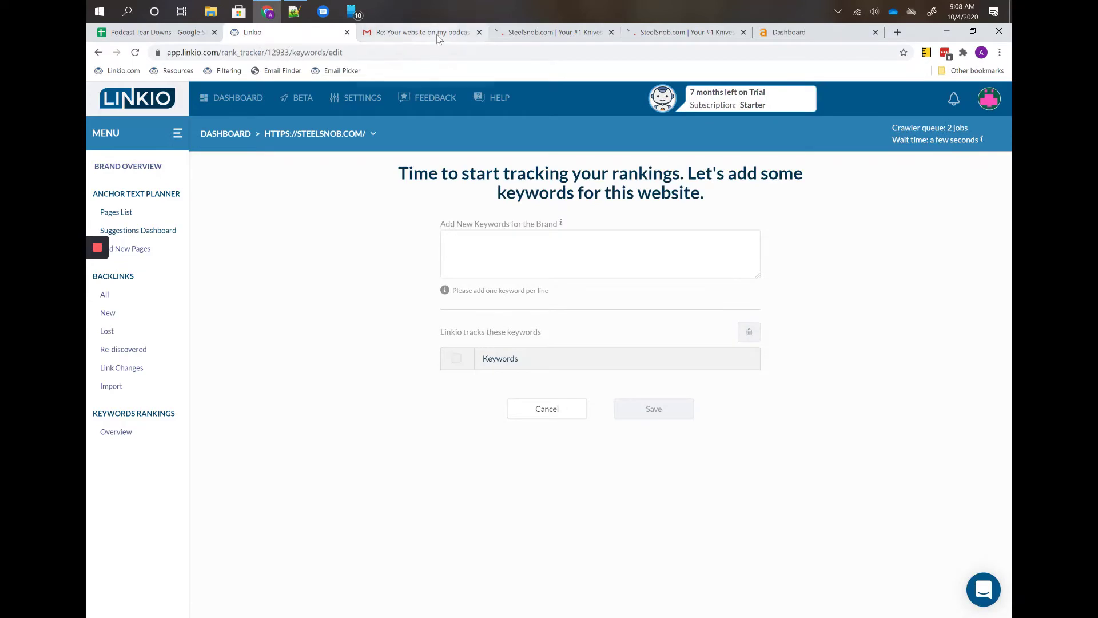
pyautogui.click(438, 35)
pyautogui.scroll(-5, 395, 277)
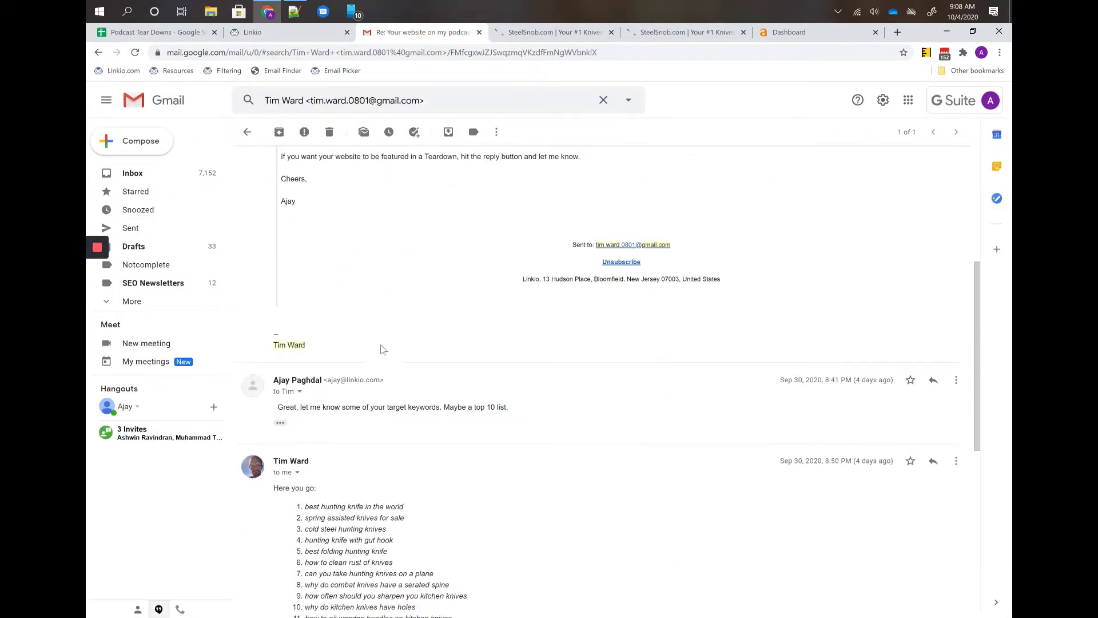
pyautogui.scroll(-4, 384, 349)
pyautogui.moveTo(462, 430); pyautogui.dragTo(303, 294)
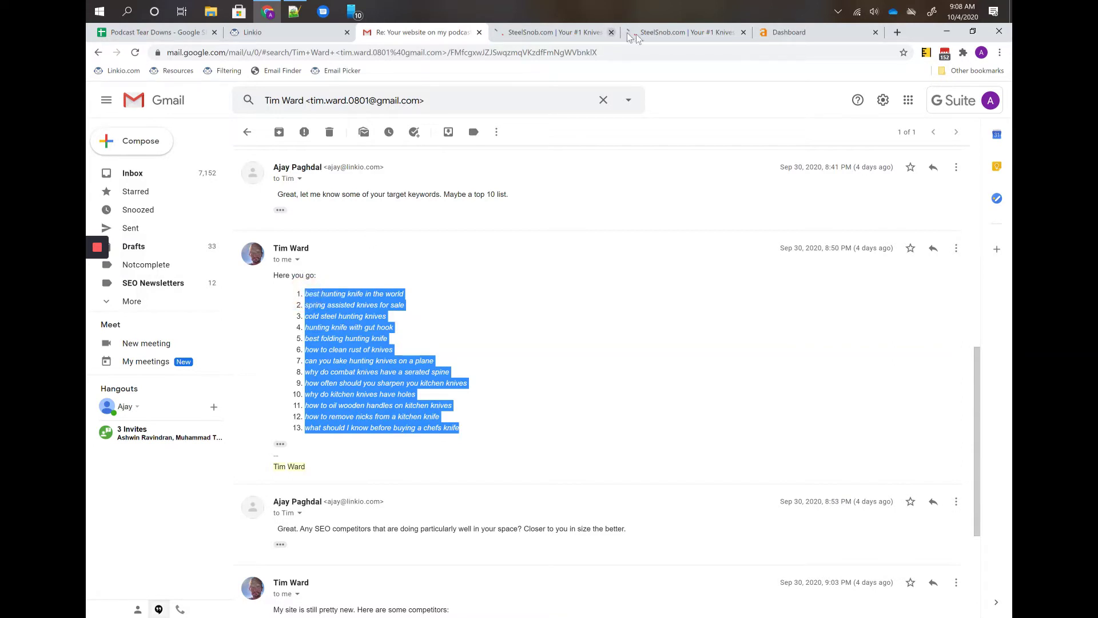
# - Return to Linkio, add the copied target keywords to the brand one per line, and save them for rank tracking
pyautogui.click(318, 35)
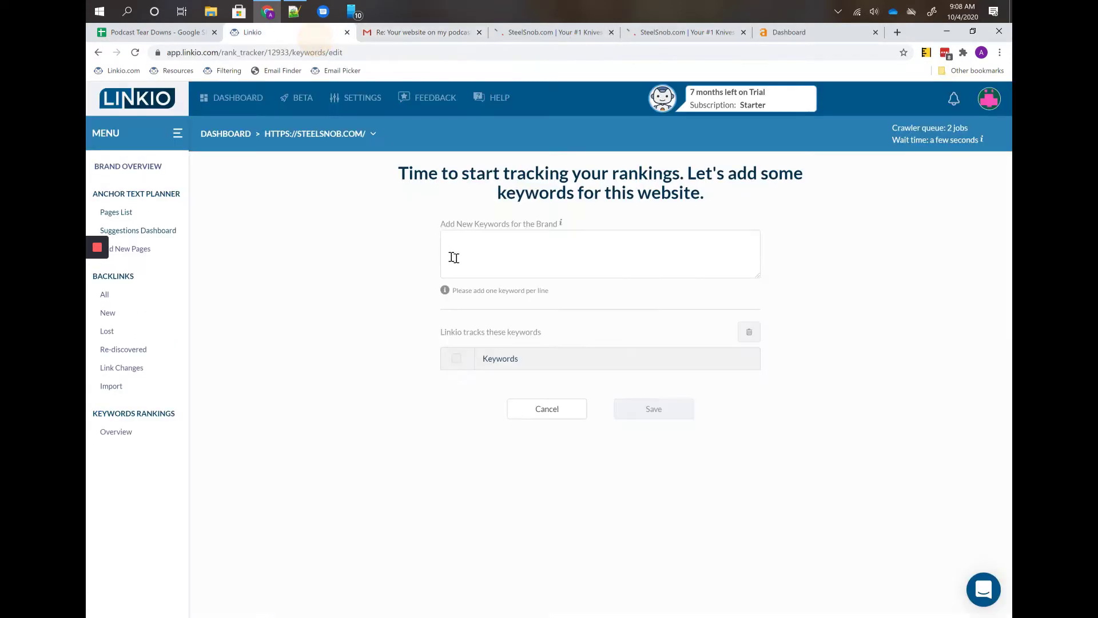
pyautogui.click(489, 258)
pyautogui.hotkey('ctrl', 'v')
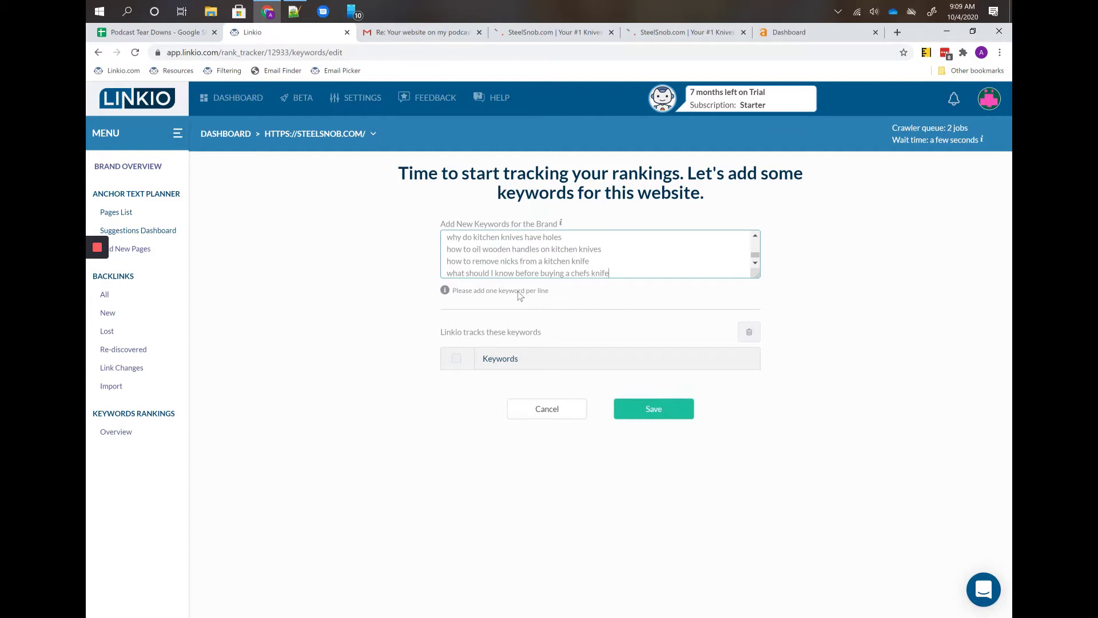
pyautogui.click(673, 412)
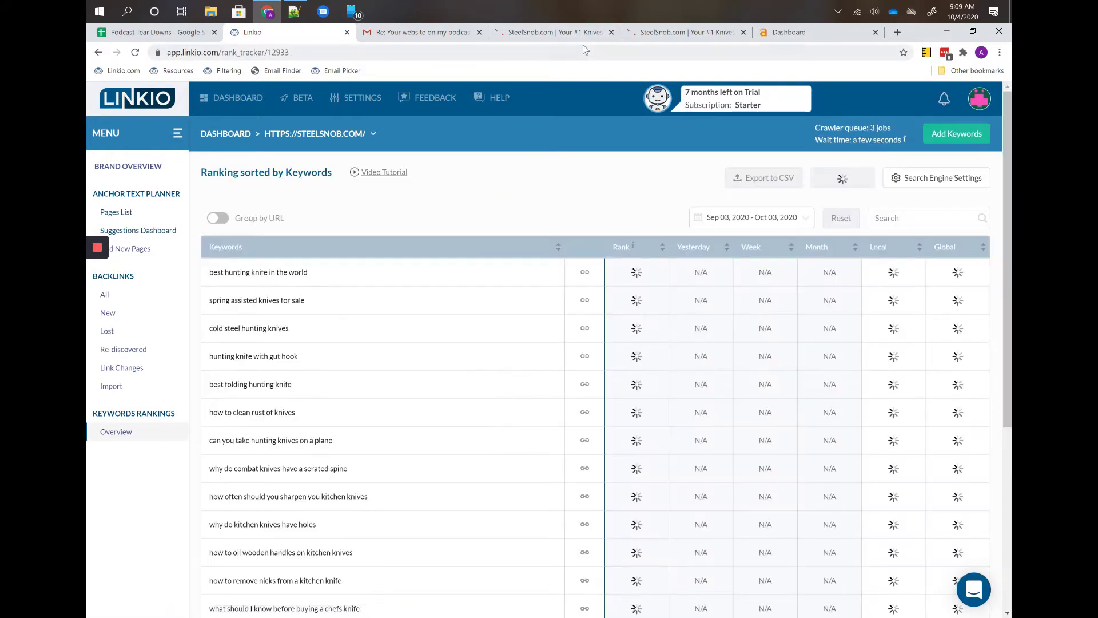
# - Go back to the Gmail thread, open the steelsnob.com link from the first email, and copy its address
pyautogui.moveTo(369, 112)
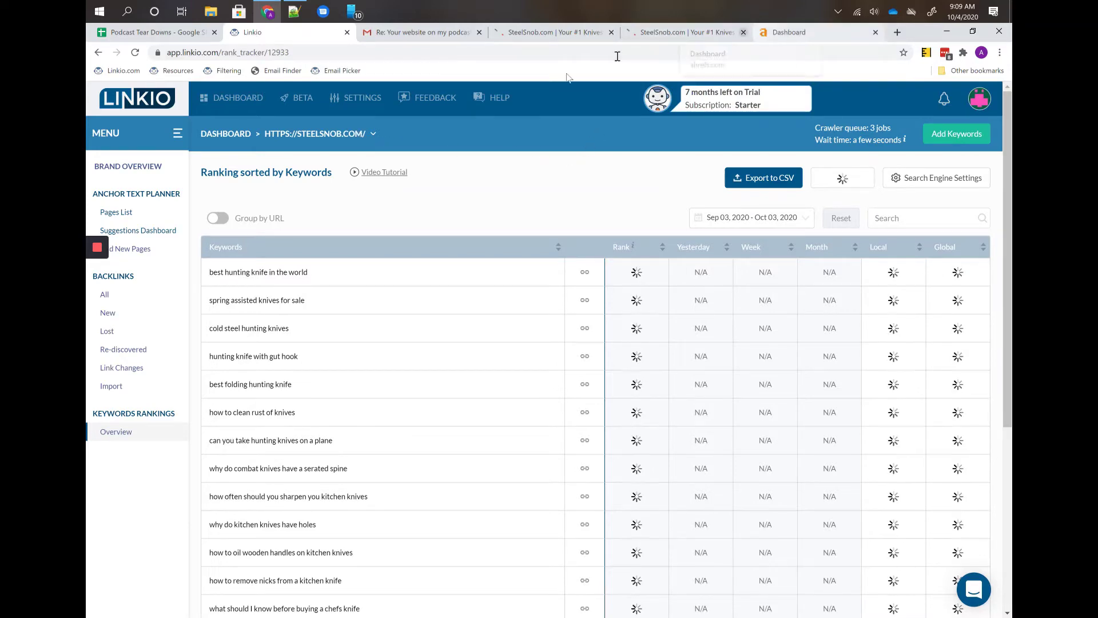
pyautogui.click(442, 36)
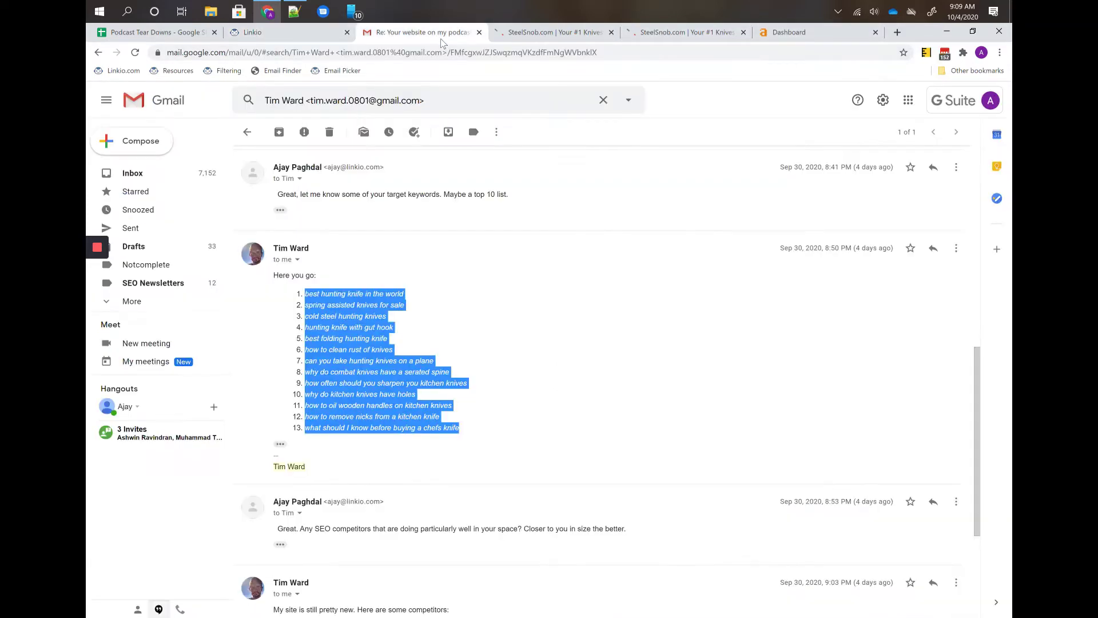
pyautogui.scroll(-2, 405, 373)
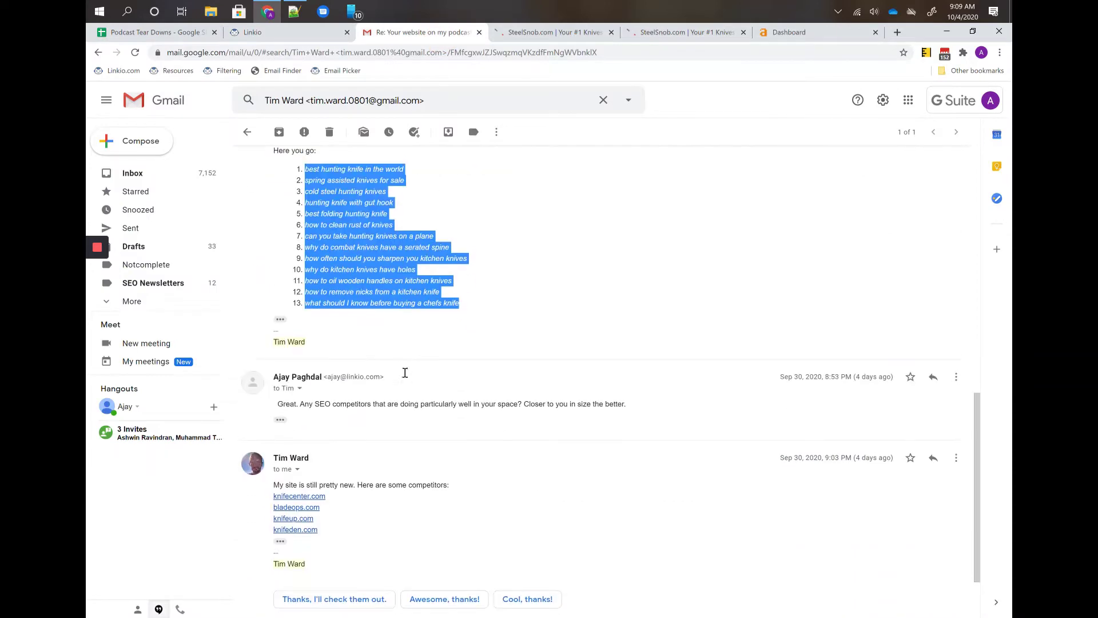
pyautogui.scroll(10, 405, 373)
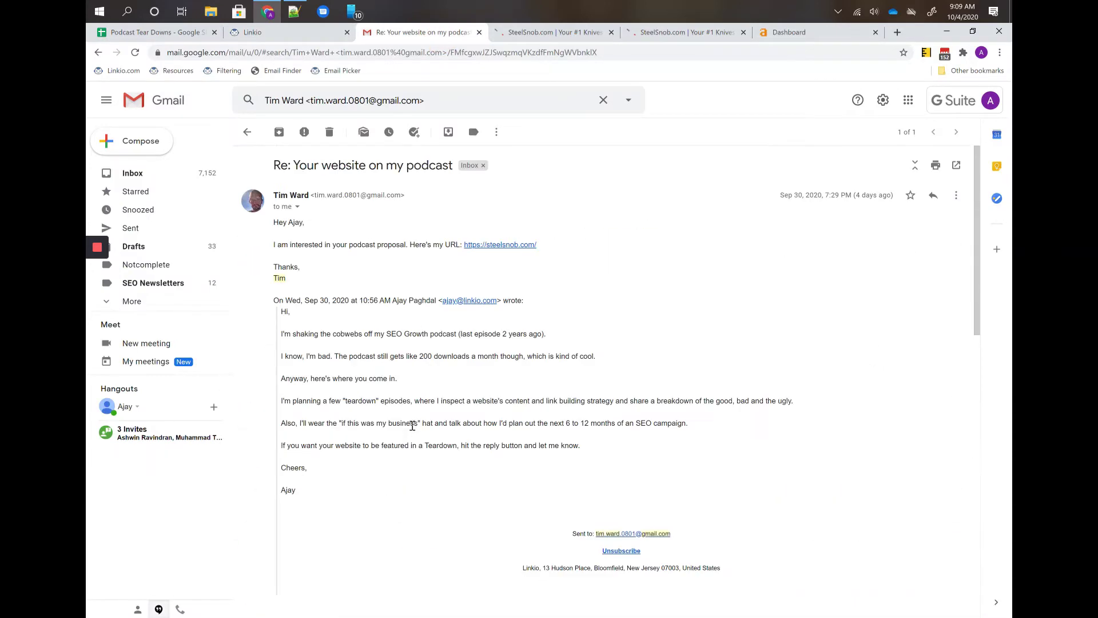
pyautogui.click(499, 245)
pyautogui.click(451, 53)
pyautogui.hotkey('ctrl', 'c')
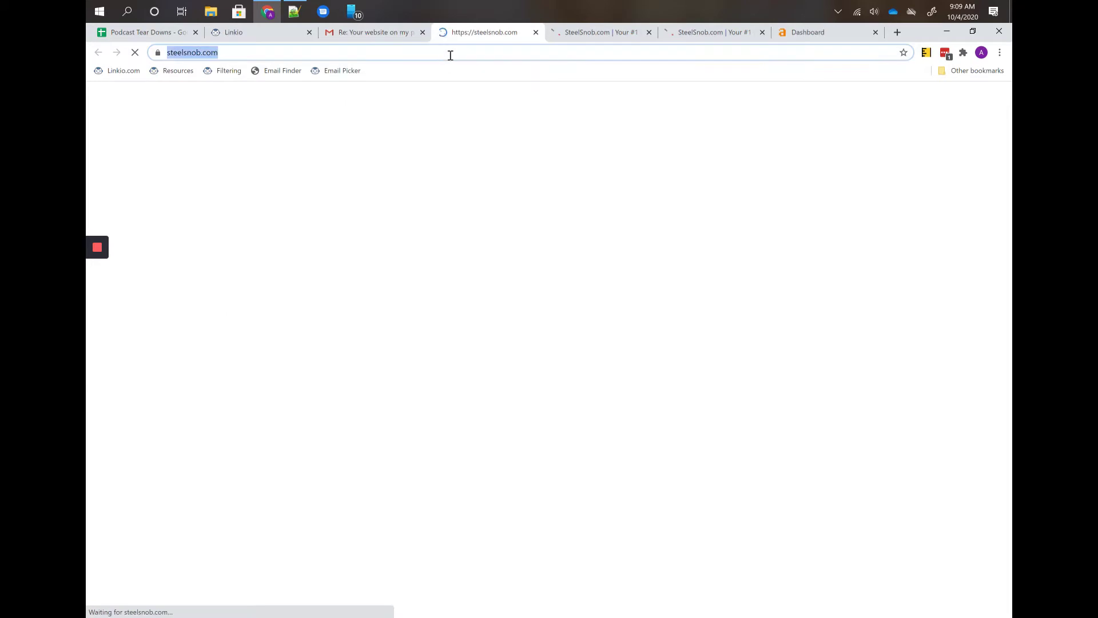
pyautogui.click(785, 33)
pyautogui.click(398, 115)
pyautogui.hotkey('ctrl', 'v')
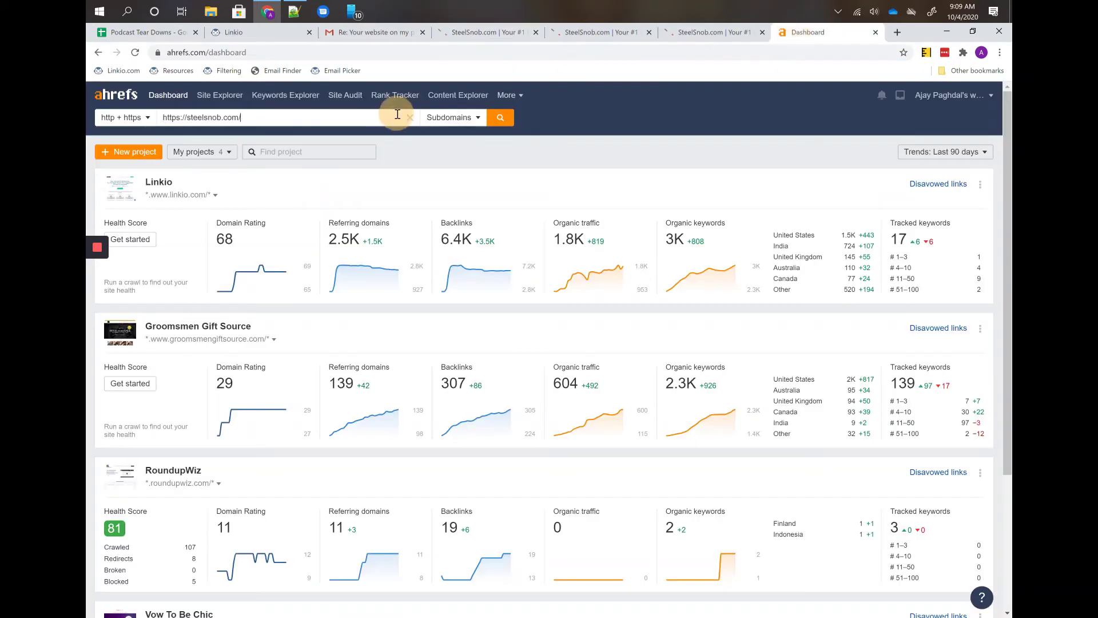
# - Switch to Linkio and check the ranks for "best hunting knife in the world" and "how to oil wooden handles on kitchen knives"
pyautogui.click(260, 36)
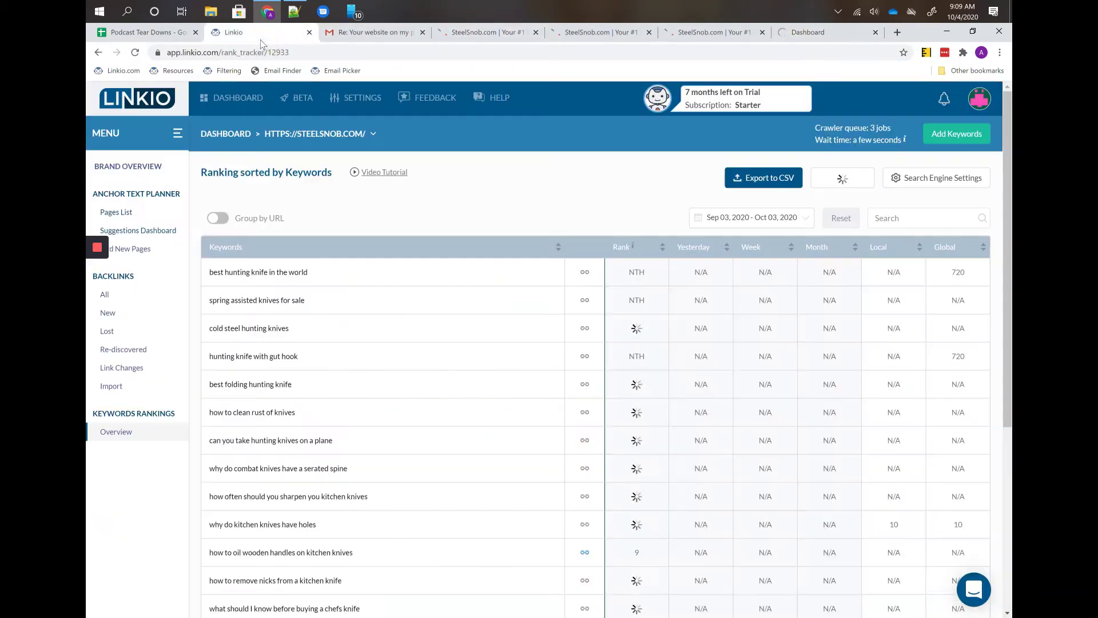
pyautogui.scroll(-1, 533, 284)
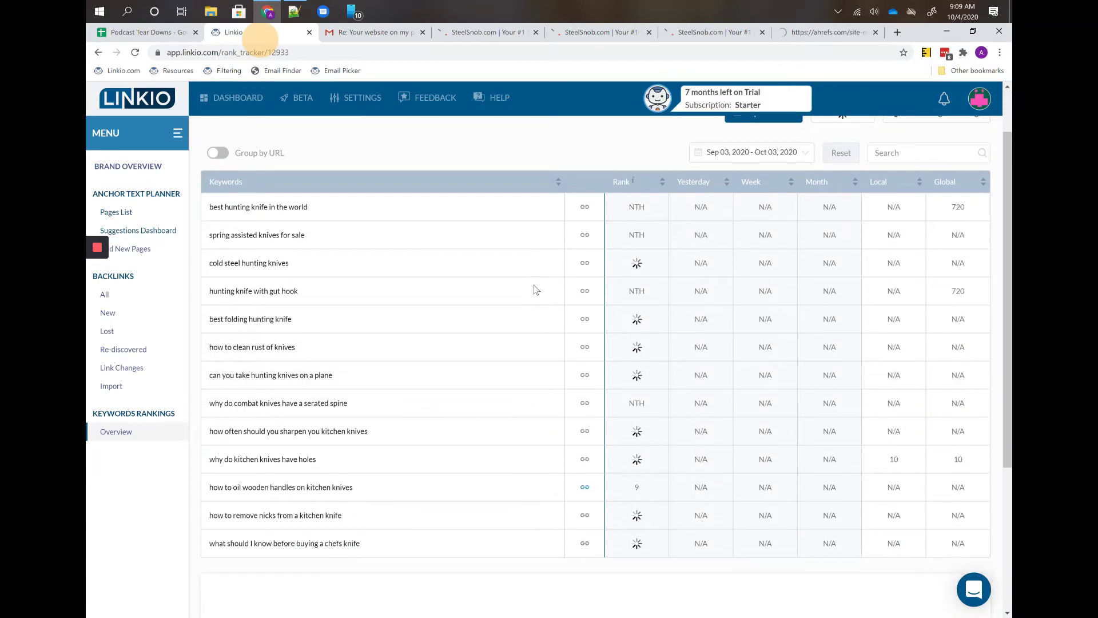
pyautogui.doubleClick(635, 207)
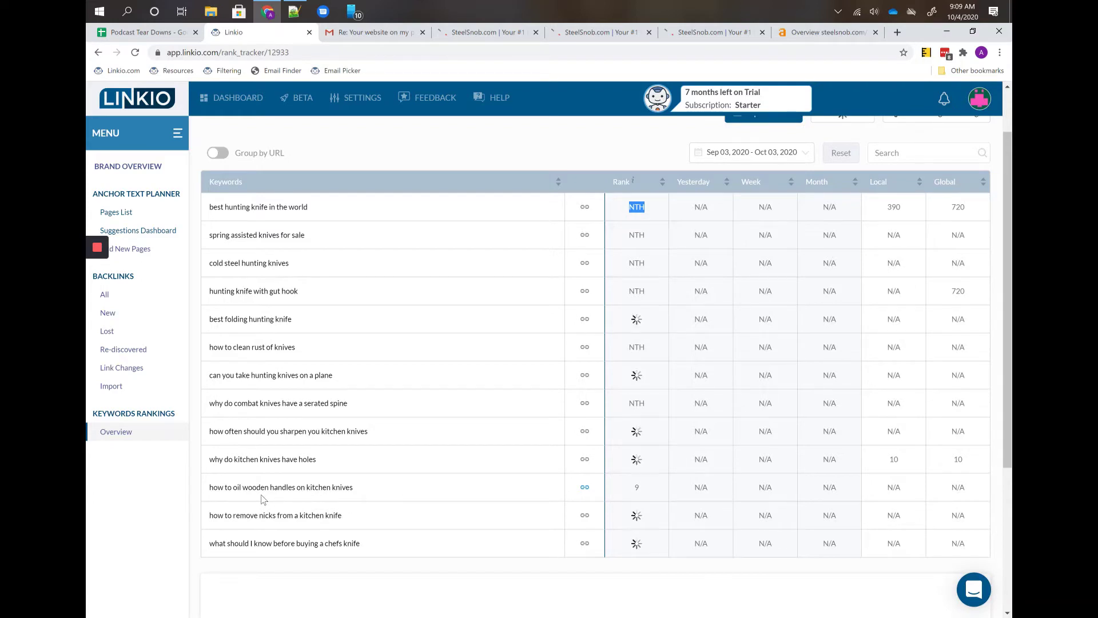
pyautogui.doubleClick(637, 487)
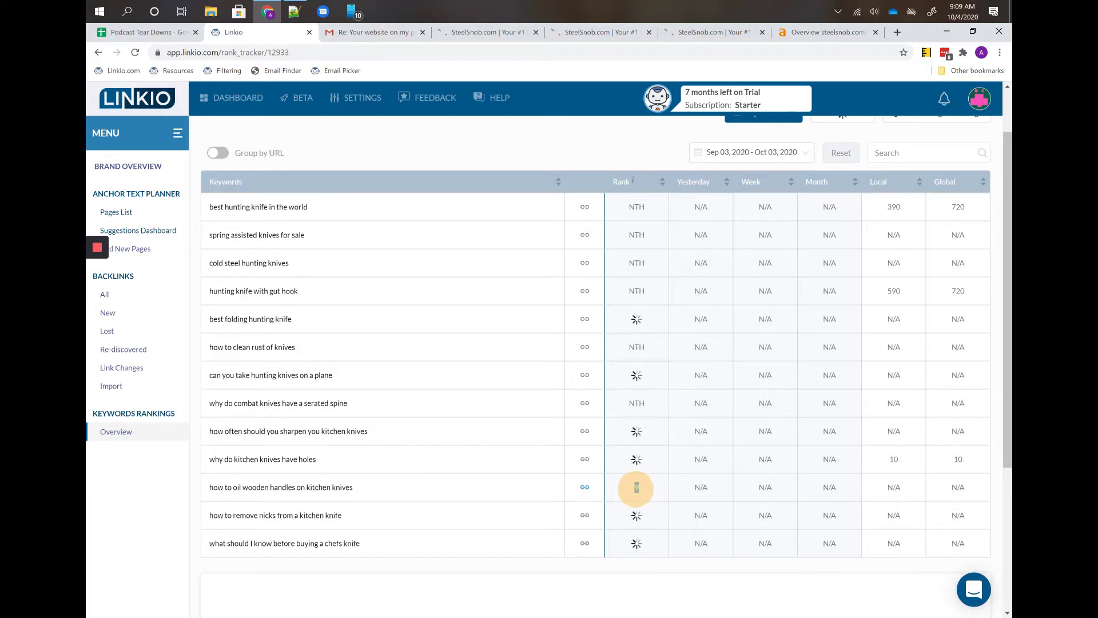
# - Return to Ahrefs and examine steelsnob.com's domain rating, backlink profile and organic search overview
pyautogui.click(826, 34)
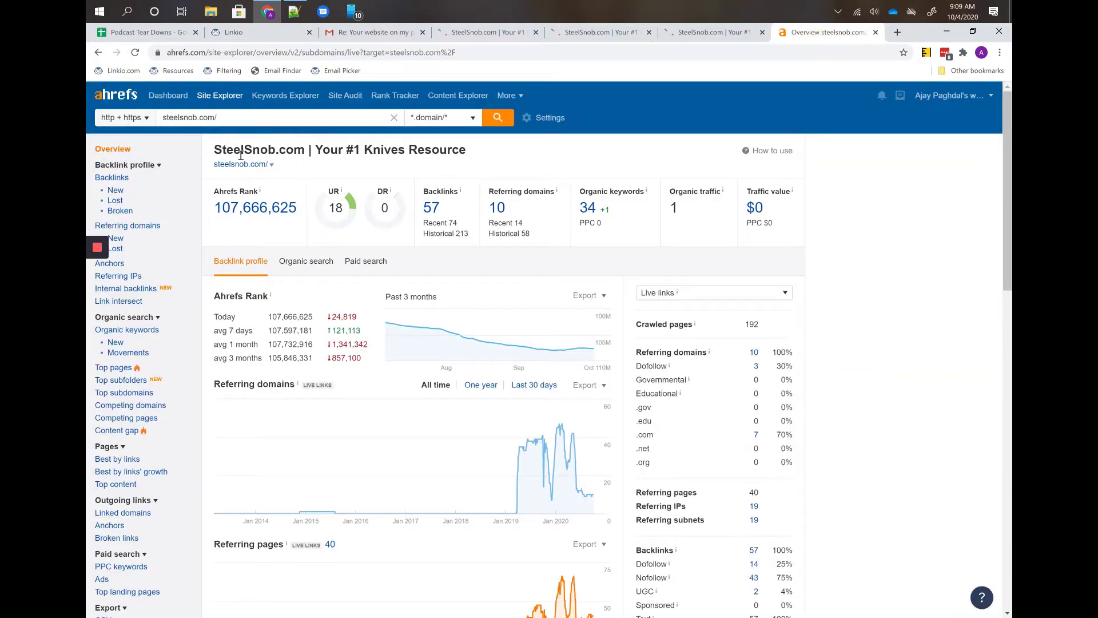
pyautogui.click(382, 193)
pyautogui.click(305, 269)
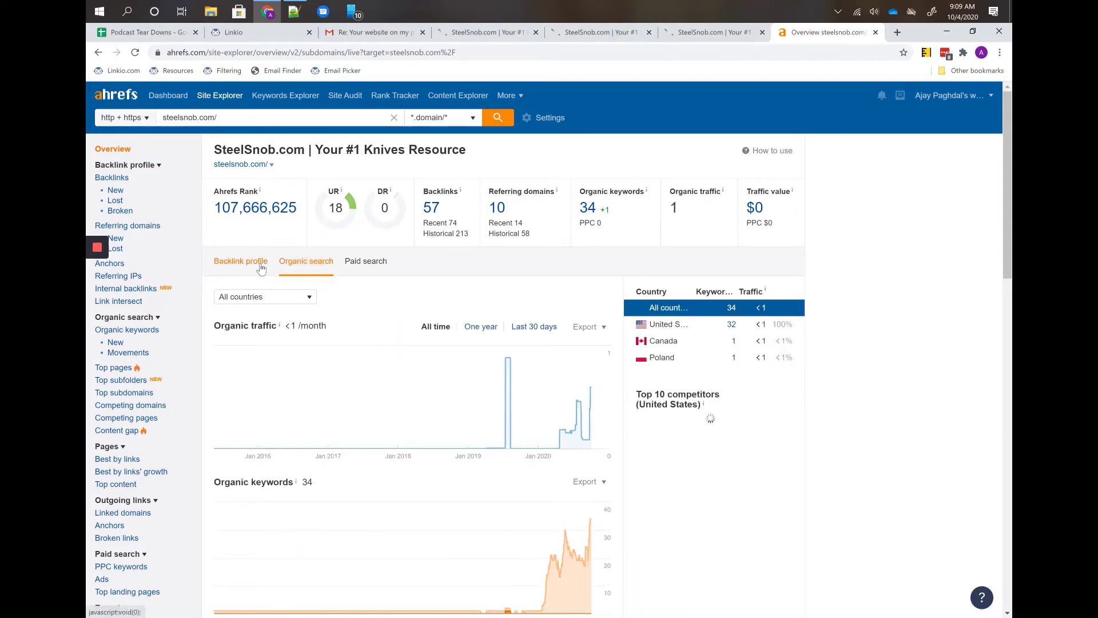
pyautogui.click(241, 262)
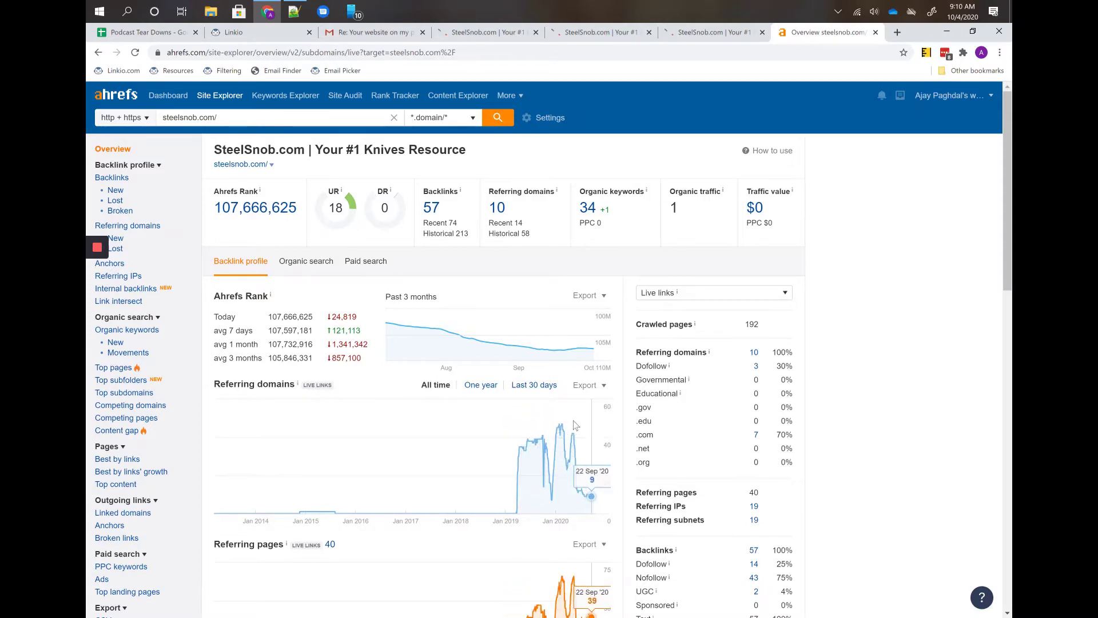
pyautogui.click(305, 264)
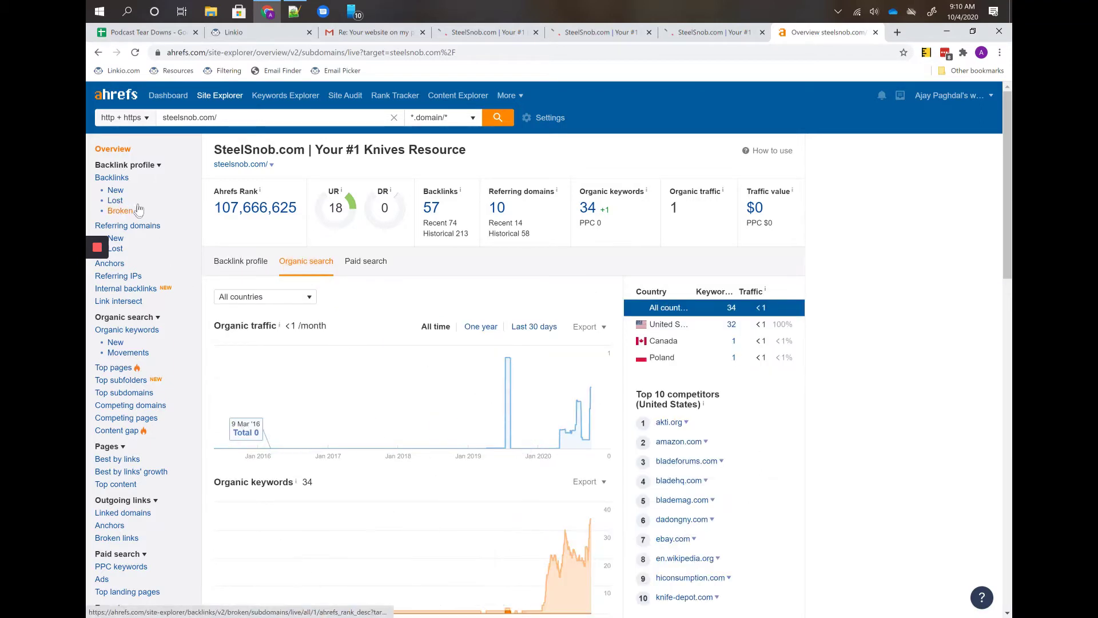
# - Open the steelsnob.com backlinks report and filter it to dofollow links only
pyautogui.click(128, 182)
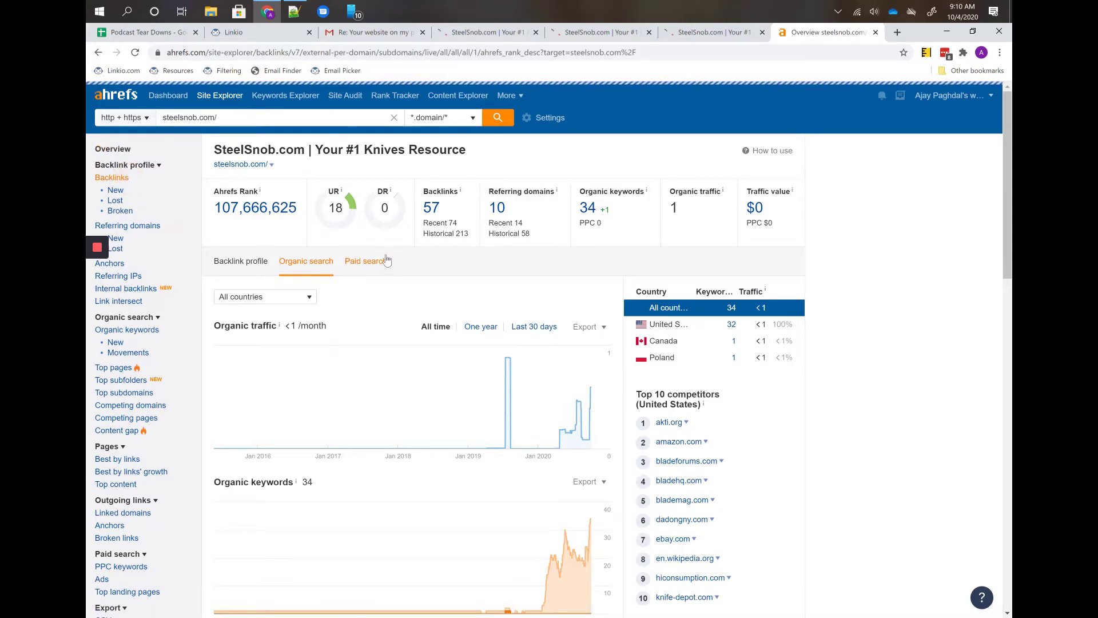
pyautogui.scroll(-1, 292, 212)
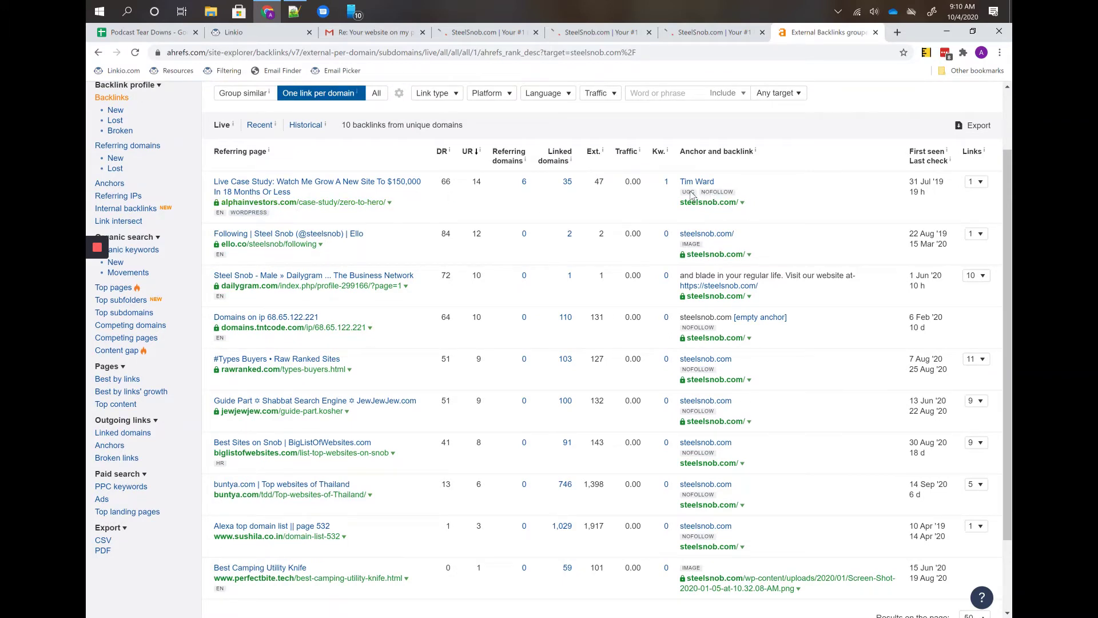
pyautogui.click(440, 94)
pyautogui.click(442, 122)
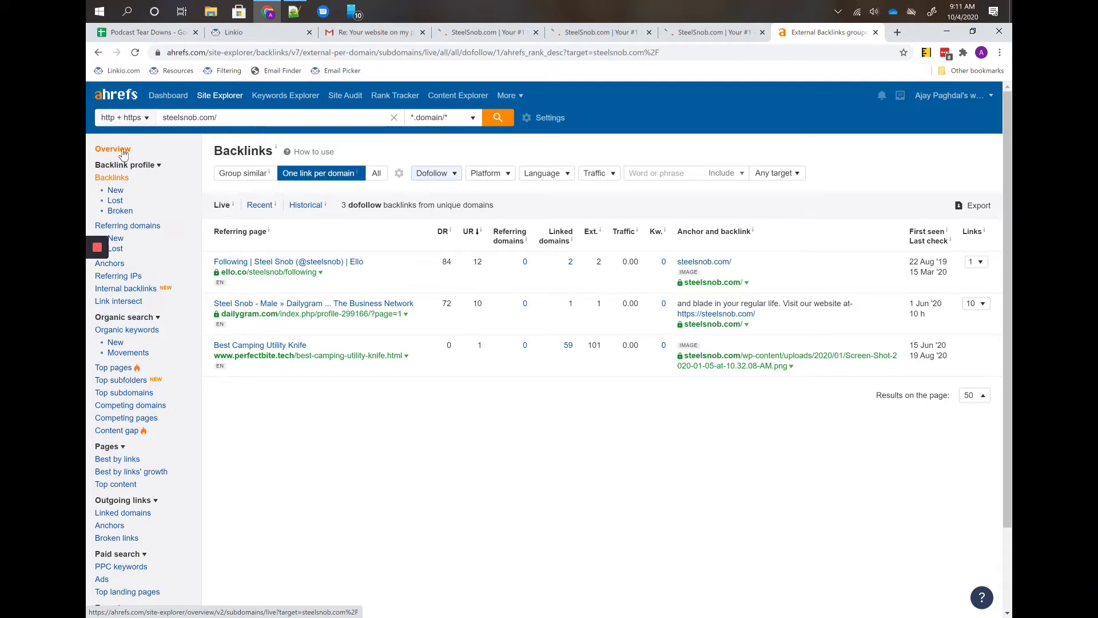
# - Search Google for spinrewriter in a new browser tab and view the Spin Rewriter home page
pyautogui.click(901, 35)
pyautogui.write('spinrewriter')
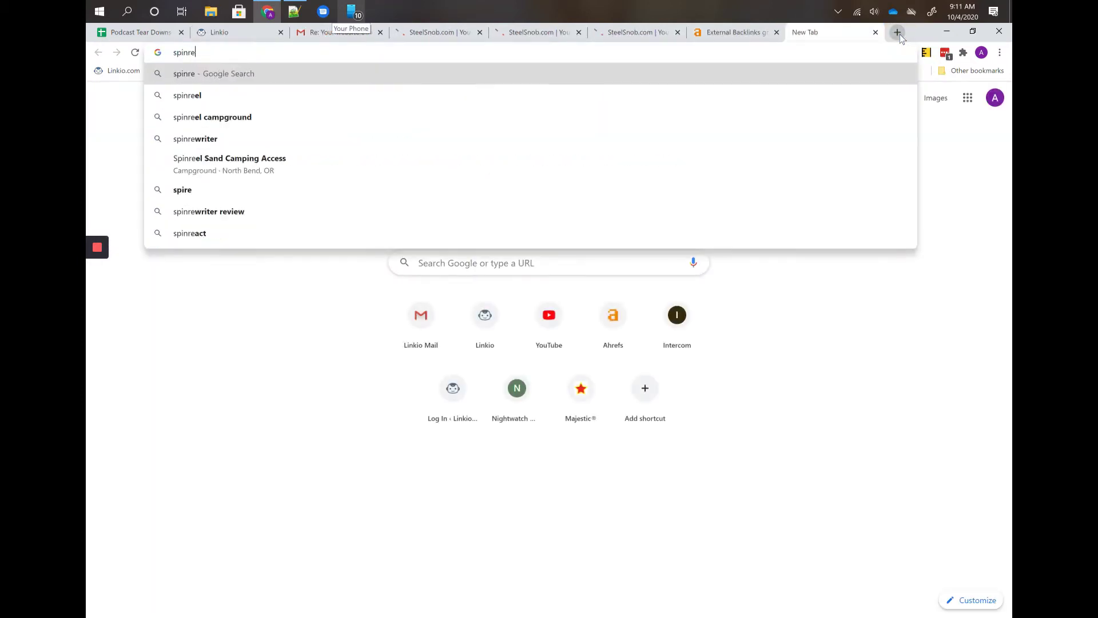
pyautogui.press('Return')
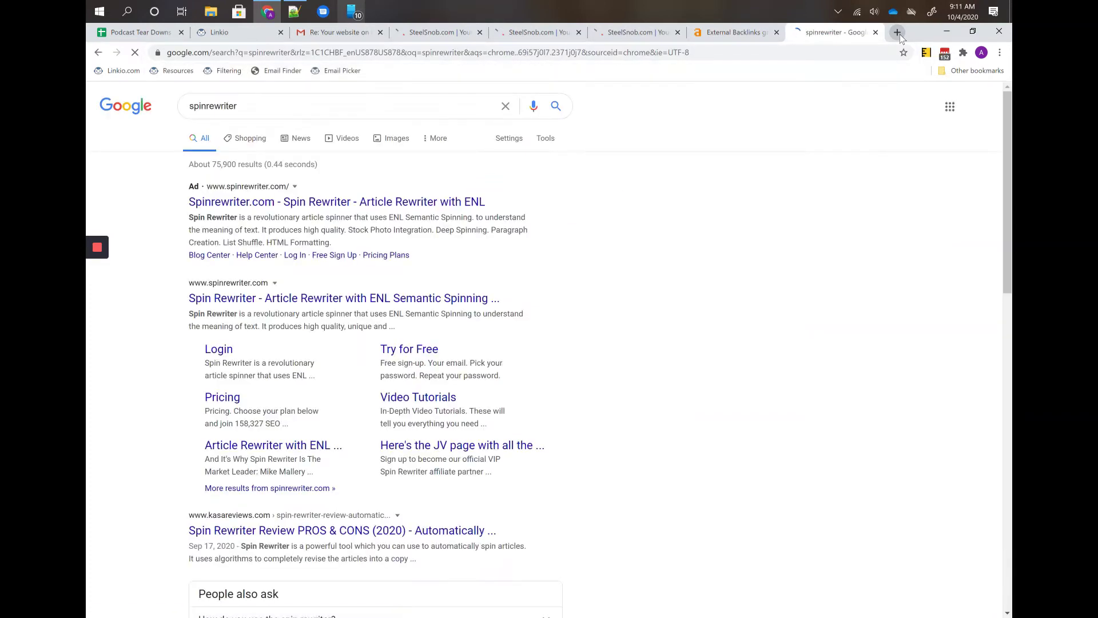
pyautogui.click(268, 292)
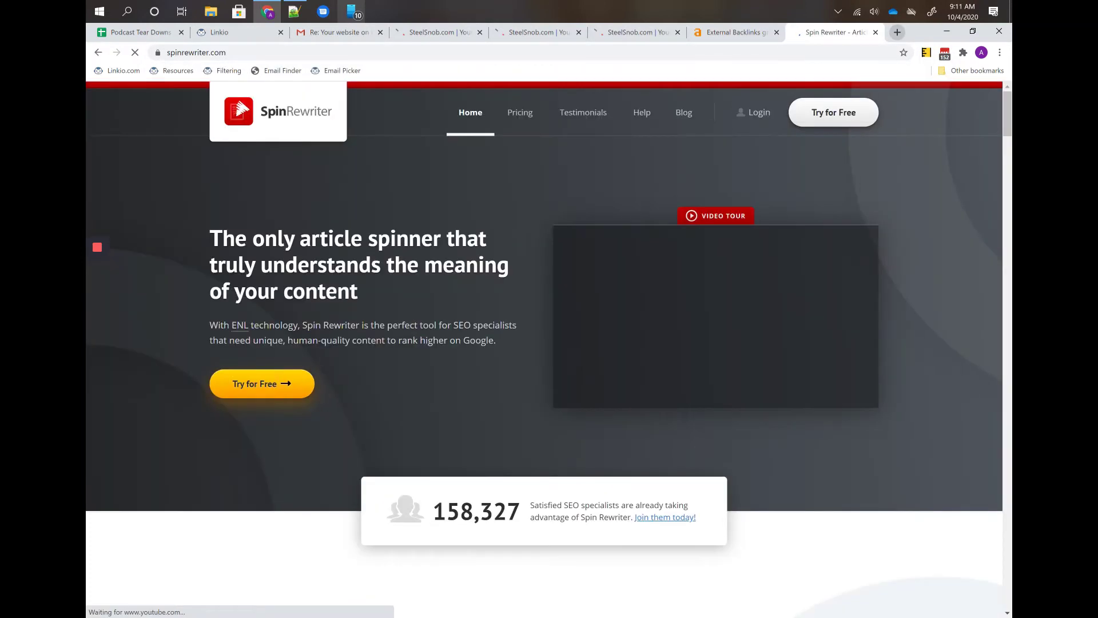
pyautogui.scroll(-1, 544, 349)
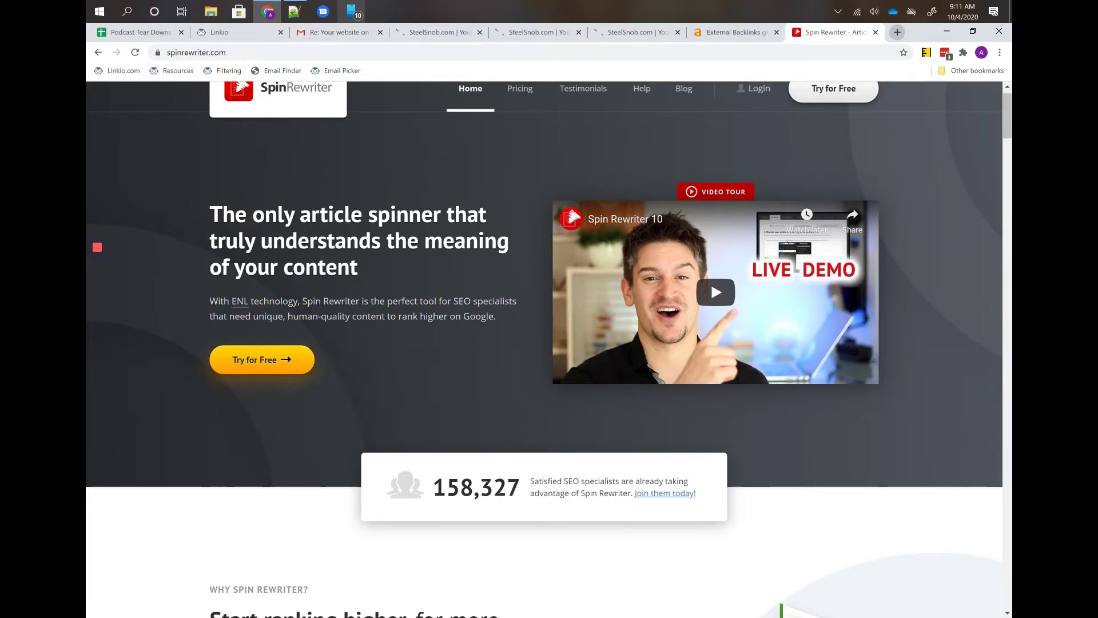
# - Search Google for fightbacknetworks and look through the results
pyautogui.click(722, 49)
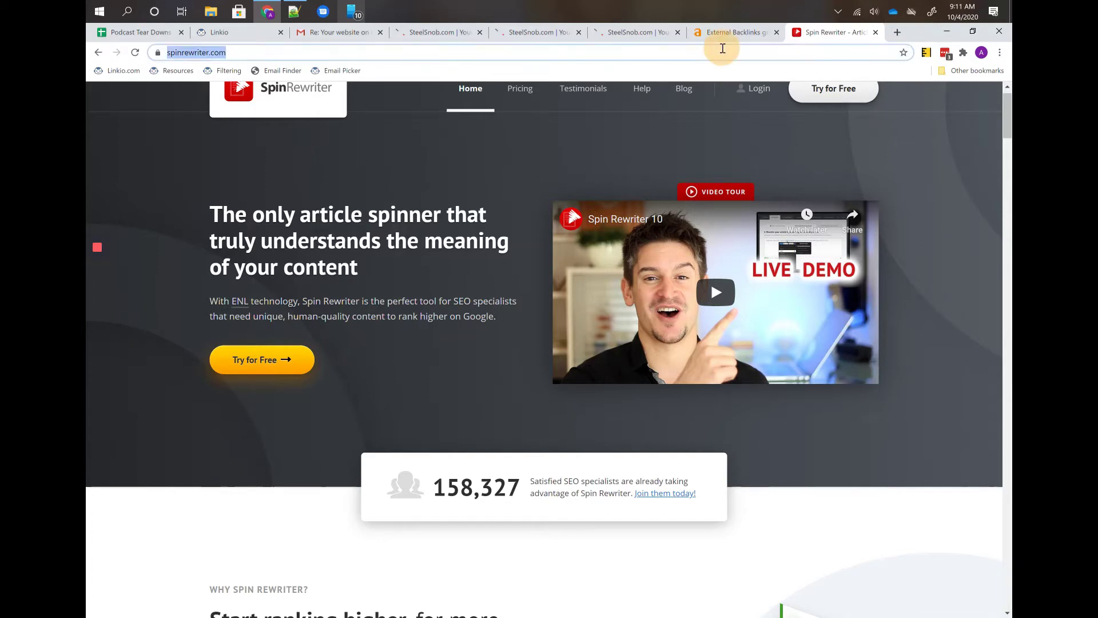
pyautogui.write('fig')
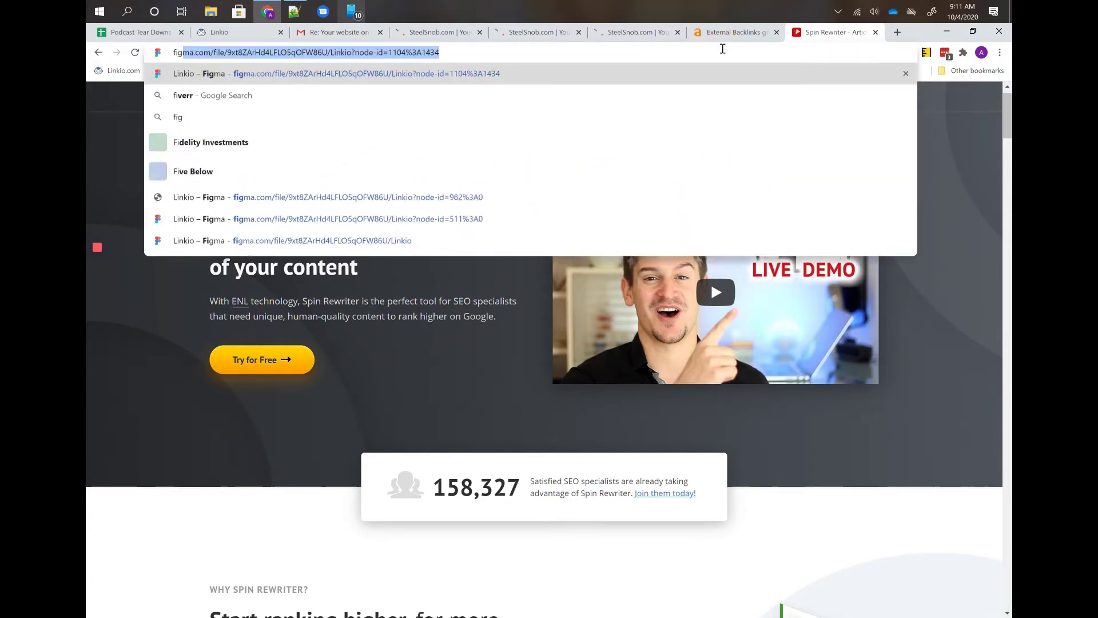
pyautogui.write('htbacknetworks')
pyautogui.press('Return')
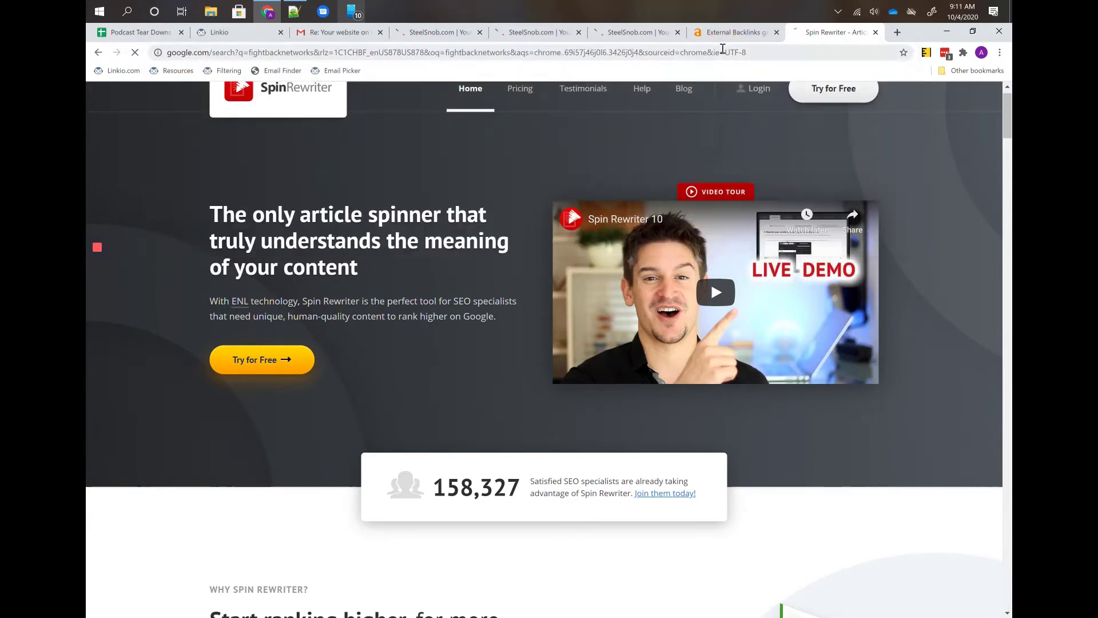
pyautogui.scroll(-1, 549, 349)
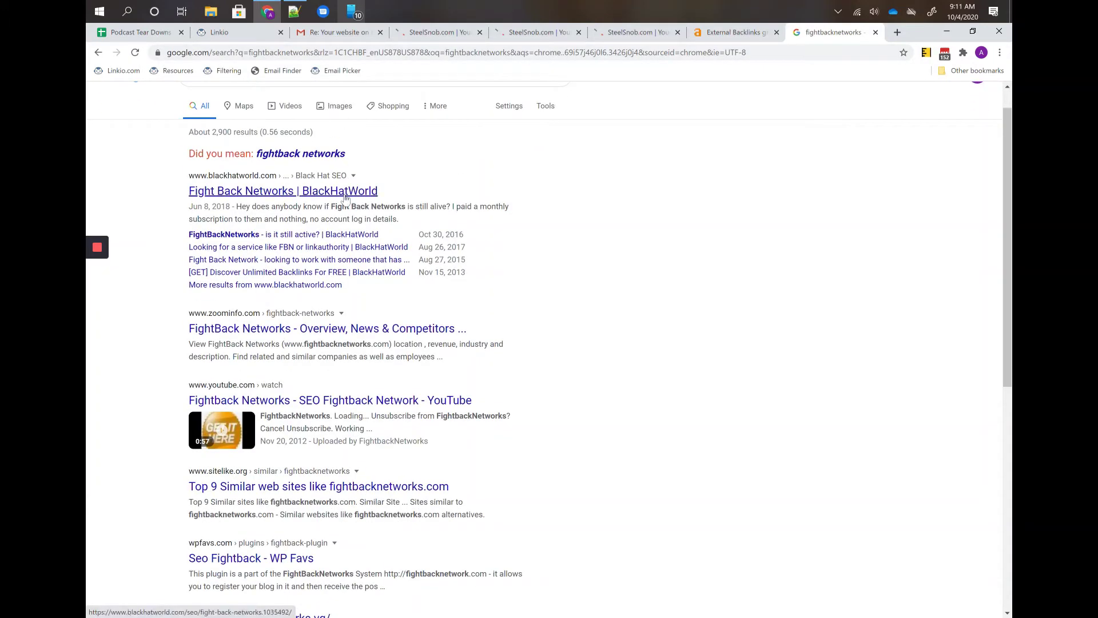
# - Highlight the BlackHatWorld snippet about Fight Back Networks, and look up youthnoise.com's dofollow backlinks in Ahrefs
pyautogui.tripleClick(422, 208)
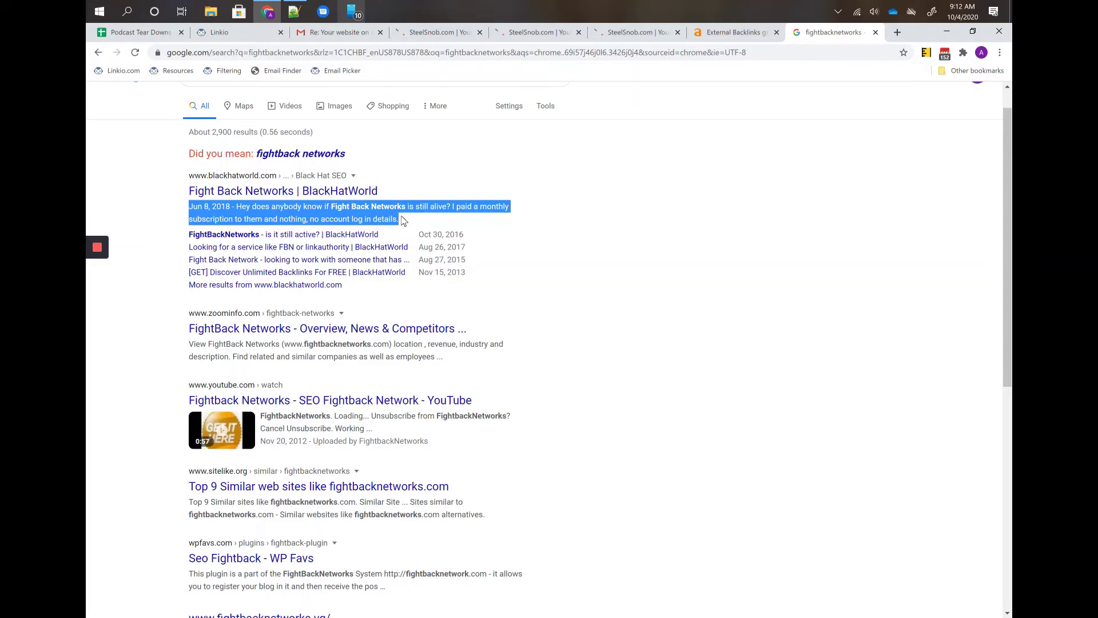
pyautogui.click(736, 33)
pyautogui.click(206, 119)
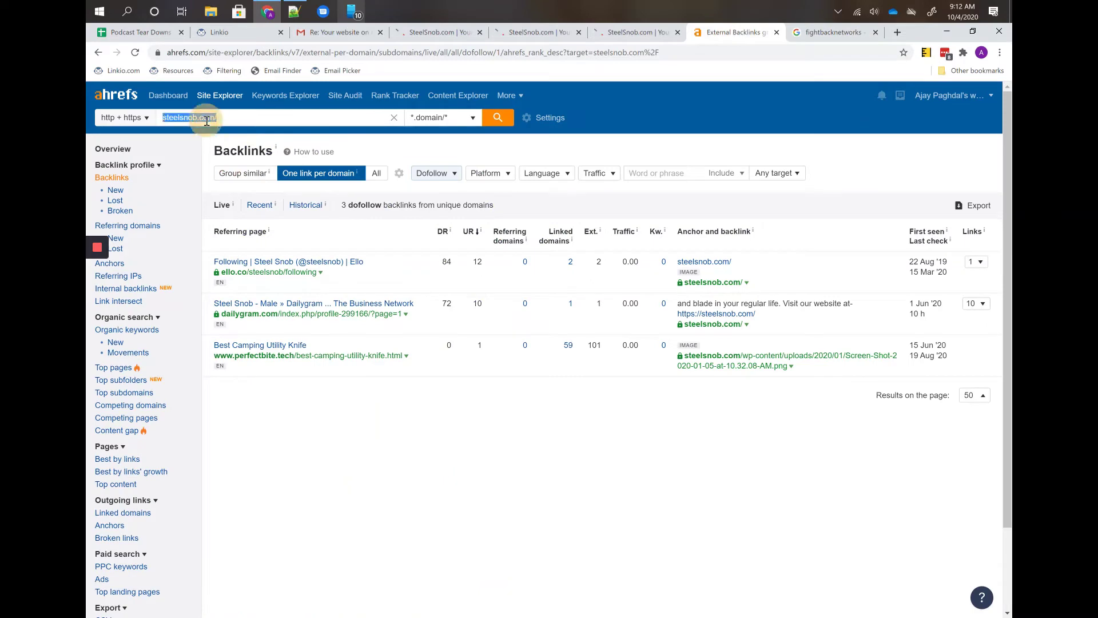
pyautogui.write('youthnoise.com')
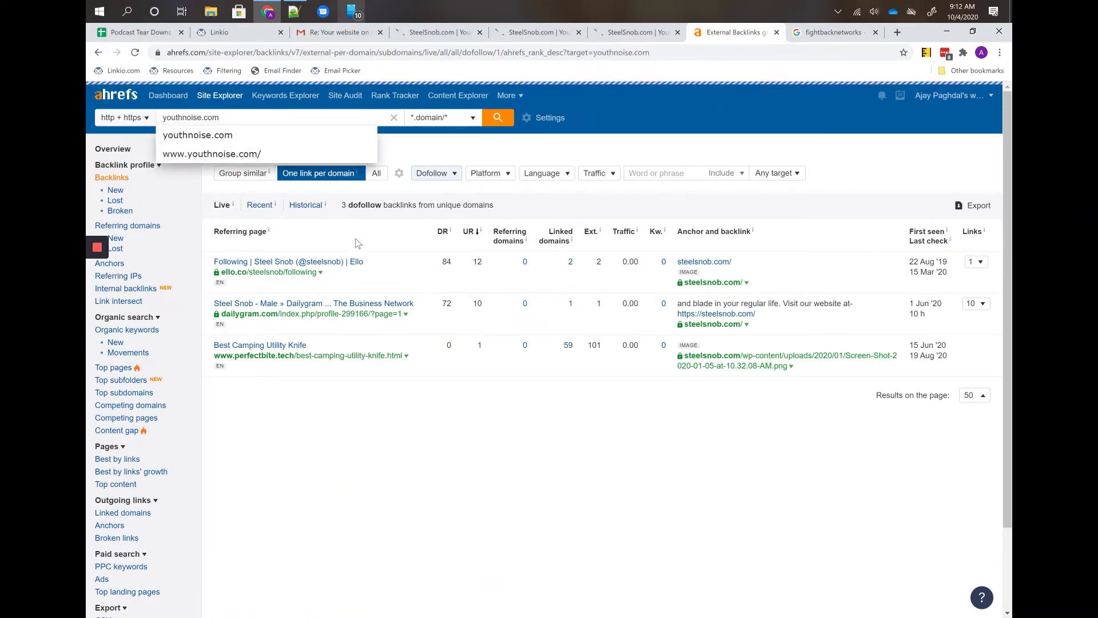
pyautogui.click(487, 124)
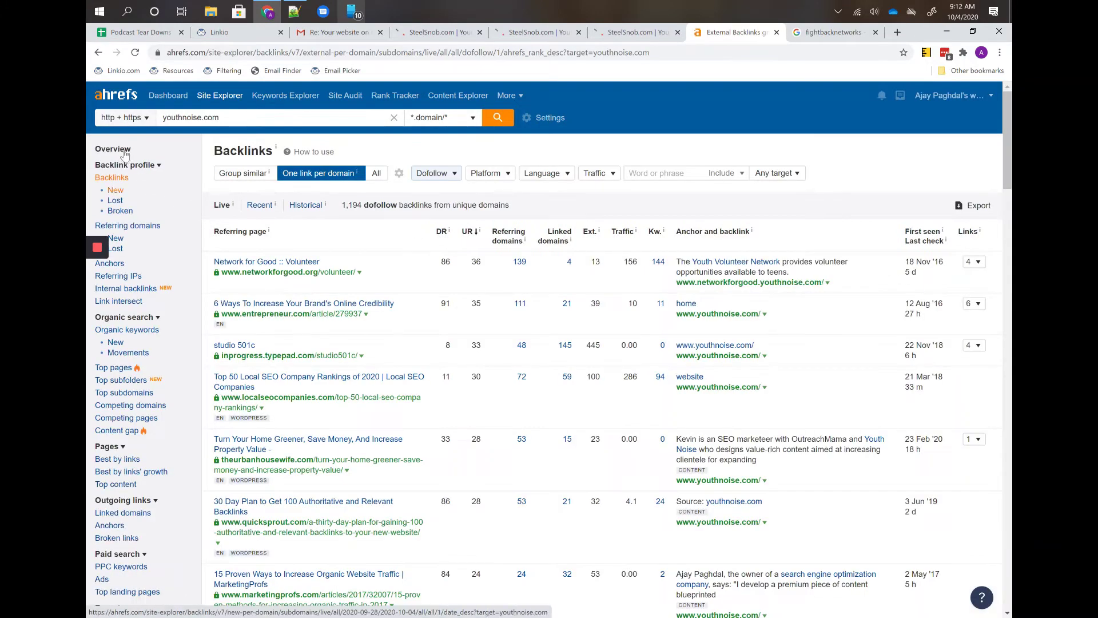
# - Open the youthnoise.com overview and examine its organic search history, including traffic, keywords and traffic value
pyautogui.click(125, 152)
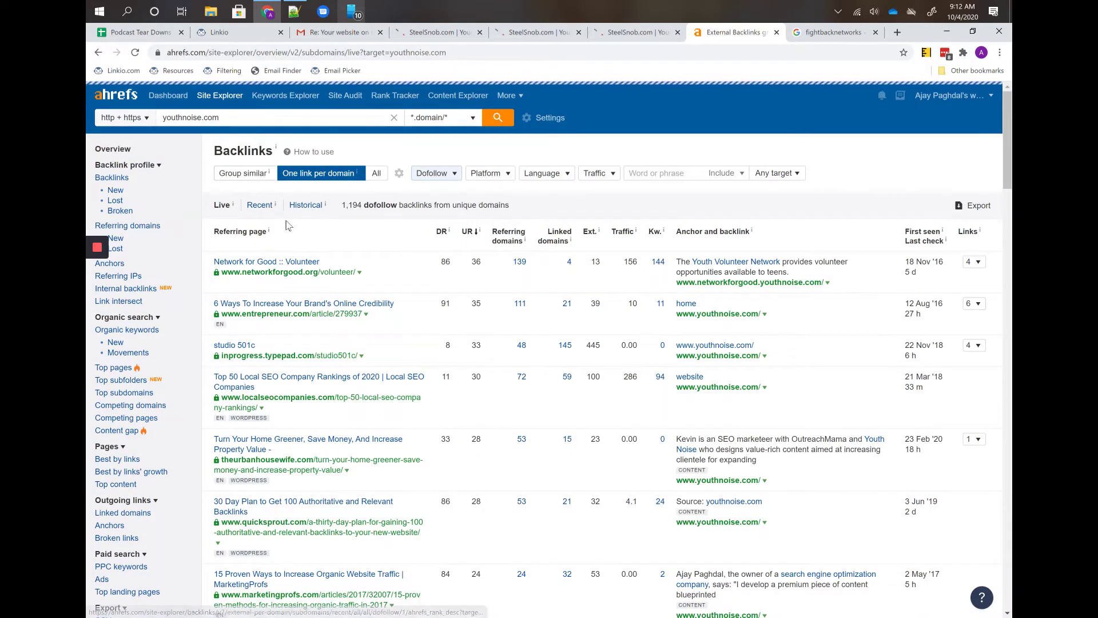
pyautogui.click(307, 245)
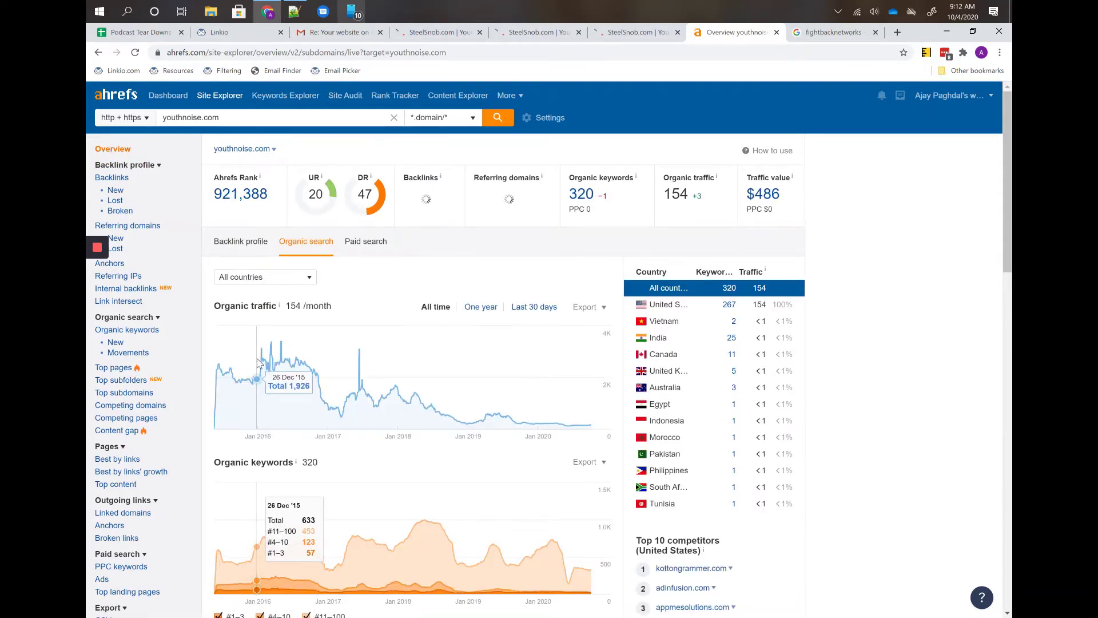
pyautogui.scroll(-1, 259, 363)
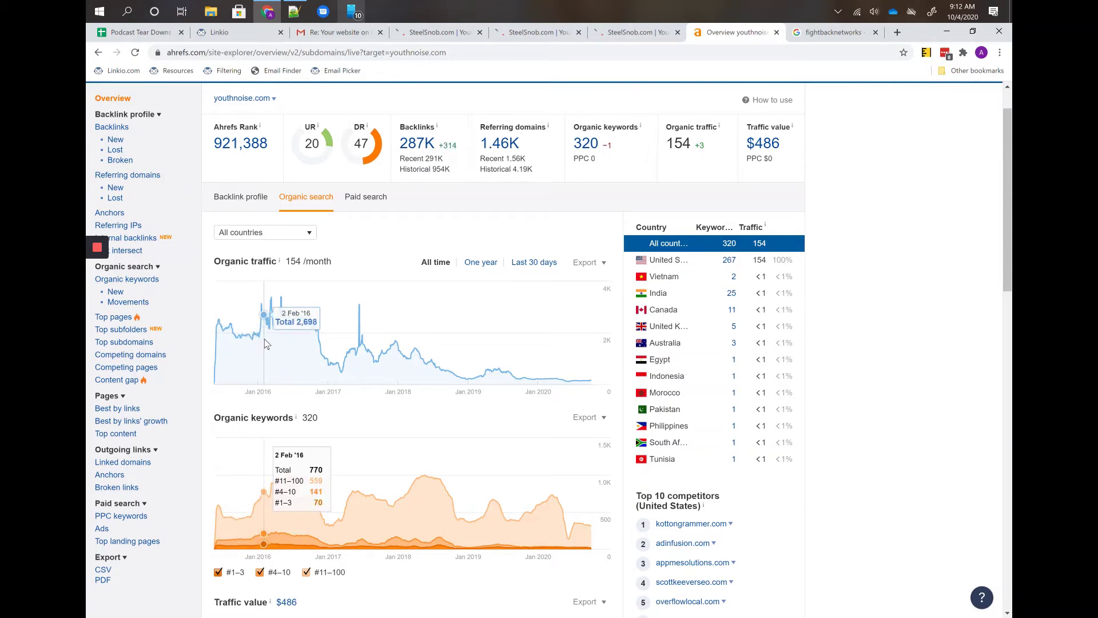
pyautogui.scroll(-1, 267, 337)
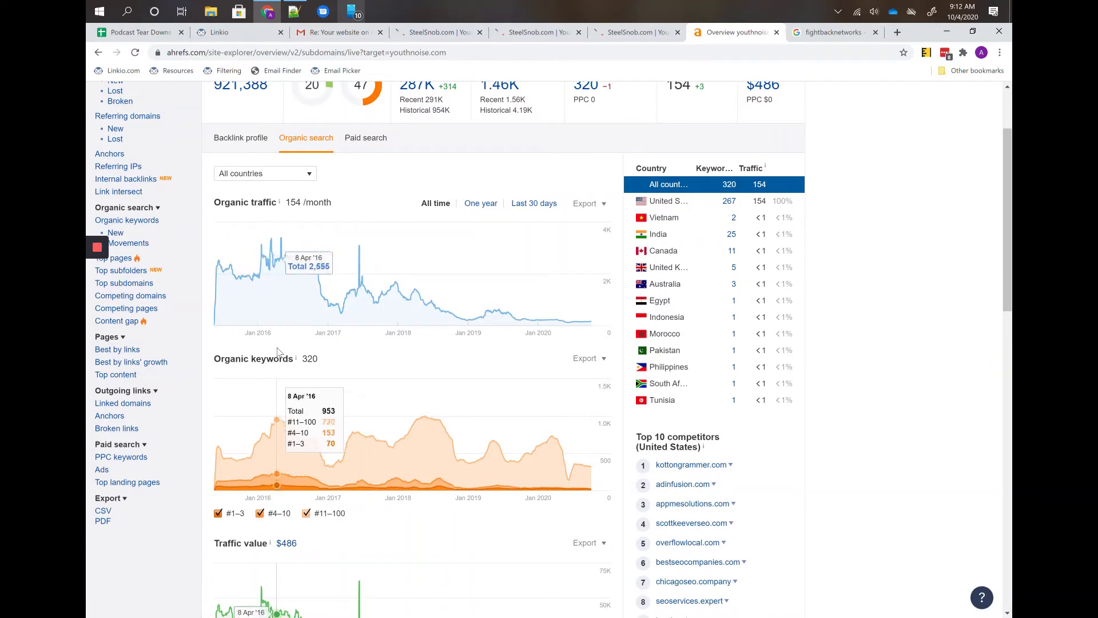
pyautogui.scroll(-1, 279, 452)
pyautogui.scroll(-2, 279, 452)
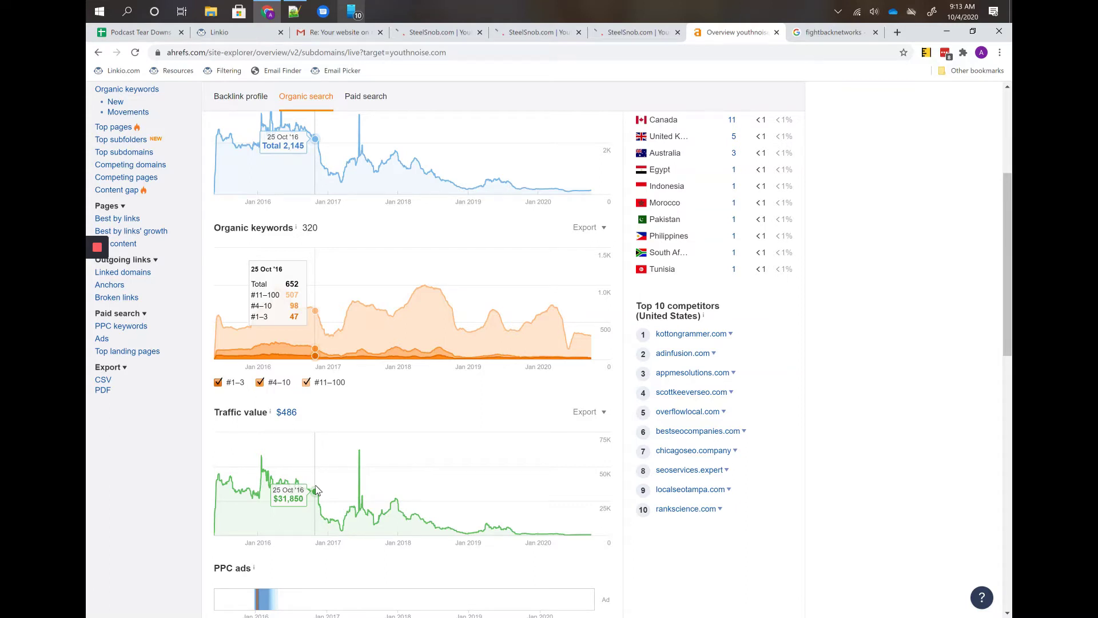
pyautogui.scroll(1, 311, 260)
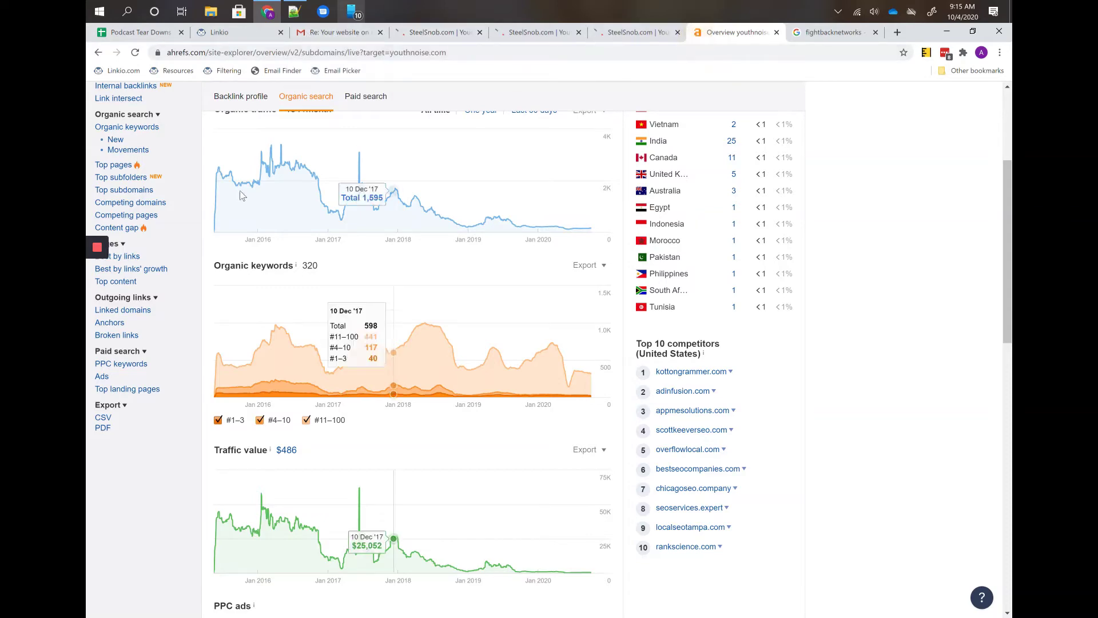
pyautogui.scroll(3, 363, 343)
# - Find the Vow To Be Chic project on the Ahrefs dashboard and open its site overview
pyautogui.click(168, 101)
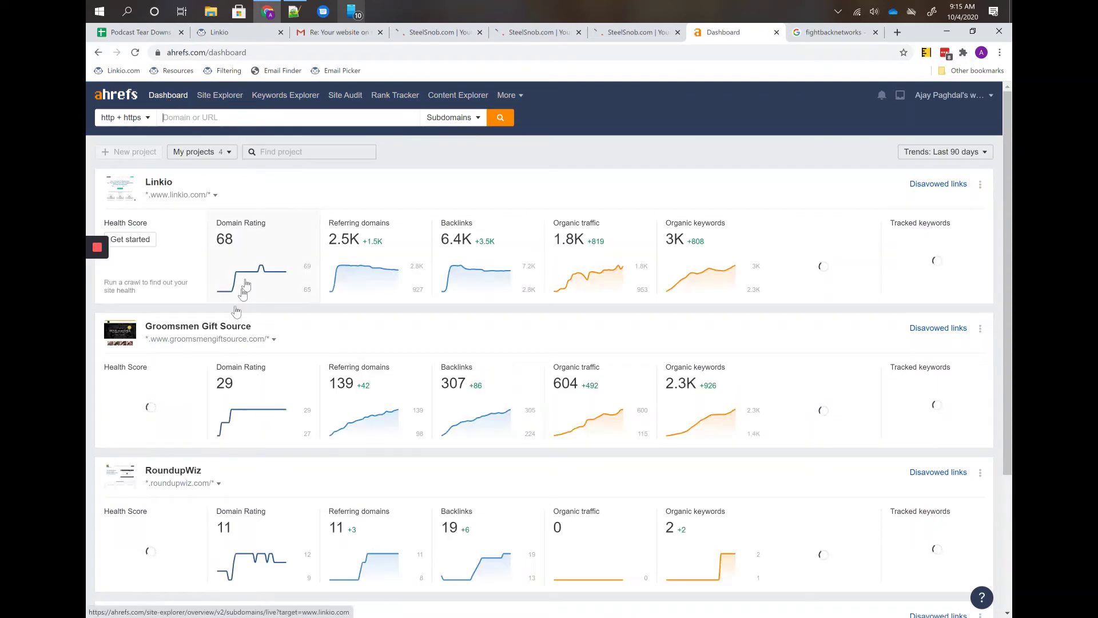
pyautogui.scroll(-1, 233, 473)
pyautogui.scroll(-3, 232, 473)
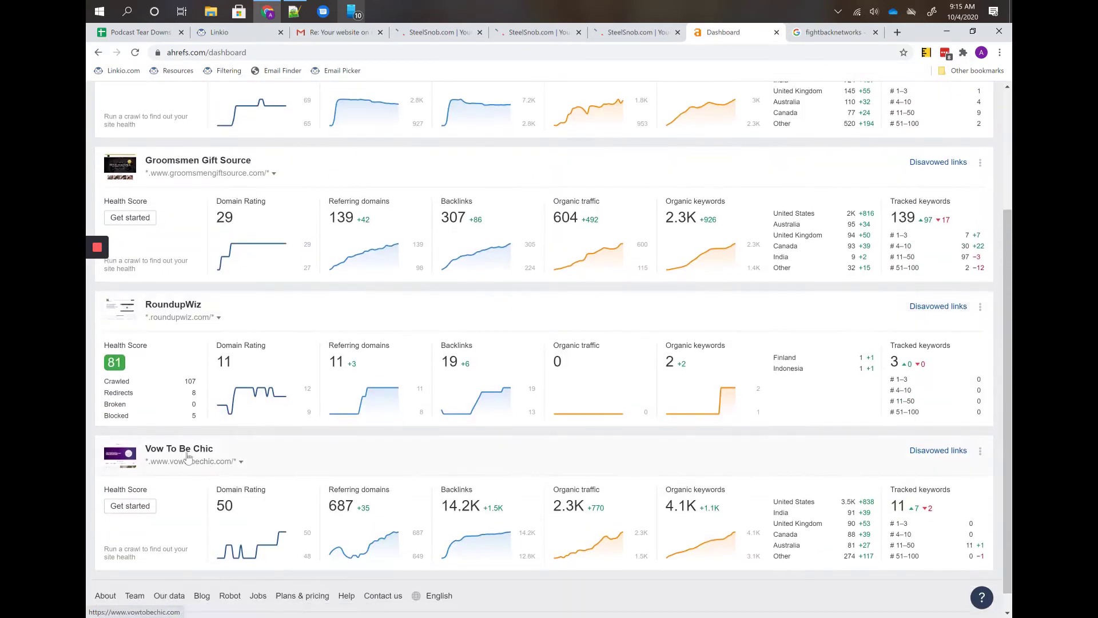
pyautogui.click(183, 452)
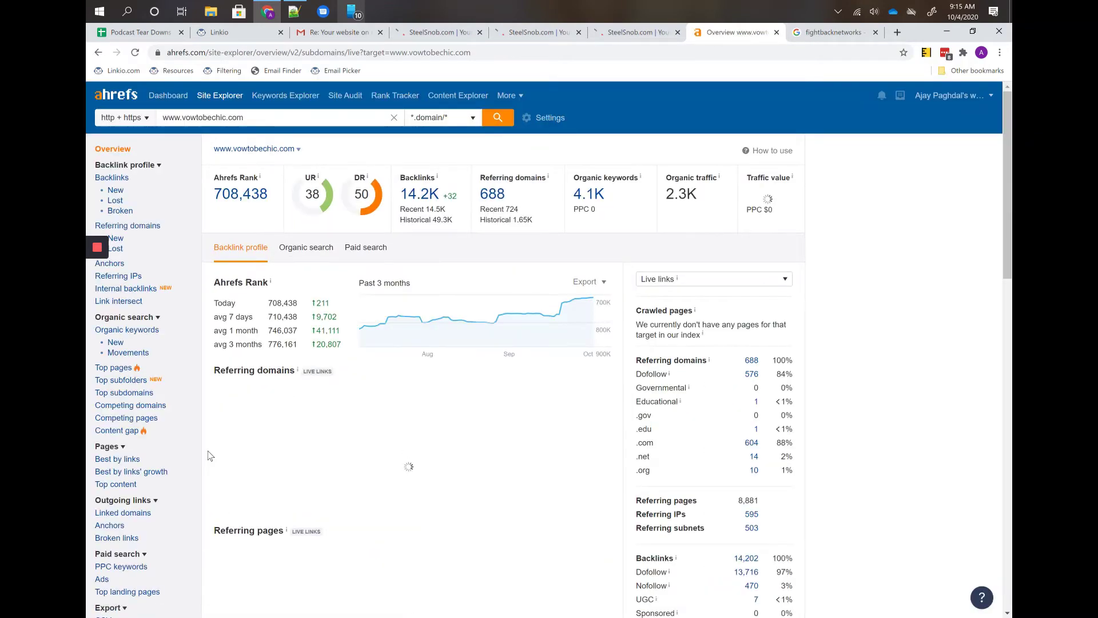
pyautogui.click(309, 250)
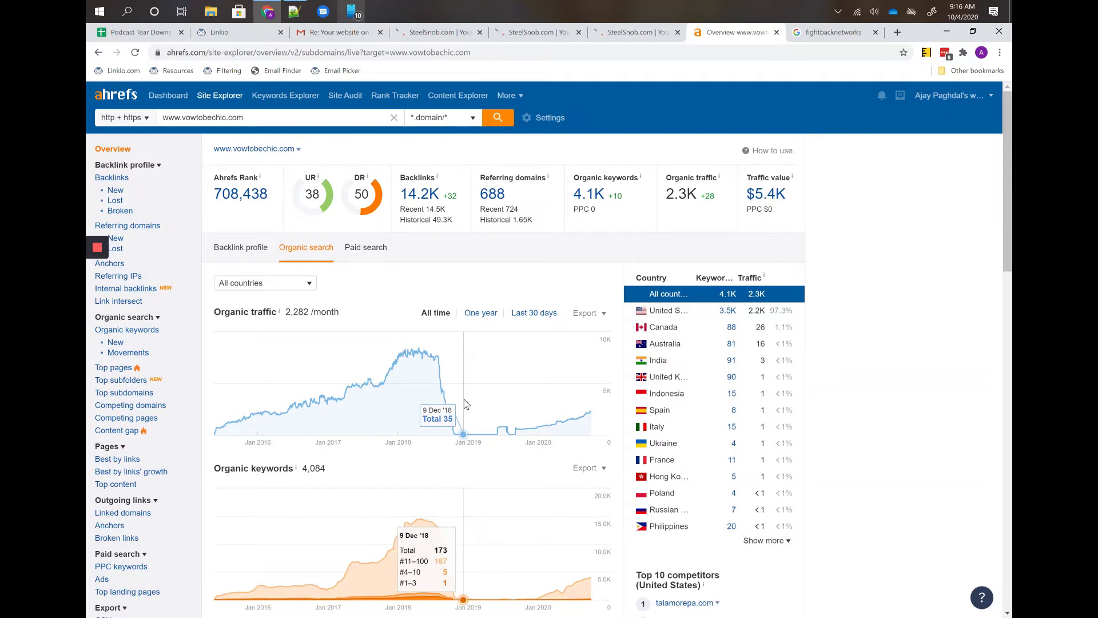
pyautogui.scroll(-1, 466, 404)
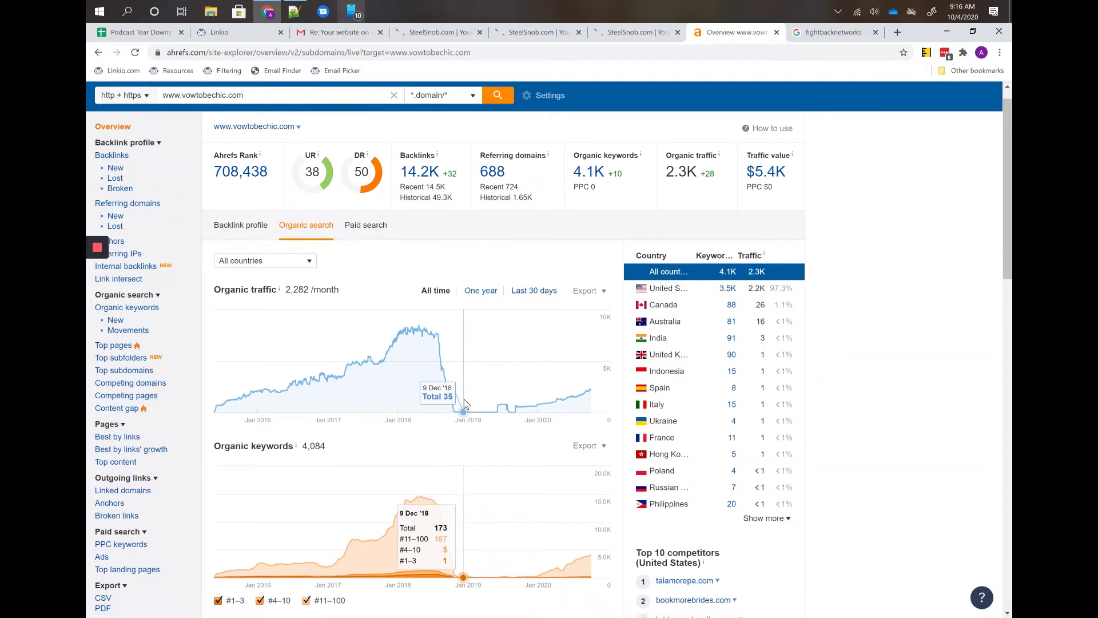
pyautogui.scroll(-1, 464, 403)
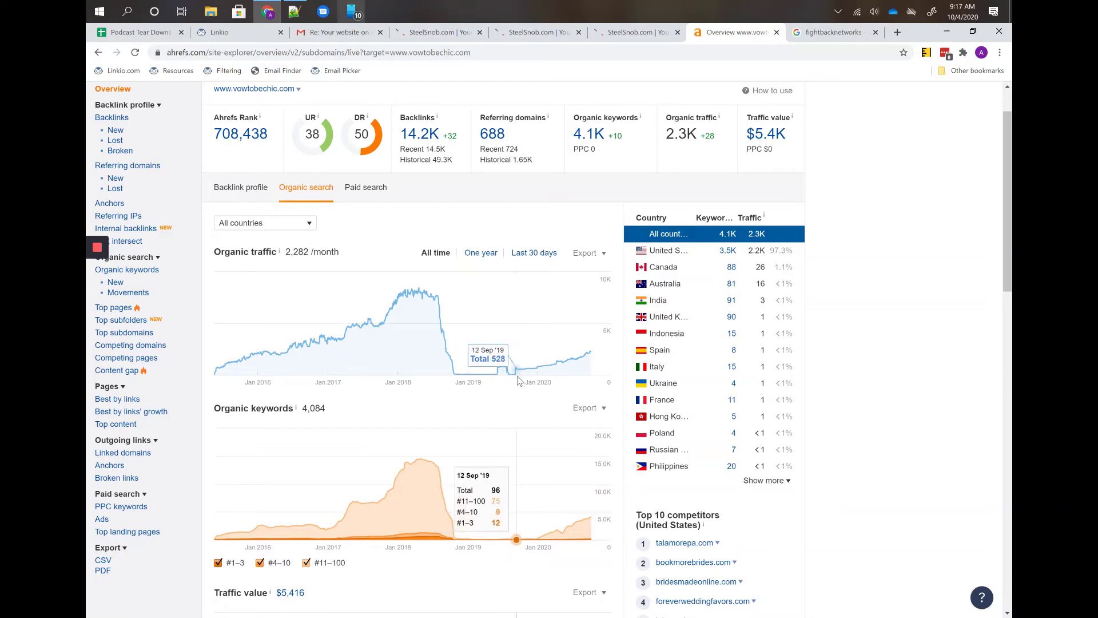
pyautogui.scroll(-4, 534, 378)
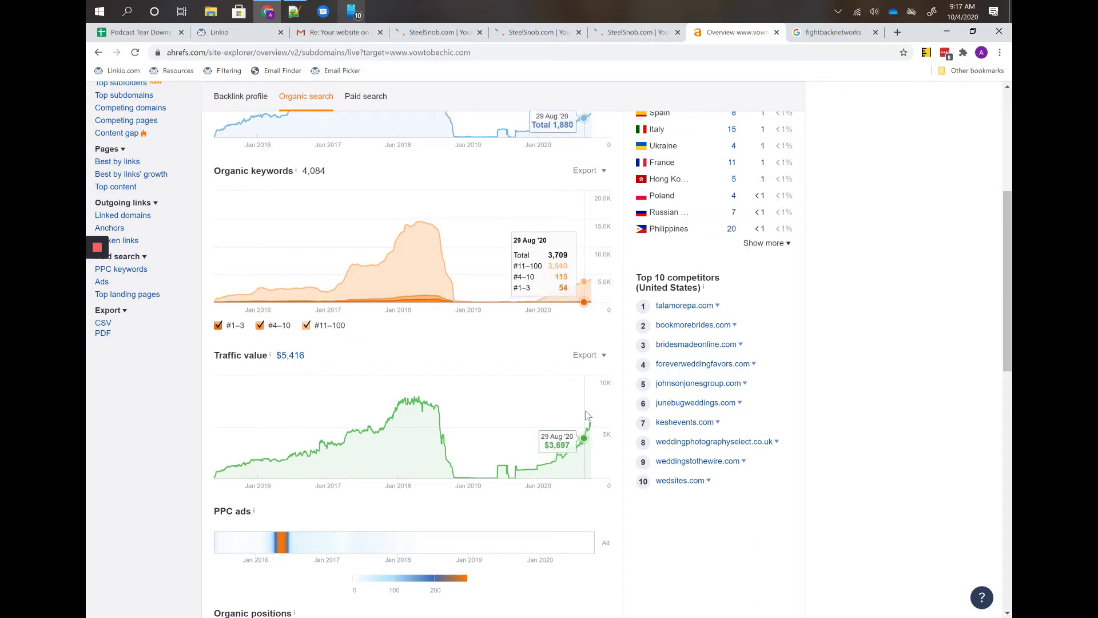
pyautogui.scroll(3, 548, 313)
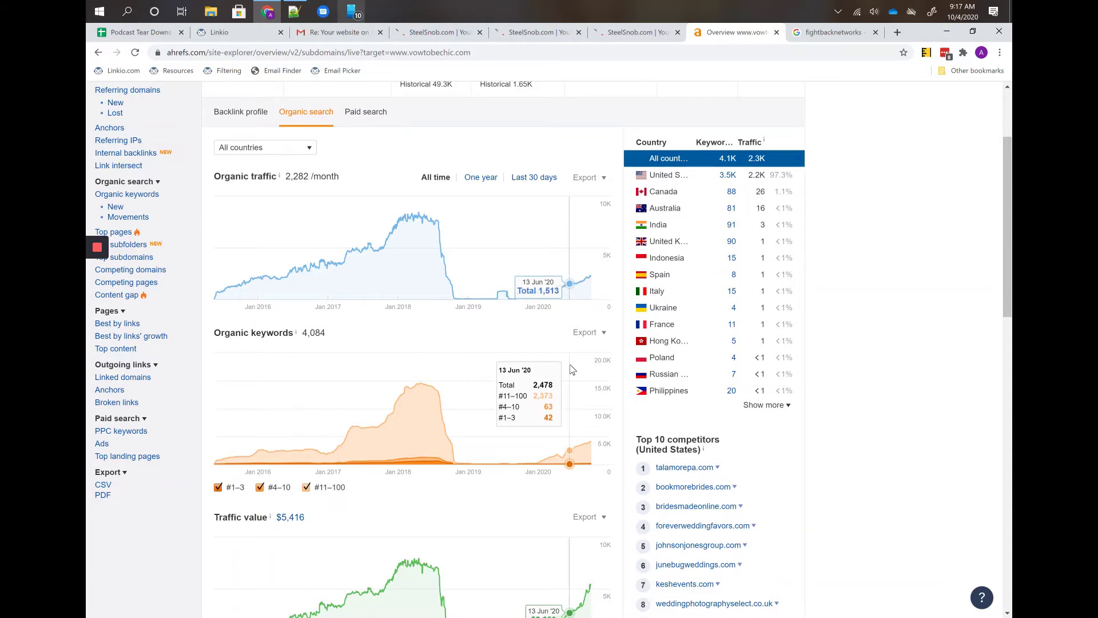
pyautogui.scroll(3, 570, 369)
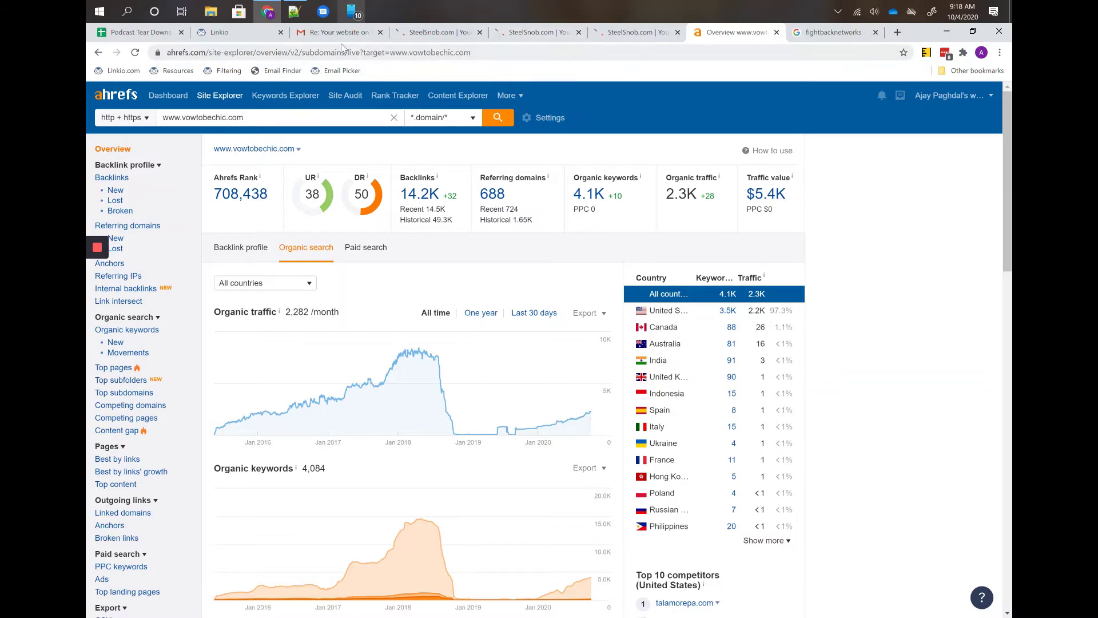
# - Switch to the Podcast Tear Downs spreadsheet and copy the competitor domains from the steelsnob.com row
pyautogui.click(140, 32)
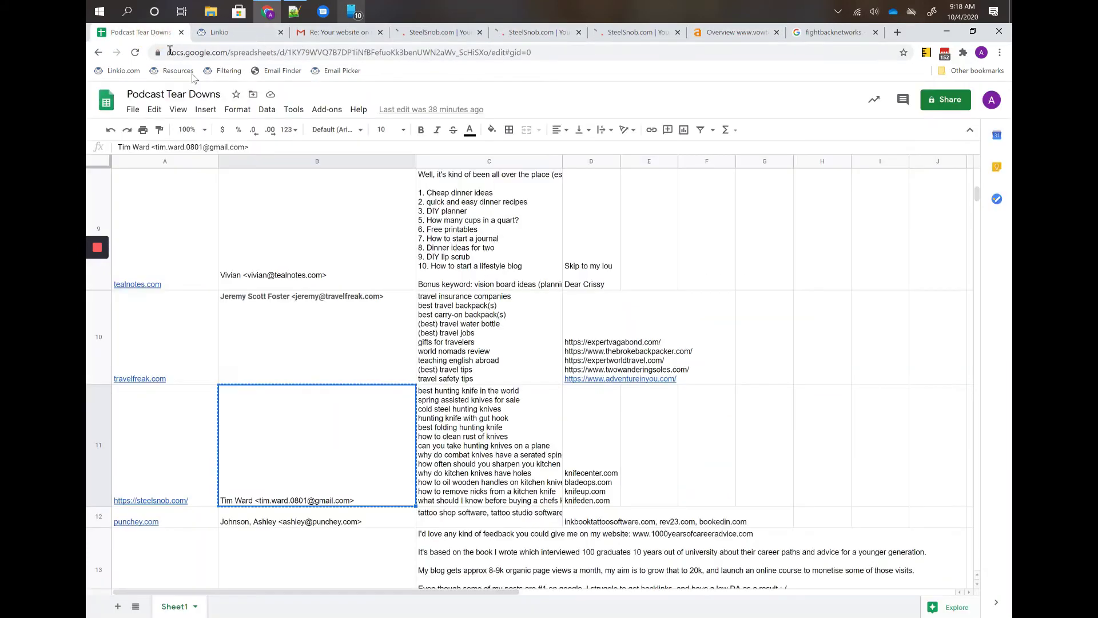
pyautogui.click(591, 489)
pyautogui.hotkey('ctrl', 'c')
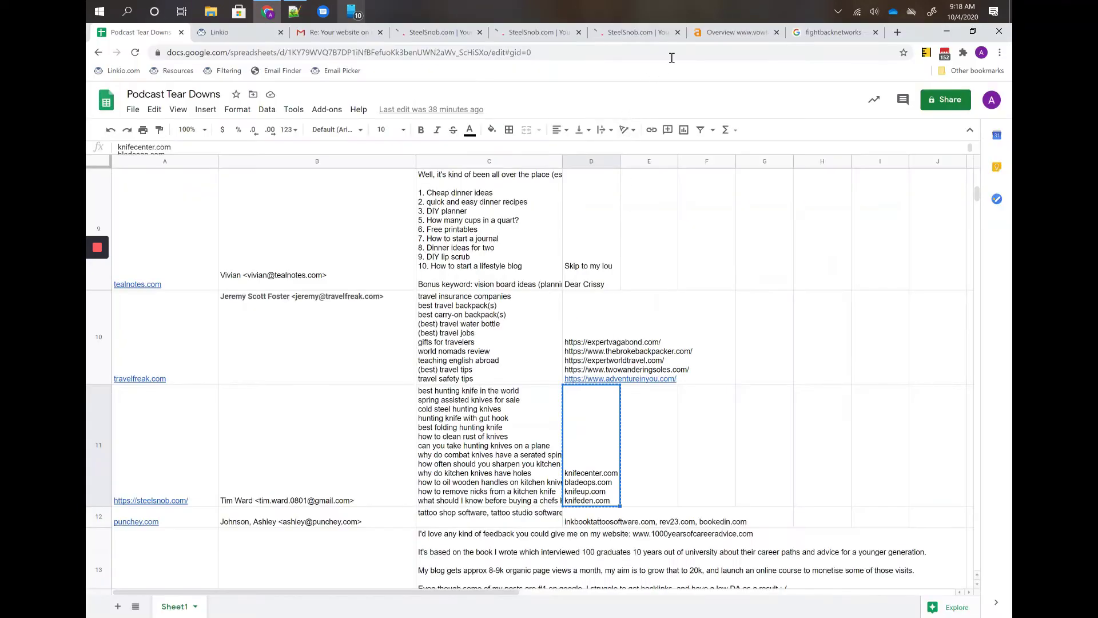
# - Run an Ahrefs Batch Analysis on the copied domains knifecenter.com, bladeops.com, knifeup.com and knifeden.com, removing the stray quotation mark
pyautogui.click(738, 32)
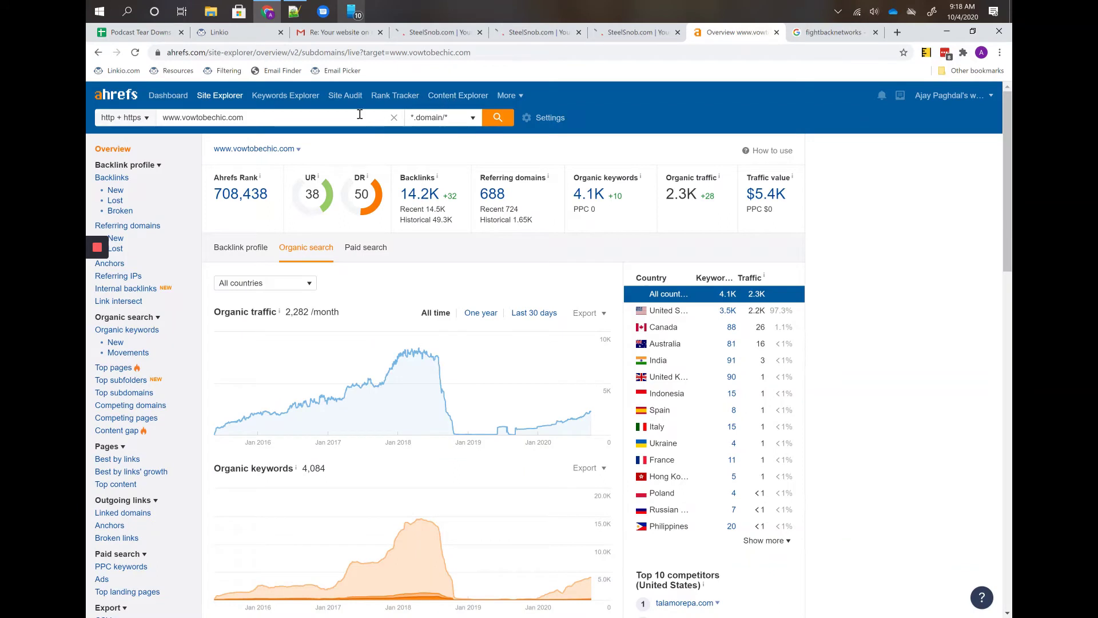
pyautogui.click(508, 95)
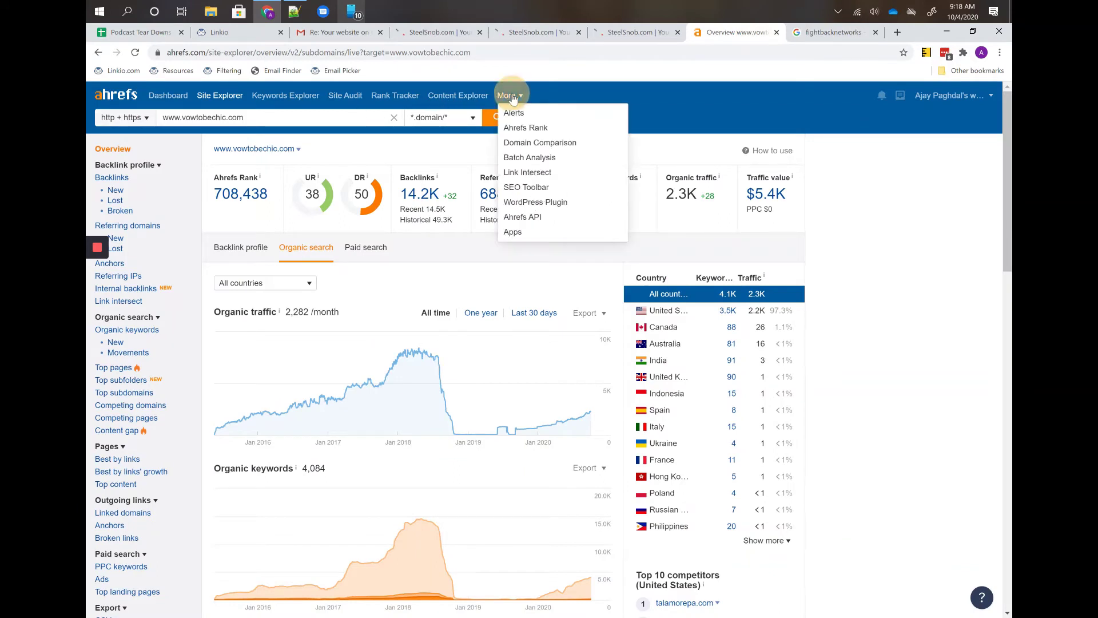
pyautogui.click(520, 153)
pyautogui.click(346, 166)
pyautogui.hotkey('ctrl', 'v')
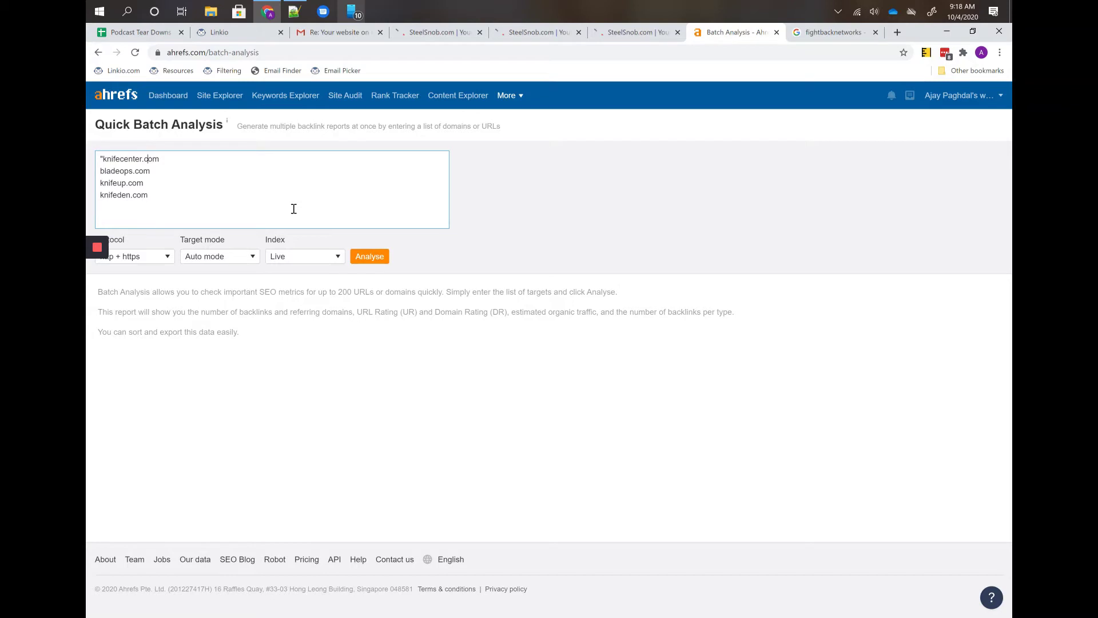
pyautogui.write('\\')
pyautogui.press('BackSpace')
pyautogui.press('BackSpace')
pyautogui.click(363, 262)
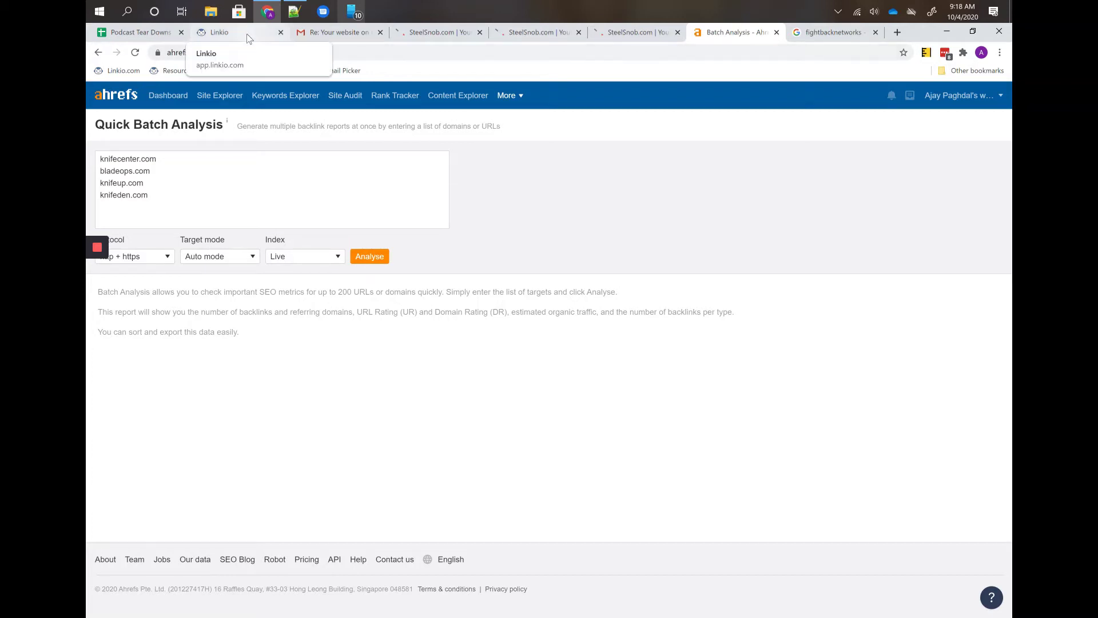
pyautogui.click(367, 255)
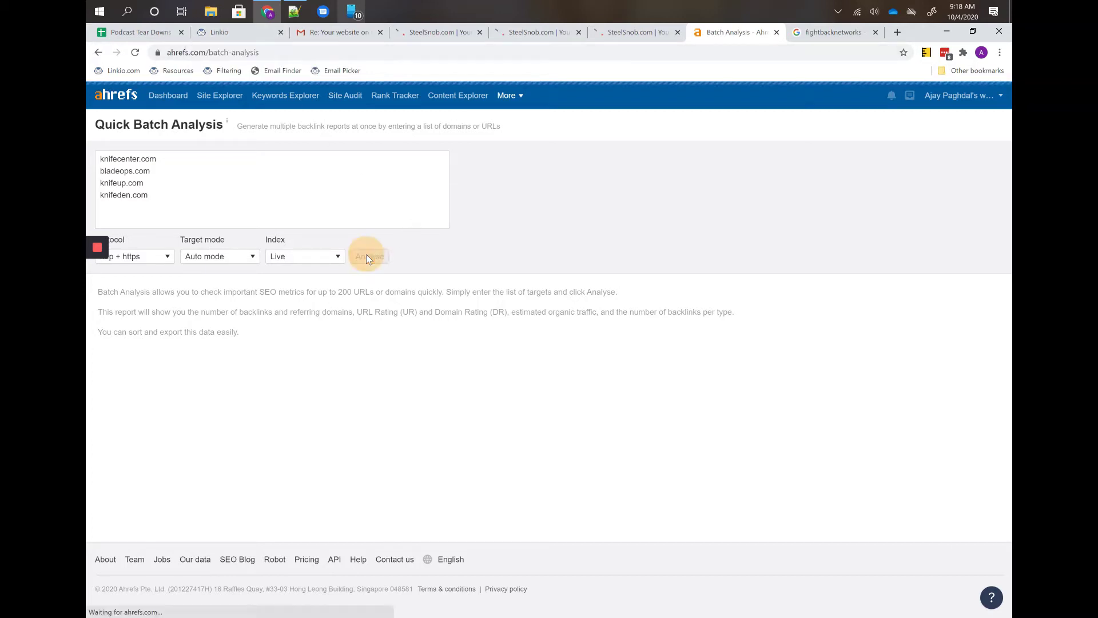
# - Sort the Linkio keyword rankings by ascending rank and open the page ranking for "can you take hunting knives on a plane"
pyautogui.click(202, 35)
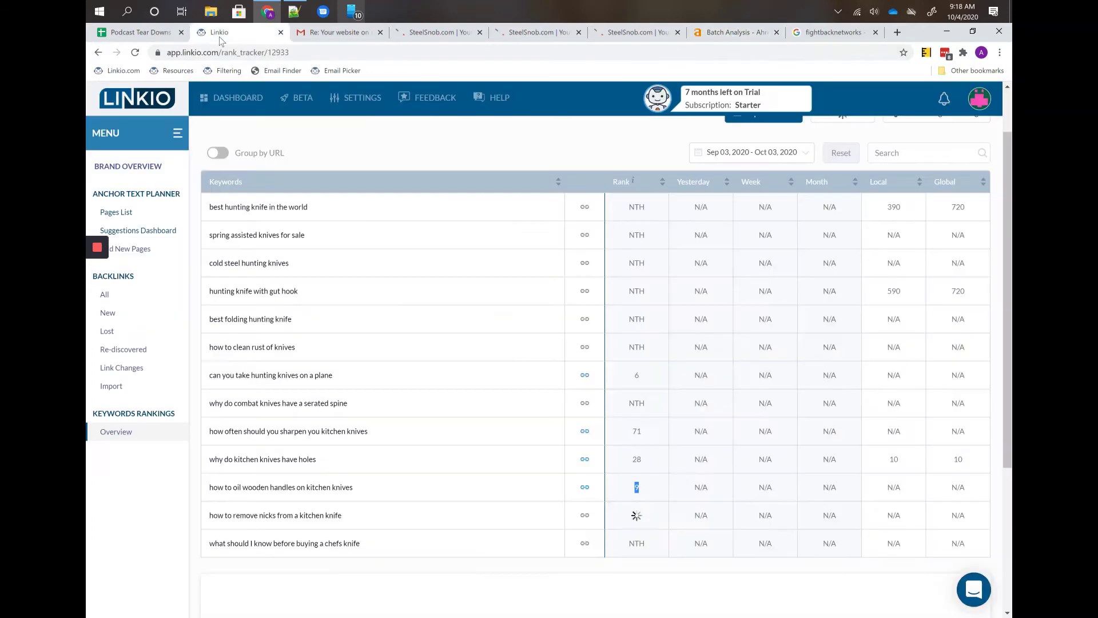
pyautogui.click(622, 346)
pyautogui.click(622, 182)
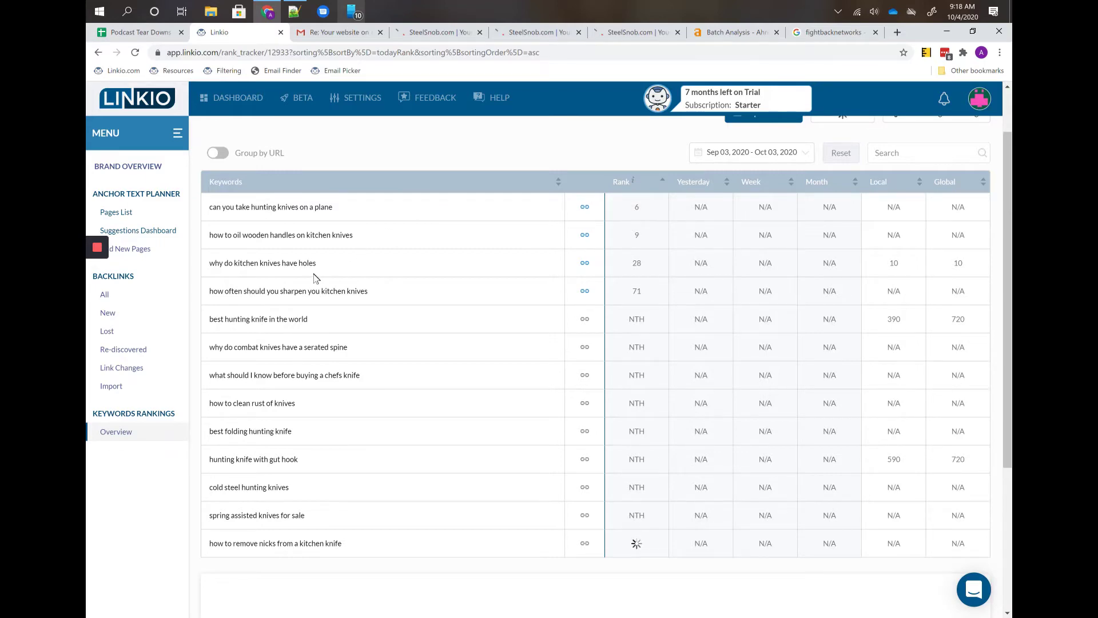
pyautogui.click(584, 207)
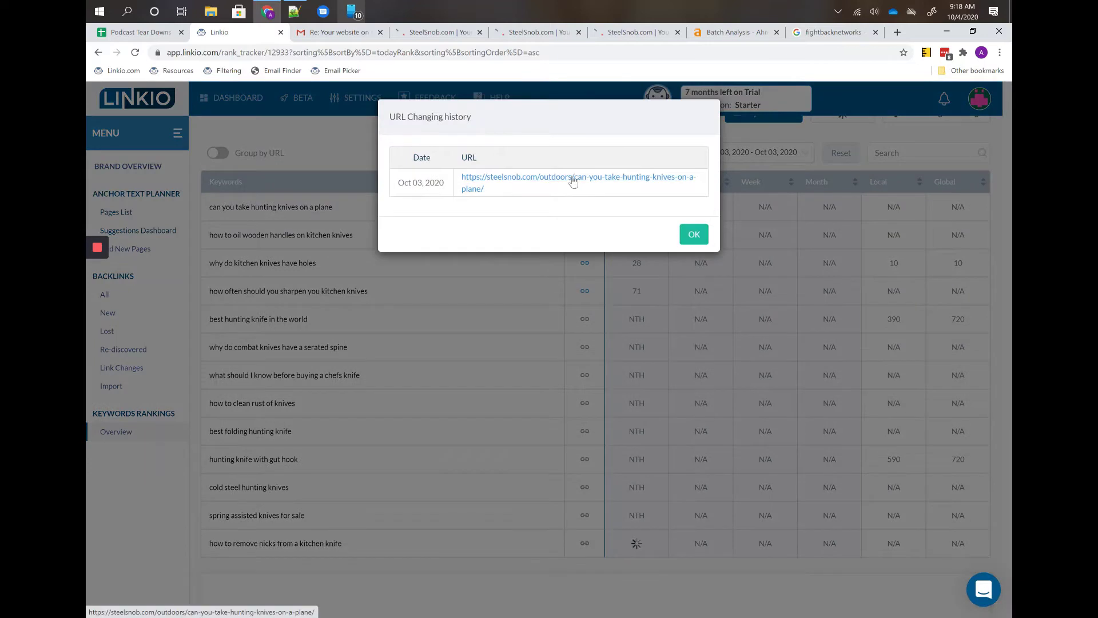
pyautogui.click(573, 182)
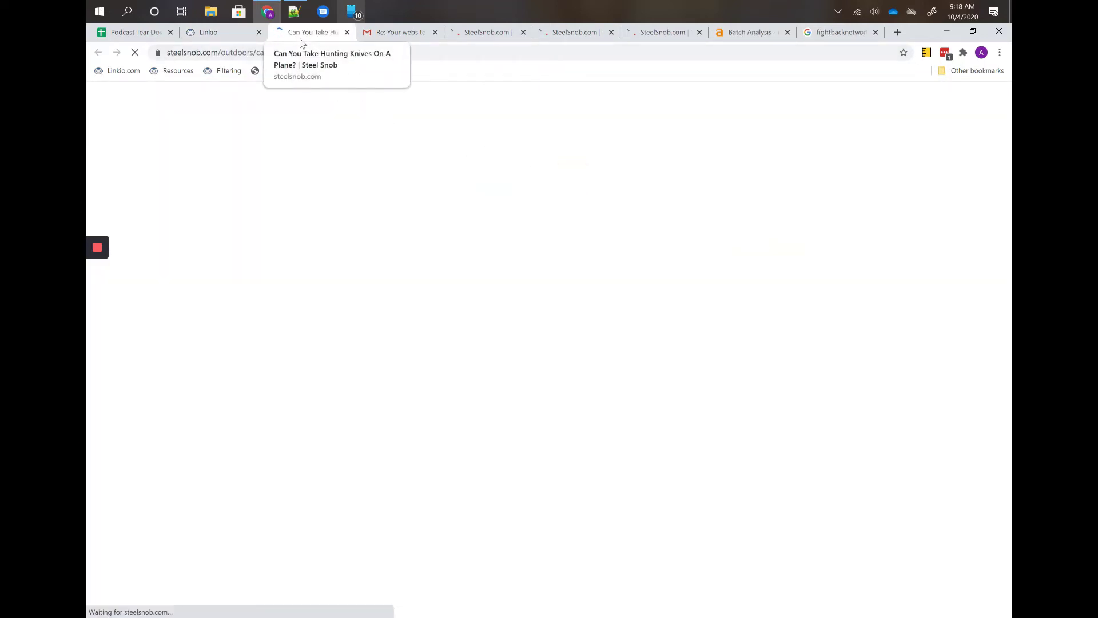
# - Read the introduction and "What Is A Hunting Knife?" section of the steelsnob.com article on taking hunting knives on a plane
pyautogui.scroll(-1, 318, 261)
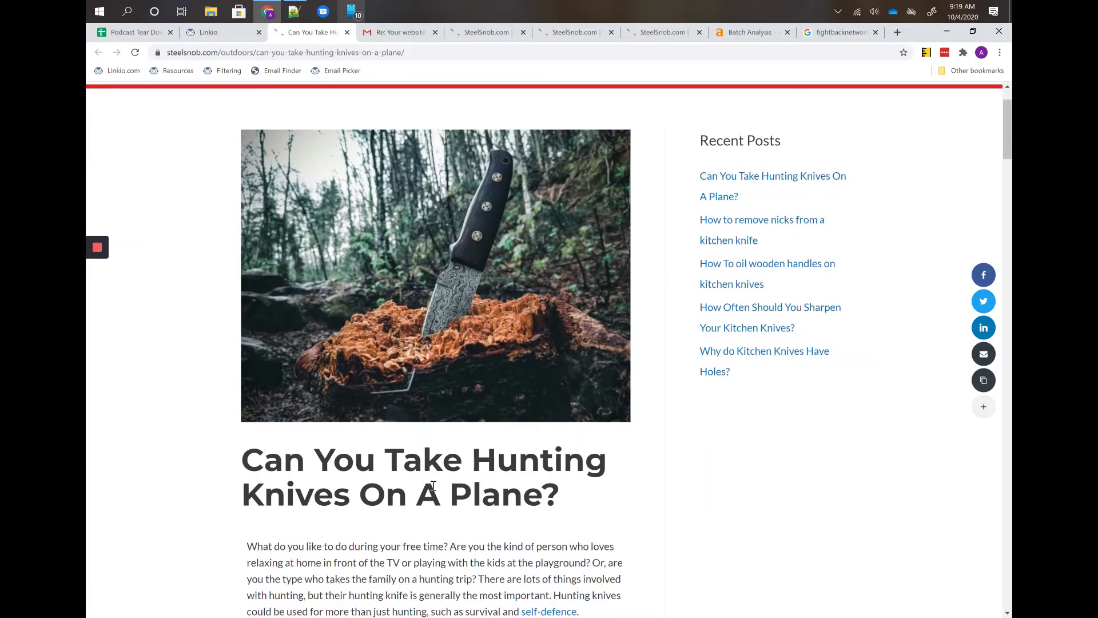
pyautogui.scroll(-2, 323, 419)
pyautogui.scroll(-2, 323, 420)
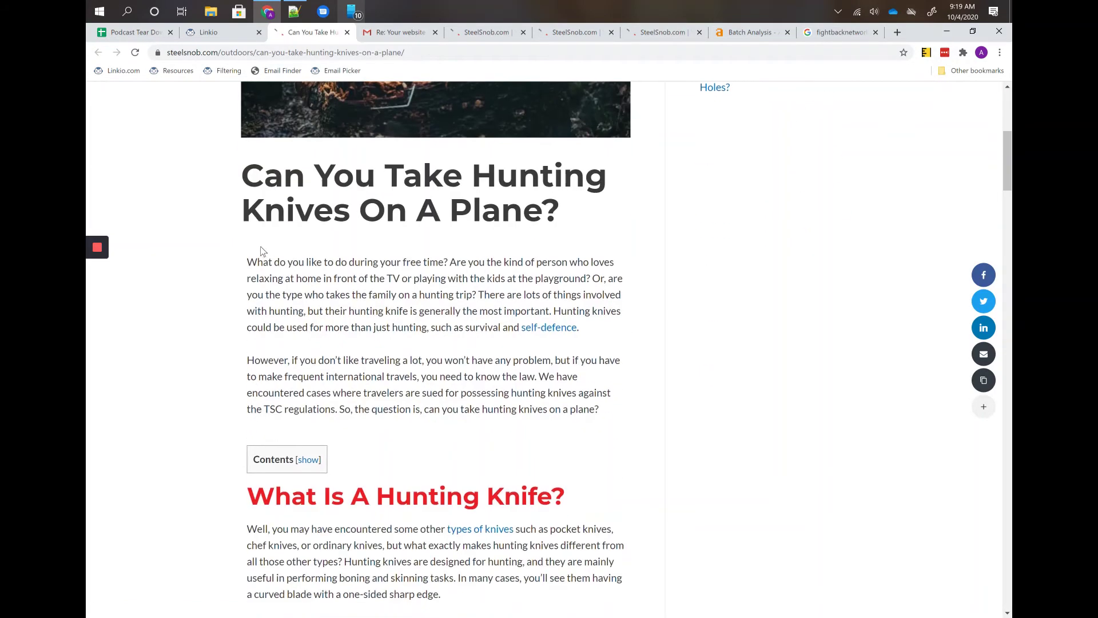
pyautogui.moveTo(275, 261); pyautogui.dragTo(517, 394)
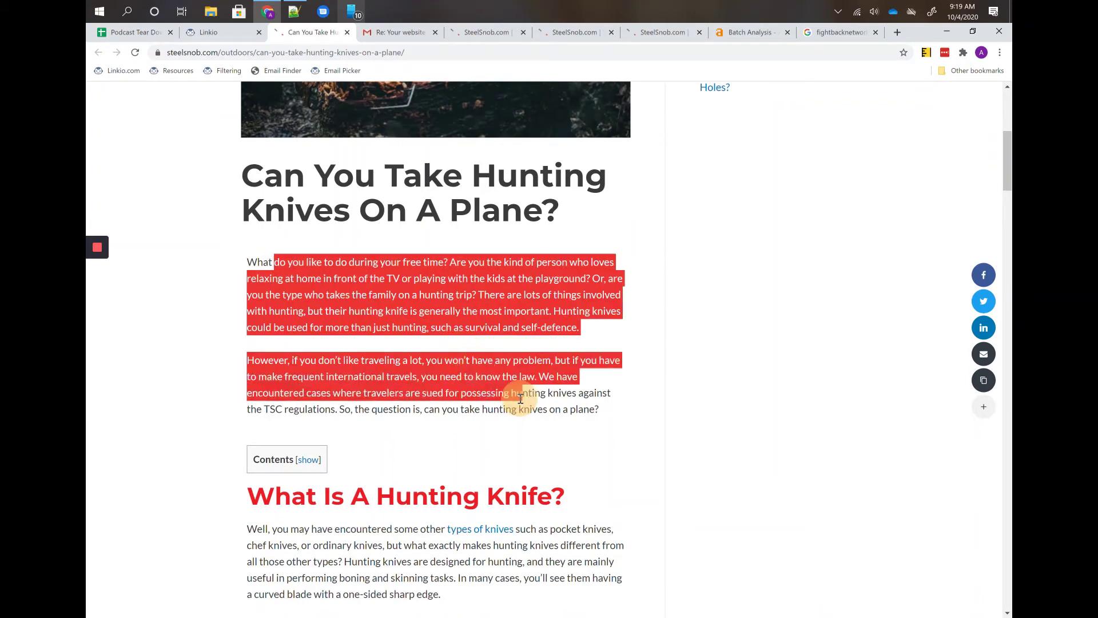
pyautogui.click(521, 398)
pyautogui.scroll(-1, 520, 398)
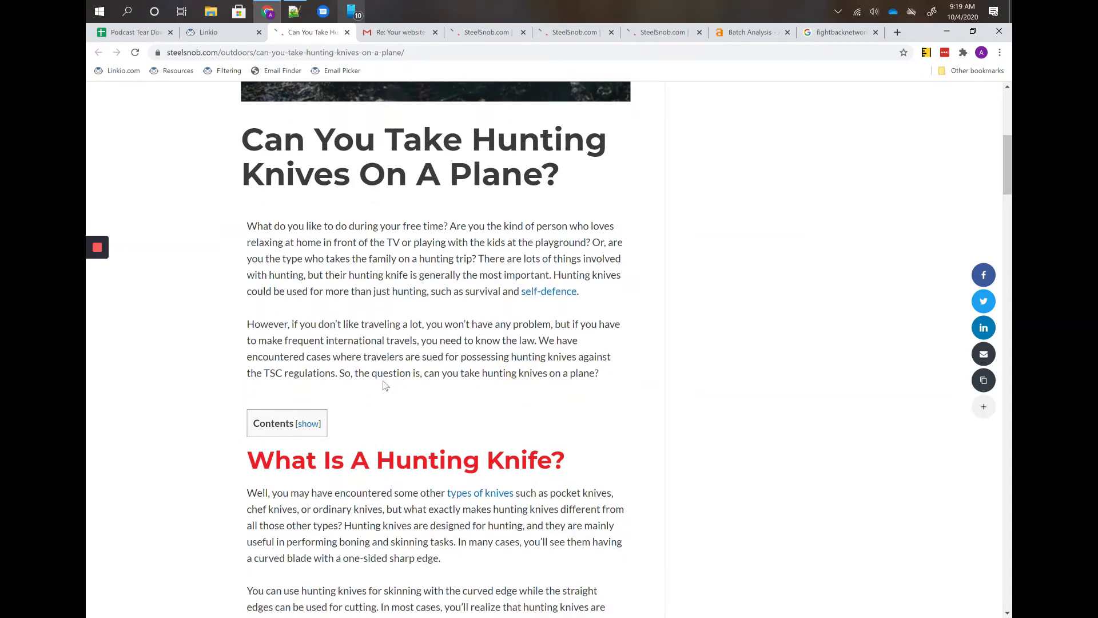
pyautogui.moveTo(358, 373); pyautogui.dragTo(596, 373)
pyautogui.click(590, 375)
pyautogui.scroll(-2, 591, 376)
pyautogui.scroll(-15, 591, 381)
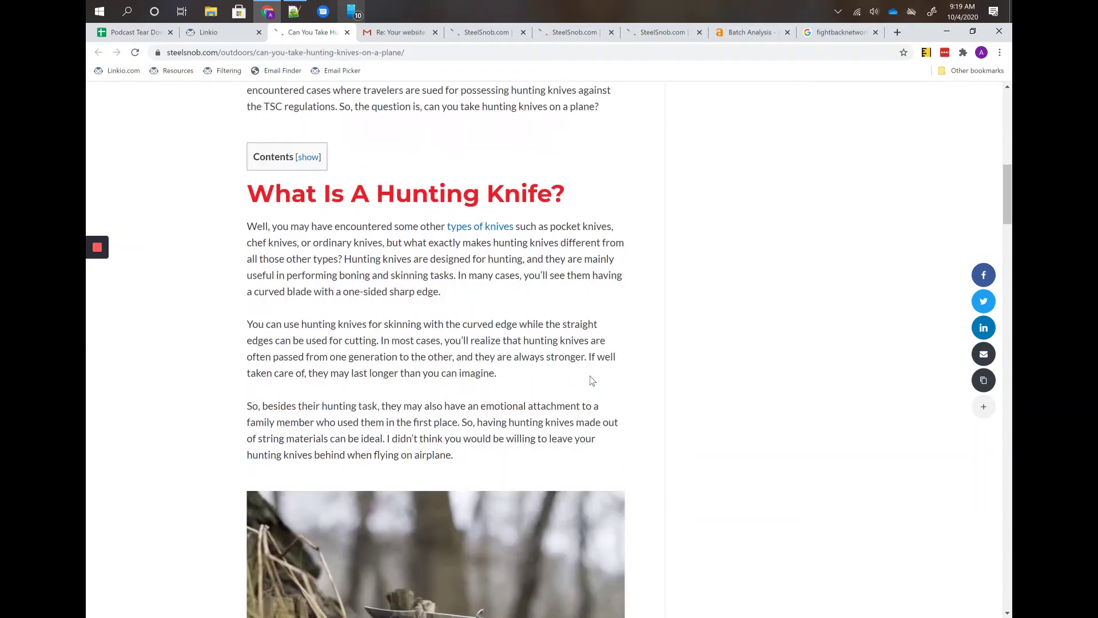
pyautogui.scroll(15, 592, 381)
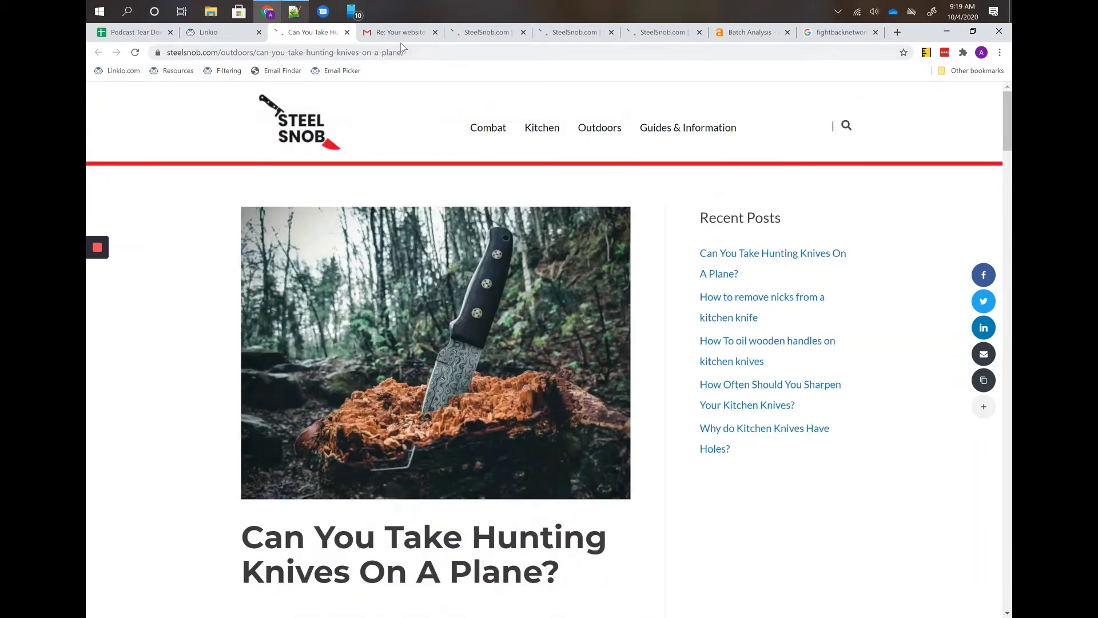
# - Search Google for the article title "Can You Take Hunting Knives On A Plane?" and review the featured snippet and organic results
pyautogui.scroll(-2, 411, 192)
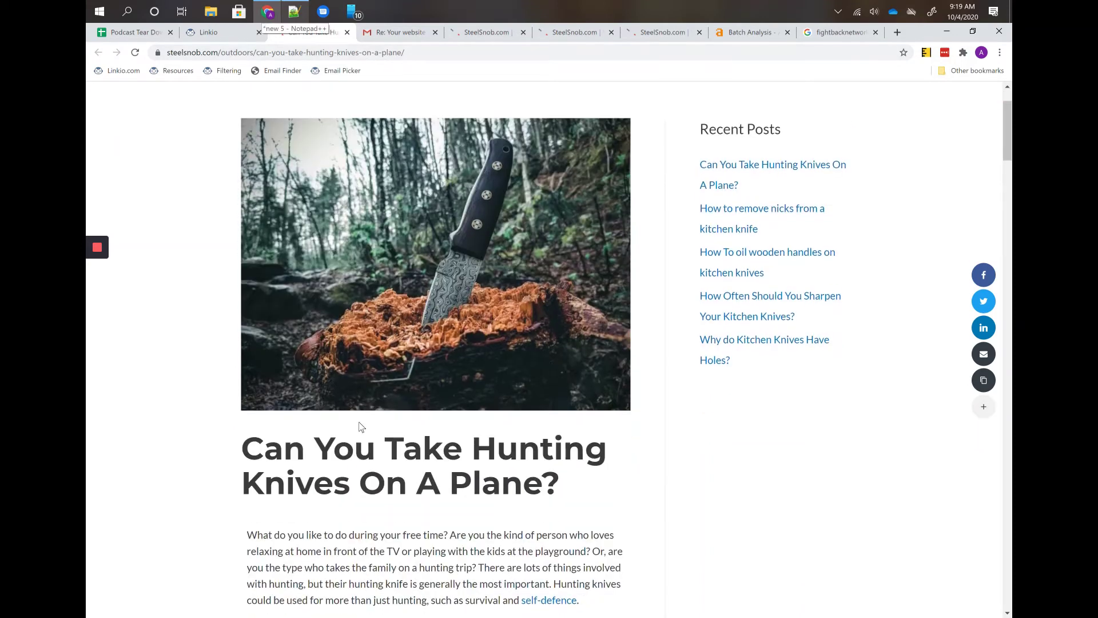
pyautogui.tripleClick(350, 454)
pyautogui.rightClick(348, 464)
pyautogui.click(380, 485)
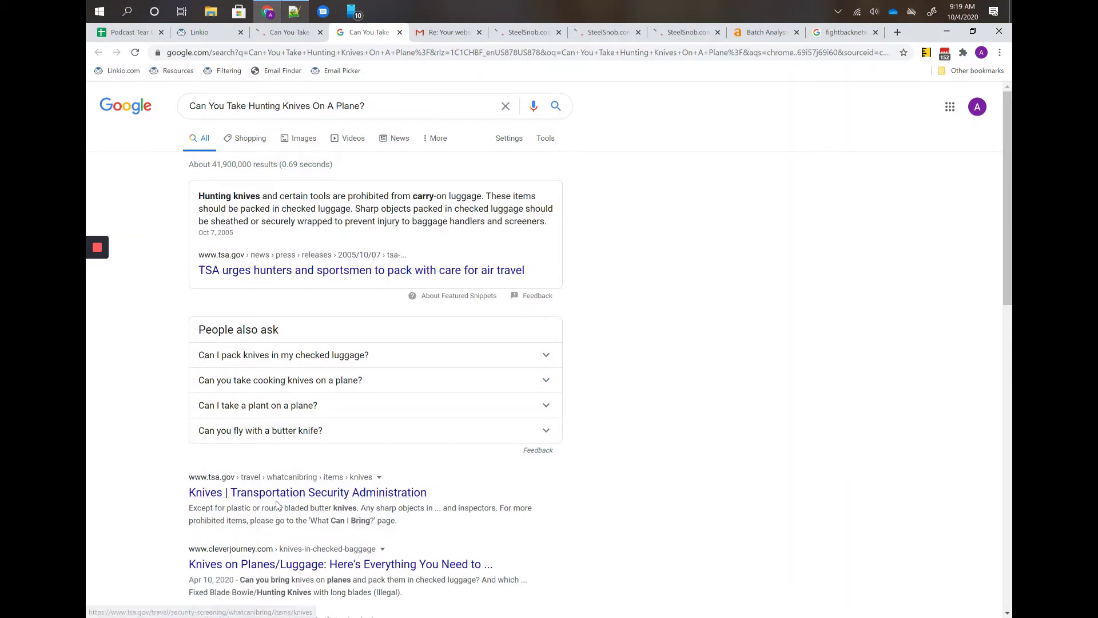
pyautogui.scroll(-1, 278, 503)
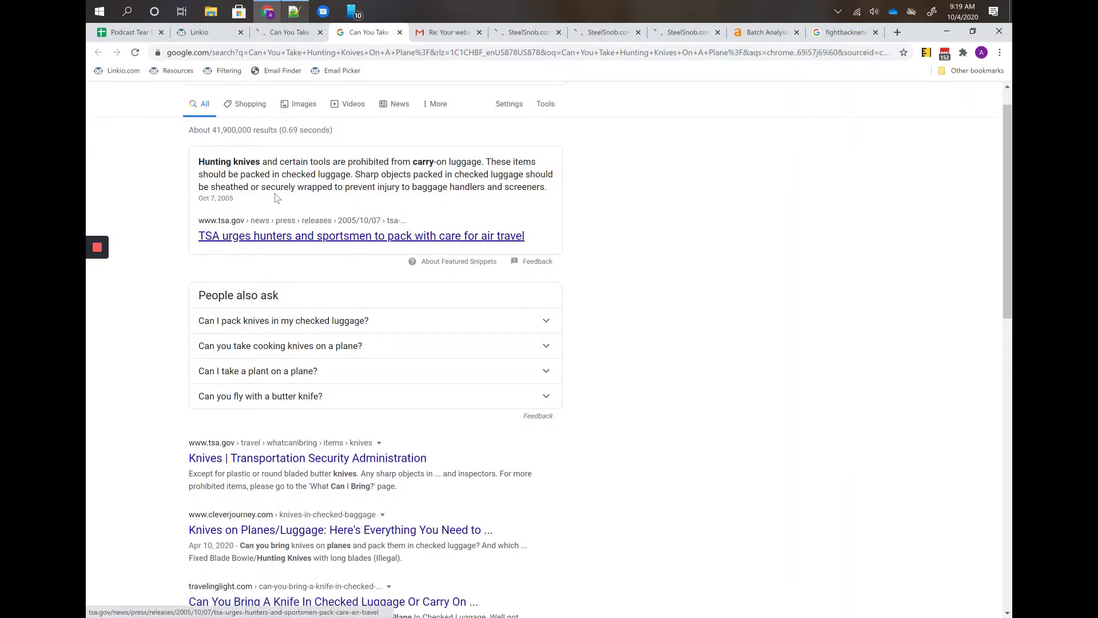
pyautogui.scroll(-4, 331, 245)
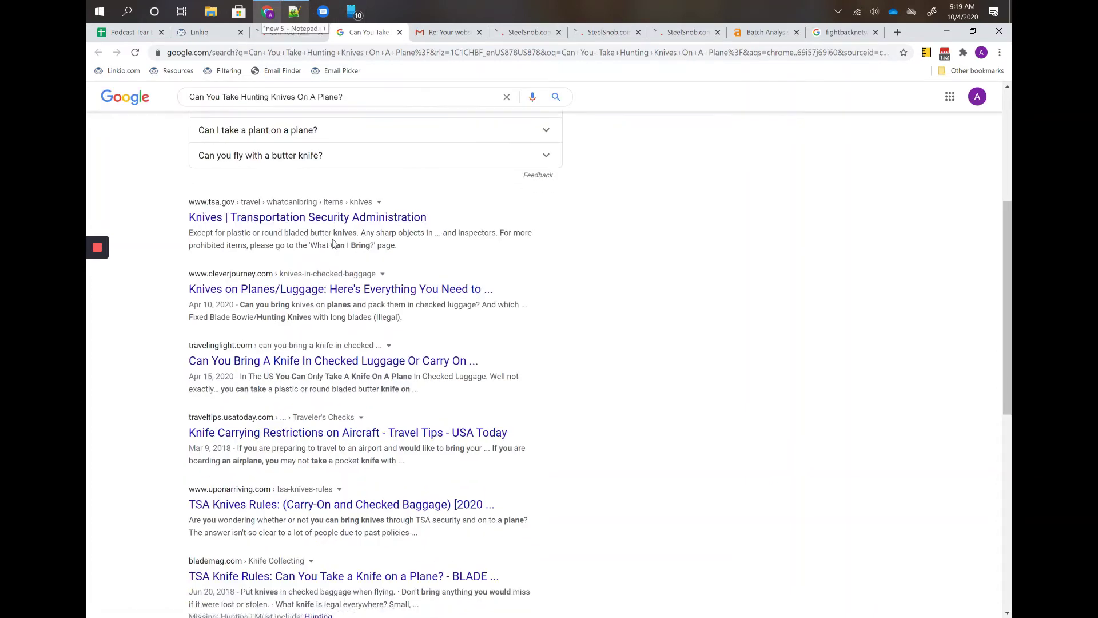
# - Return to the steelsnob.com article and examine its two introductory paragraphs, highlighting them
pyautogui.click(304, 36)
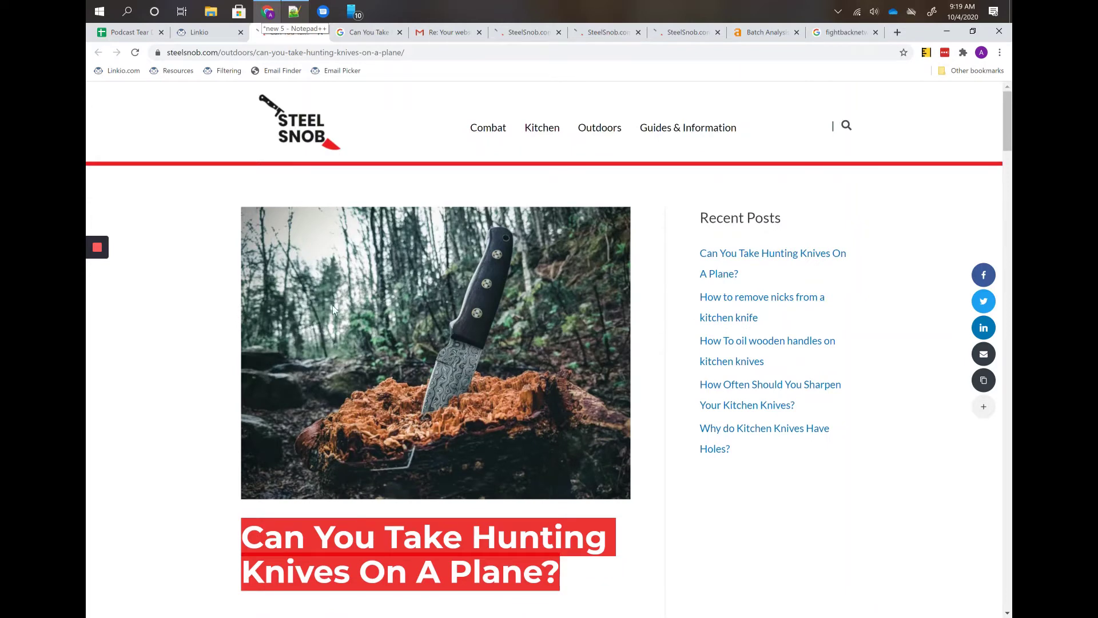
pyautogui.scroll(-4, 229, 382)
pyautogui.click(231, 377)
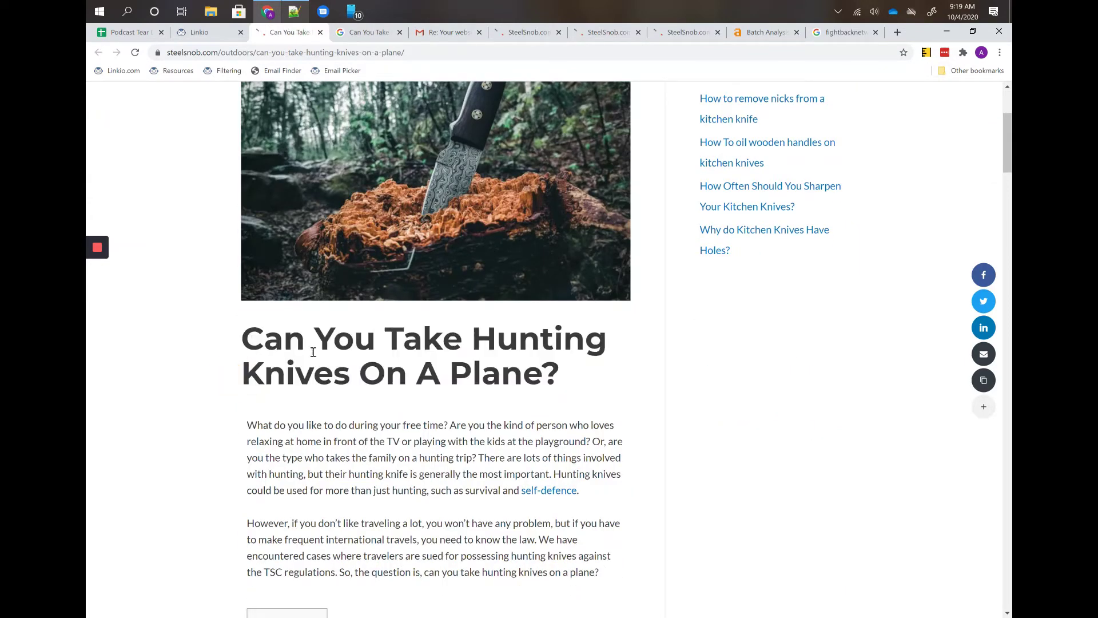
pyautogui.scroll(-4, 322, 445)
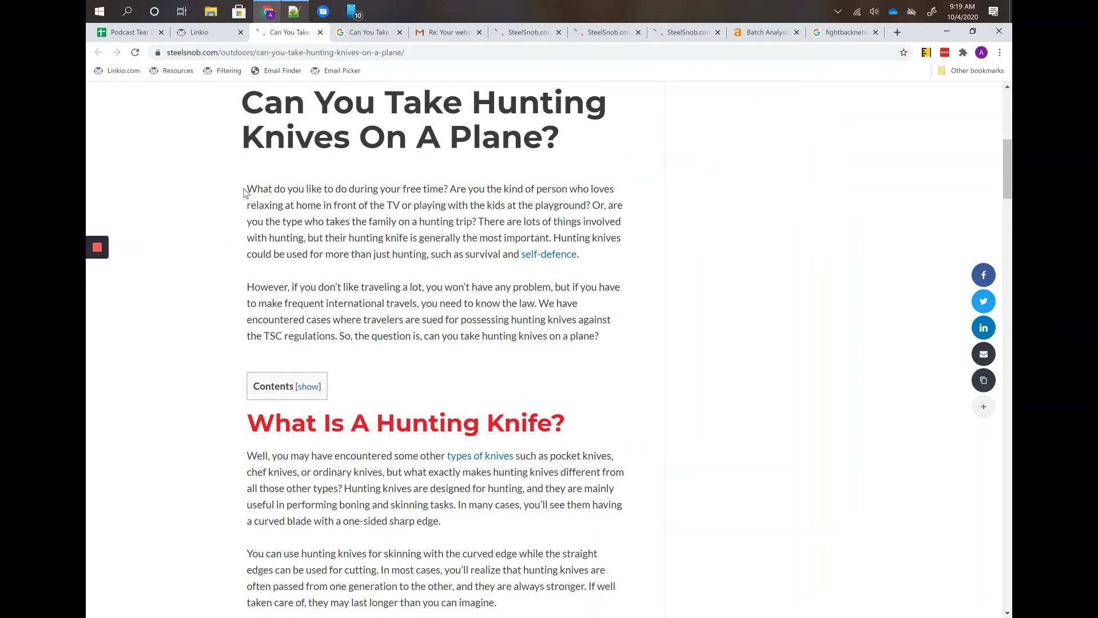
pyautogui.moveTo(245, 186); pyautogui.dragTo(600, 346)
pyautogui.click(603, 346)
pyautogui.scroll(-1, 402, 330)
pyautogui.scroll(3, 240, 170)
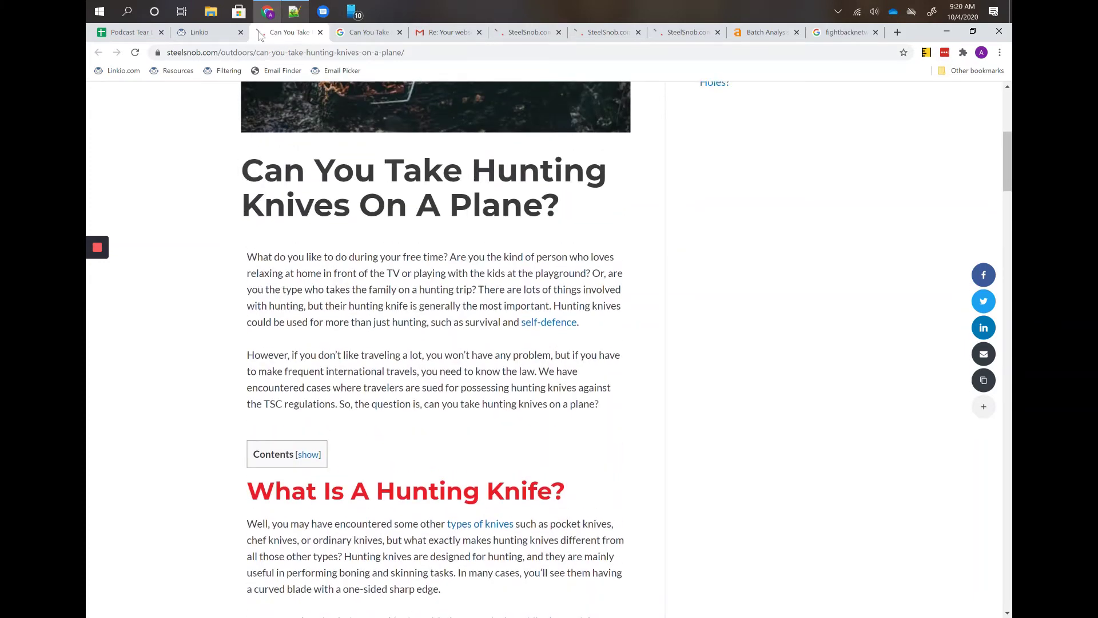
# - Close the URL changing history in Linkio and highlight the keyword "can you take hunting knives on a plane"
pyautogui.click(211, 32)
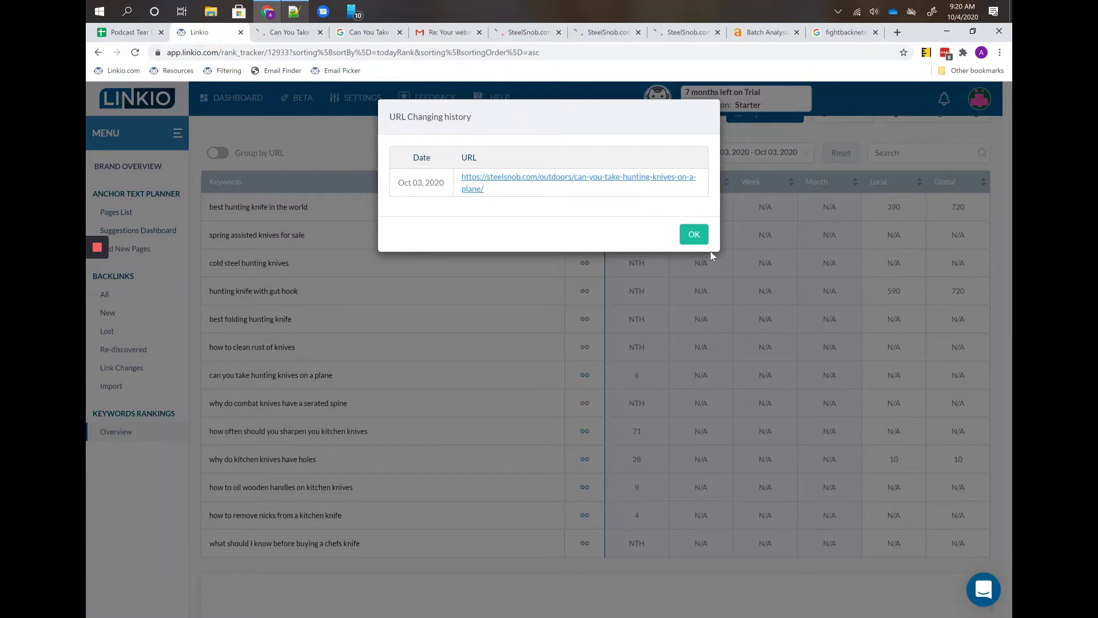
pyautogui.click(689, 233)
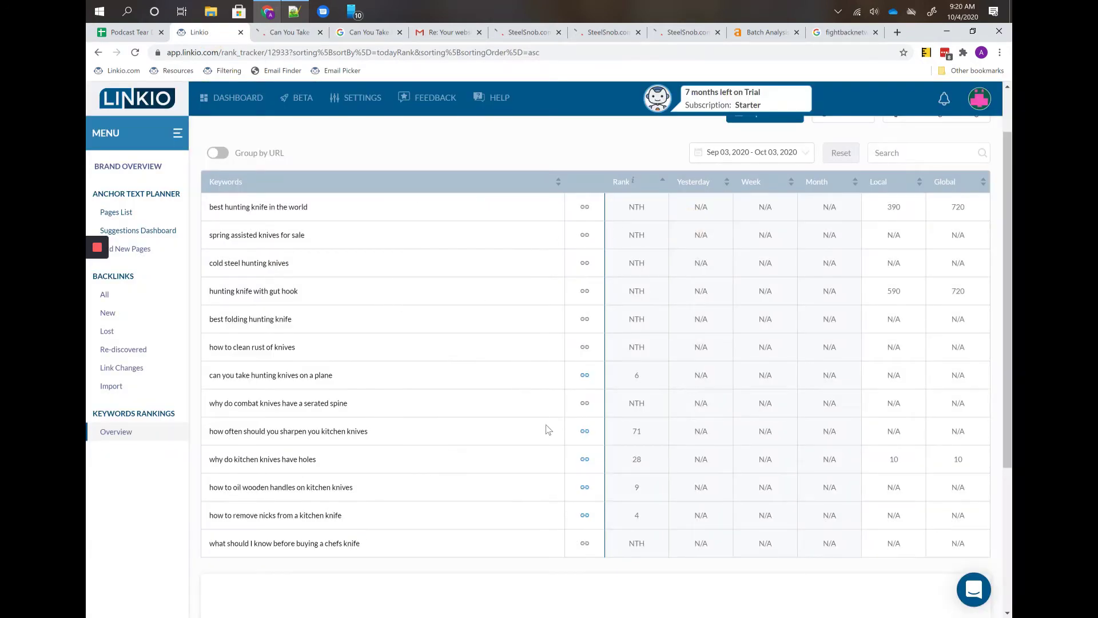
pyautogui.tripleClick(492, 379)
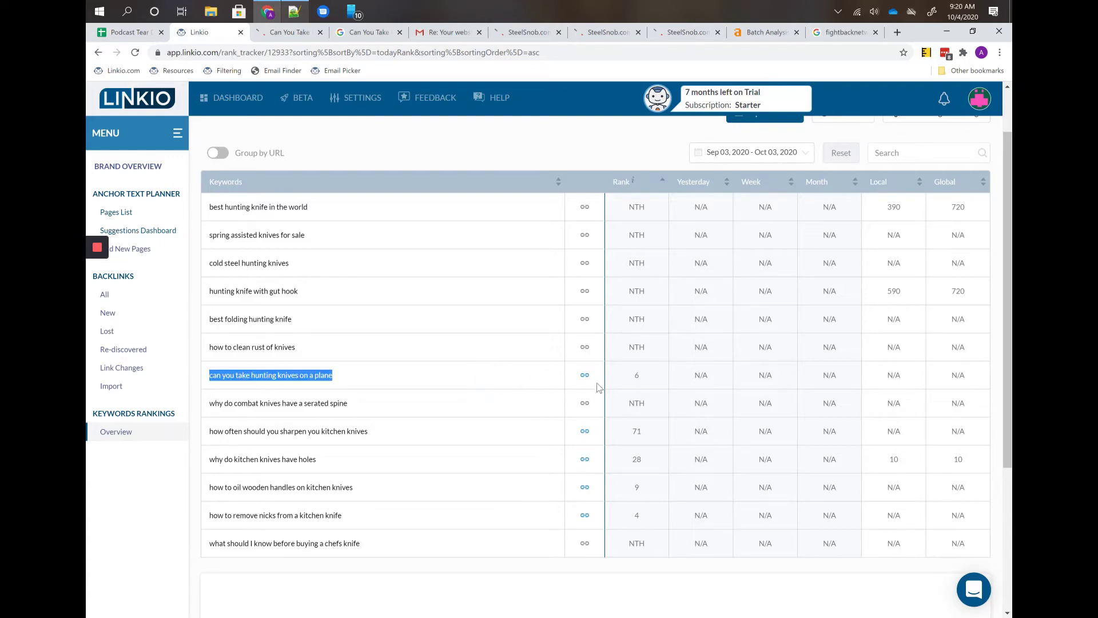
# - Compare the article's opening with the Google results for its title, highlighting the featured snippet's answer
pyautogui.click(287, 34)
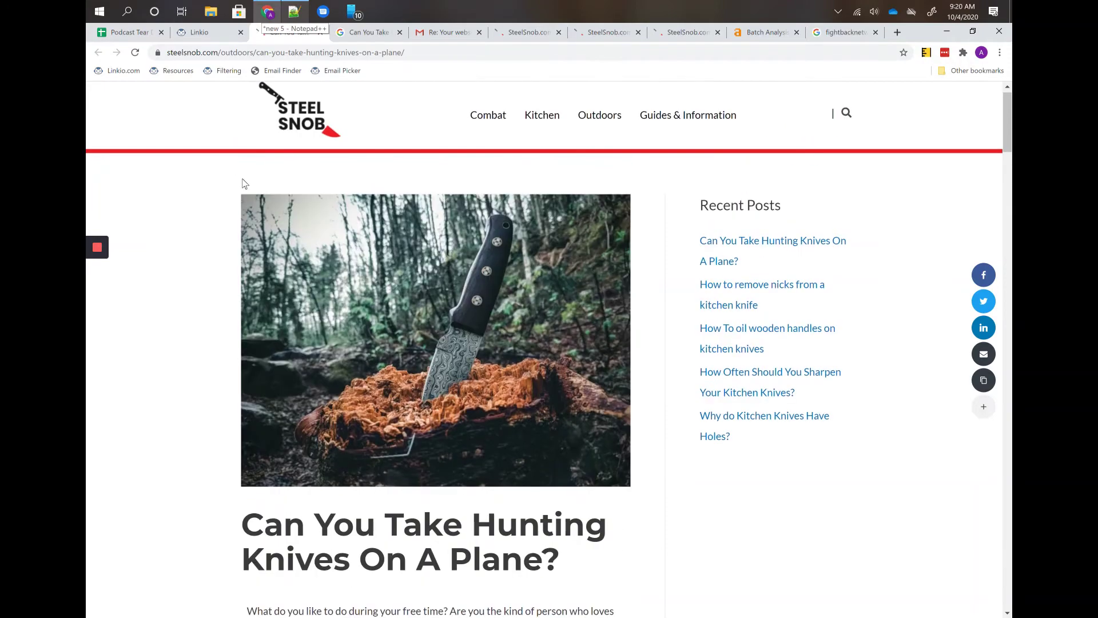
pyautogui.scroll(-3, 257, 532)
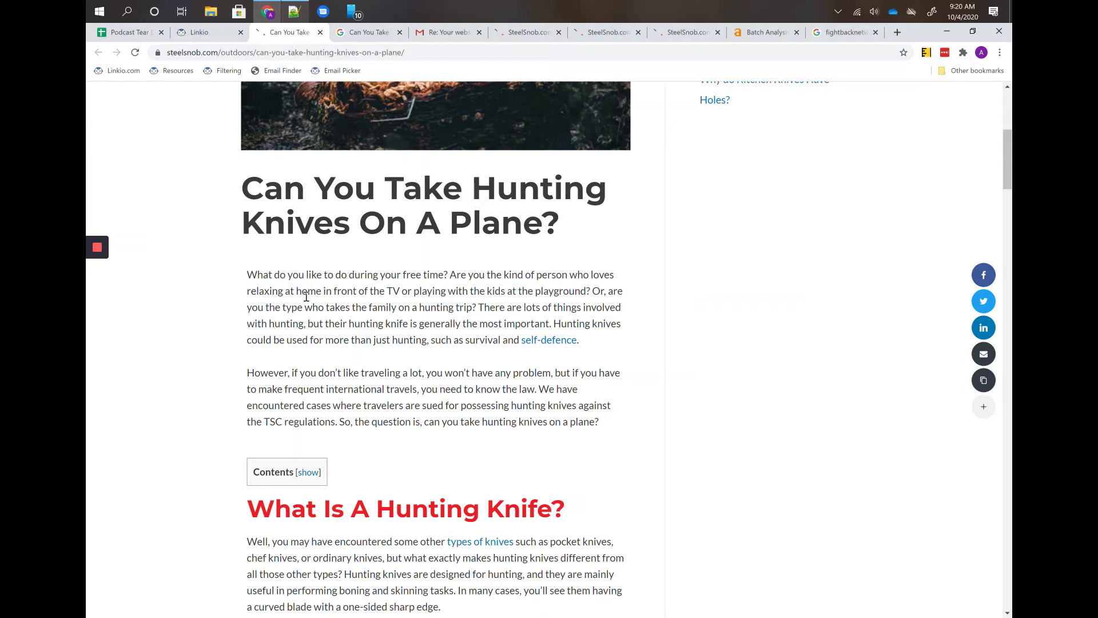
pyautogui.scroll(5, 362, 91)
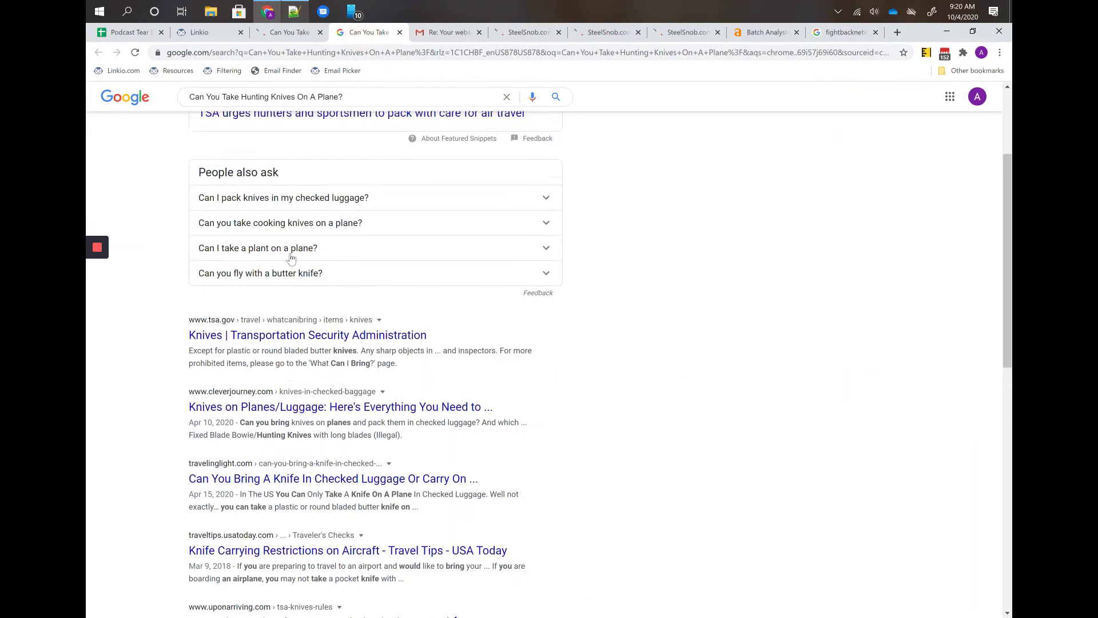
pyautogui.moveTo(257, 180); pyautogui.dragTo(467, 227)
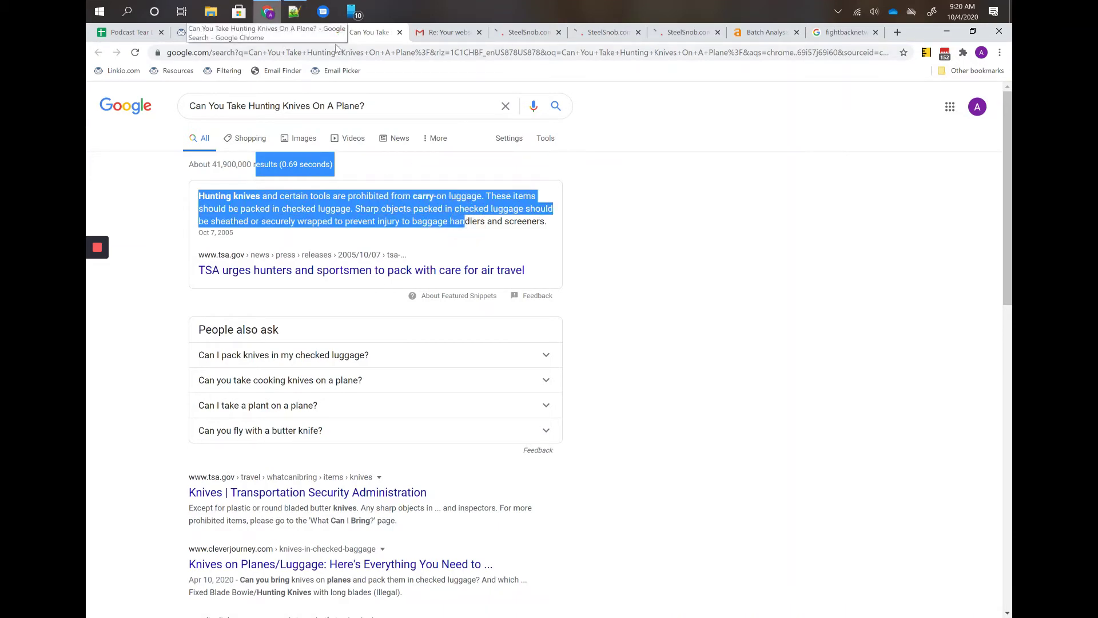
pyautogui.scroll(-4, 421, 351)
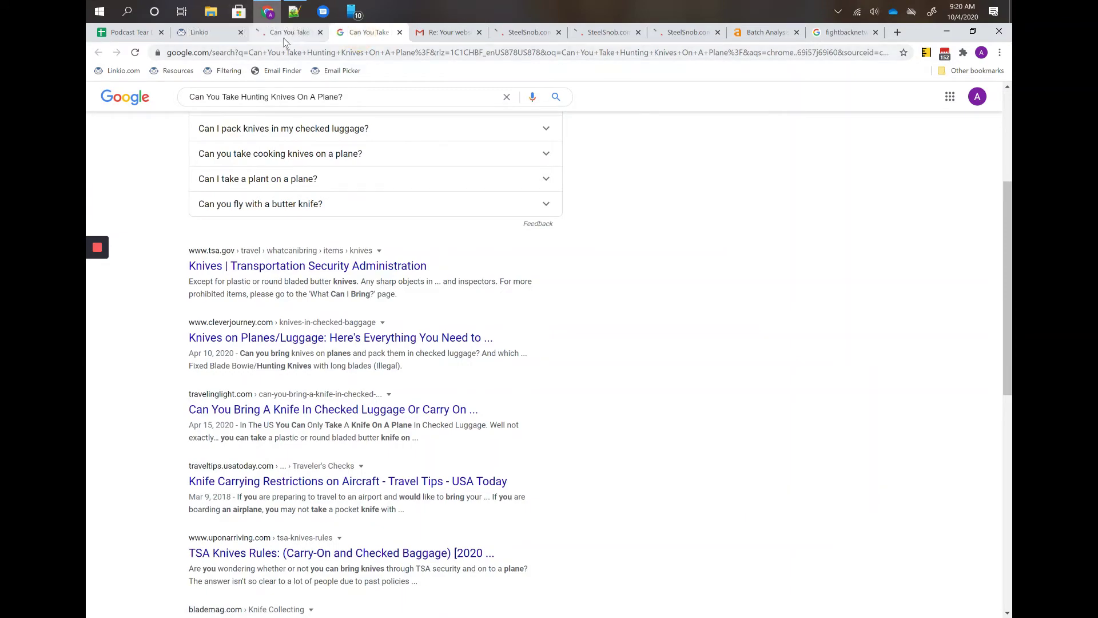
# - Examine the article's "Regulation On Carrying Hunting Knives On A Plane" section and highlight part of its opening paragraph
pyautogui.click(286, 40)
pyautogui.scroll(-6, 385, 388)
pyautogui.scroll(4, 384, 389)
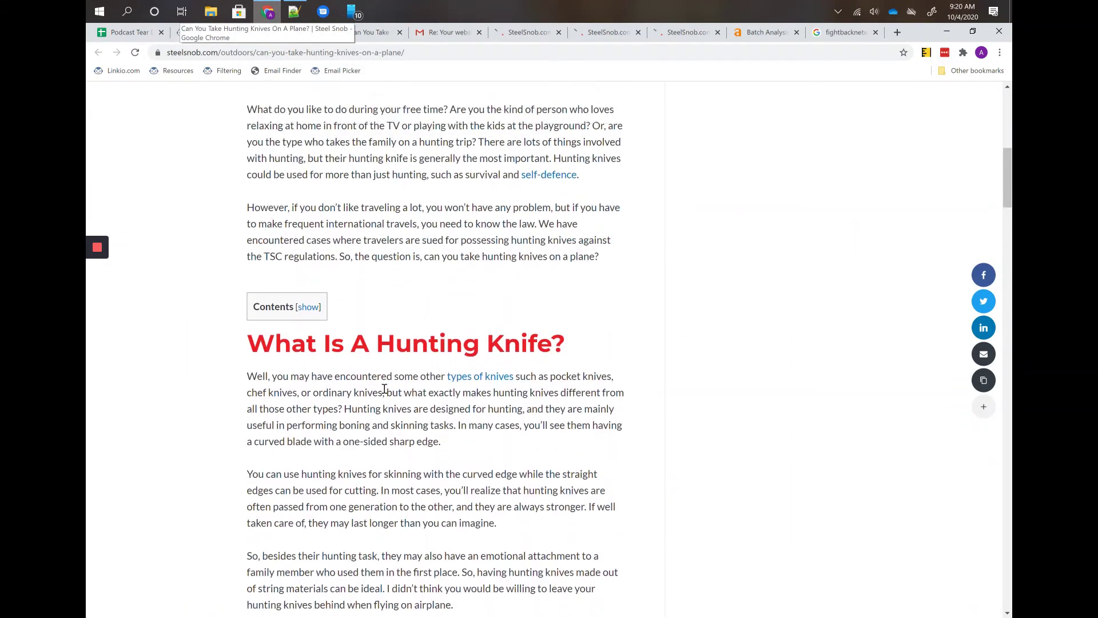
pyautogui.scroll(-5, 384, 389)
pyautogui.scroll(-10, 384, 388)
pyautogui.scroll(1, 384, 389)
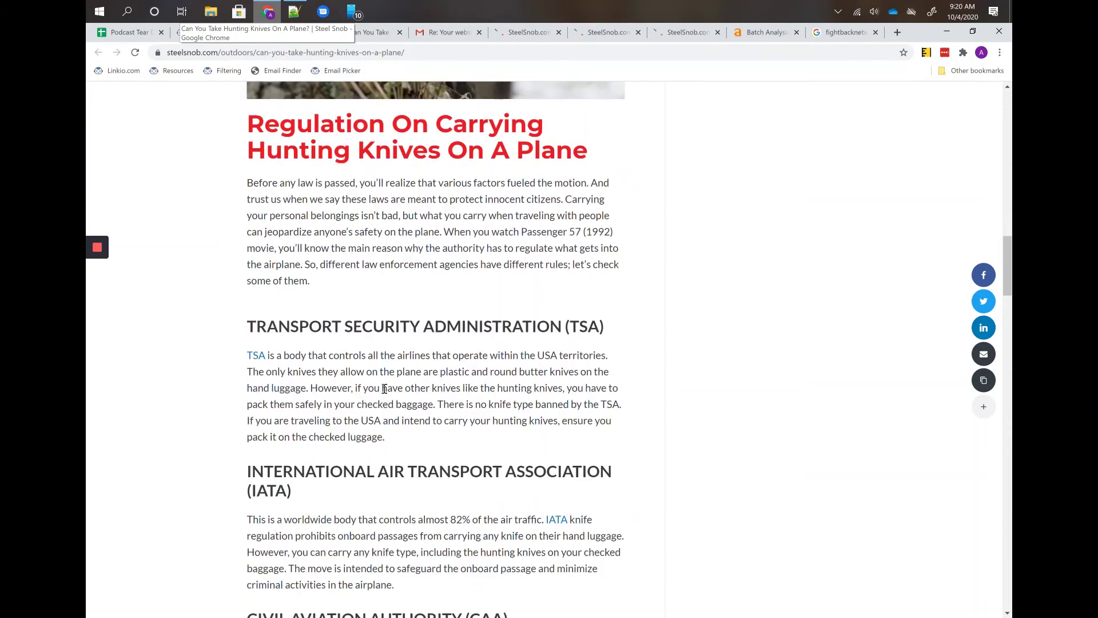
pyautogui.moveTo(317, 183); pyautogui.dragTo(380, 237)
# - Review the article's aviation authority rules and question-and-answer sections through the Final Verdict, highlighting the paragraph on safely packing a hunting knife
pyautogui.scroll(-18, 380, 237)
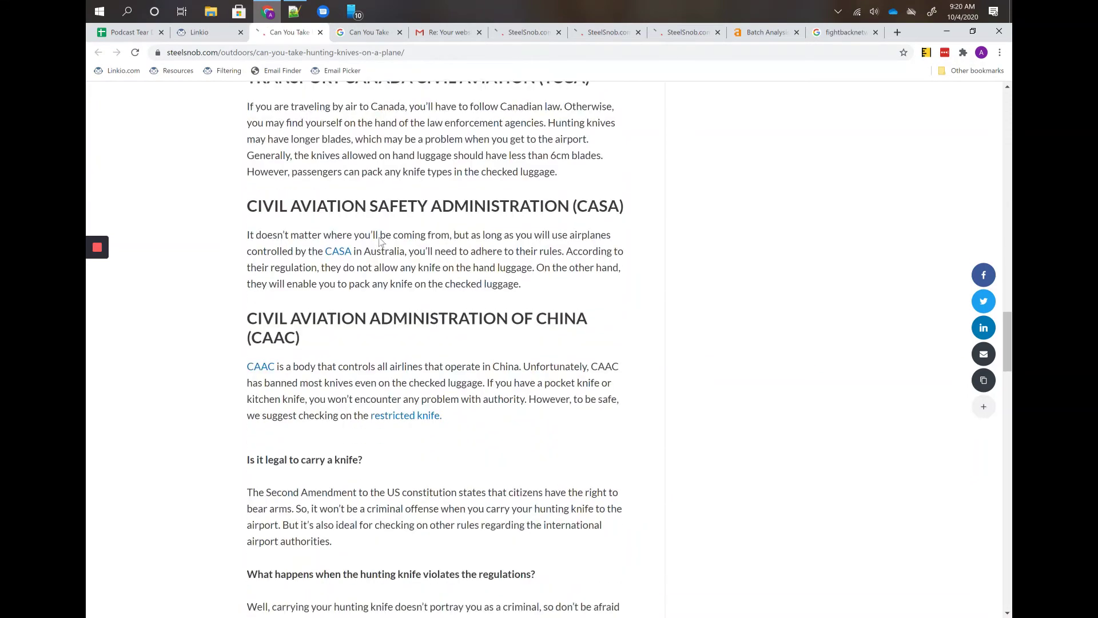
pyautogui.scroll(-3, 380, 237)
pyautogui.scroll(5, 380, 240)
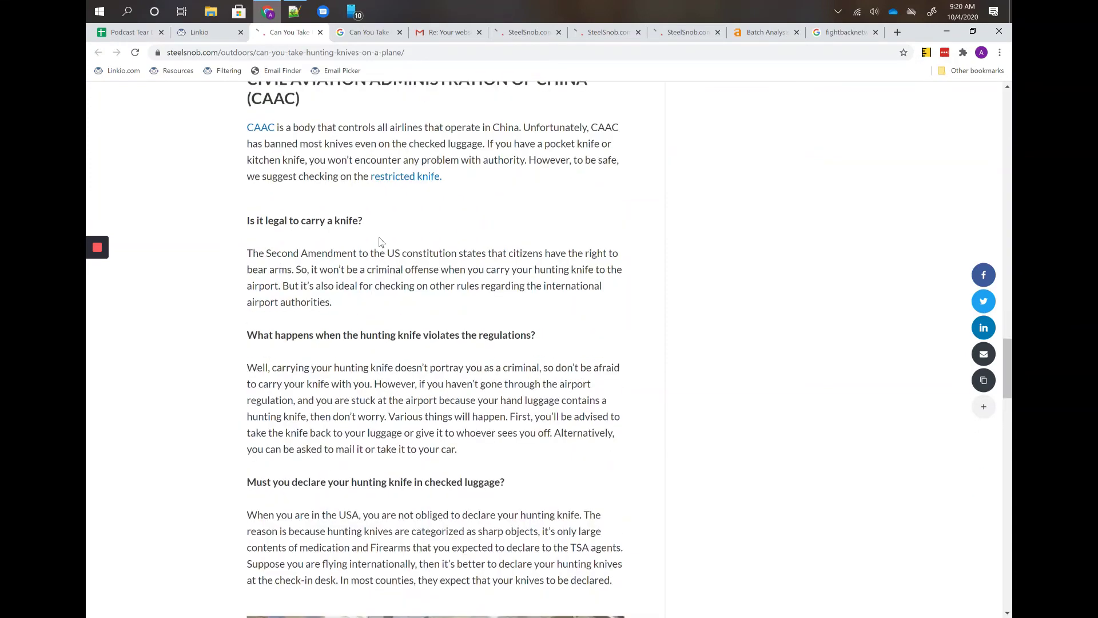
pyautogui.scroll(2, 380, 241)
pyautogui.scroll(-17, 379, 240)
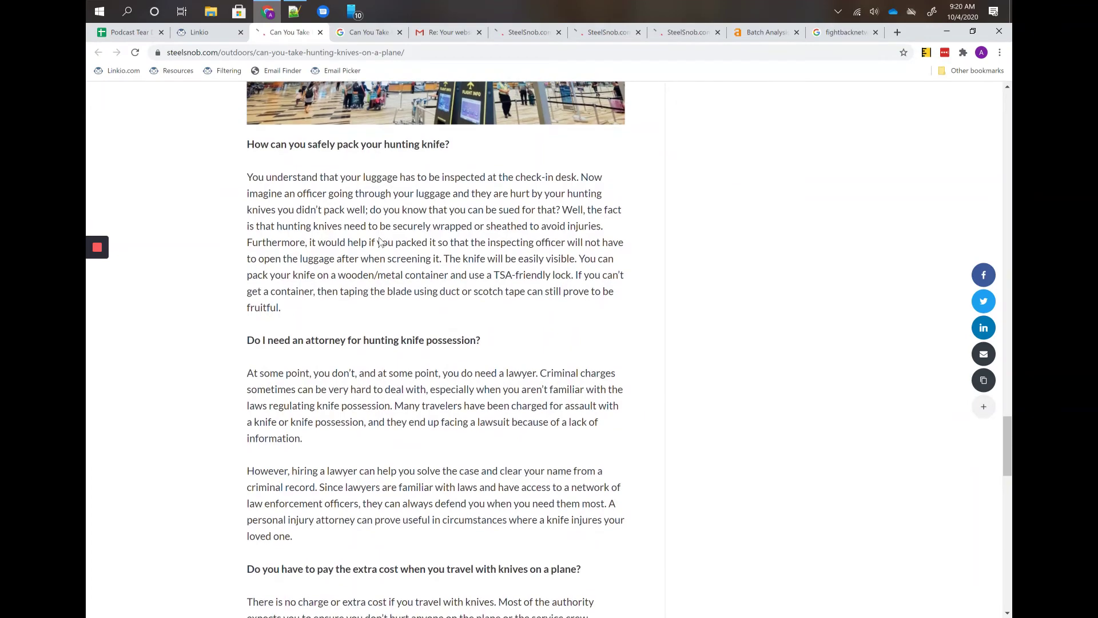
pyautogui.scroll(-2, 380, 240)
pyautogui.scroll(1, 334, 205)
pyautogui.tripleClick(334, 205)
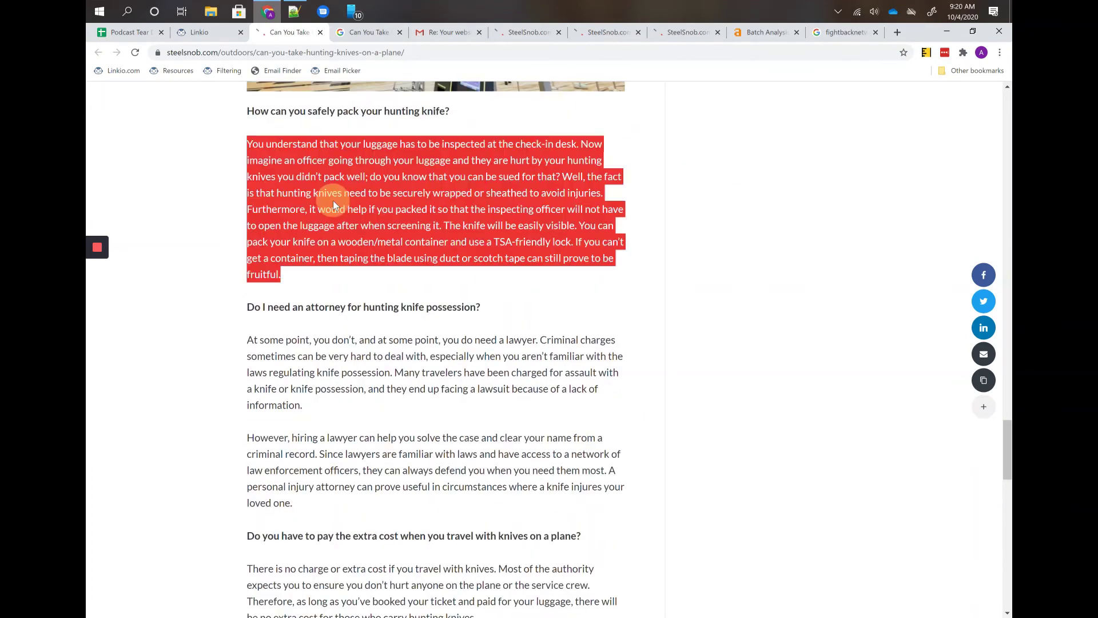
pyautogui.scroll(-11, 338, 252)
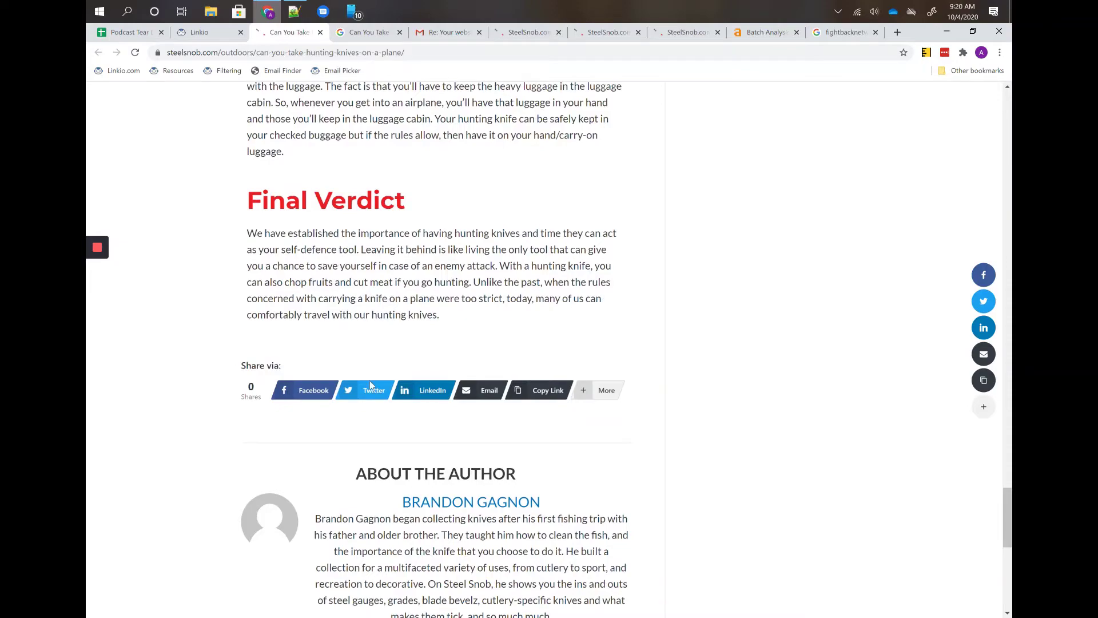
pyautogui.scroll(11, 371, 384)
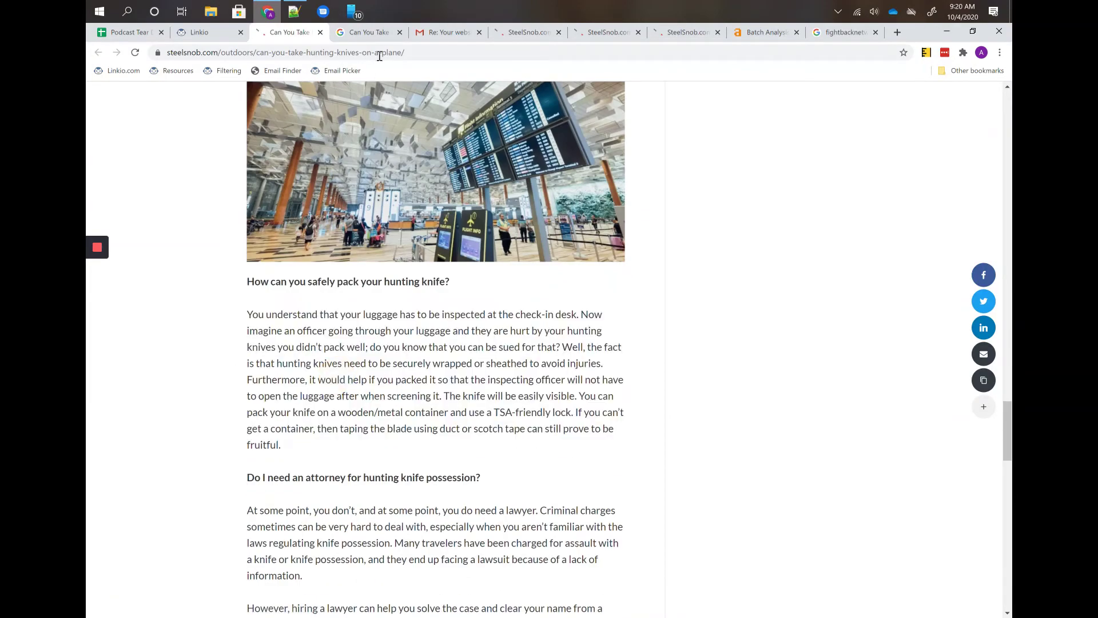
pyautogui.scroll(15, 385, 278)
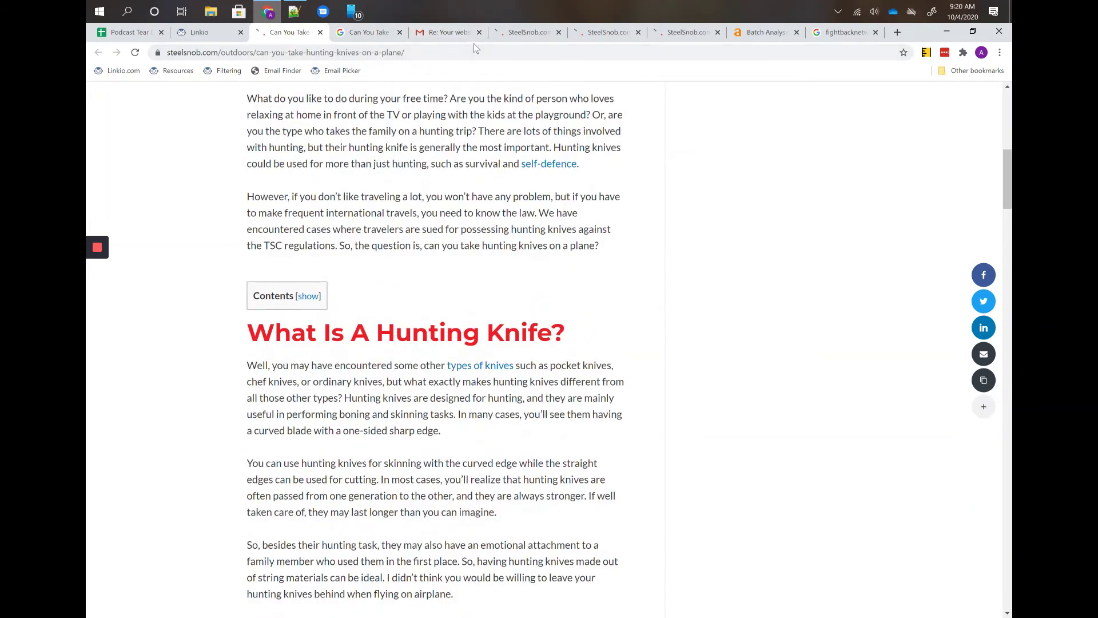
# - Sort the Linkio keyword rankings by ascending rank again and highlight the keyword "best hunting knife in the world"
pyautogui.click(222, 41)
pyautogui.click(369, 264)
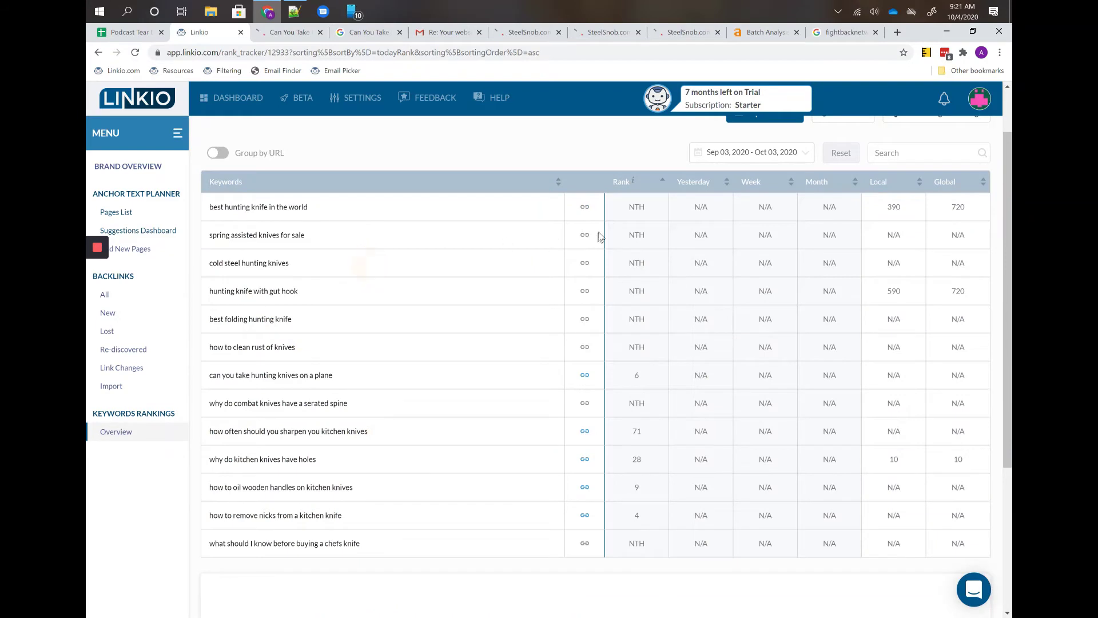
pyautogui.click(619, 183)
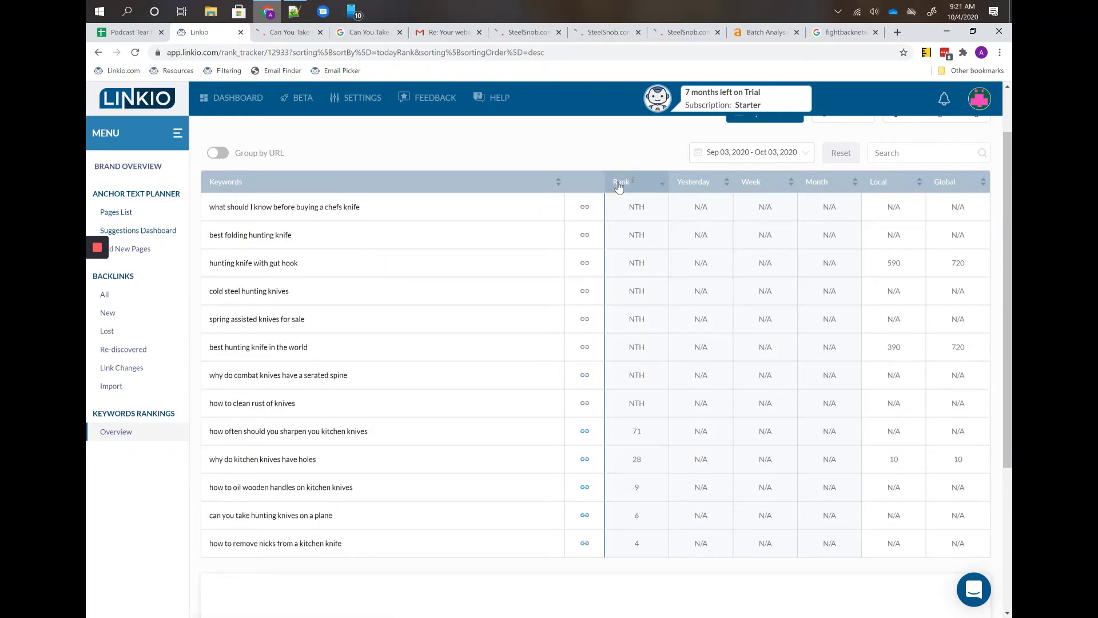
pyautogui.click(620, 184)
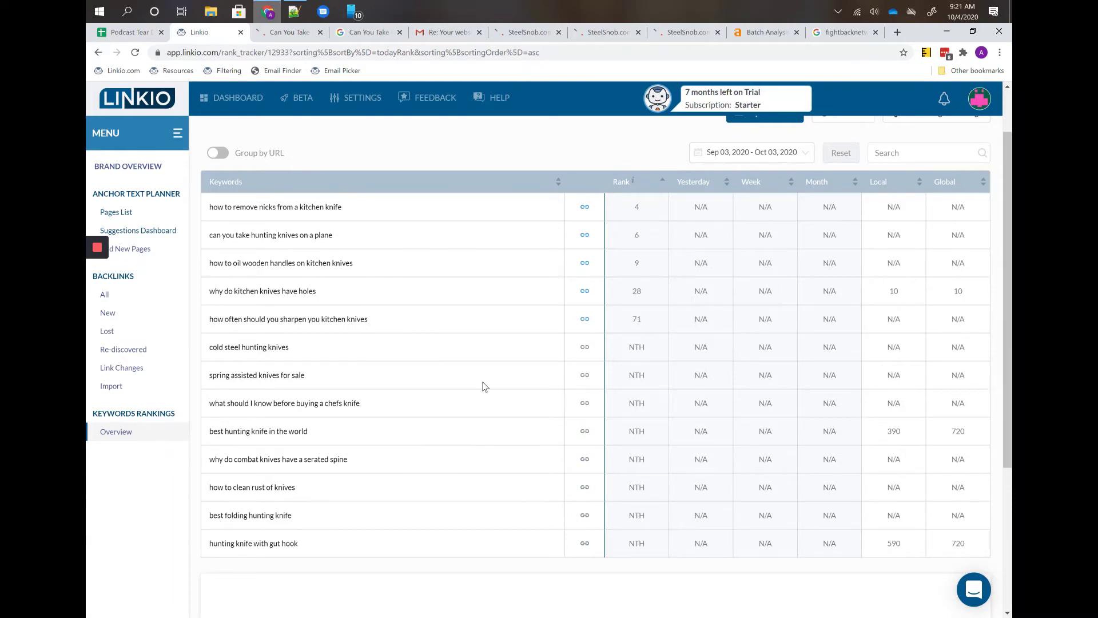
pyautogui.tripleClick(407, 435)
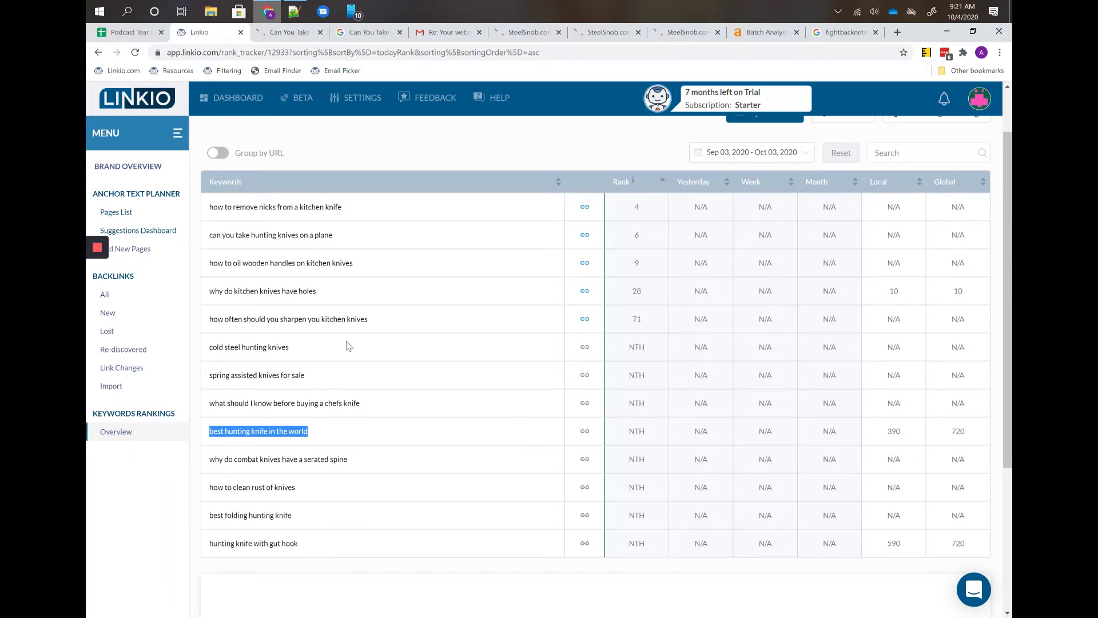
# - Highlight the unranked keyword "cold steel hunting knives" and the group of keywords that have a numeric rank
pyautogui.tripleClick(297, 357)
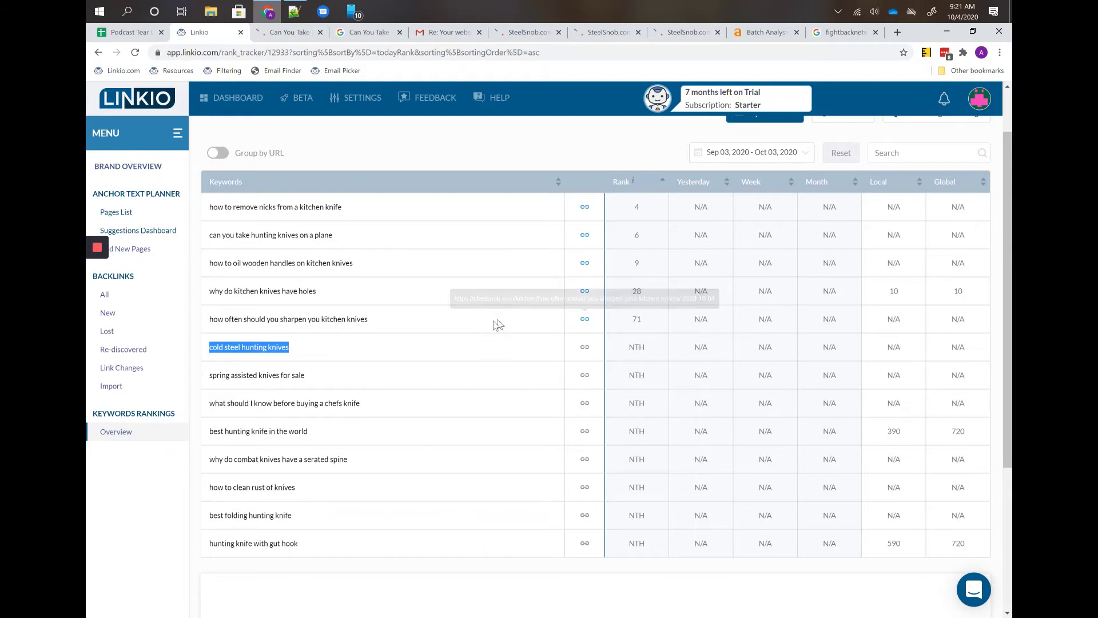
pyautogui.moveTo(483, 321); pyautogui.dragTo(240, 209)
pyautogui.click(449, 297)
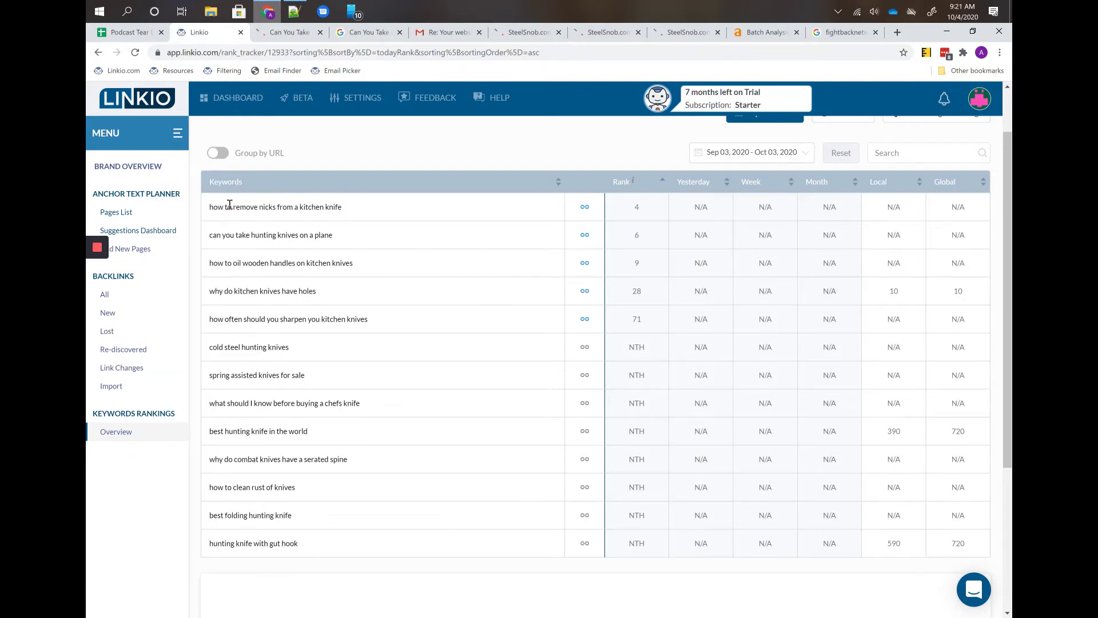
# - Search Google for the tracked keyword "spring assisted knives for sale" straight from the rankings list
pyautogui.tripleClick(235, 376)
pyautogui.rightClick(235, 376)
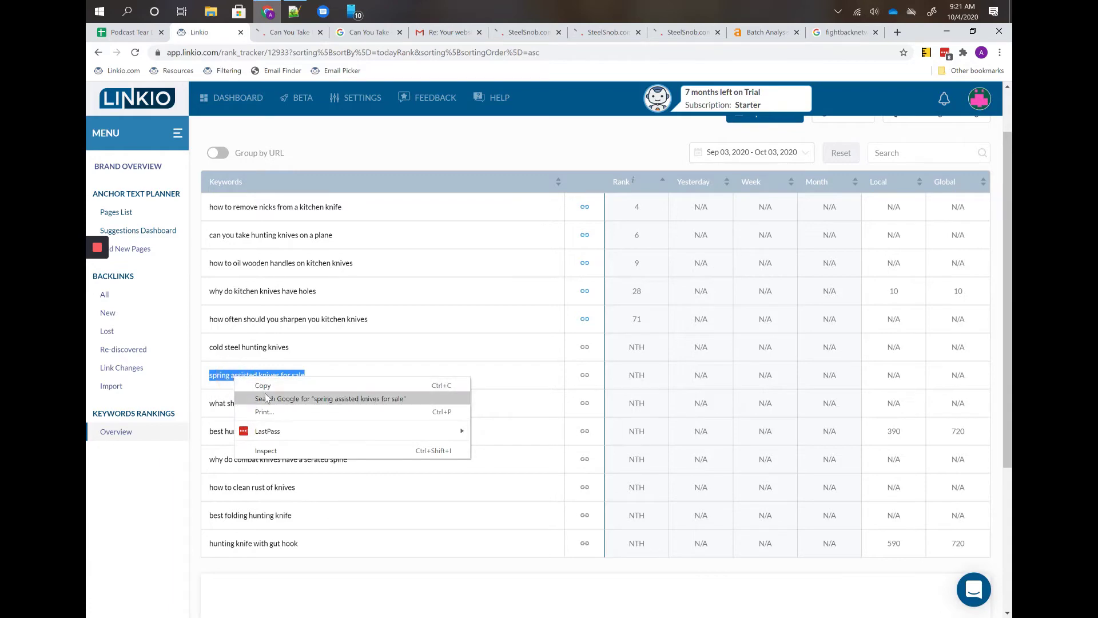
pyautogui.click(266, 398)
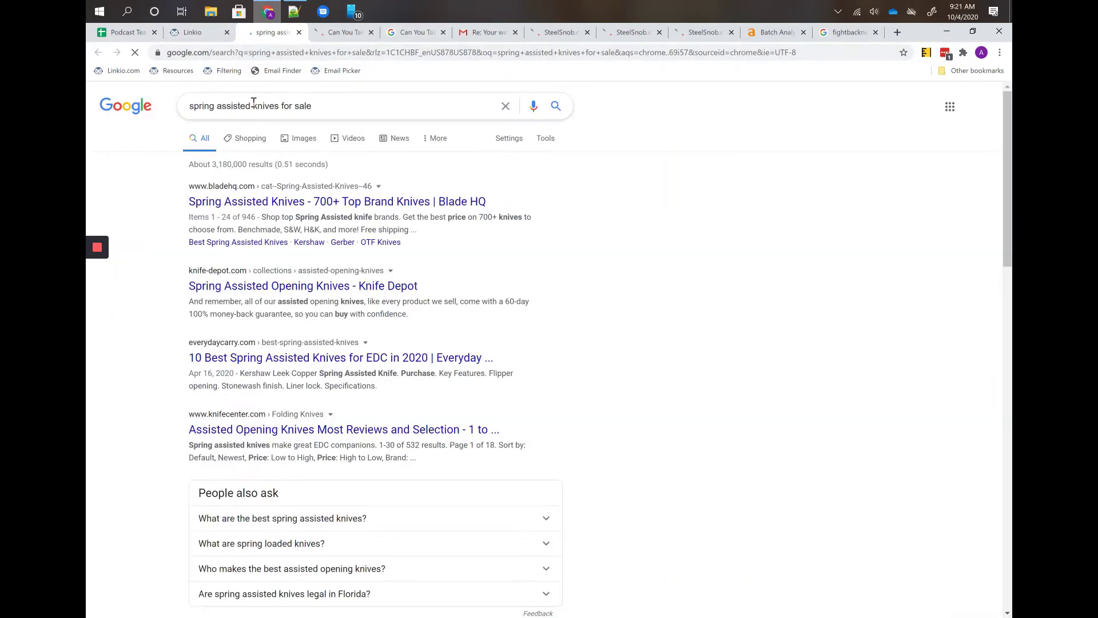
# - Copy the search phrase and run a Google search for "site:steelsnob.com/ spring assisted knives for sale" in place of the hunting knives article
pyautogui.click(253, 103)
pyautogui.hotkey('ctrl', 'c')
pyautogui.click(334, 39)
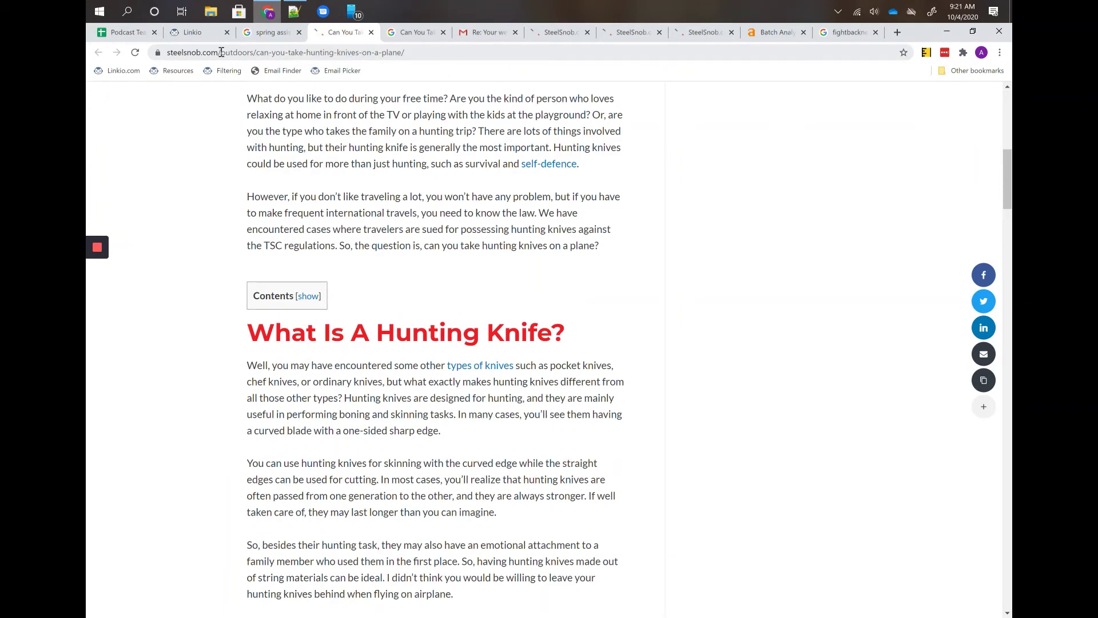
pyautogui.moveTo(221, 52); pyautogui.dragTo(610, 53)
pyautogui.press('BackSpace')
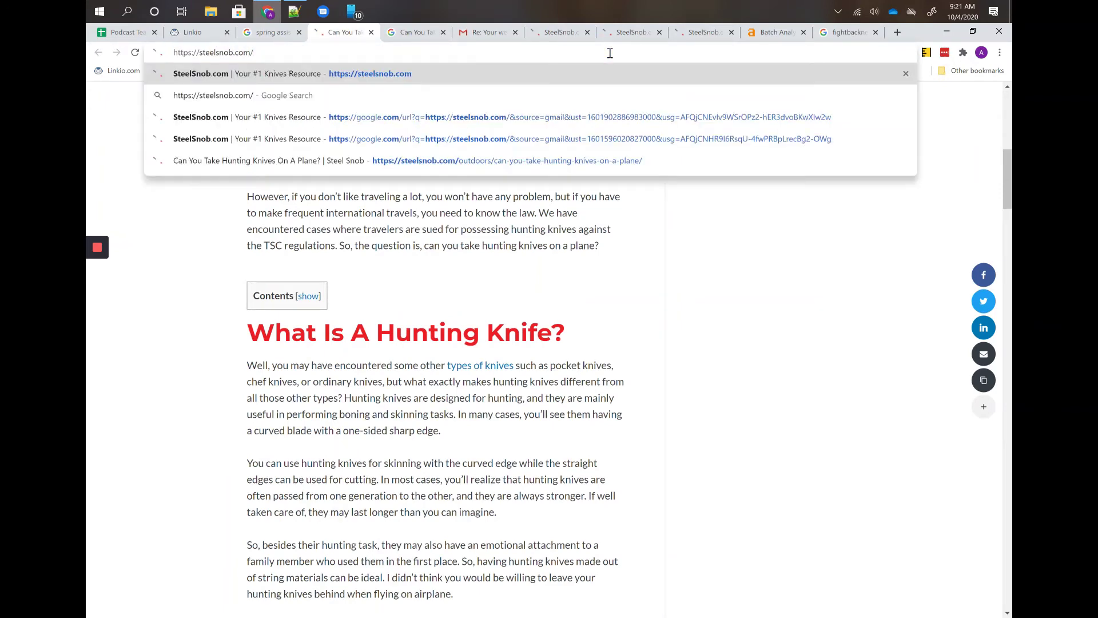
pyautogui.hotkey('ctrl', 'v')
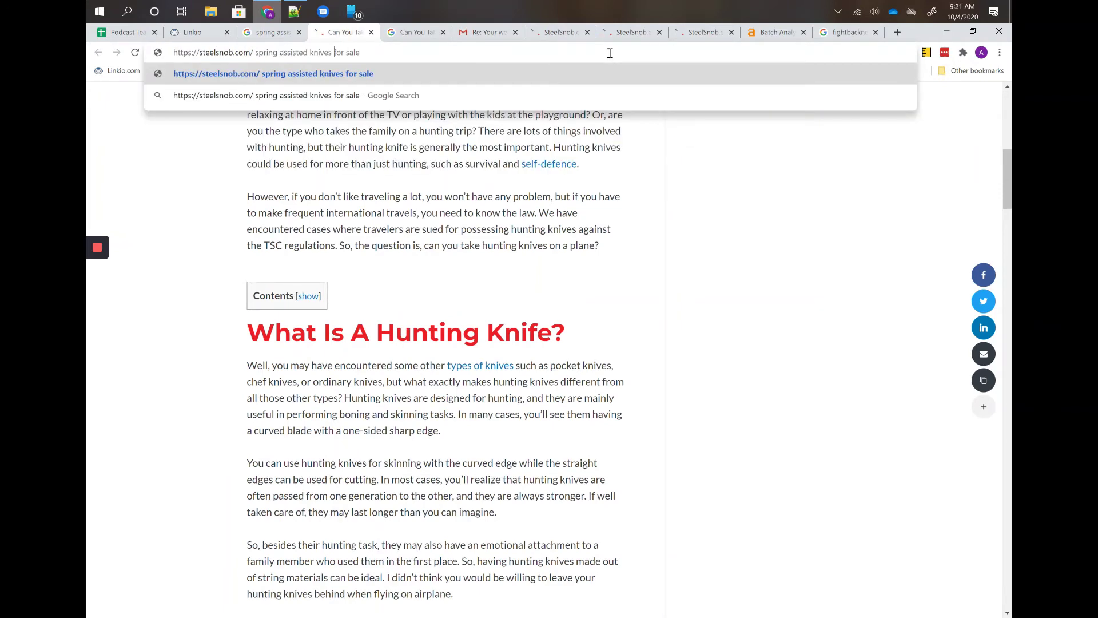
pyautogui.hotkey('shift', 'Home')
pyautogui.write('site:')
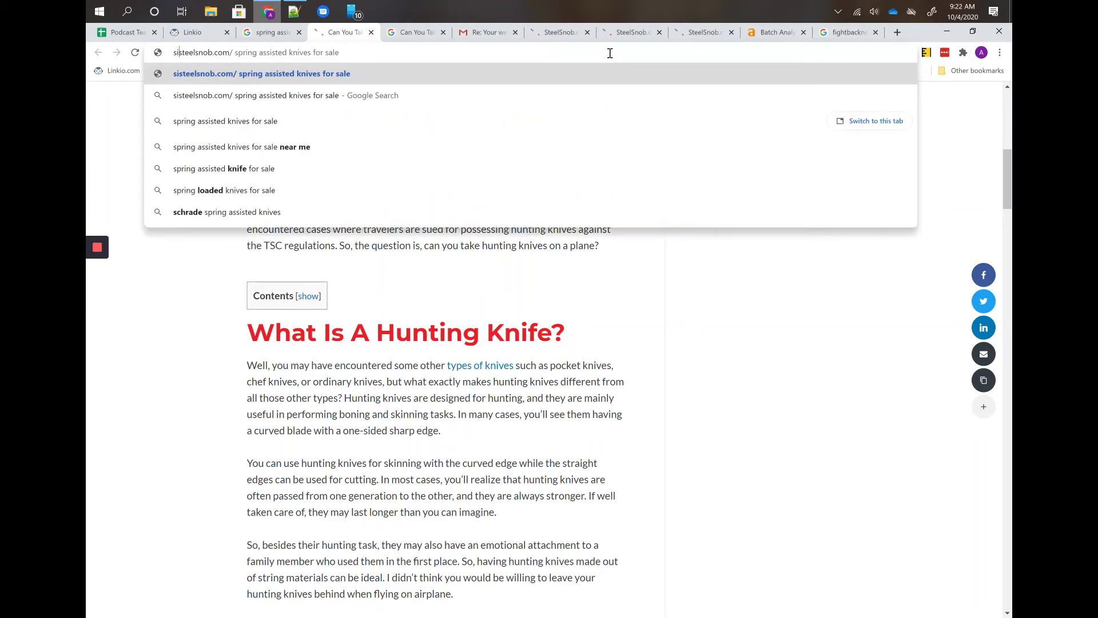
pyautogui.press('Return')
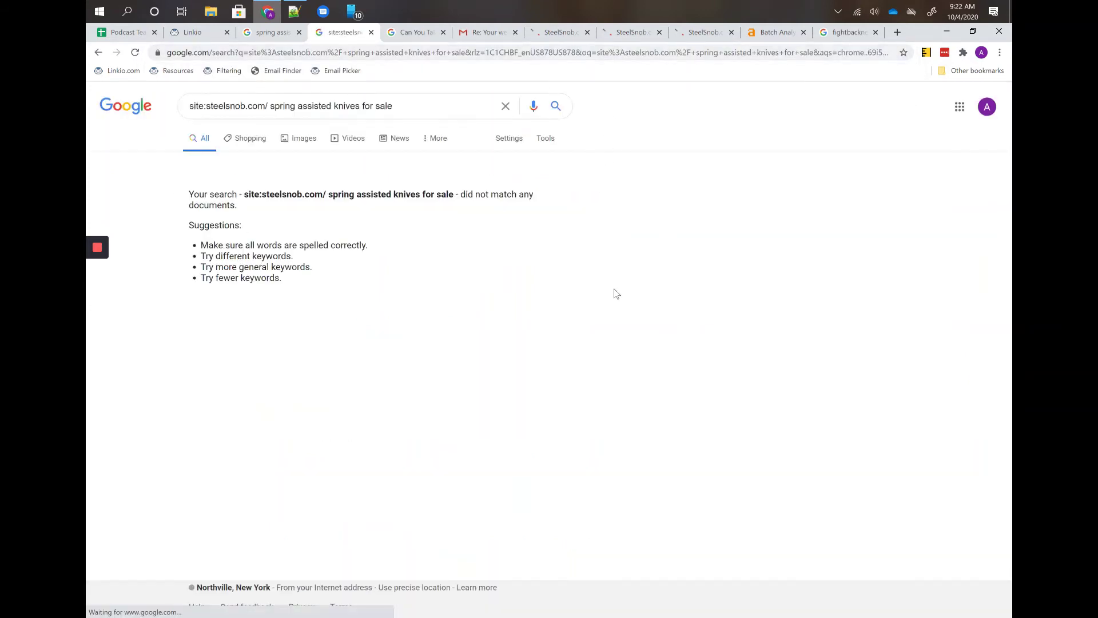
# - Remove the slash after the domain, rerun the search as "site:steelsnob.com spring assisted knives for sale" and highlight the keyword portion
pyautogui.click(270, 106)
pyautogui.press('BackSpace')
pyautogui.press('Return')
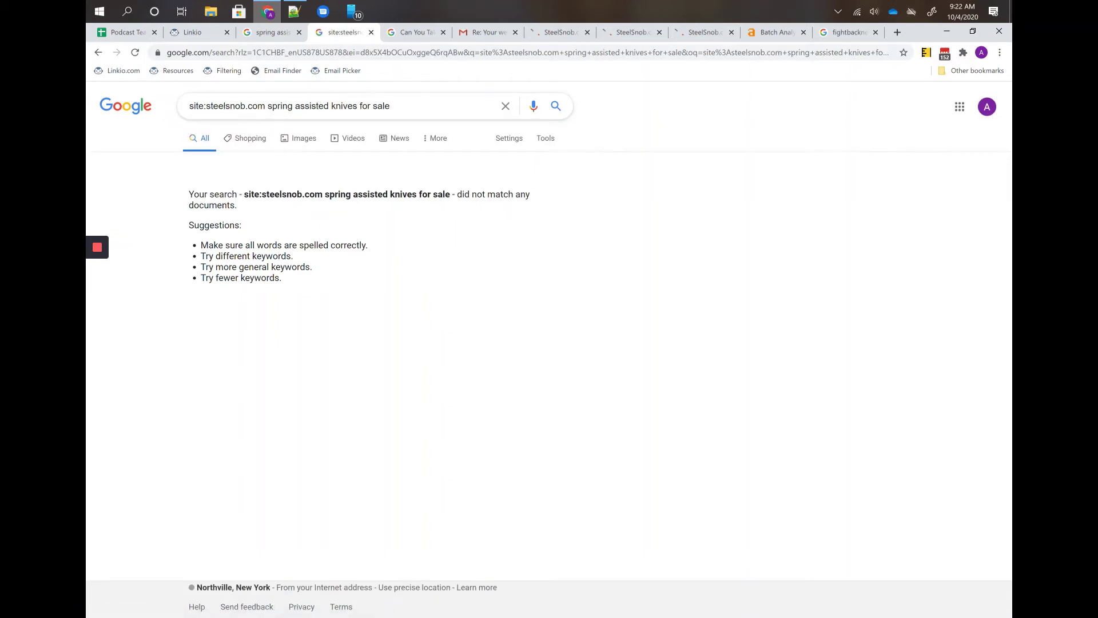
pyautogui.moveTo(271, 108); pyautogui.dragTo(445, 110)
pyautogui.click(275, 108)
pyautogui.click(306, 249)
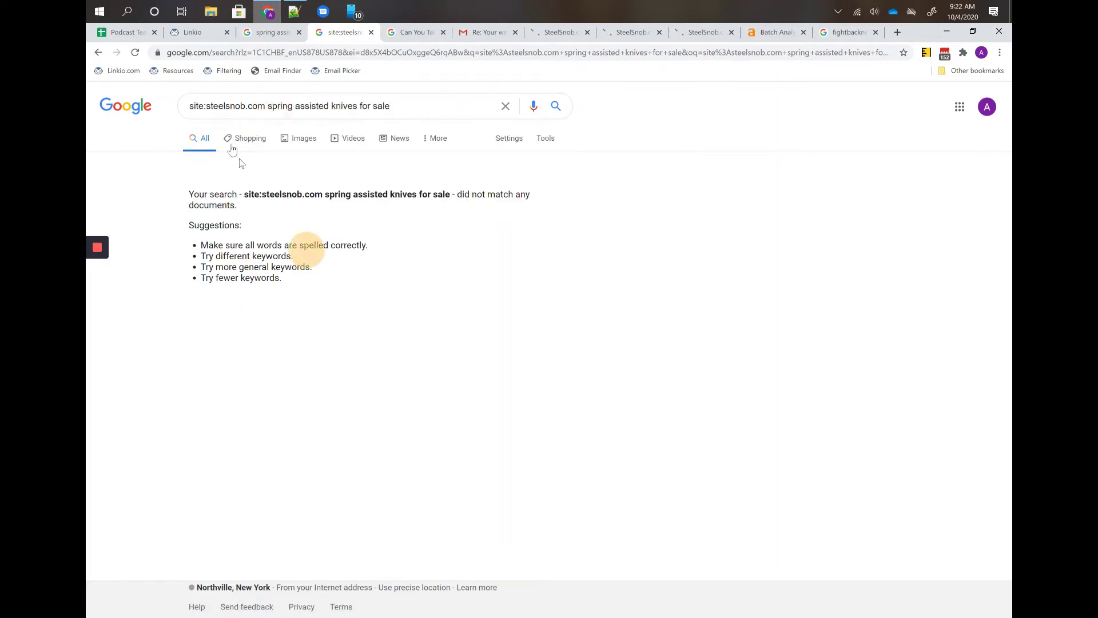
# - Open the Combat category on the Steel Snob site and look over its introduction and listed articles
pyautogui.click(554, 33)
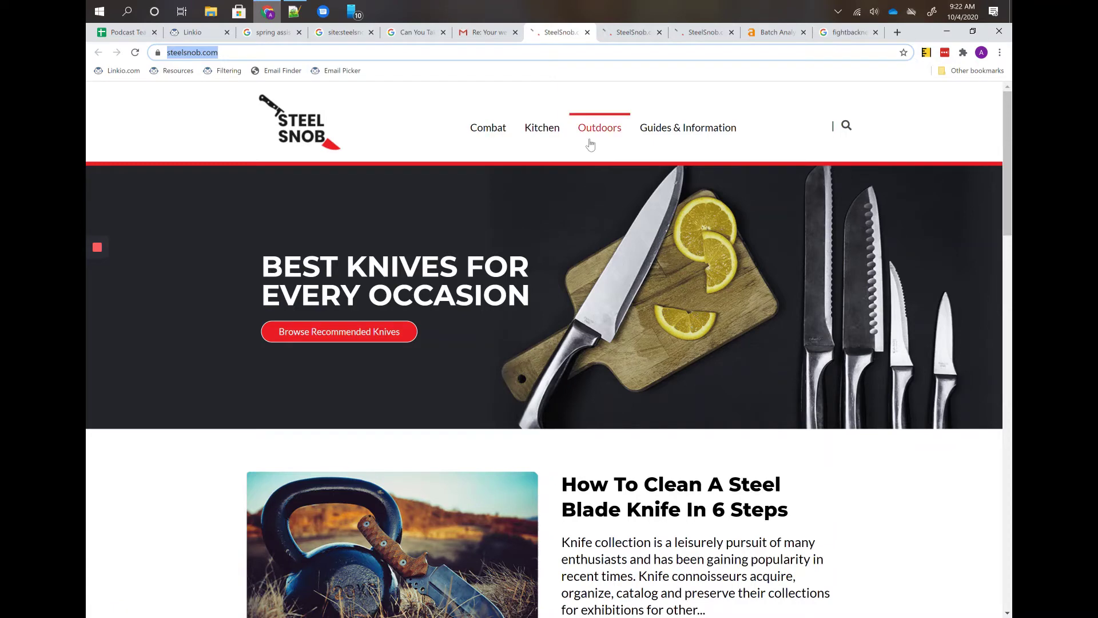
pyautogui.click(492, 136)
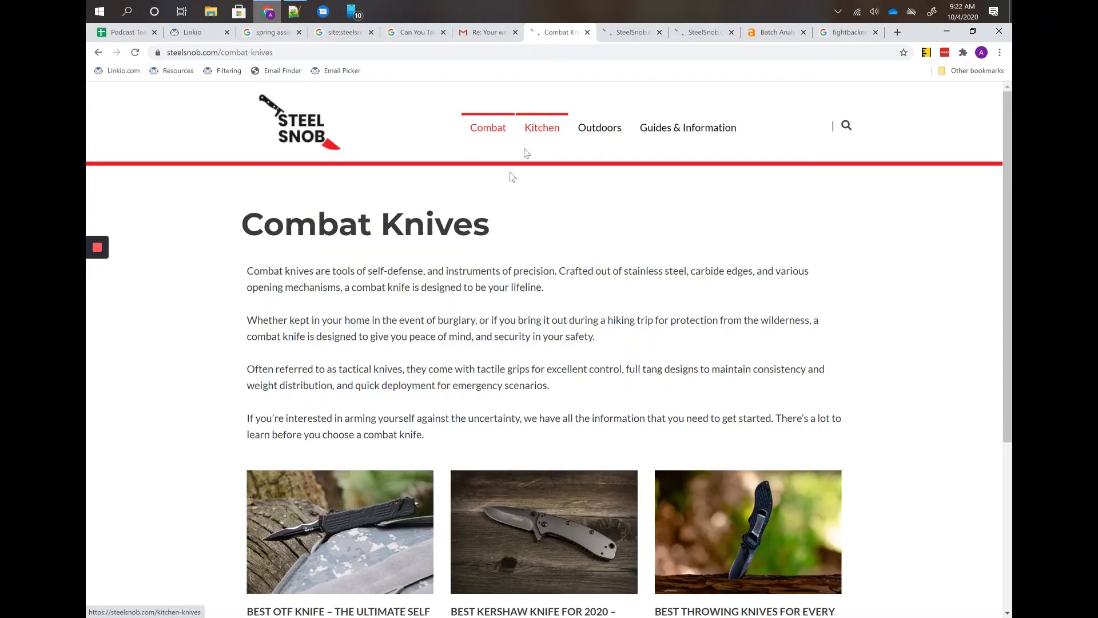
pyautogui.scroll(-1, 498, 205)
pyautogui.scroll(-3, 498, 205)
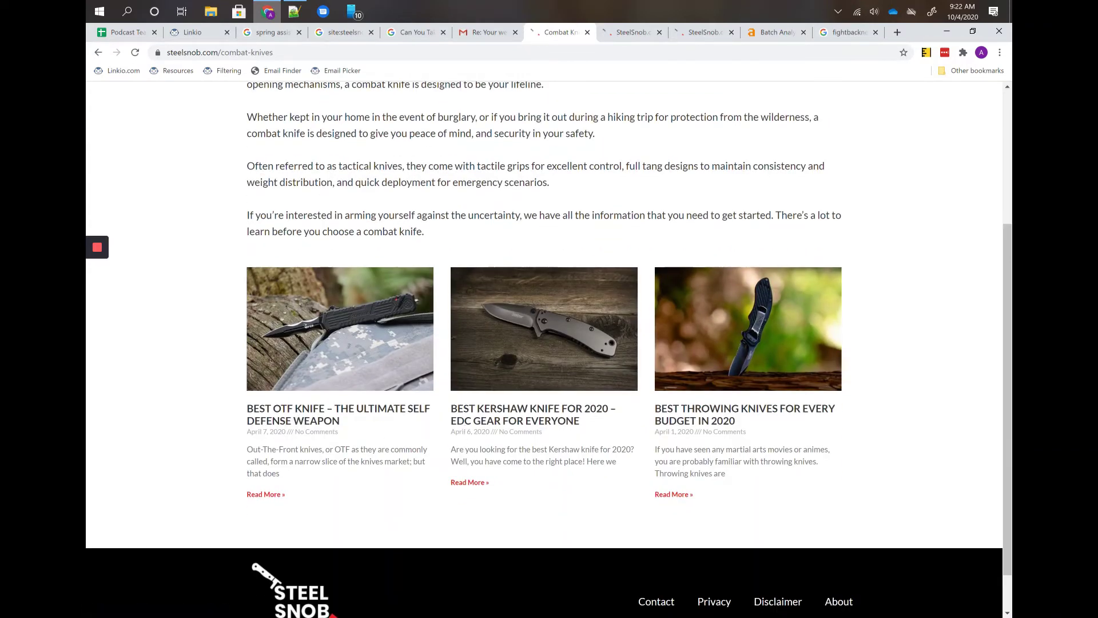
# - Open the "Best Throwing Knives For Every Budget In 2020" article and skim its comparison table and recommendations
pyautogui.click(674, 417)
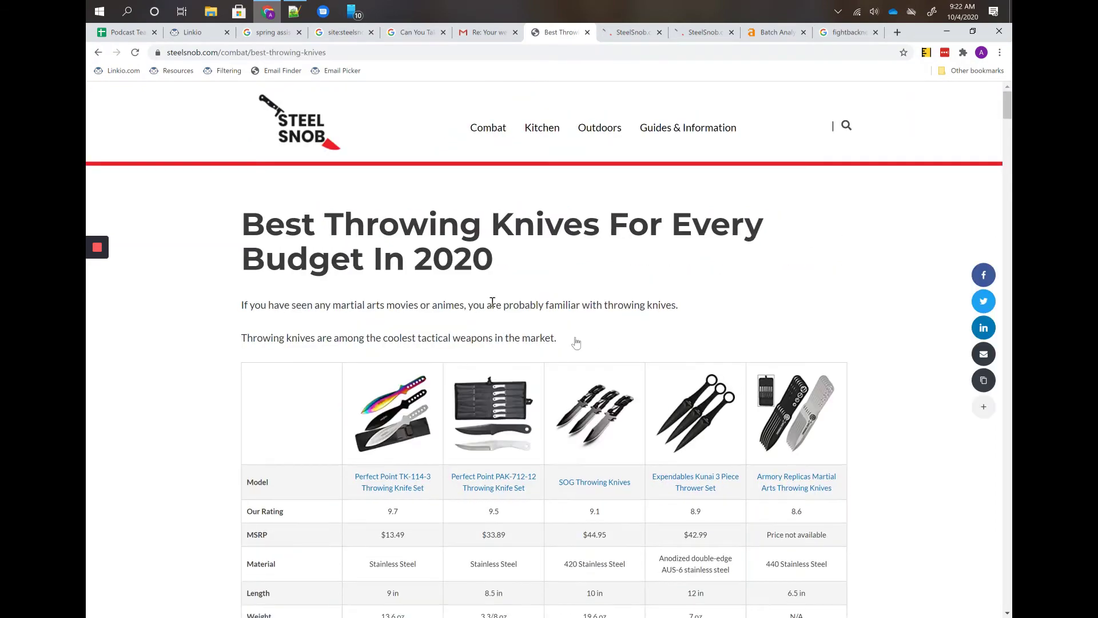
pyautogui.scroll(-15, 354, 287)
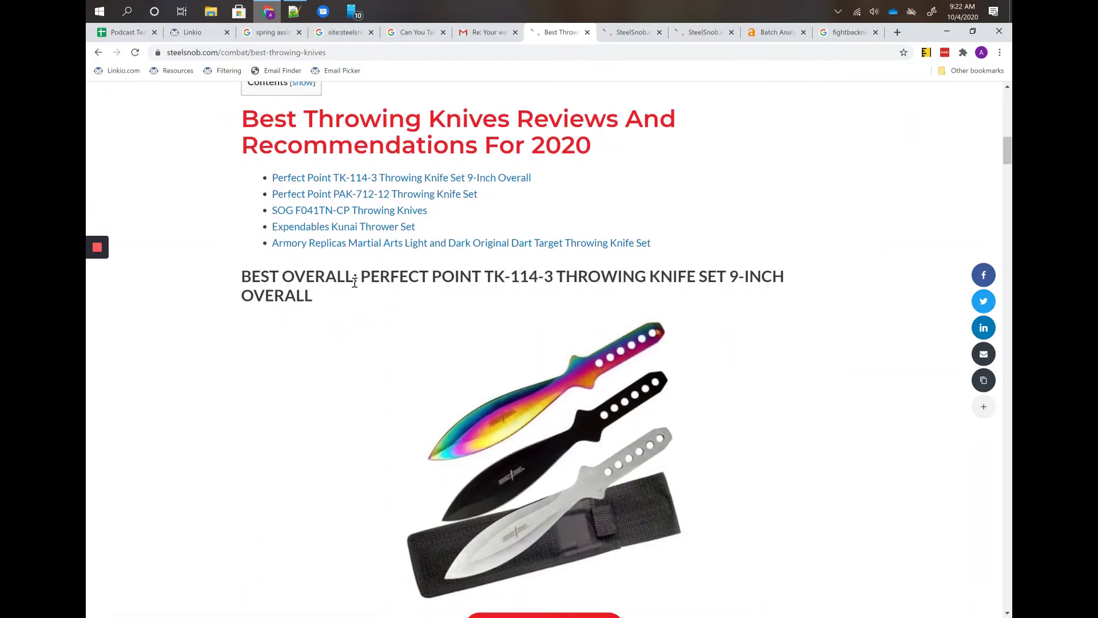
pyautogui.scroll(10, 354, 283)
pyautogui.scroll(6, 354, 283)
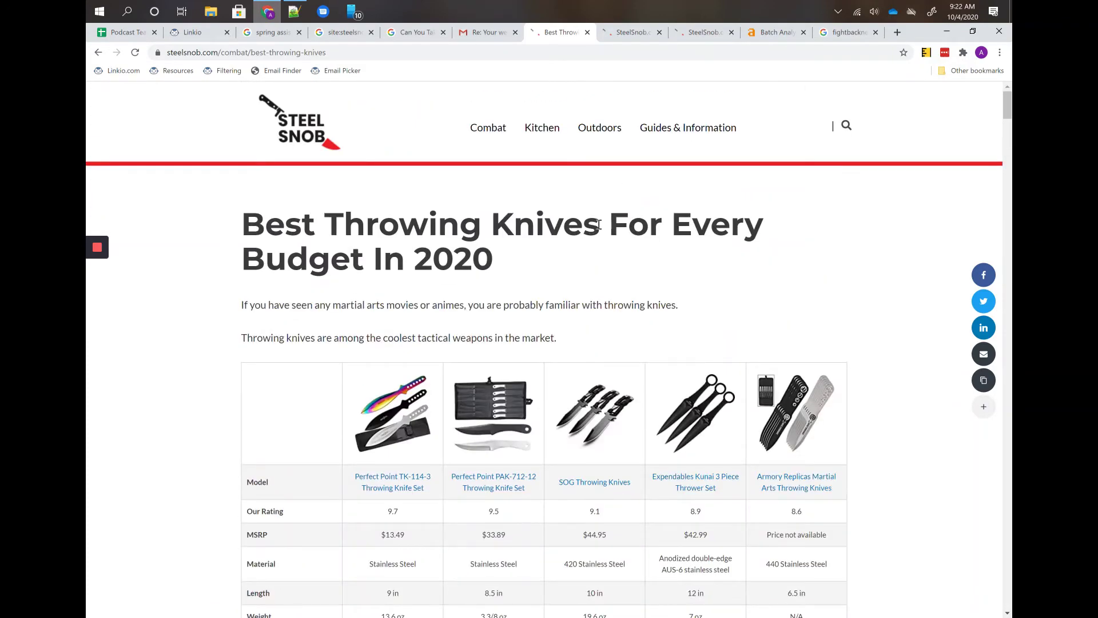
# - Search Google for "Best Throwing Knives" using those words from the article's title
pyautogui.moveTo(599, 224); pyautogui.dragTo(204, 228)
pyautogui.rightClick(272, 215)
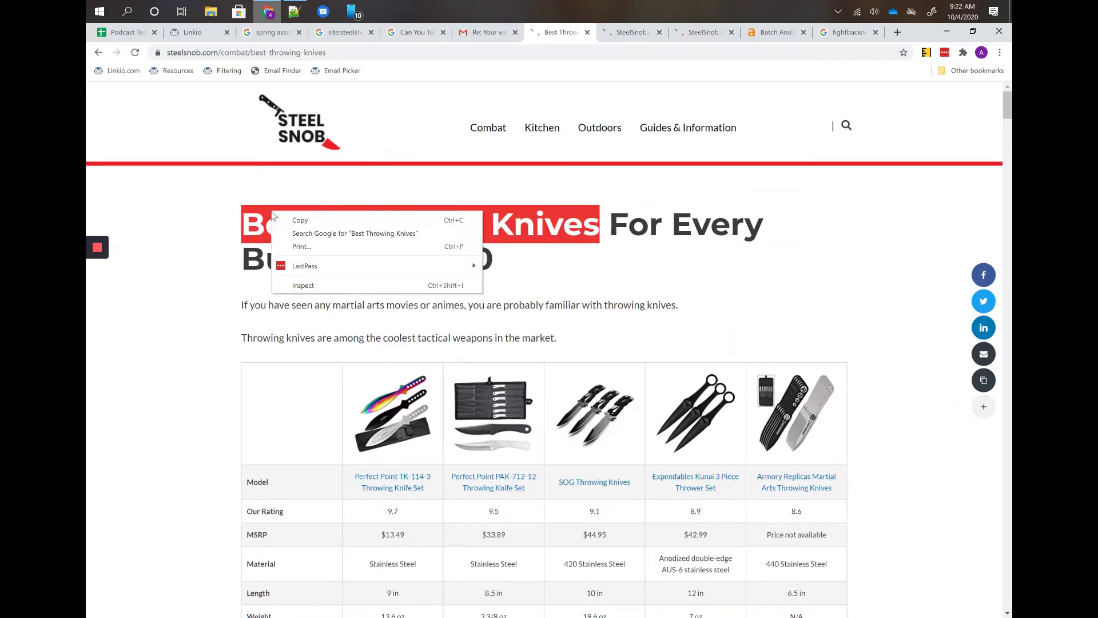
pyautogui.click(316, 233)
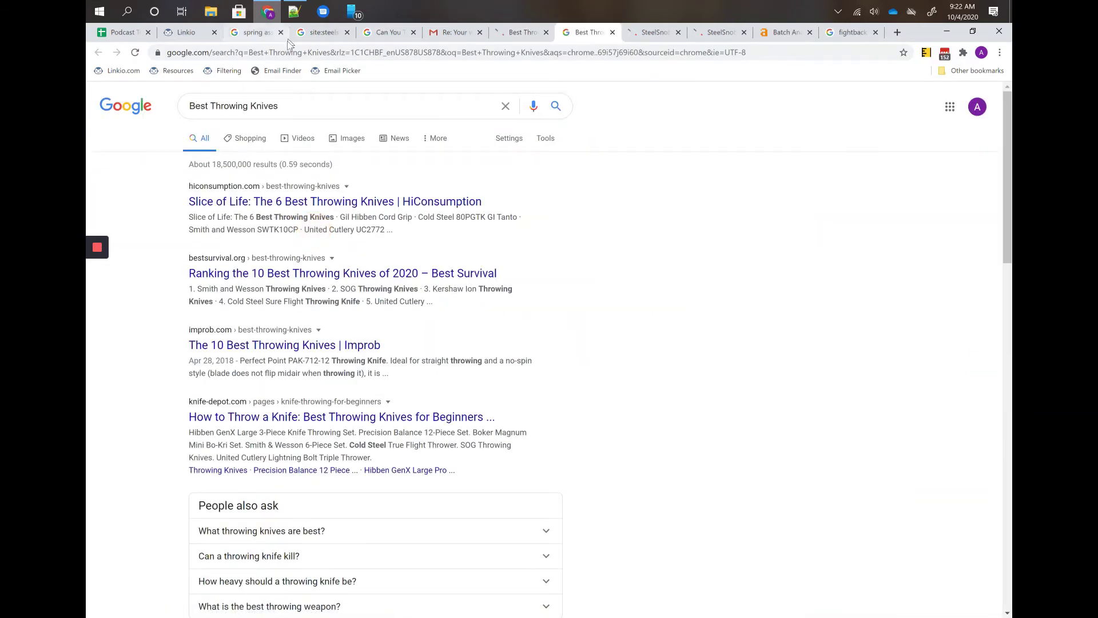
# - Copy the "Best Throwing Knives" query and look it up in Ahrefs Keywords Explorer for Google in the United States
pyautogui.tripleClick(275, 111)
pyautogui.hotkey('ctrl', 'c')
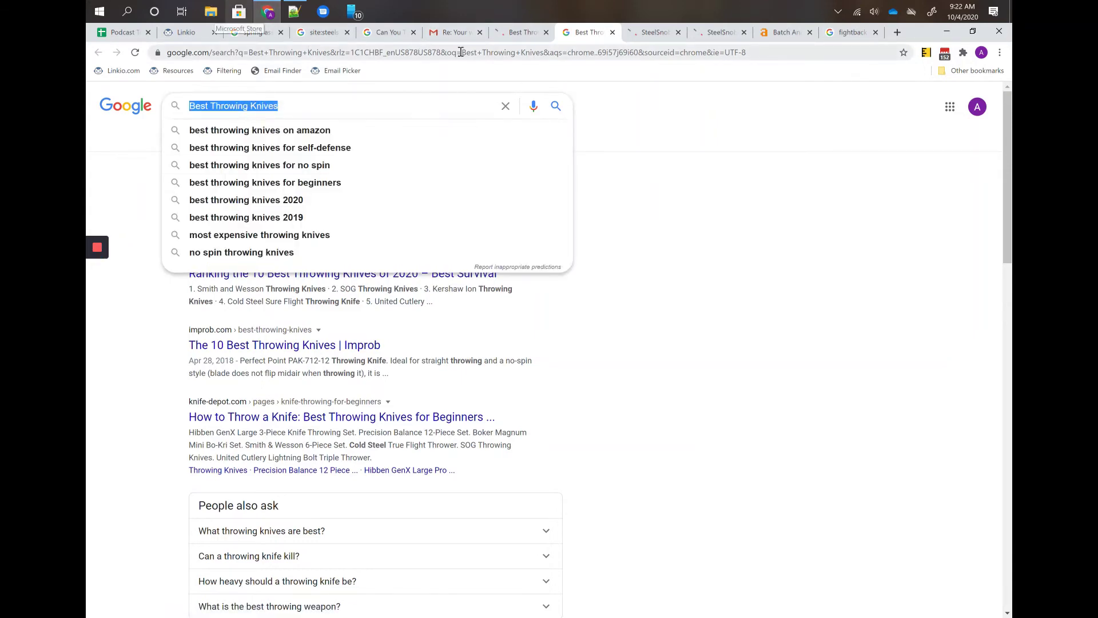
pyautogui.click(785, 32)
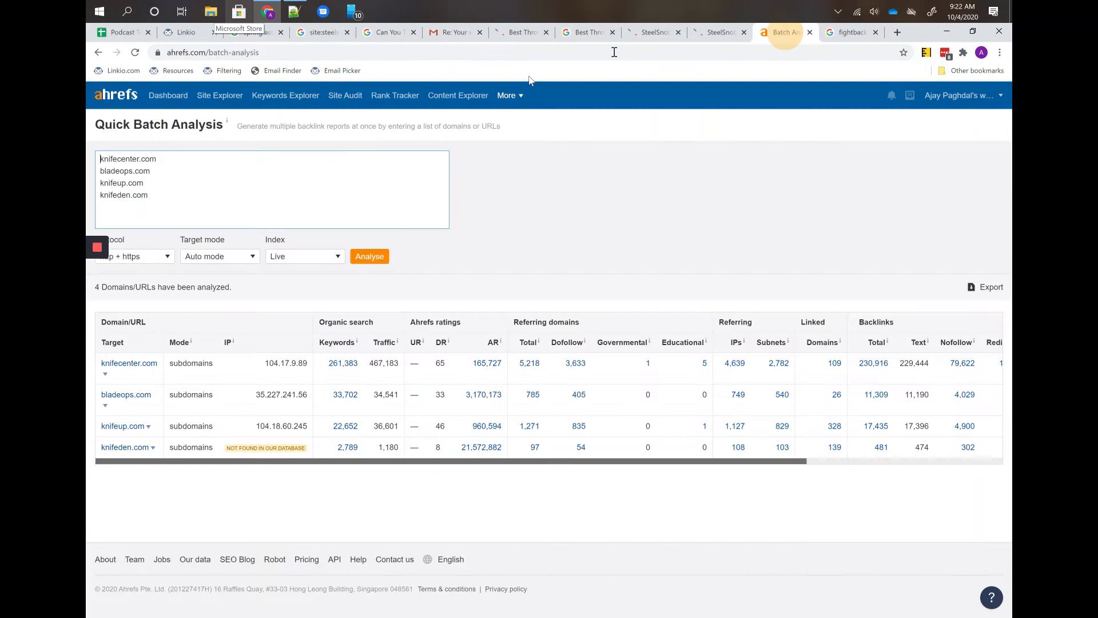
pyautogui.middleClick(273, 96)
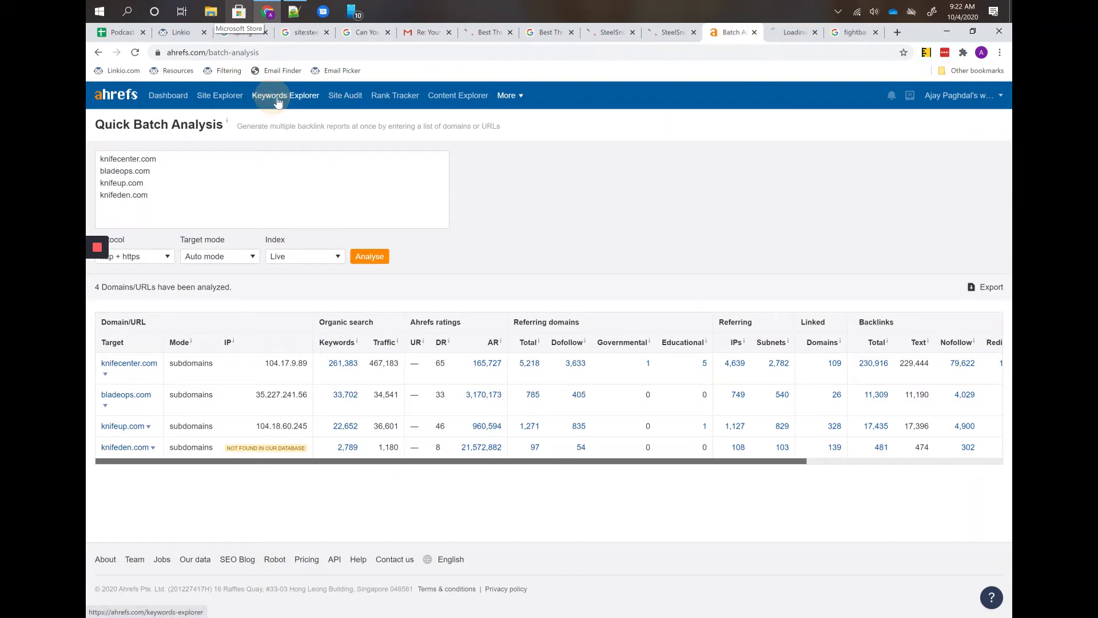
pyautogui.click(791, 32)
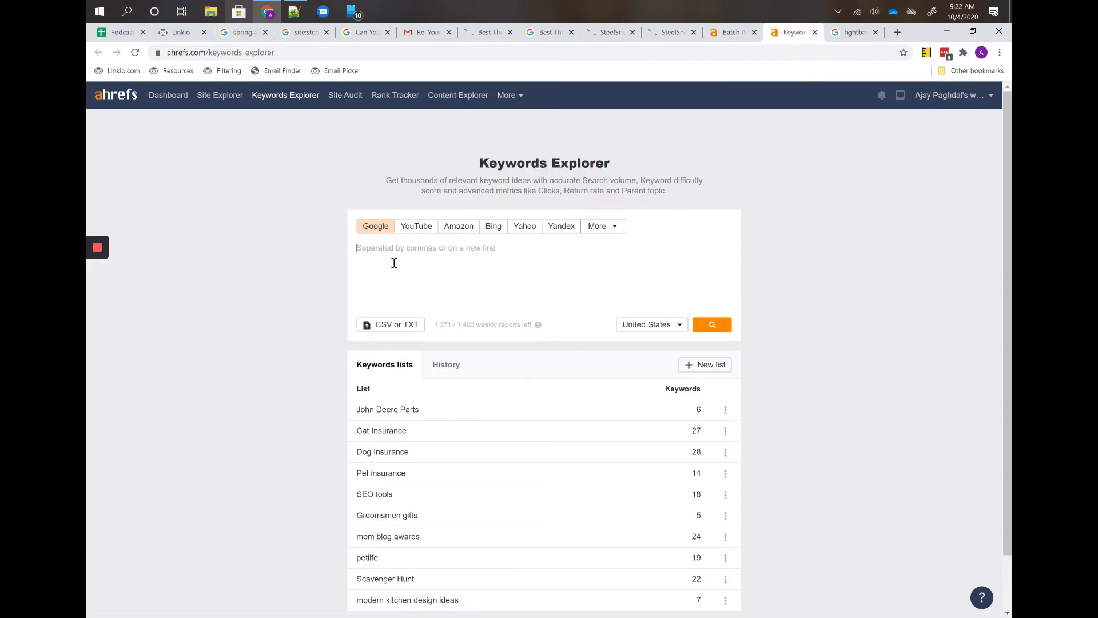
pyautogui.hotkey('ctrl', 'v')
pyautogui.click(707, 324)
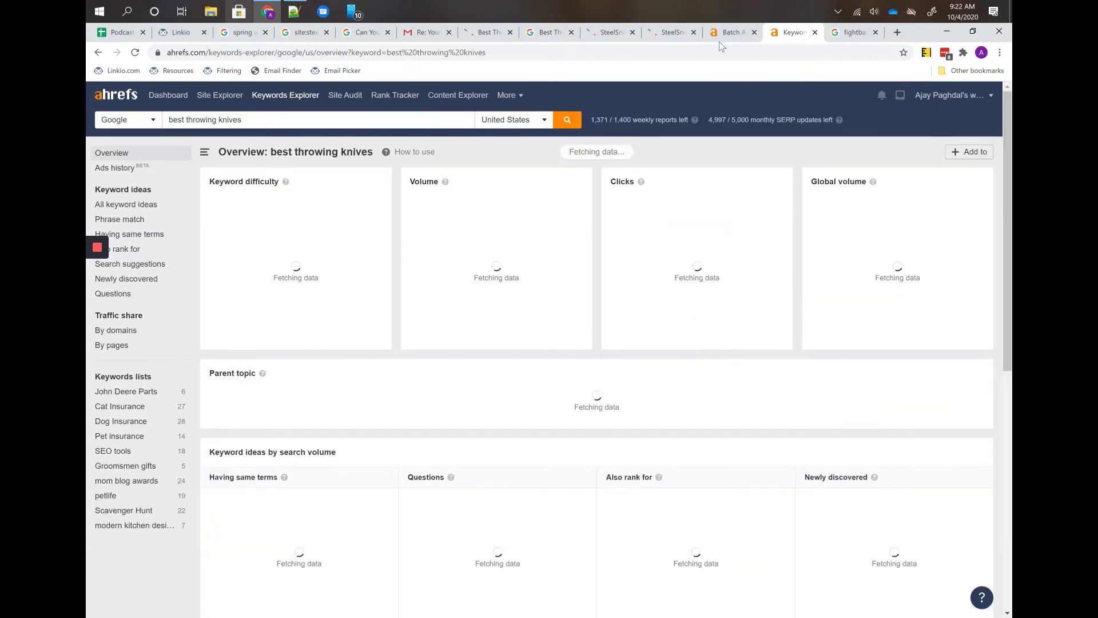
pyautogui.click(721, 34)
pyautogui.click(775, 35)
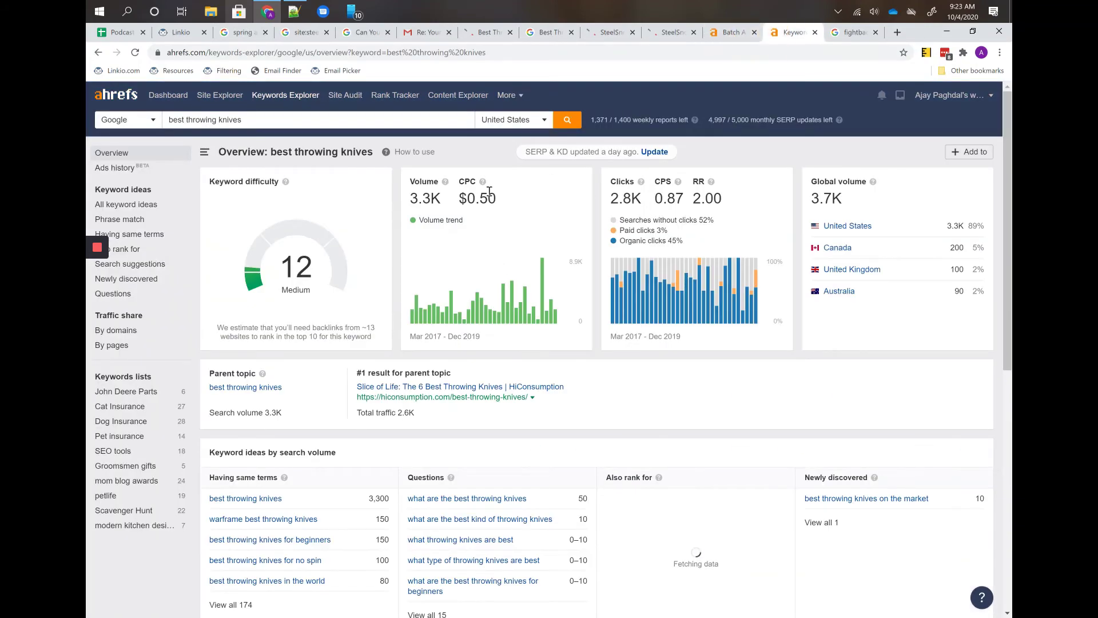
# - Highlight the monthly search volume of "best throwing knives" and examine the ranking pages in its SERP overview
pyautogui.moveTo(409, 198); pyautogui.dragTo(441, 199)
pyautogui.scroll(-10, 510, 246)
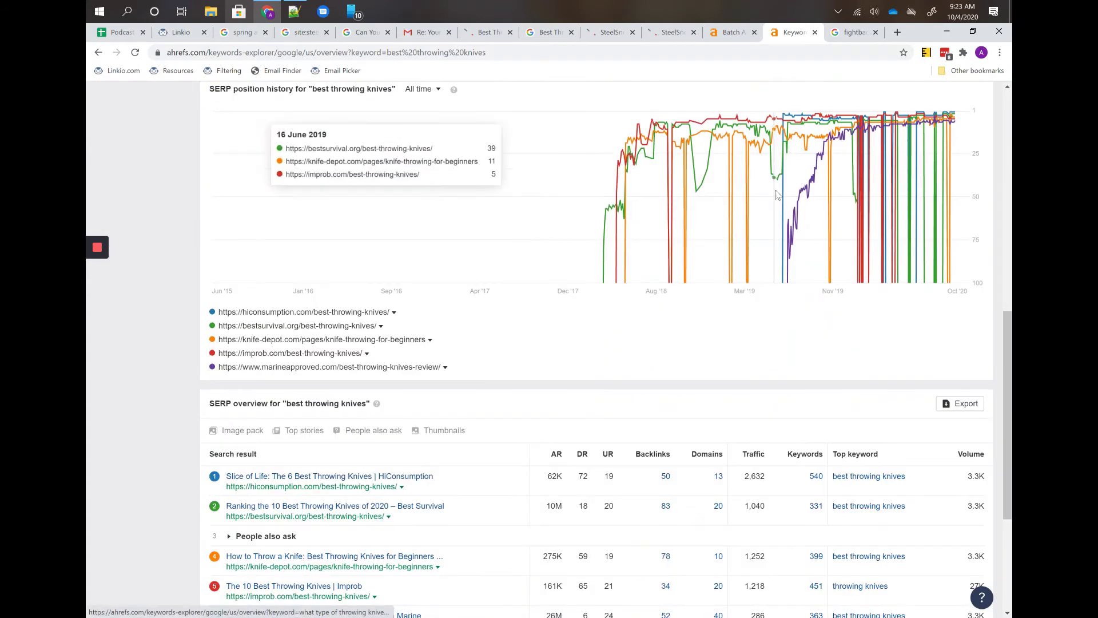
pyautogui.scroll(-3, 566, 269)
pyautogui.scroll(-1, 569, 271)
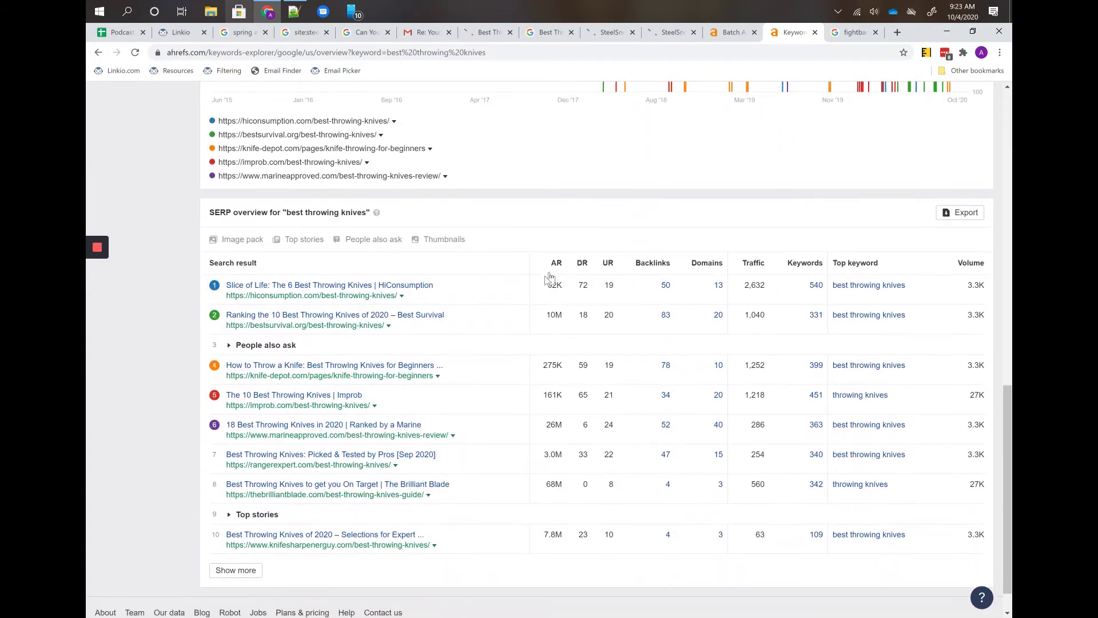
pyautogui.scroll(-1, 449, 325)
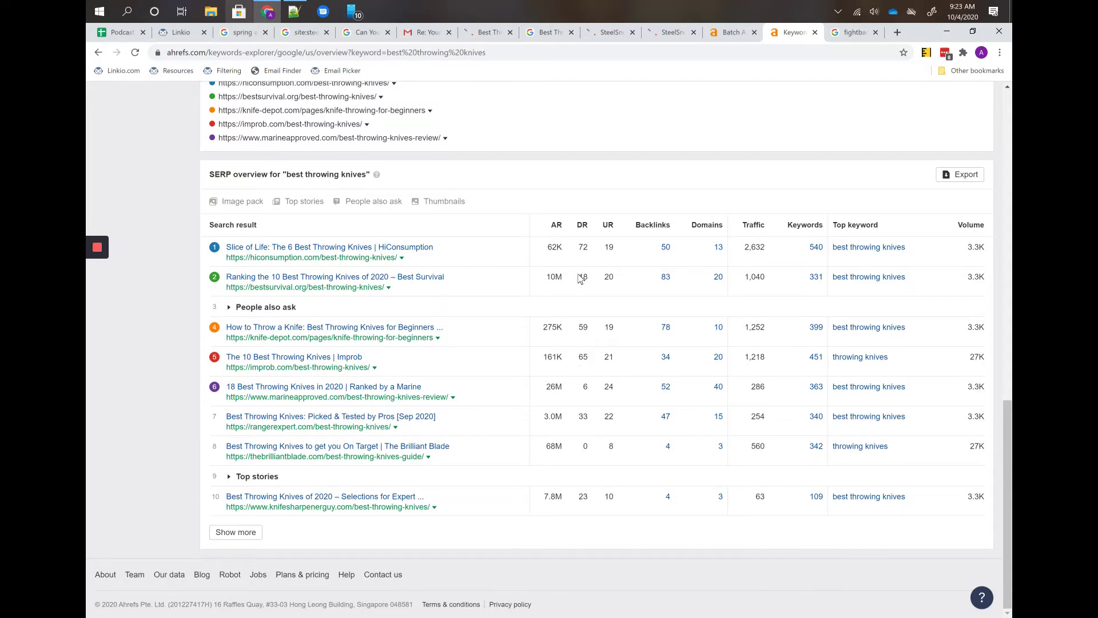
# - Revisit the keyword difficulty and volume, and highlight the domain ratings of the tenth and eighth results in the SERP overview
pyautogui.scroll(15, 540, 343)
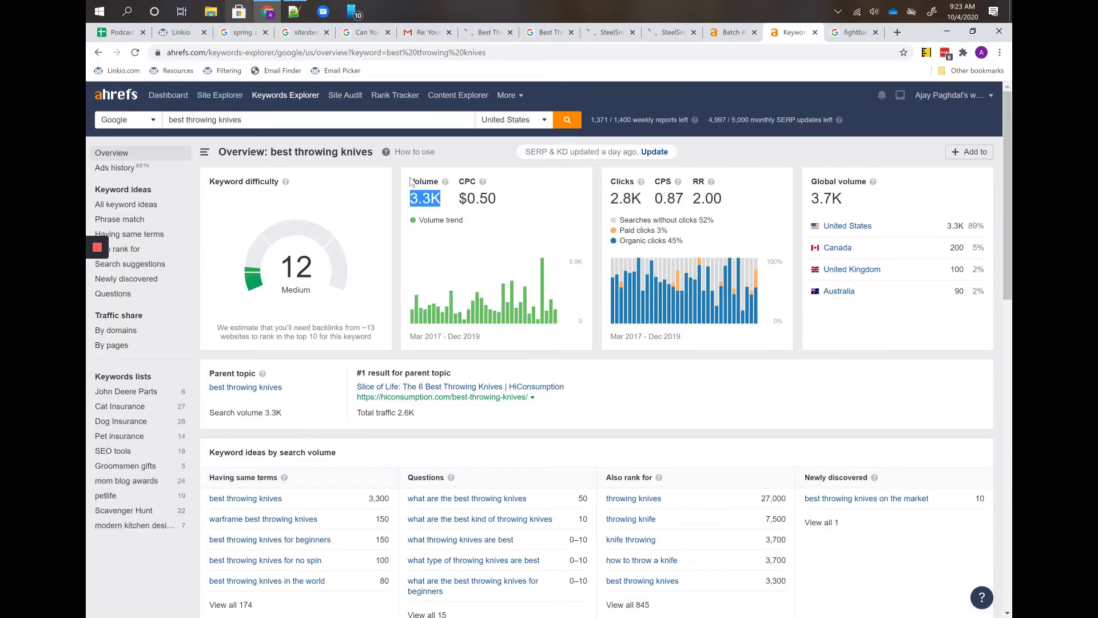
pyautogui.scroll(-15, 289, 123)
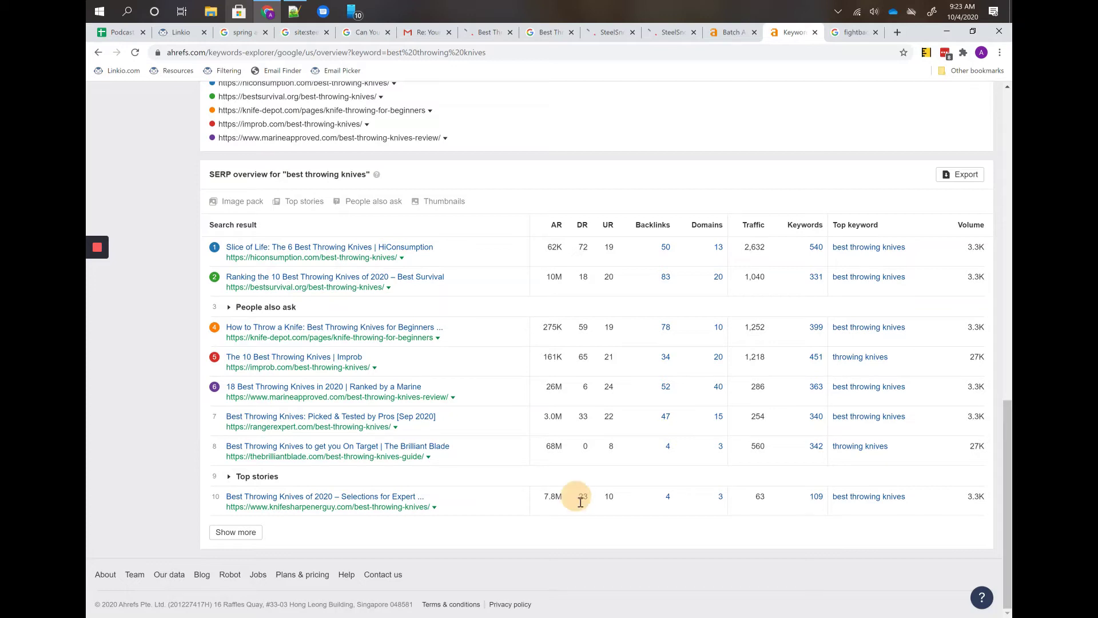
pyautogui.doubleClick(580, 498)
pyautogui.doubleClick(584, 450)
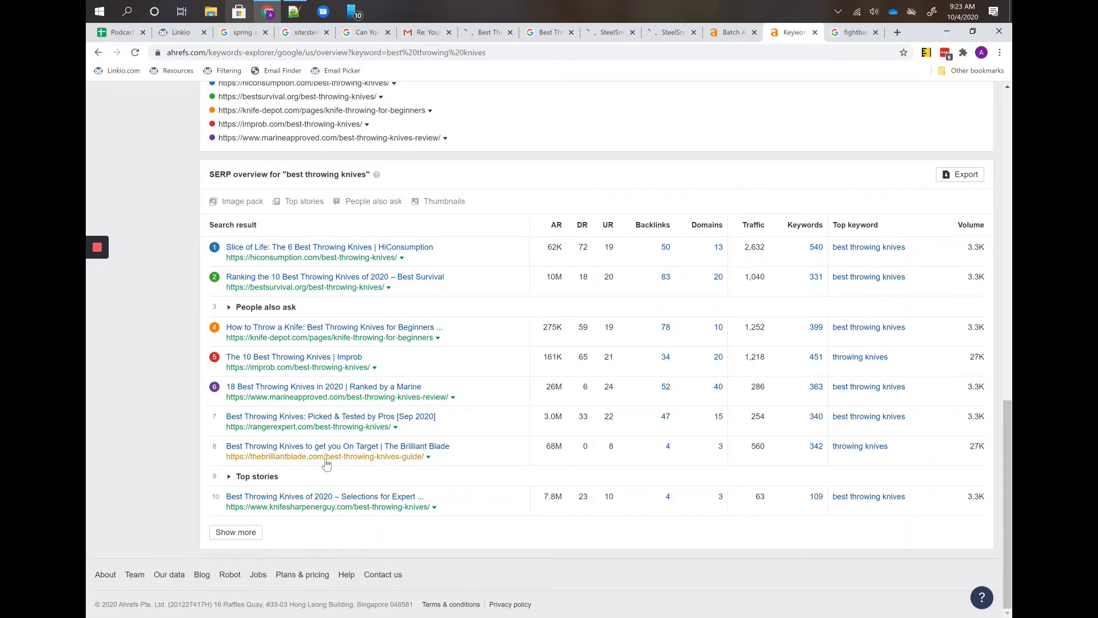
# - Check the SERP position history chart for "best throwing knives" against the ranking pages and the keyword metrics
pyautogui.scroll(5, 329, 461)
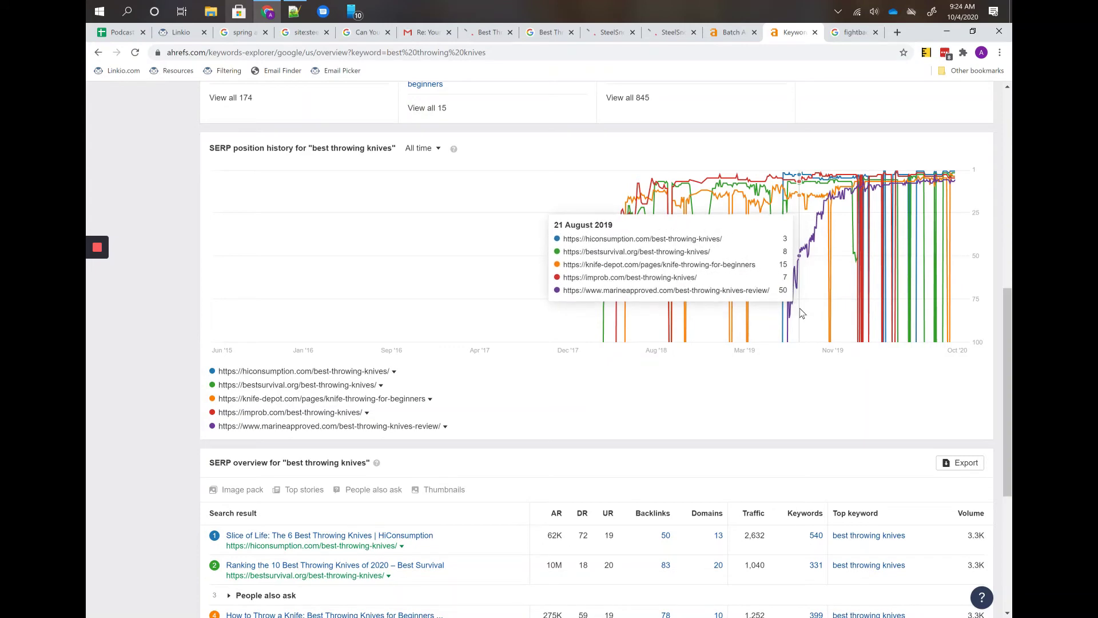
pyautogui.scroll(-5, 800, 312)
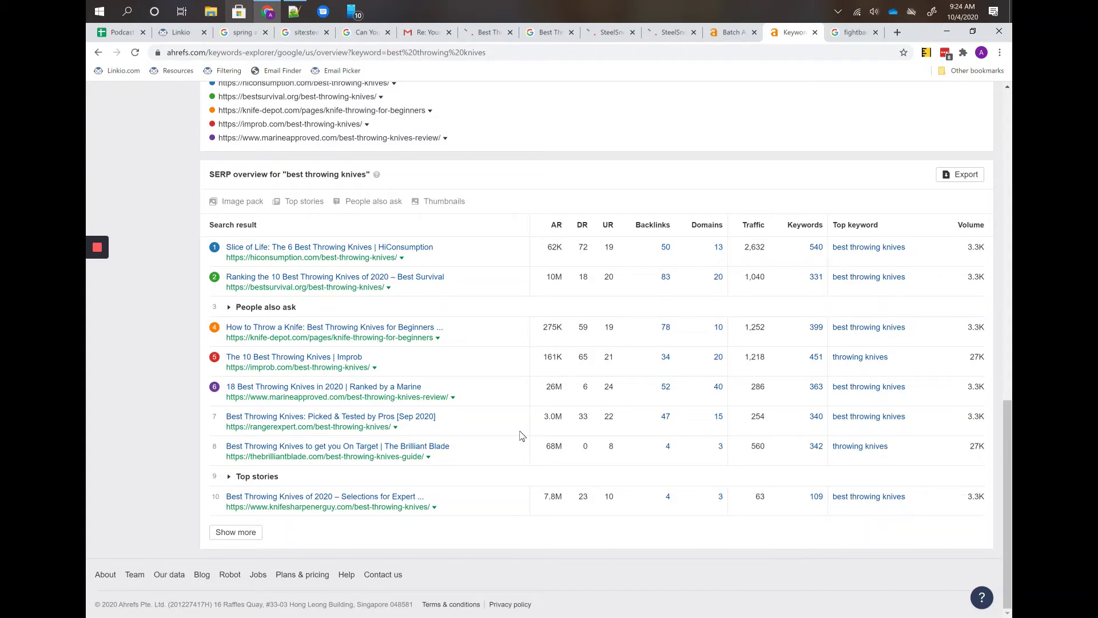
pyautogui.scroll(20, 441, 277)
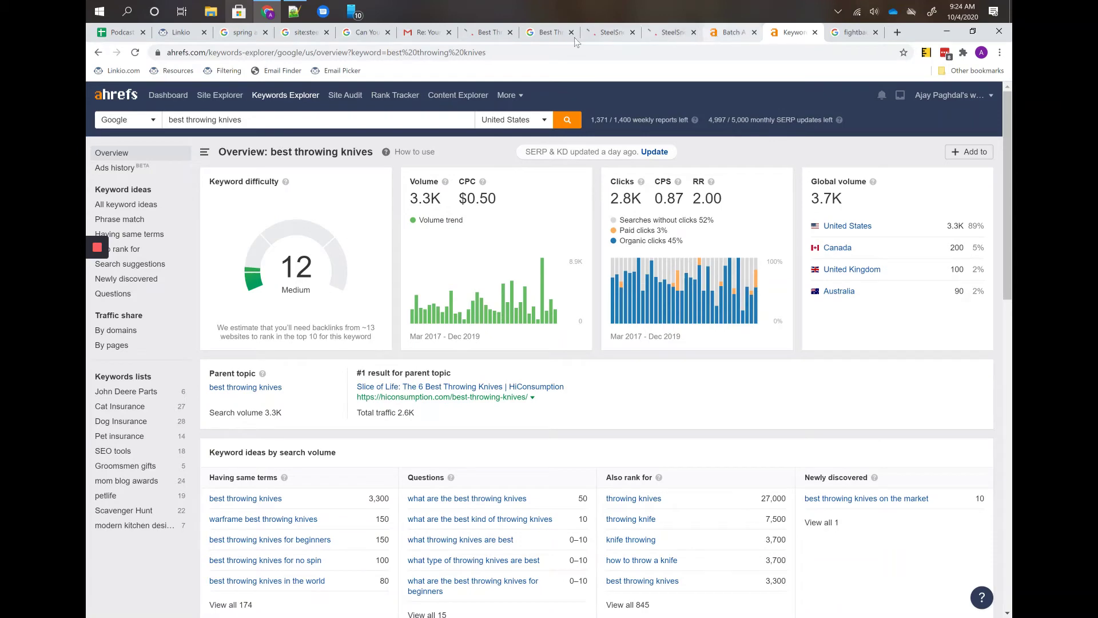
# - Find the open steelsnob.com article on best throwing knives and copy its URL
pyautogui.click(611, 33)
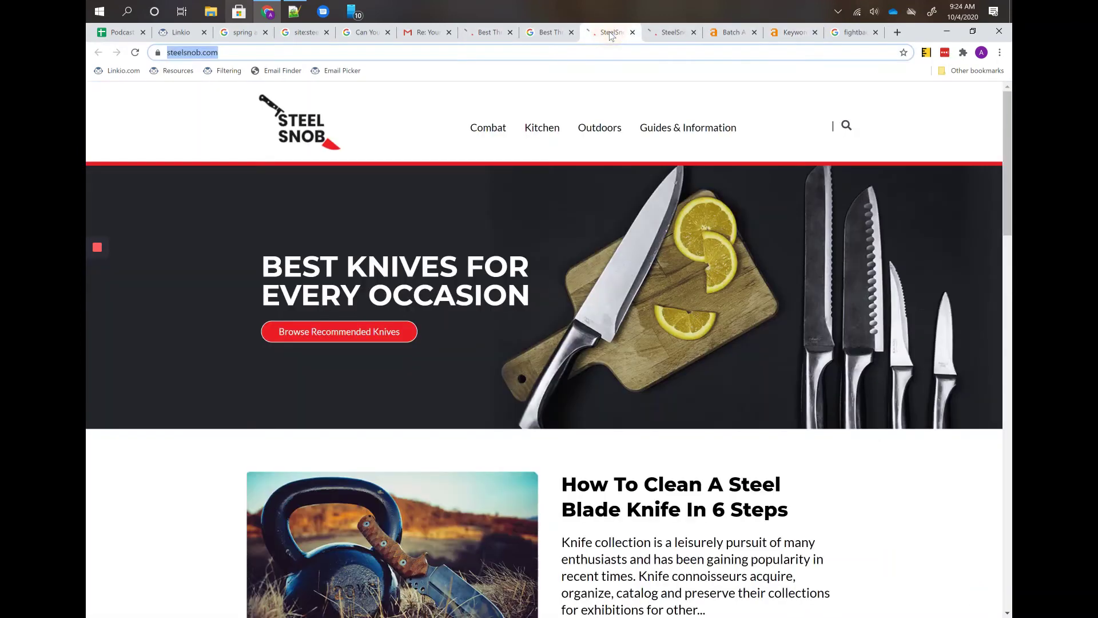
pyautogui.click(662, 26)
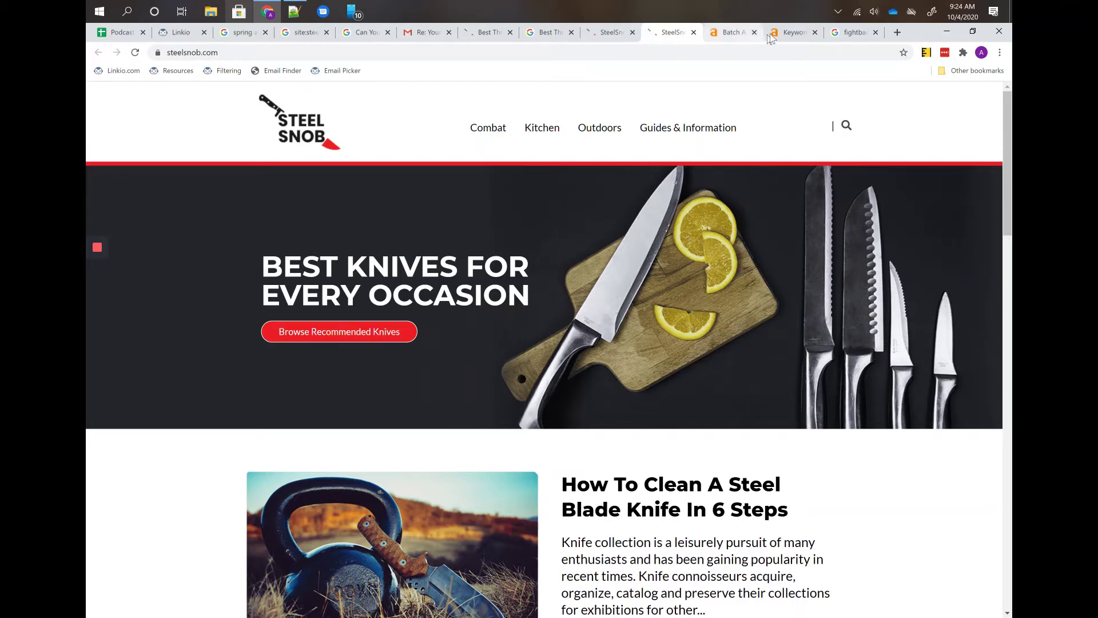
pyautogui.click(604, 37)
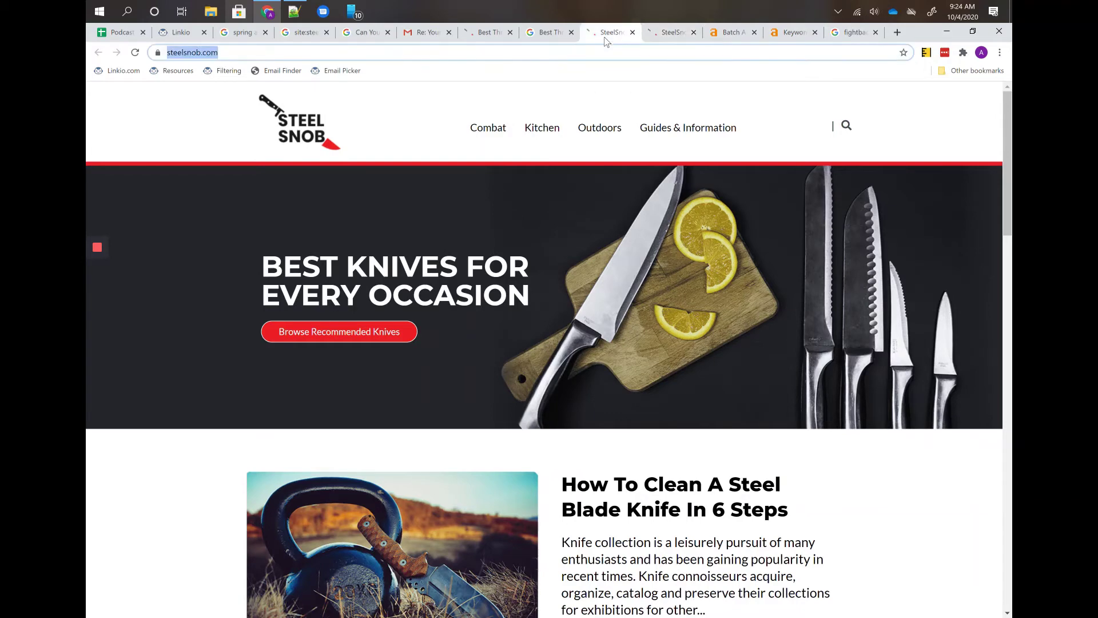
pyautogui.click(671, 36)
pyautogui.click(475, 36)
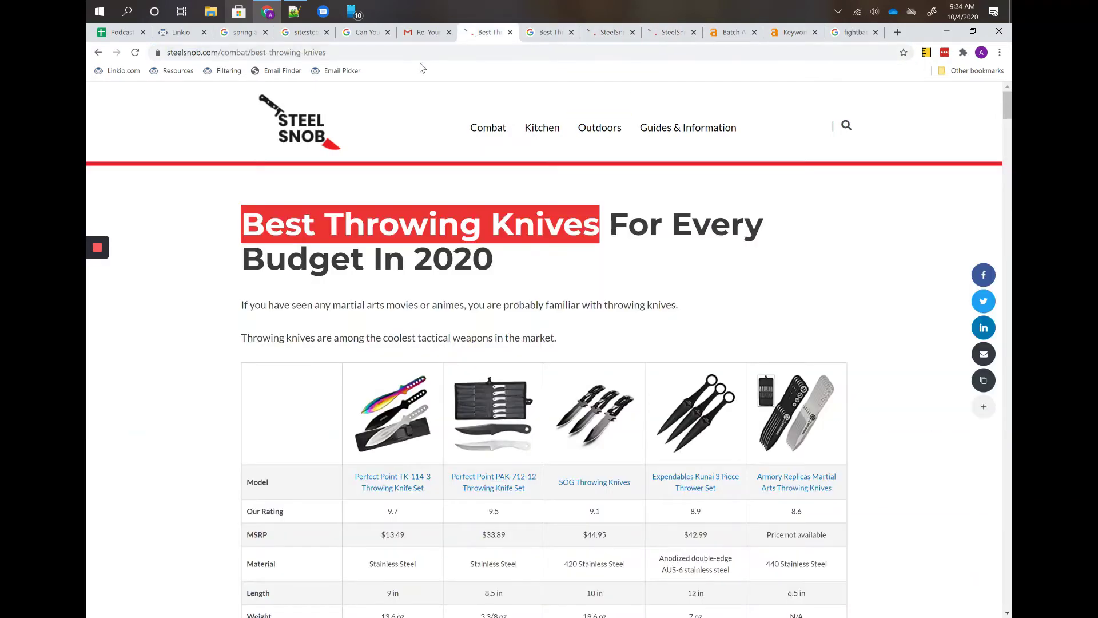
pyautogui.click(382, 47)
pyautogui.hotkey('ctrl', 'c')
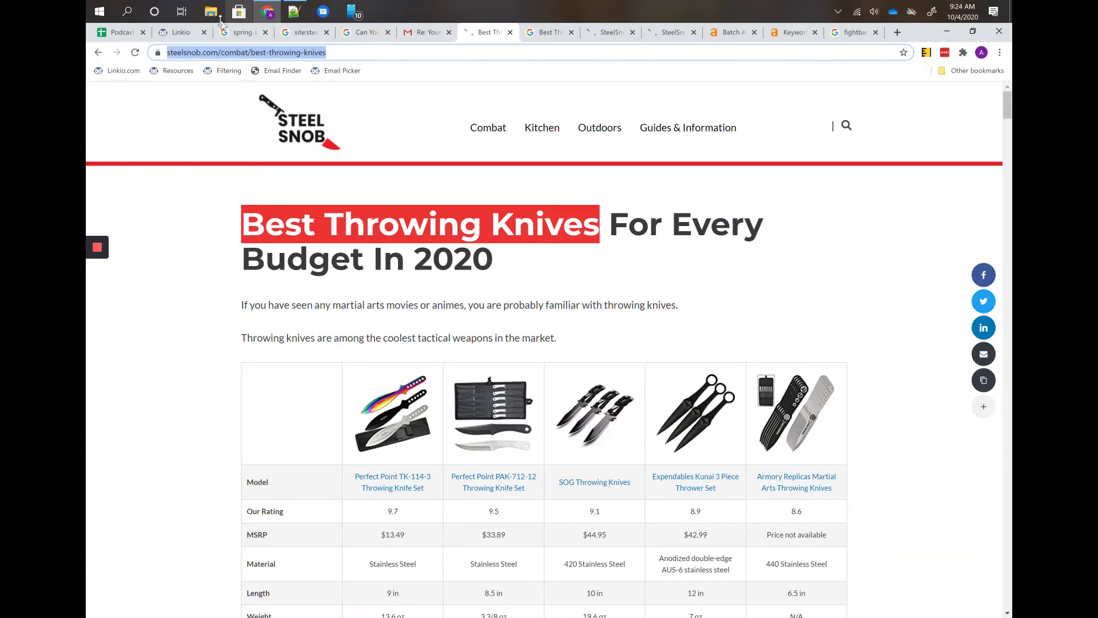
pyautogui.click(178, 36)
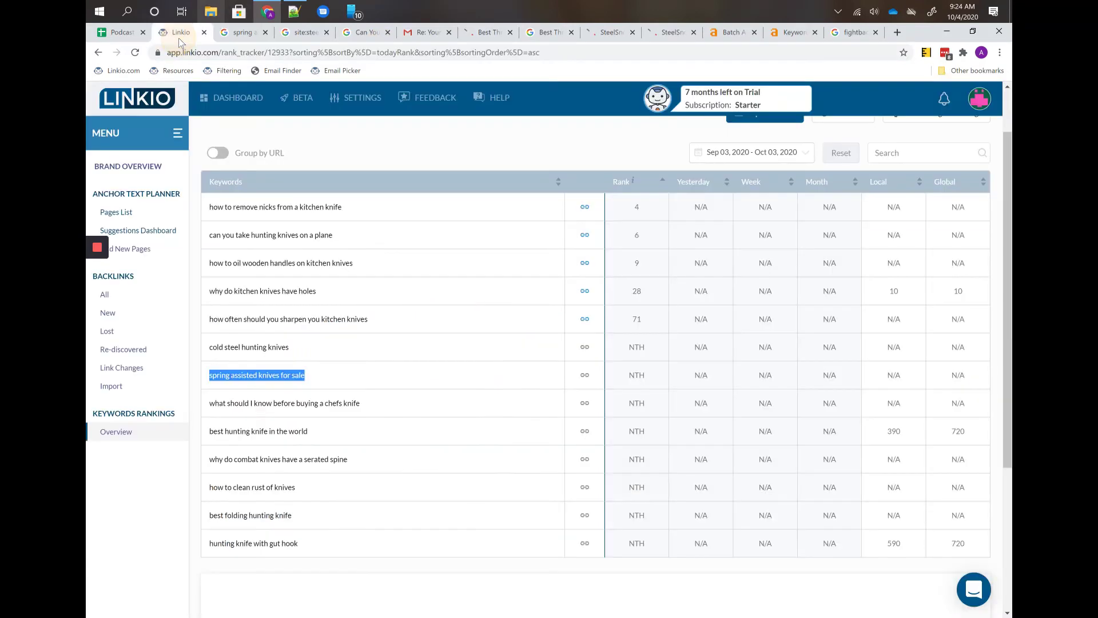
pyautogui.click(404, 138)
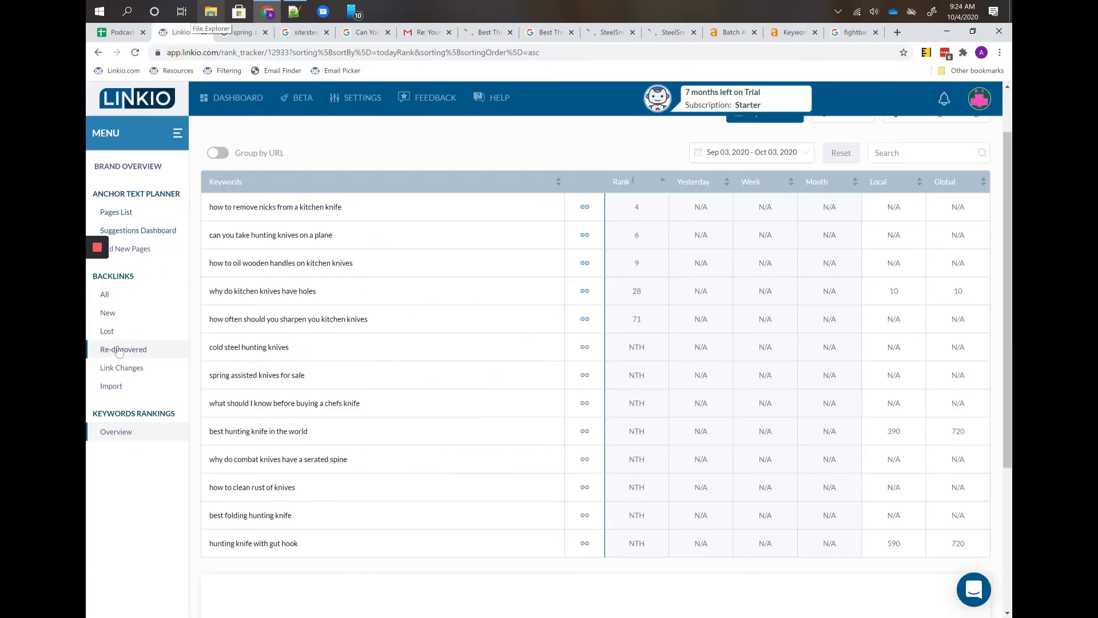
pyautogui.click(154, 248)
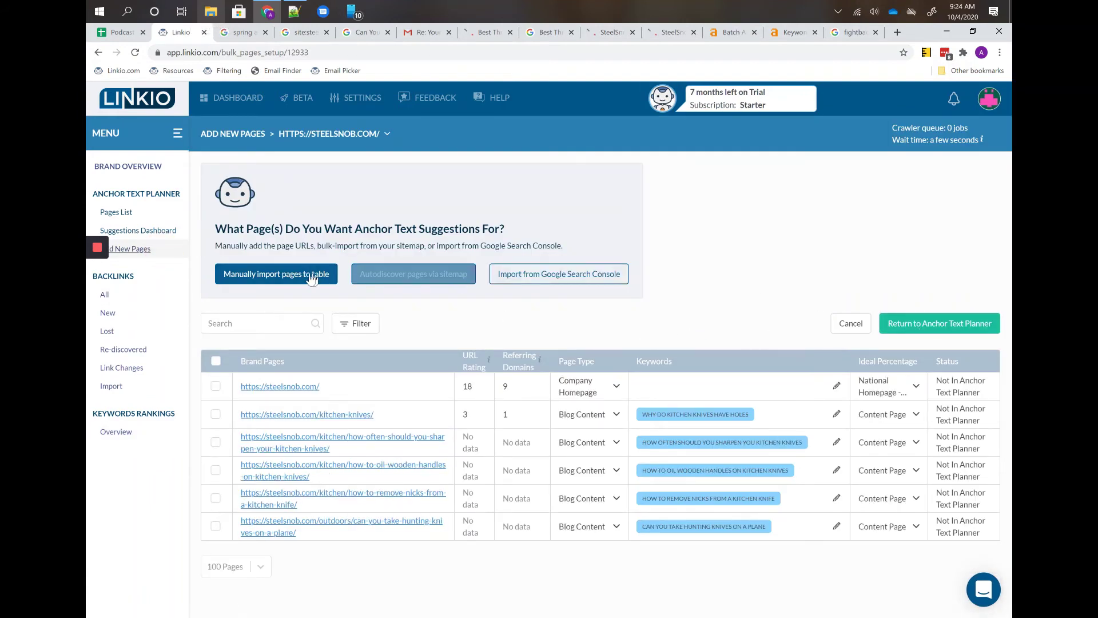
pyautogui.click(277, 267)
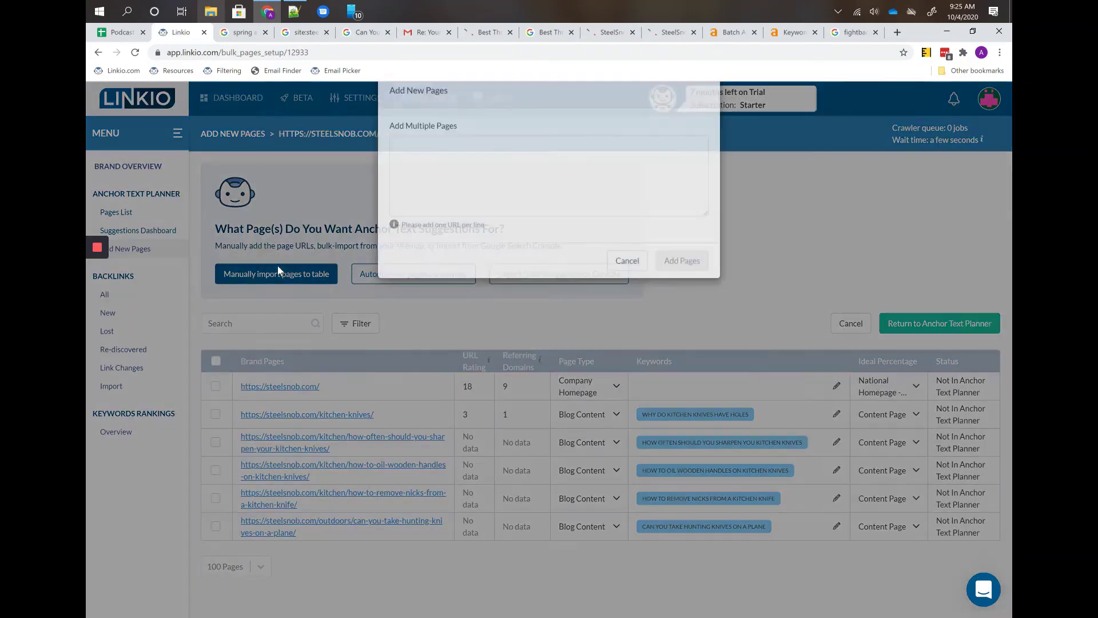
pyautogui.click(482, 213)
pyautogui.hotkey('ctrl', 'v')
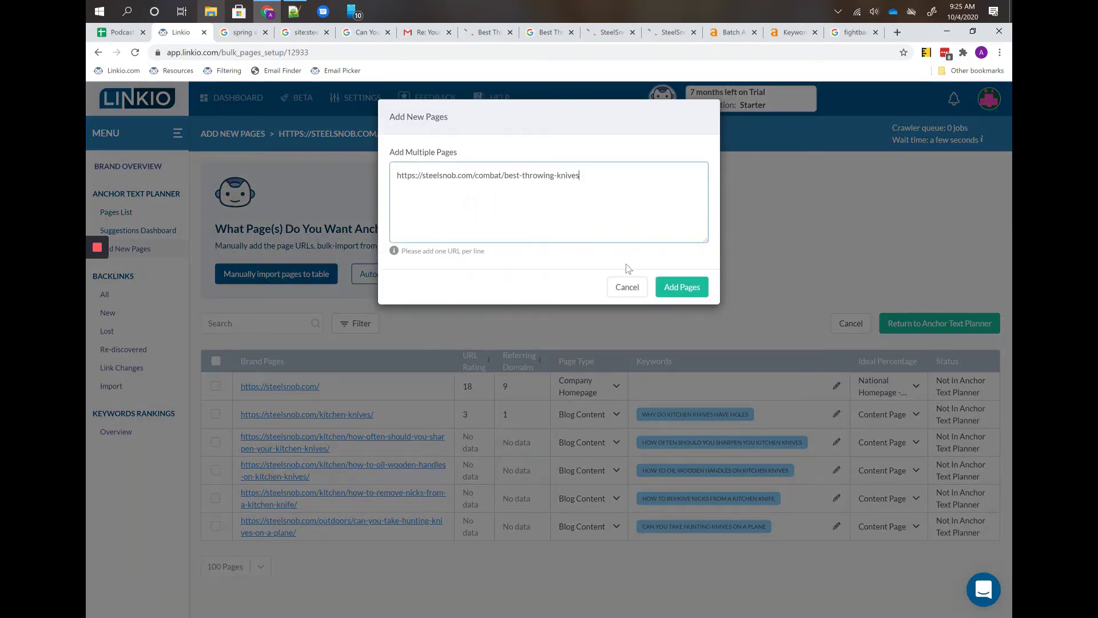
pyautogui.click(685, 288)
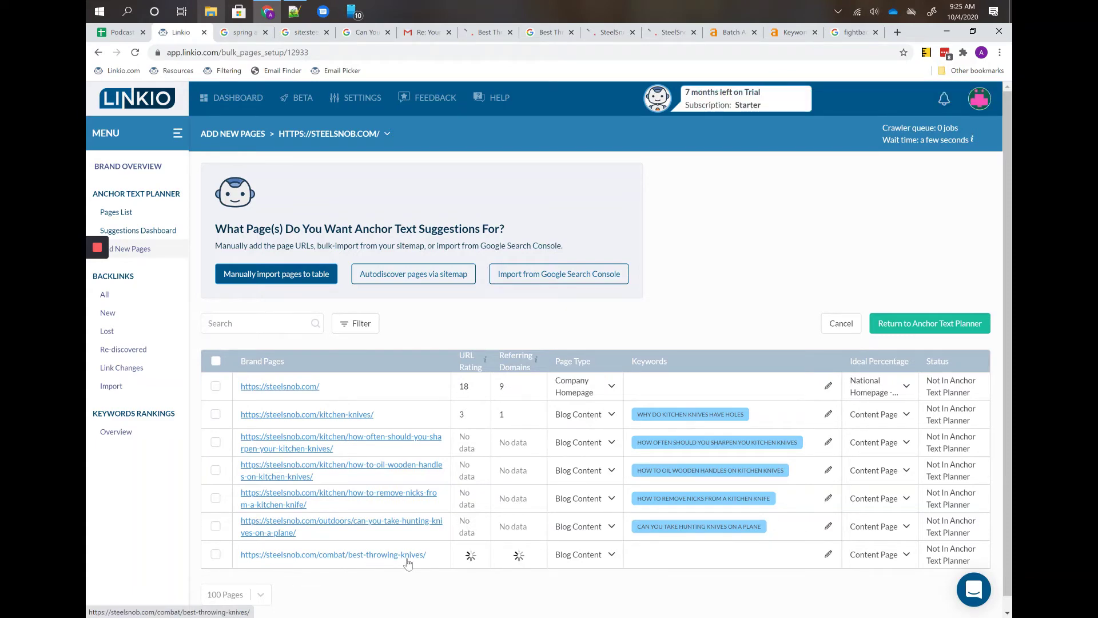
# - Return to the throwing knives article, highlight "2020" and "For Every Budget" in its title, and examine the product comparison table
pyautogui.click(483, 32)
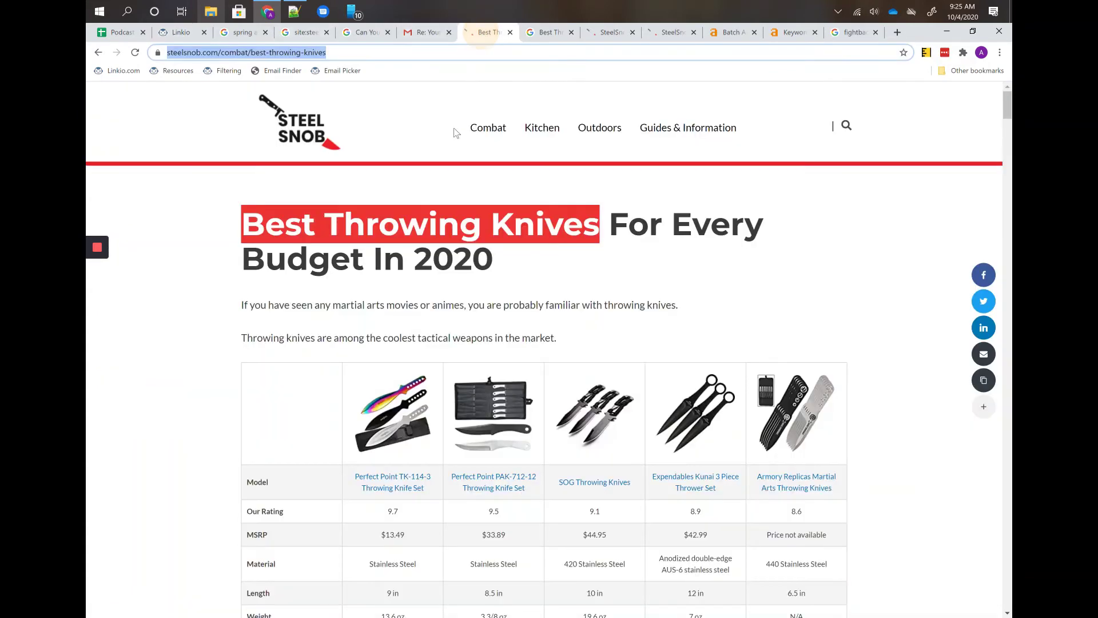
pyautogui.doubleClick(470, 264)
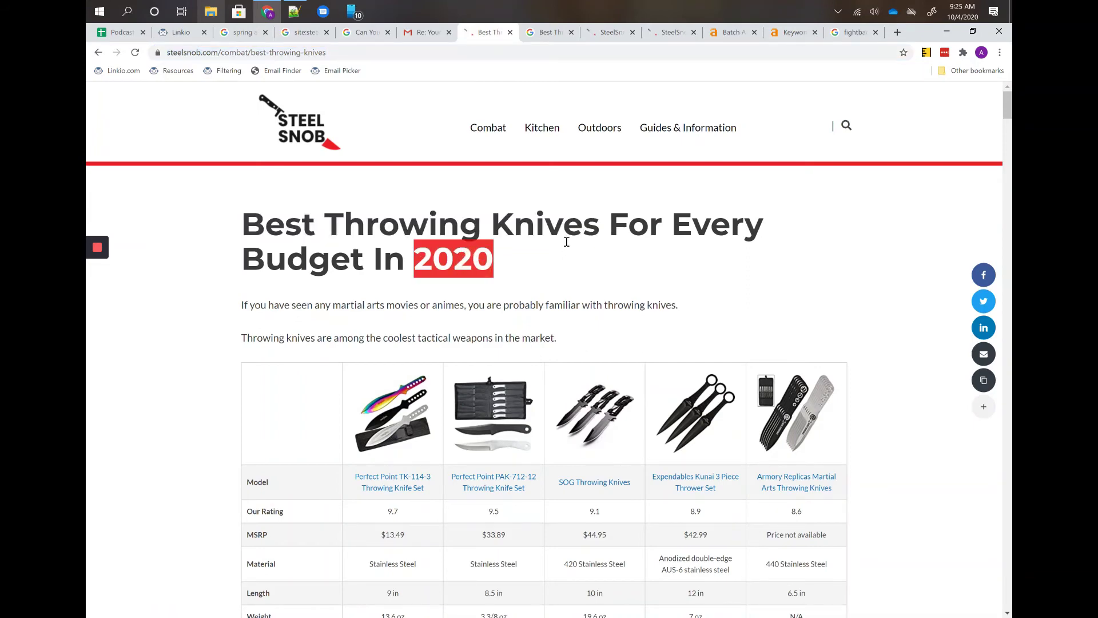
pyautogui.click(484, 238)
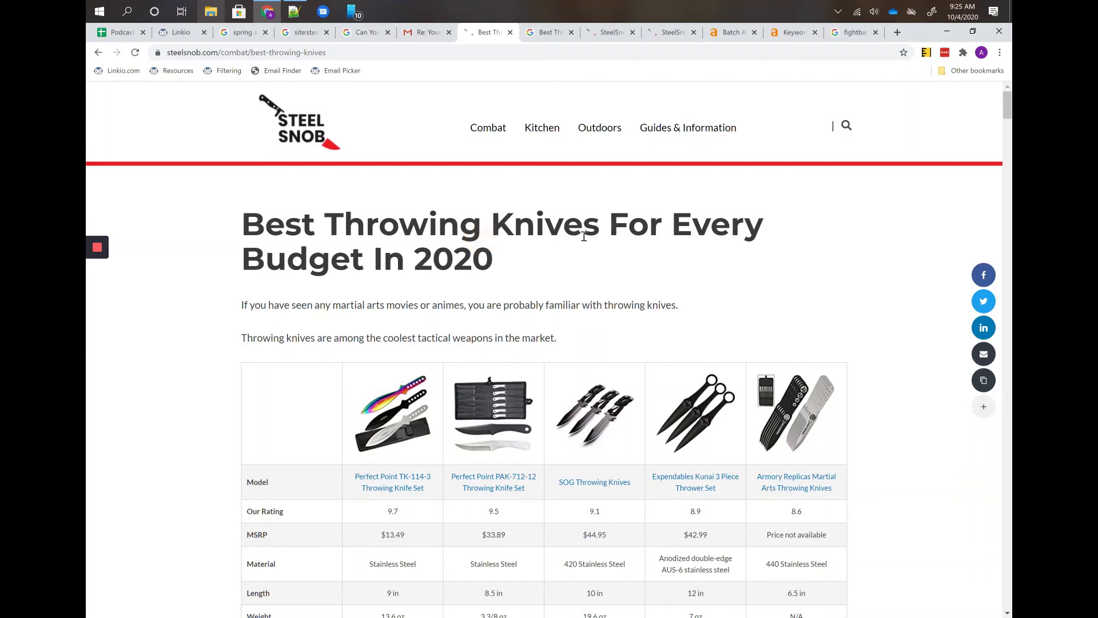
pyautogui.moveTo(615, 226); pyautogui.dragTo(368, 264)
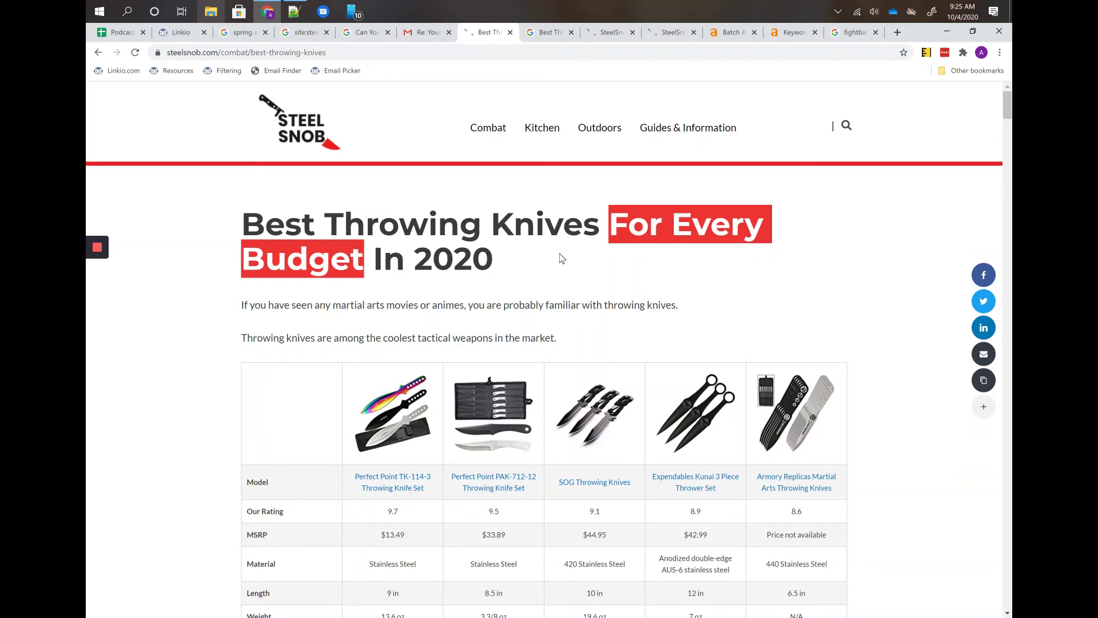
pyautogui.click(632, 231)
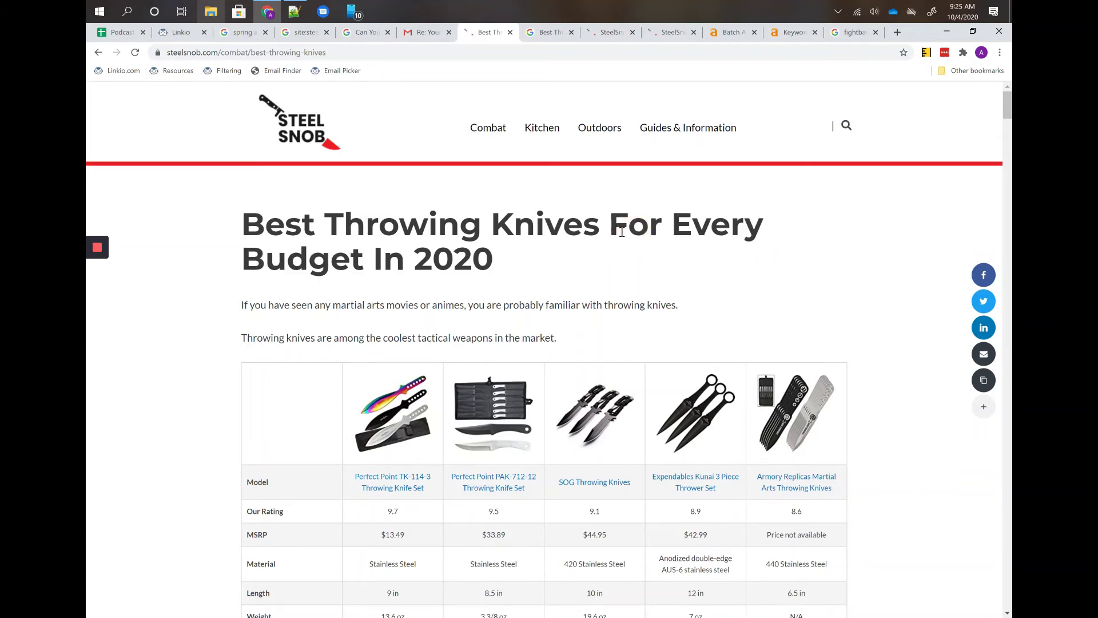
pyautogui.scroll(-6, 613, 228)
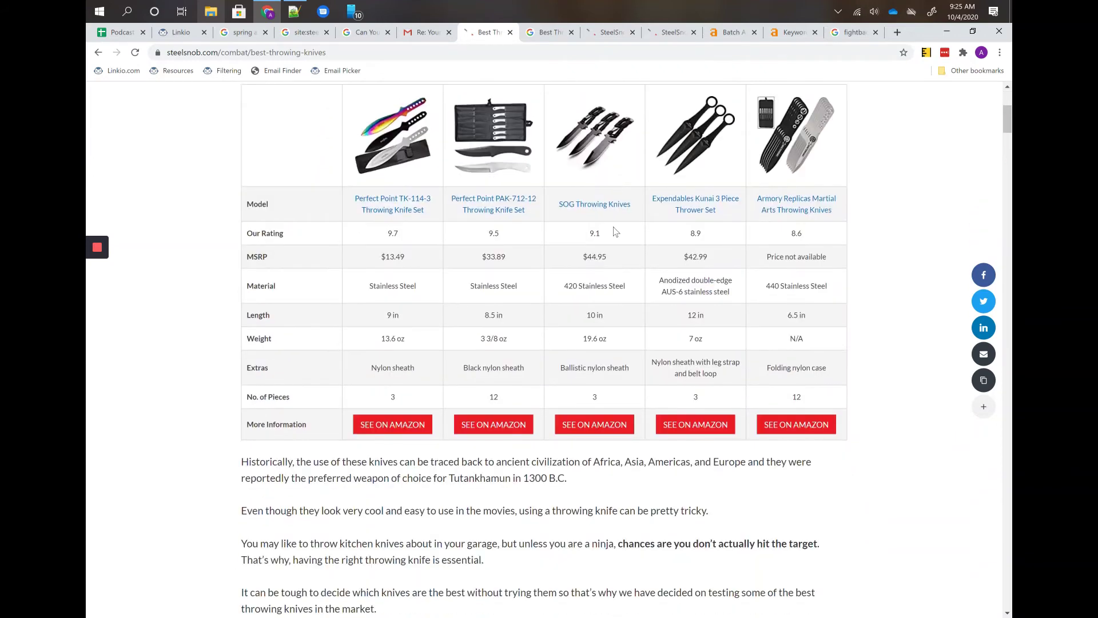
pyautogui.scroll(1, 613, 231)
pyautogui.scroll(5, 572, 180)
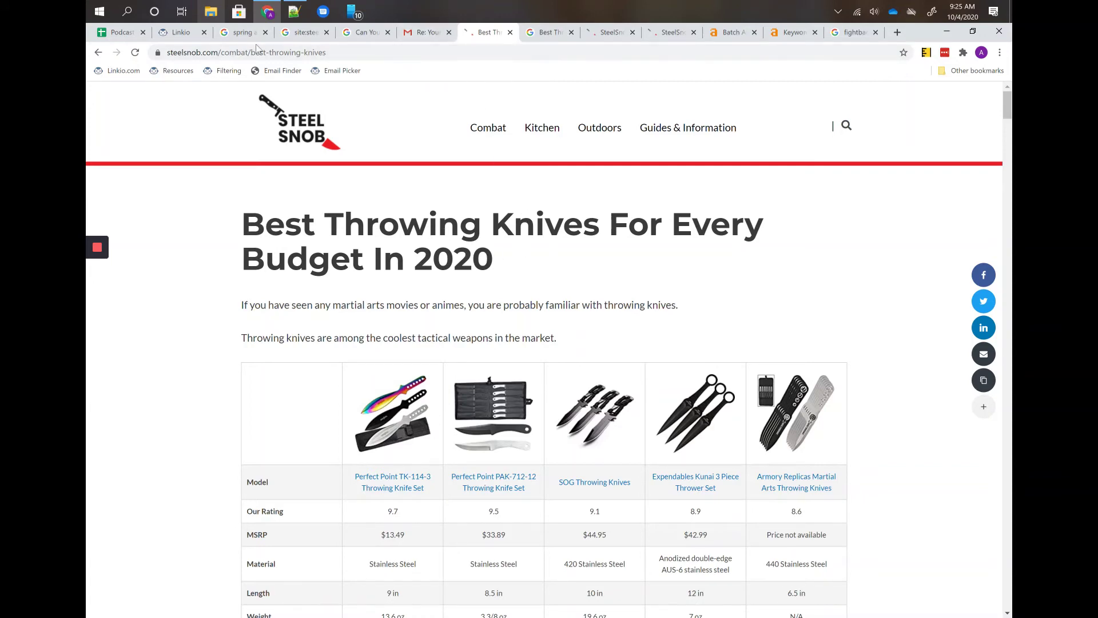
# - Back in Linkio, select the imported best-throwing-knives page and assign it the keyword "best throwing knives"
pyautogui.click(169, 33)
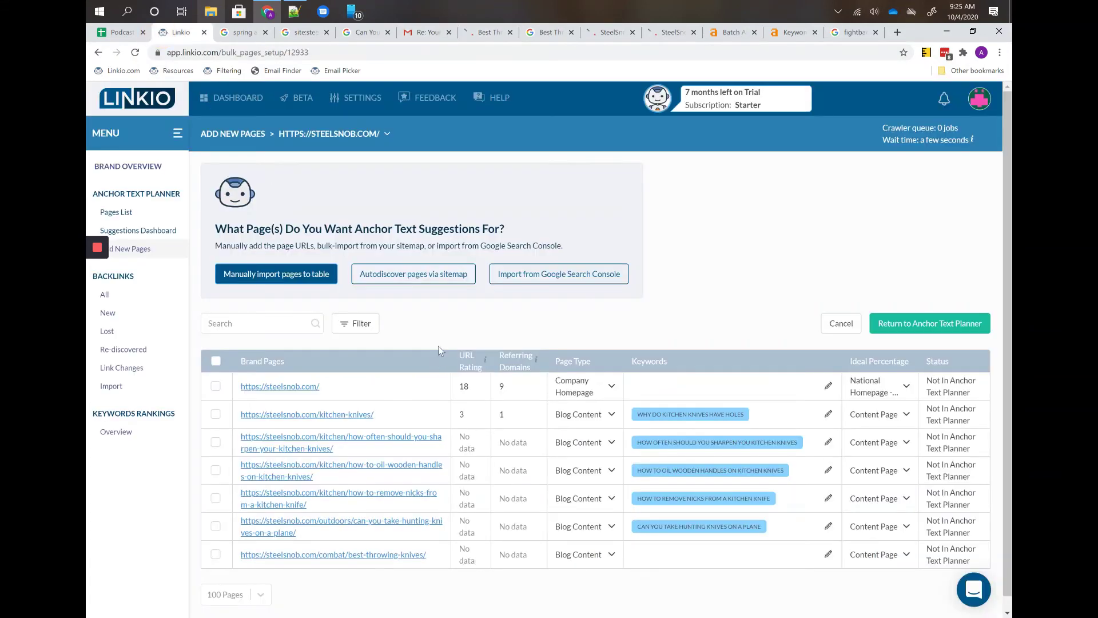
pyautogui.scroll(-1, 320, 497)
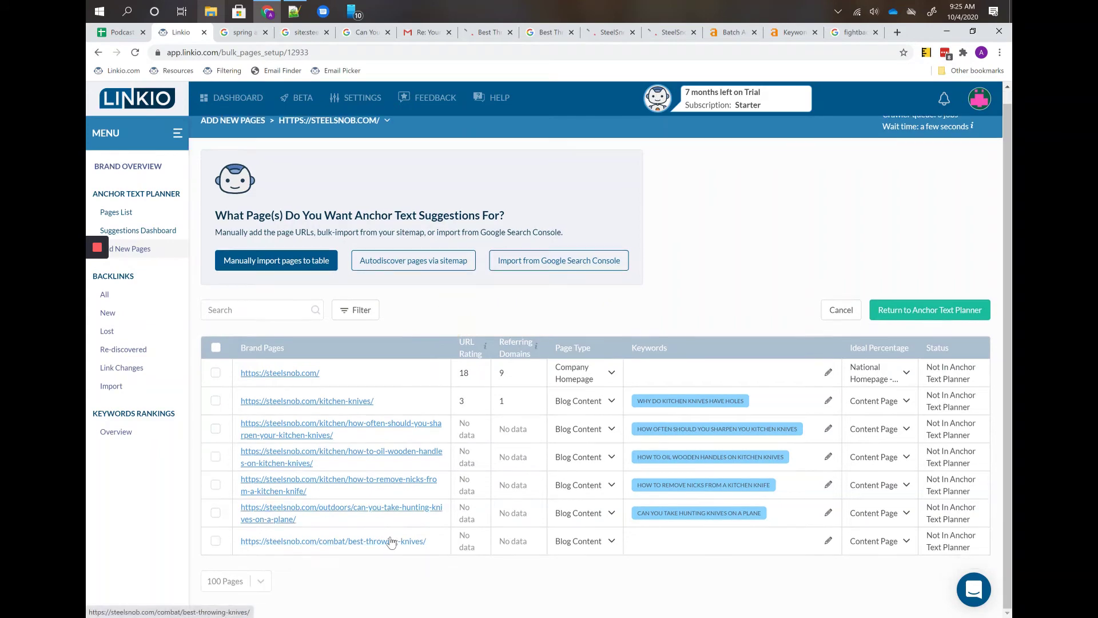
pyautogui.click(216, 544)
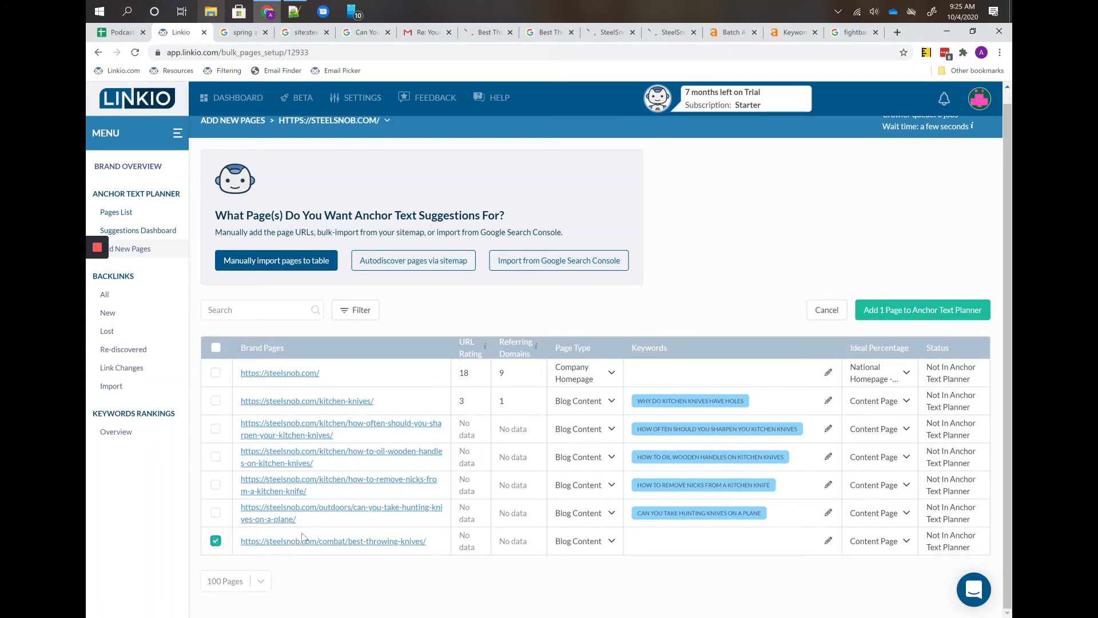
pyautogui.click(670, 546)
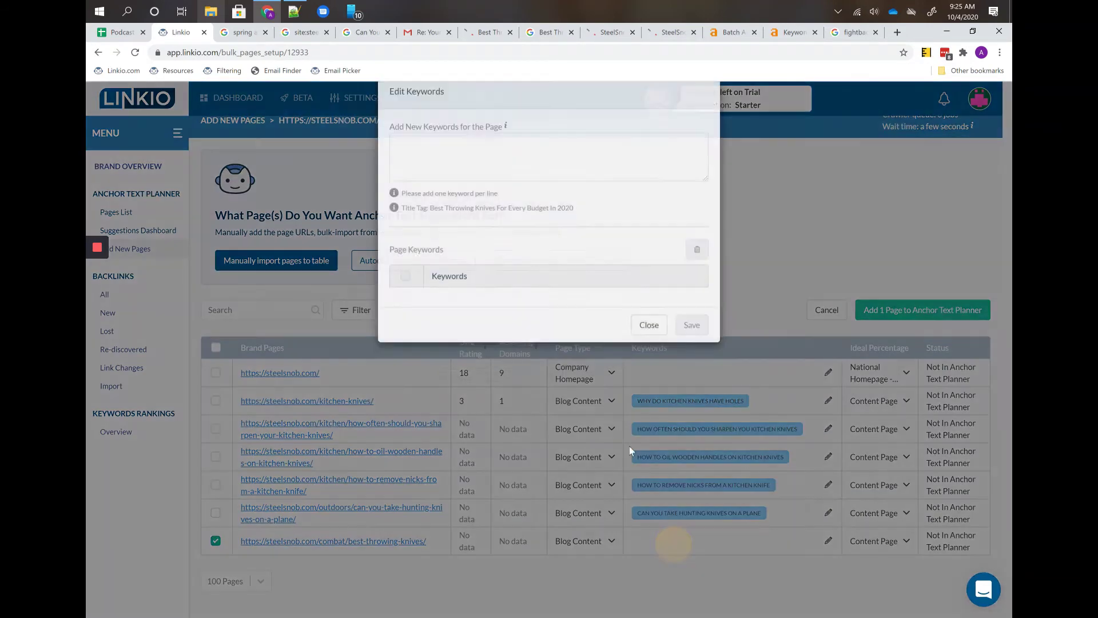
pyautogui.click(484, 182)
pyautogui.write('best thr')
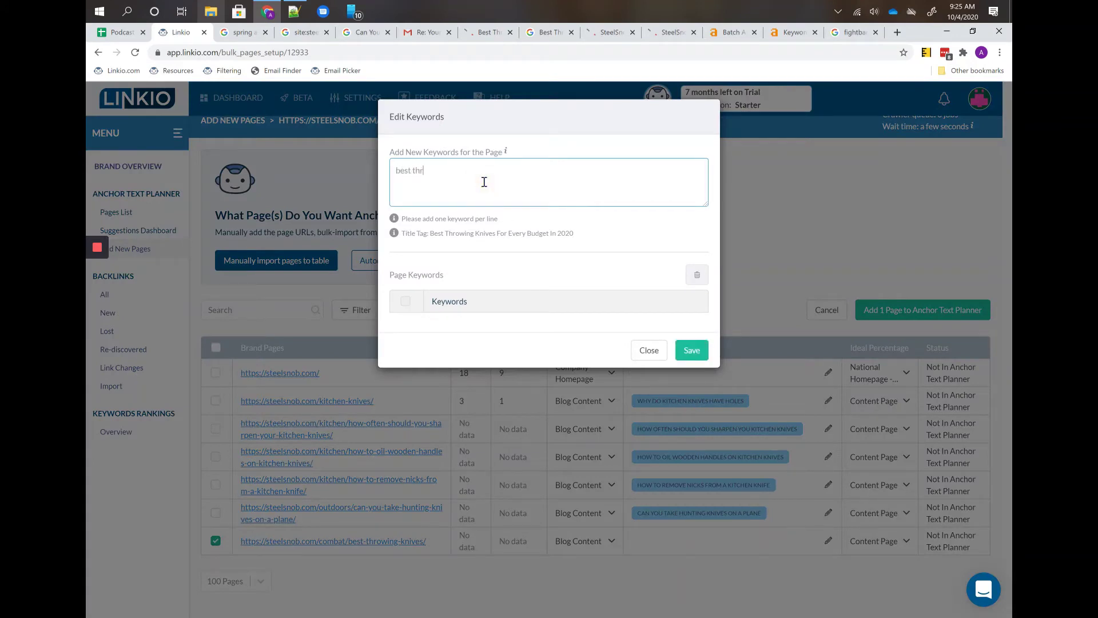
pyautogui.write('owing knives')
pyautogui.click(692, 350)
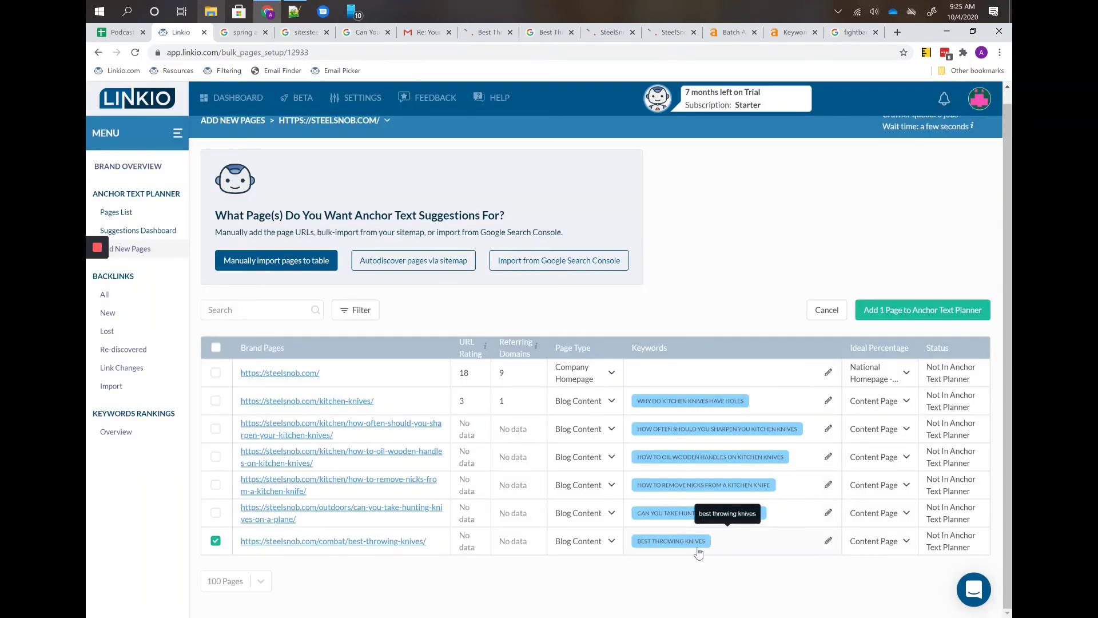
# - Add the selected page to the Anchor Text Planner and expand its details in the planner list
pyautogui.click(912, 312)
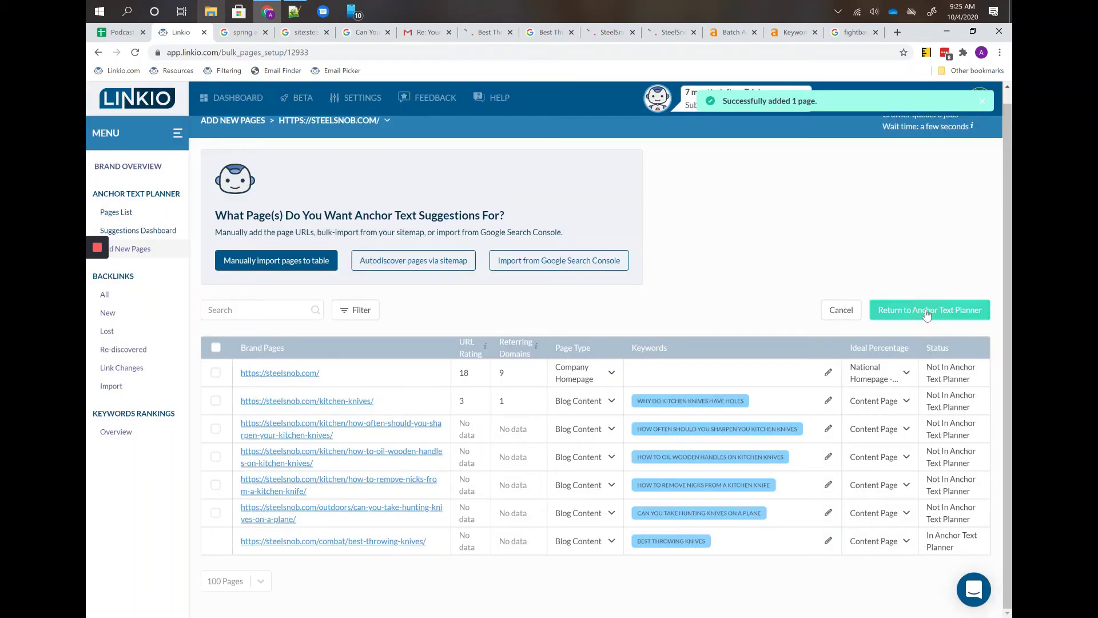
pyautogui.click(912, 312)
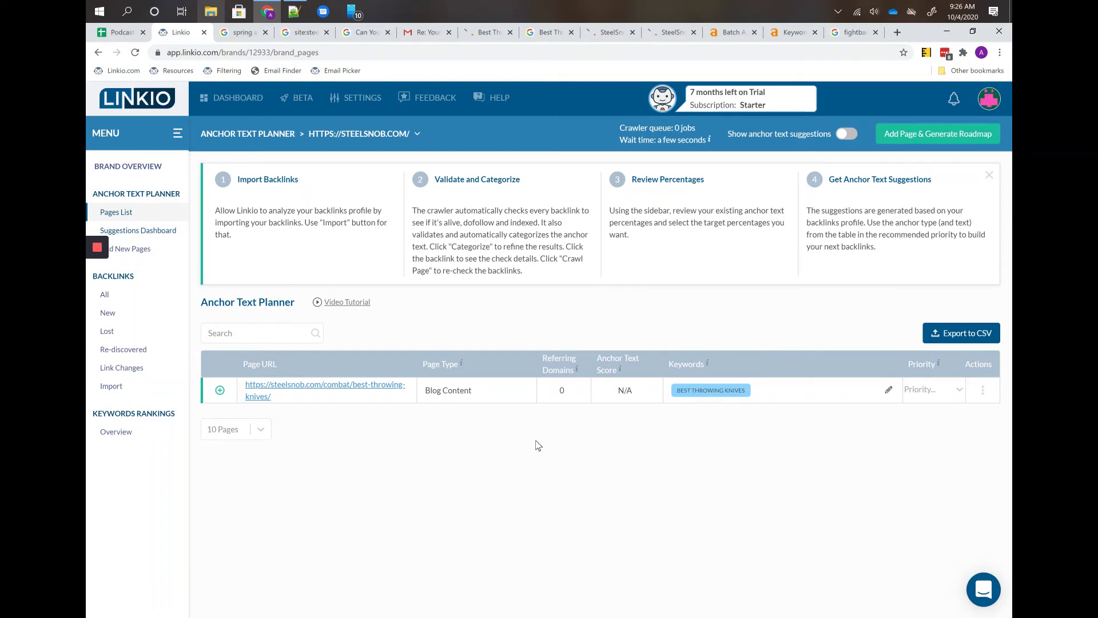
pyautogui.click(219, 390)
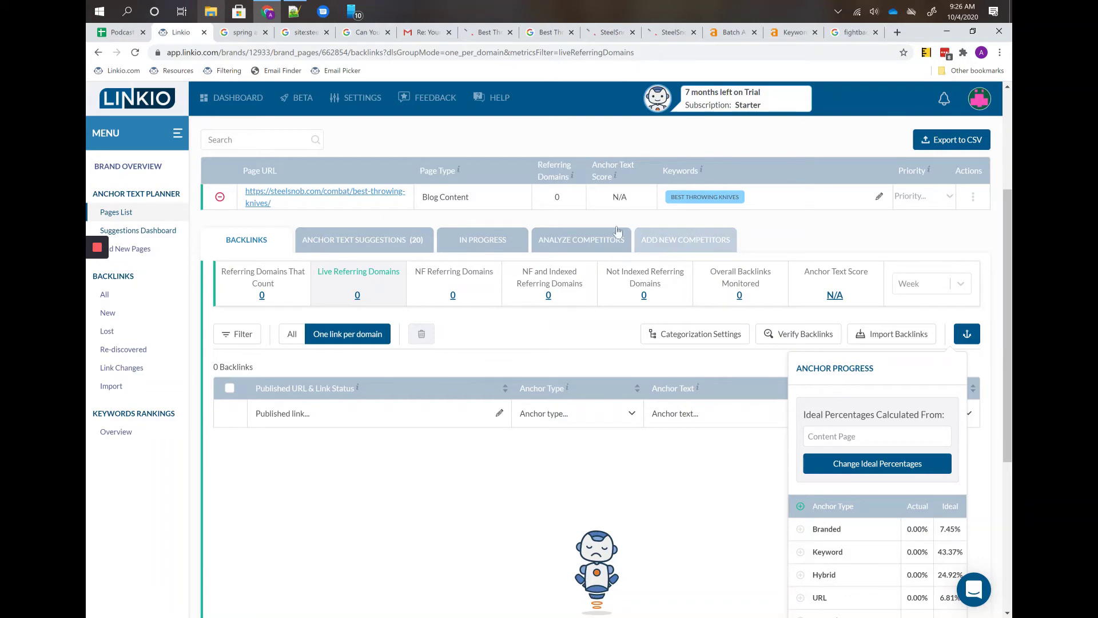
# - Autodiscover new competitors for the best-throwing-knives page
pyautogui.click(652, 234)
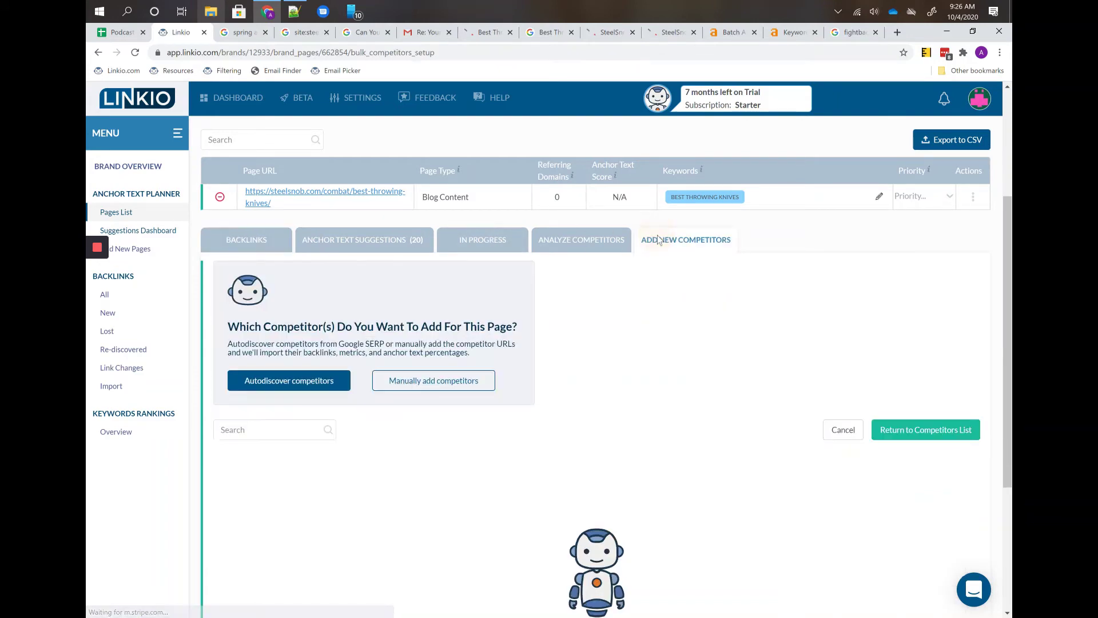
pyautogui.click(317, 388)
pyautogui.click(688, 221)
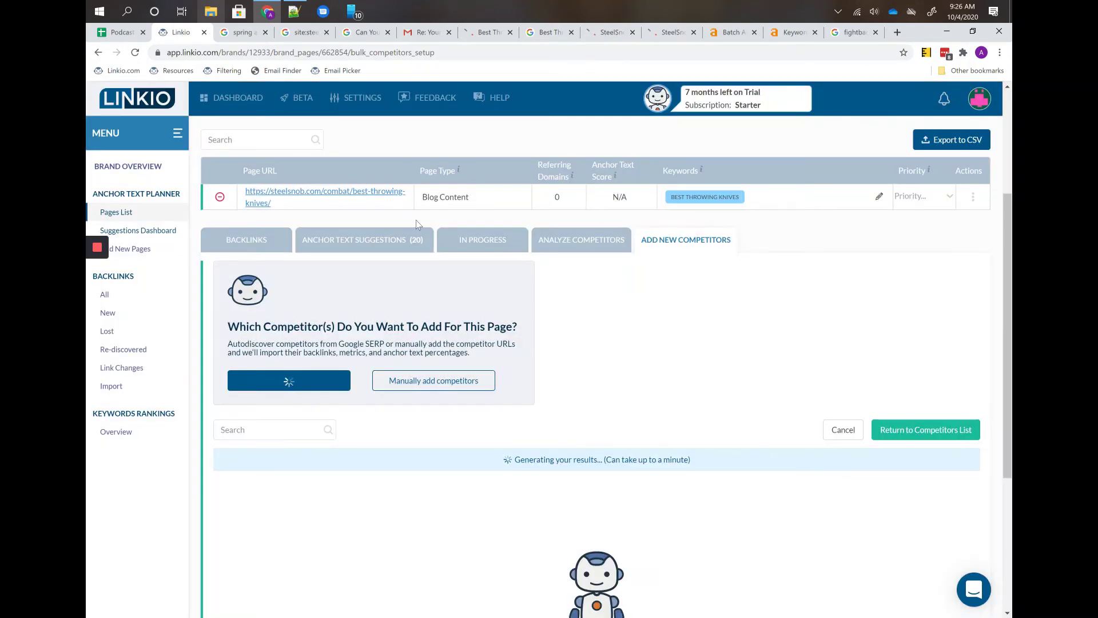
# - Select all ten discovered competitor pages and add them to the Anchor Text Planner
pyautogui.moveTo(108, 286)
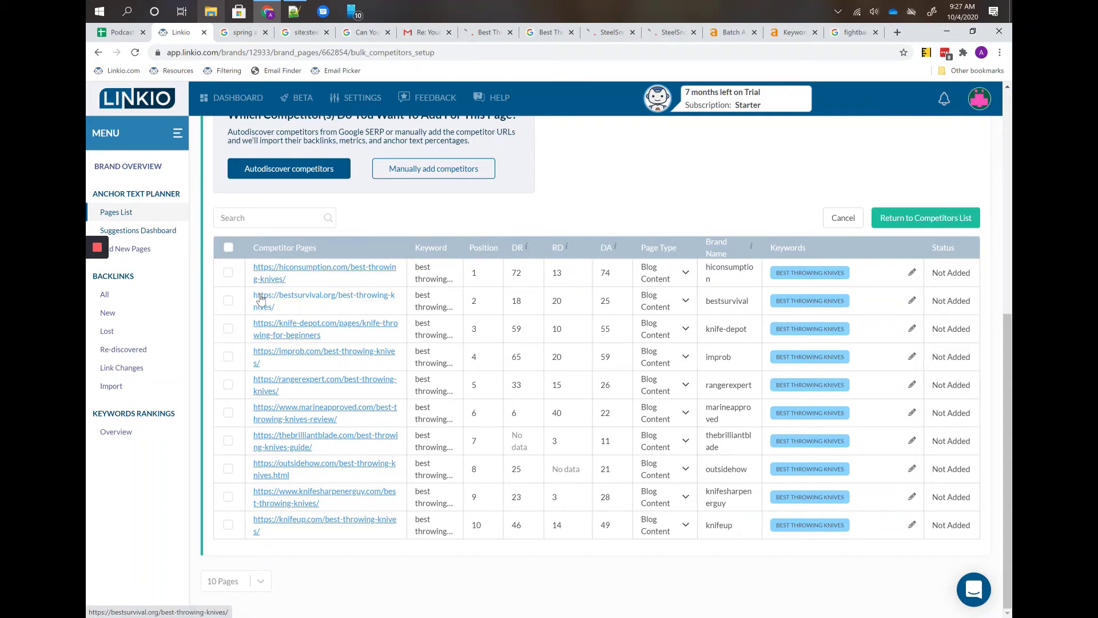
pyautogui.click(228, 247)
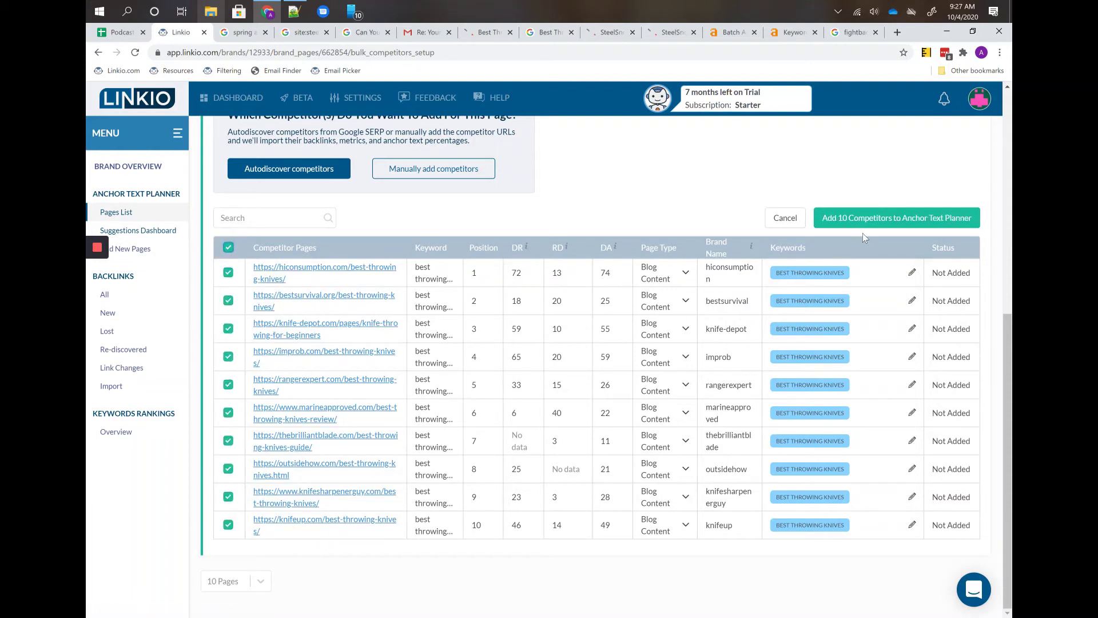
pyautogui.click(896, 217)
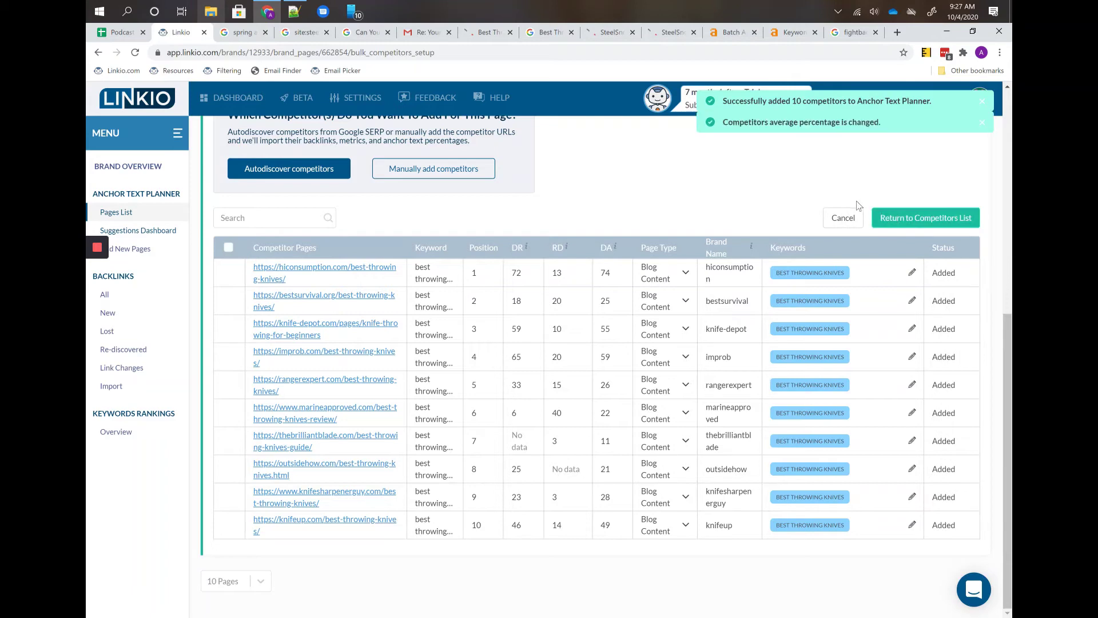
# - Return to the competitors list and examine the anchor text percentages and the estimated number of links to build
pyautogui.click(890, 219)
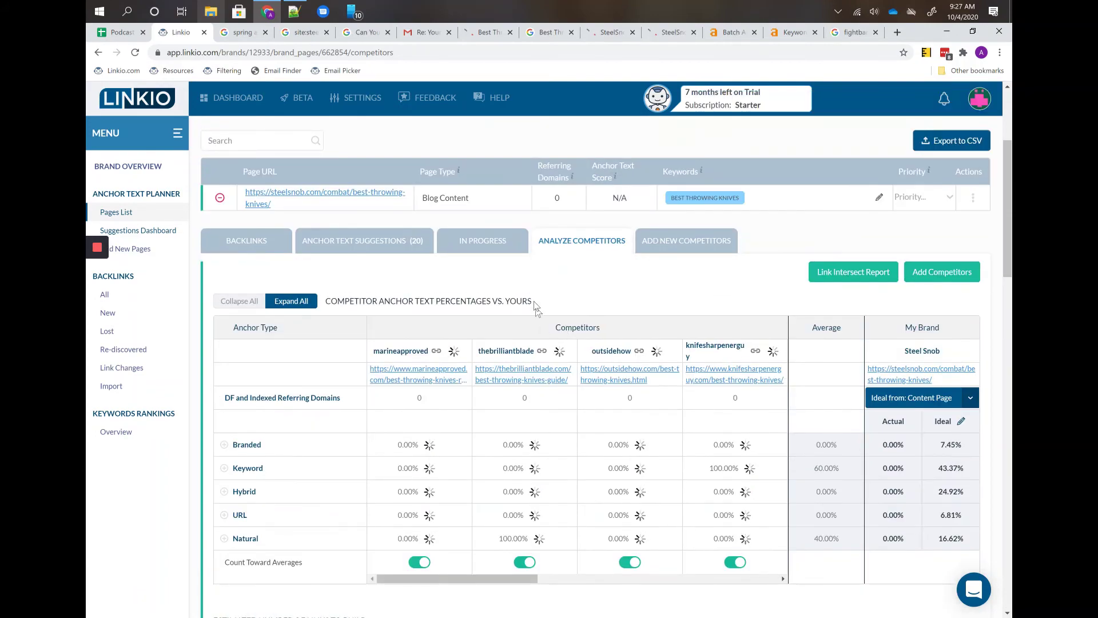
pyautogui.scroll(-4, 542, 388)
pyautogui.scroll(-1, 542, 388)
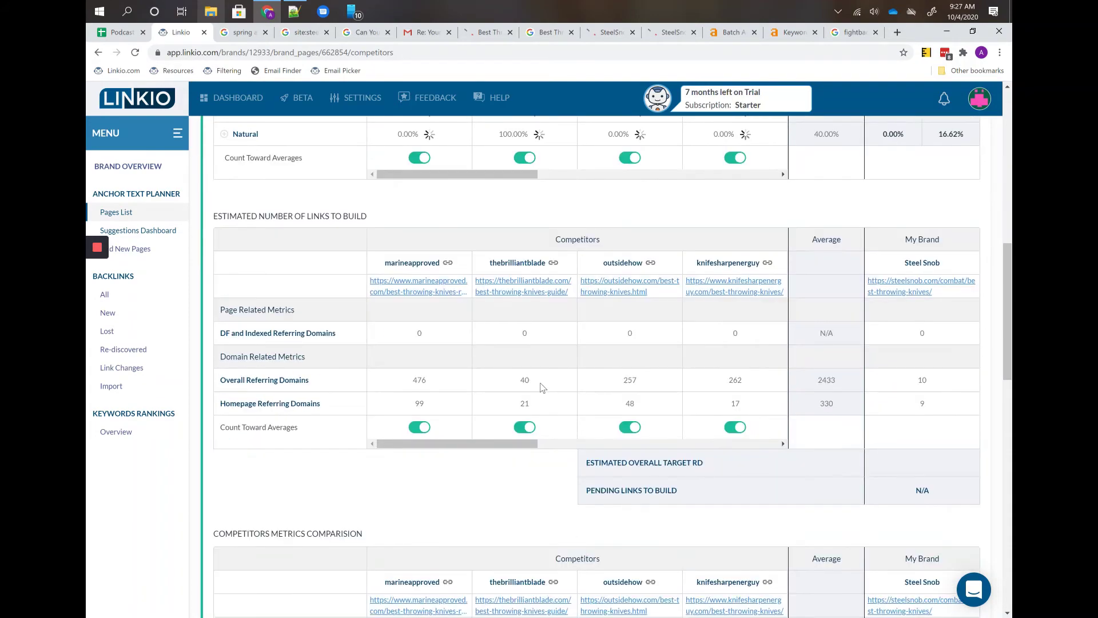
pyautogui.scroll(-3, 543, 387)
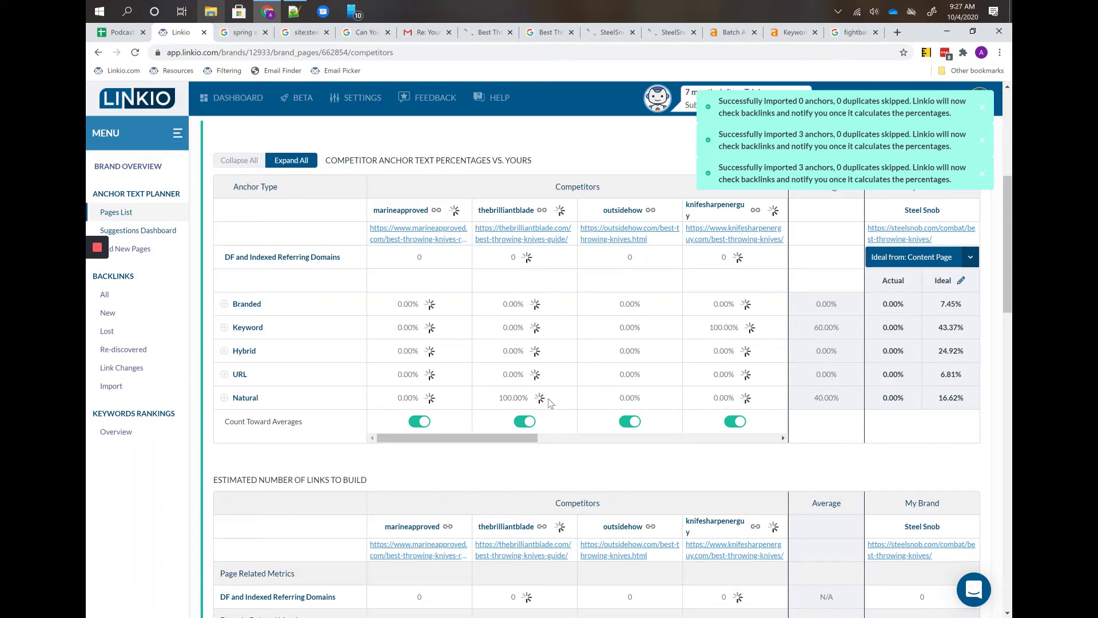
# - Review the estimated number of links to build, the competitor metrics comparison and the list of competitor pages
pyautogui.scroll(-3, 558, 461)
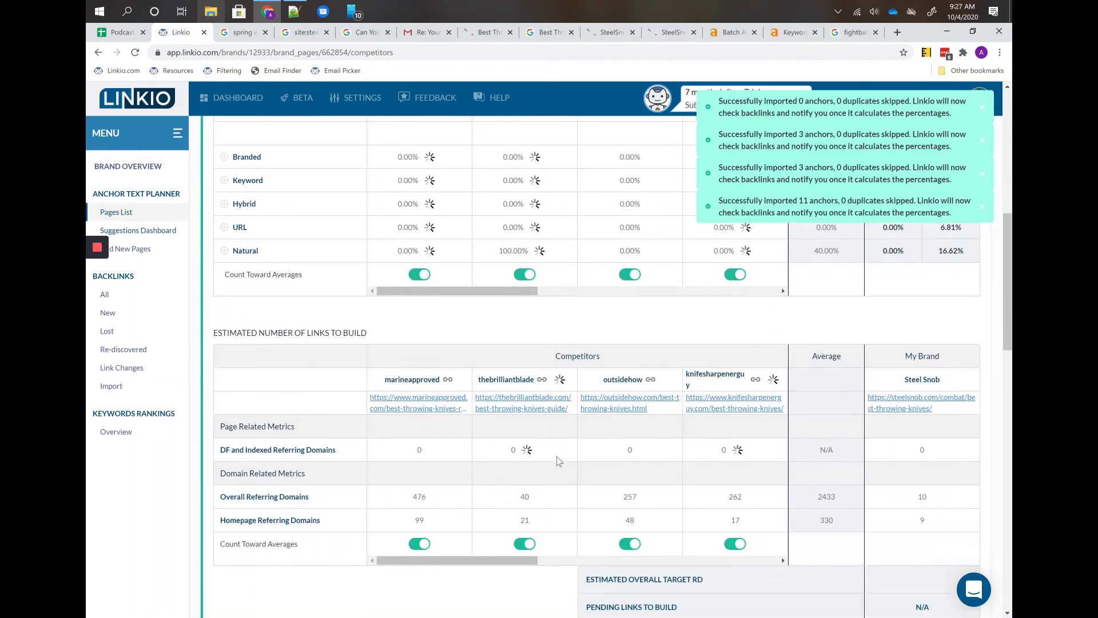
pyautogui.scroll(-2, 558, 461)
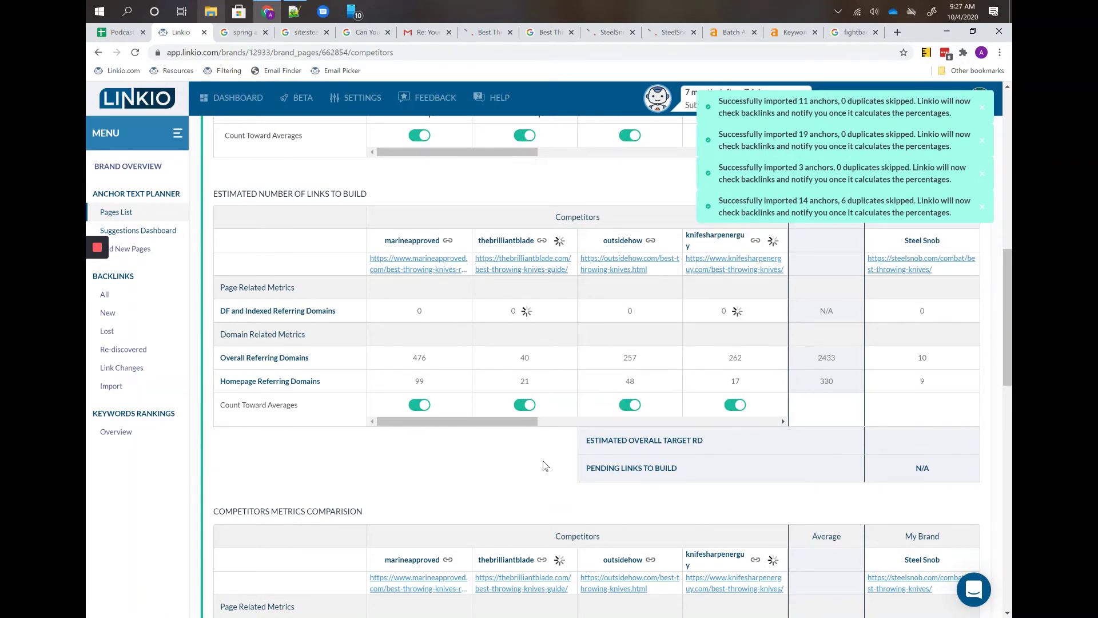
pyautogui.scroll(-4, 545, 465)
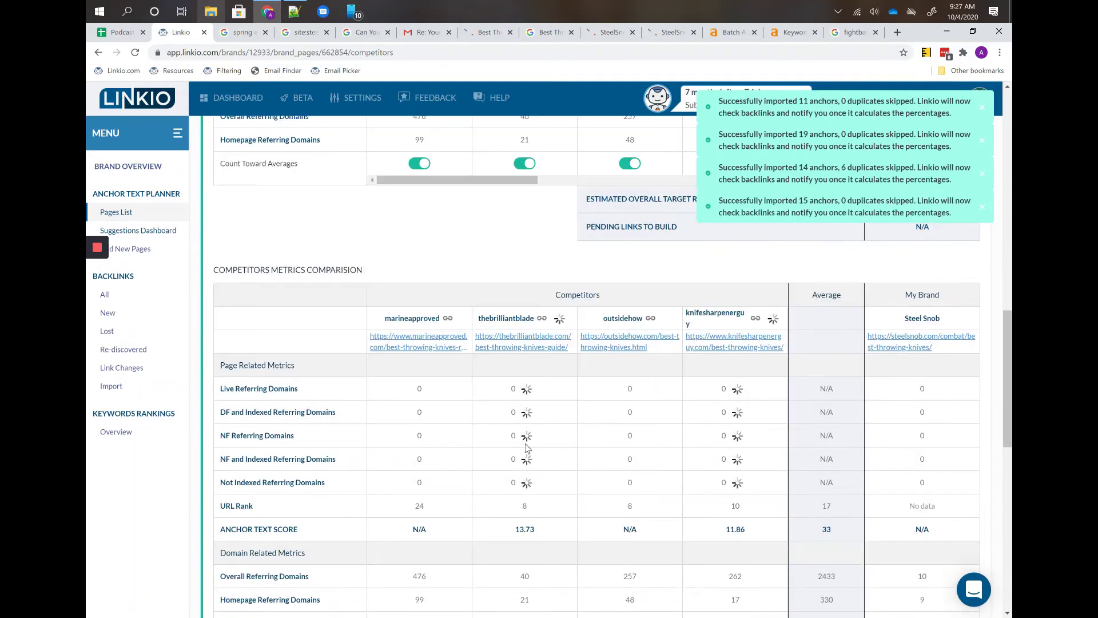
pyautogui.scroll(-3, 545, 465)
pyautogui.scroll(-7, 563, 436)
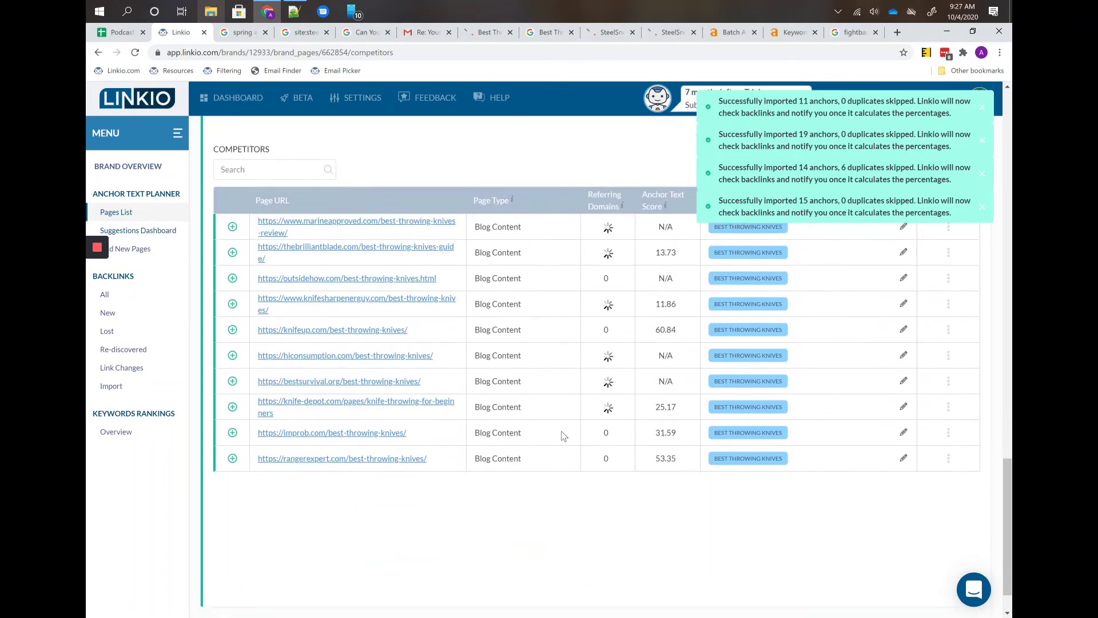
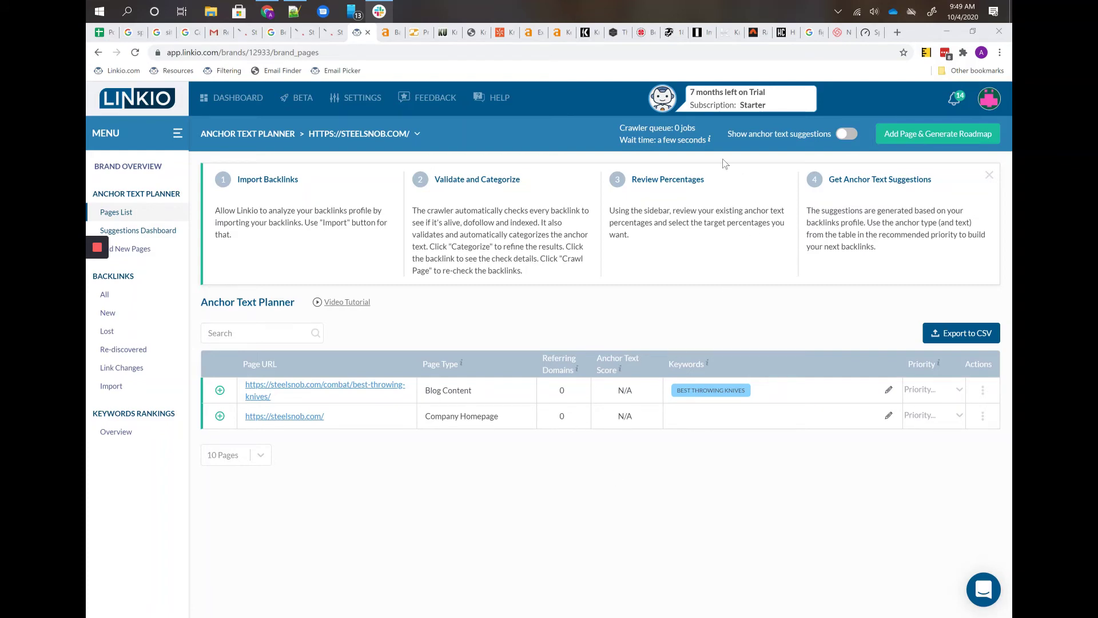
# - Switch to Ahrefs Keywords Explorer and examine the SERP overview for "best throwing knives", including the ranking pages' referring domains
pyautogui.click(559, 32)
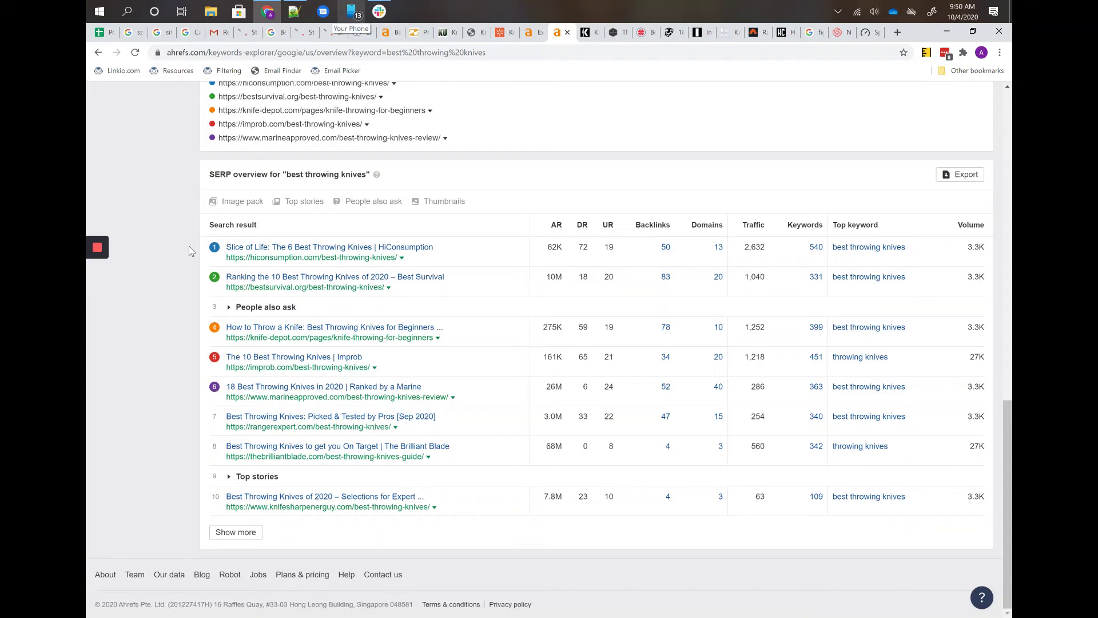
pyautogui.moveTo(191, 247); pyautogui.dragTo(183, 362)
pyautogui.scroll(5, 190, 404)
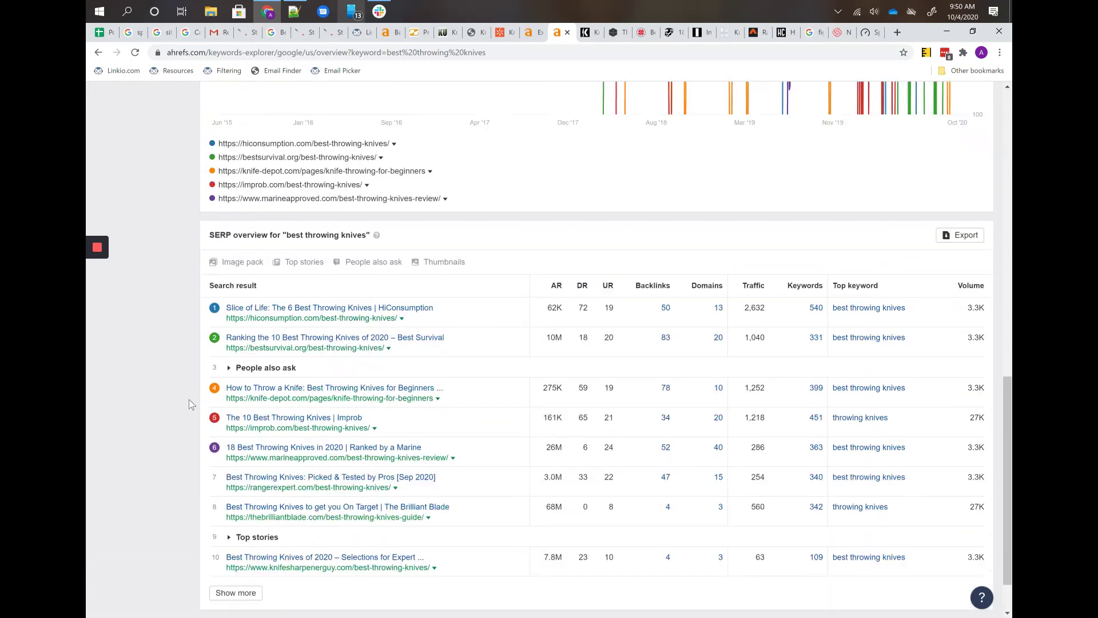
pyautogui.scroll(9, 190, 404)
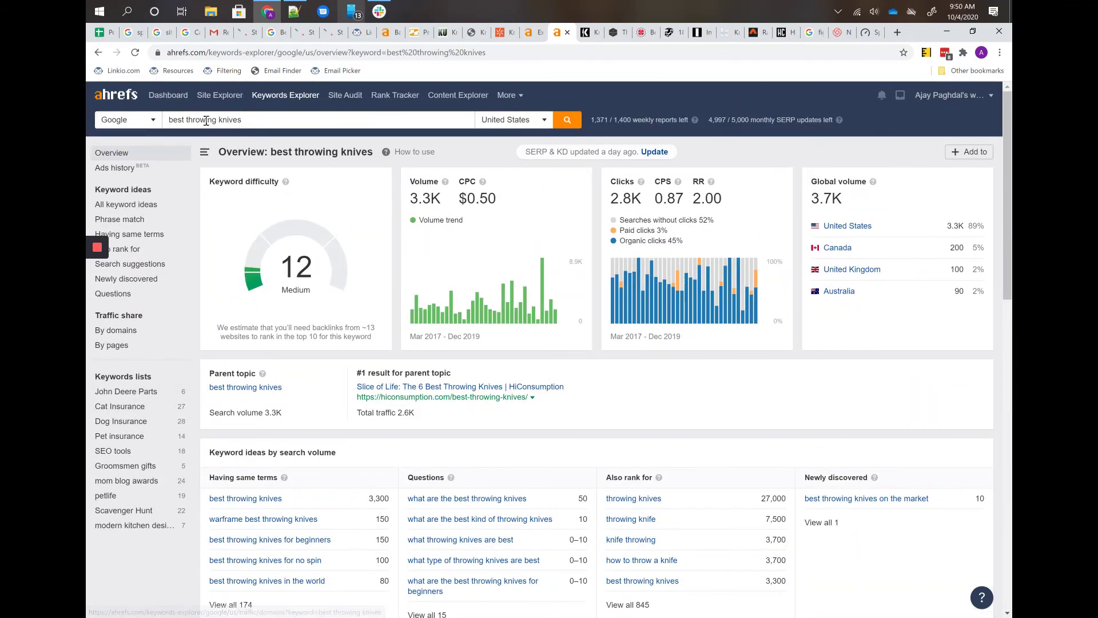
pyautogui.scroll(-14, 218, 137)
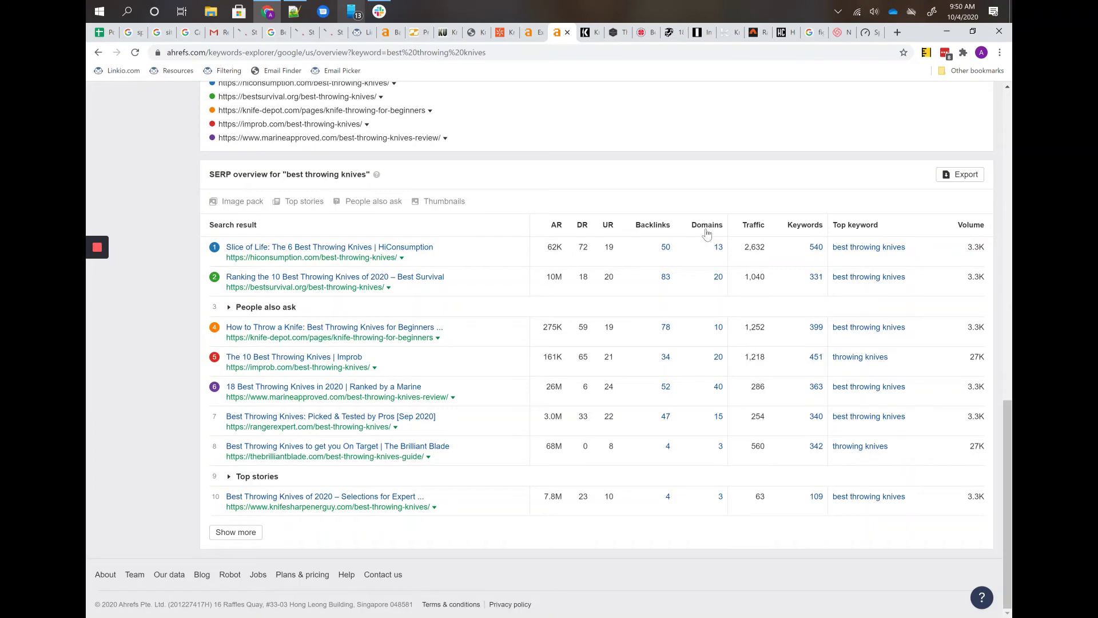
pyautogui.moveTo(709, 235)
pyautogui.moveTo(710, 235); pyautogui.dragTo(695, 179)
pyautogui.click(684, 182)
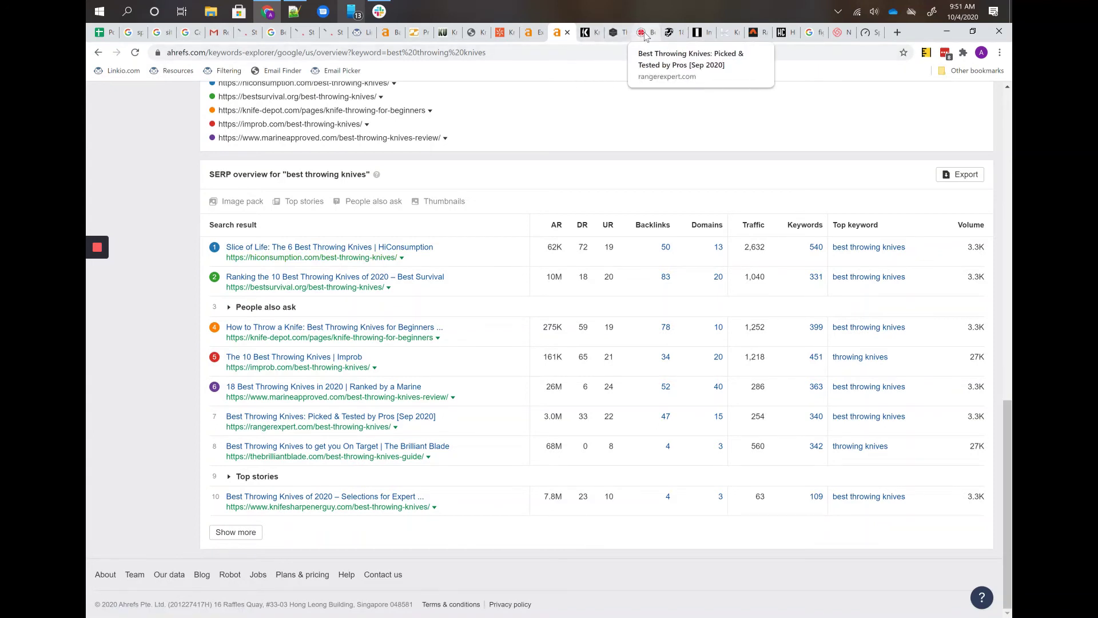
# - Look through the open competitor sites, including the Improb and Knife Depot homepages and Best Survival's throwing knives article
pyautogui.click(700, 34)
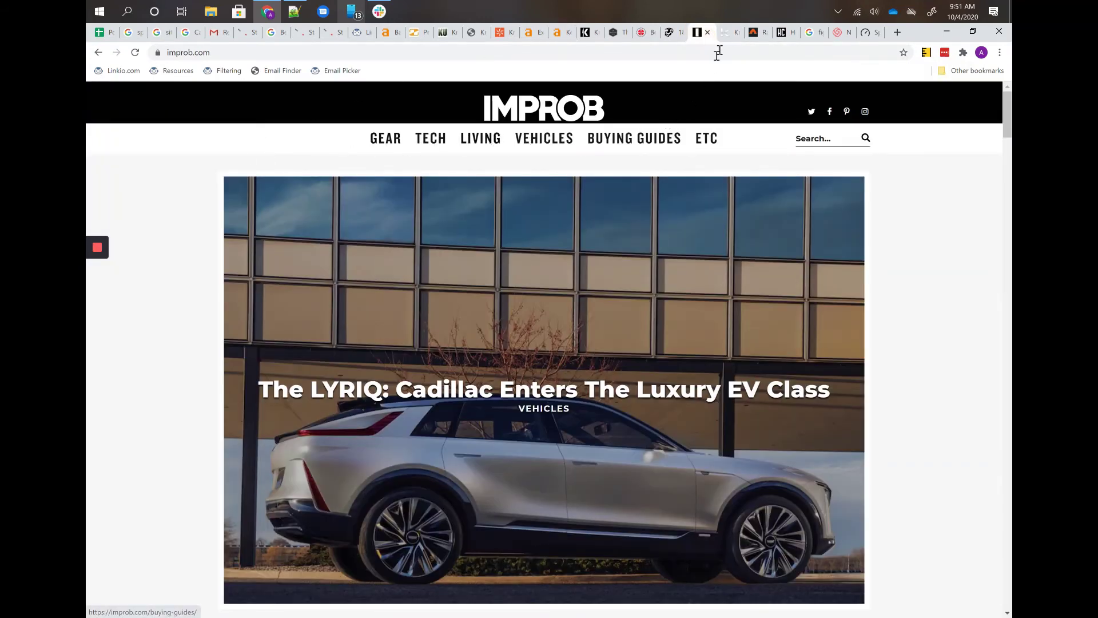
pyautogui.click(730, 34)
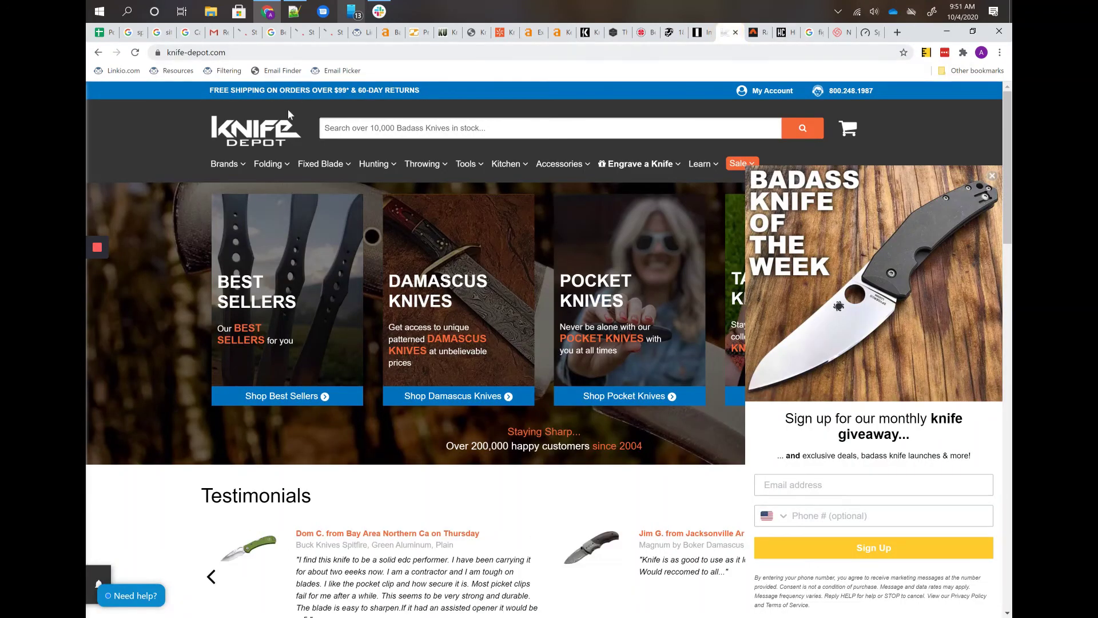
pyautogui.click(761, 32)
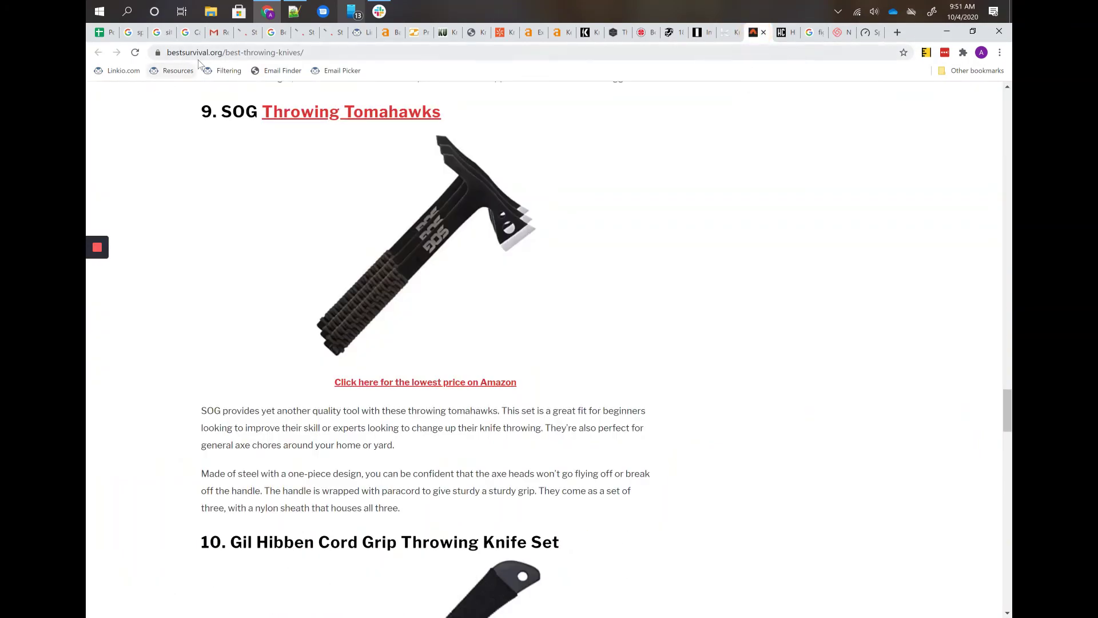
pyautogui.scroll(20, 295, 177)
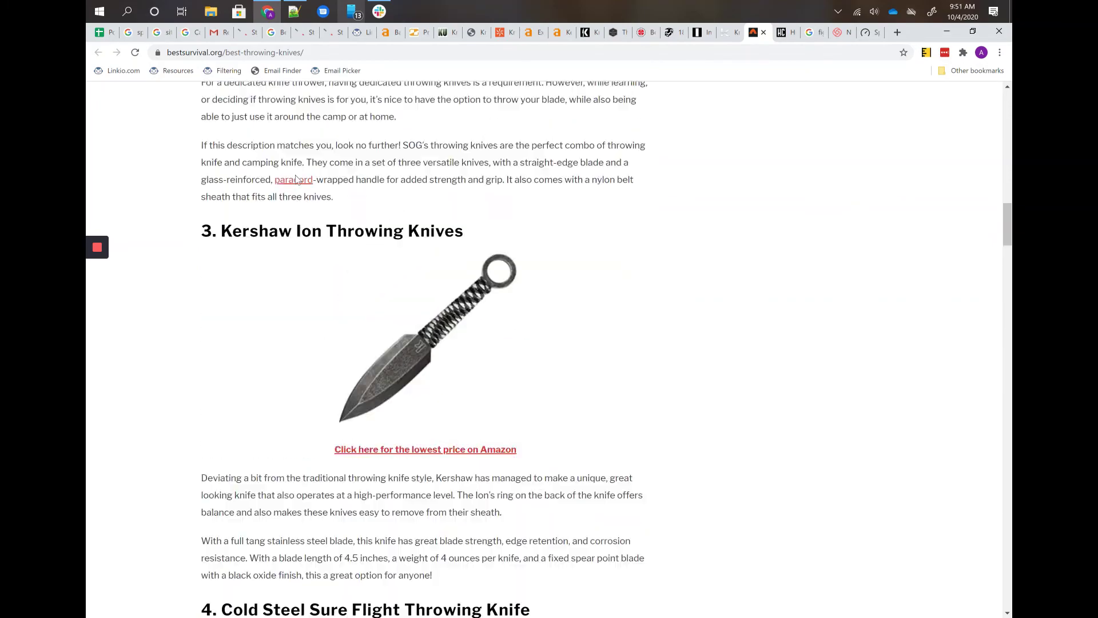
pyautogui.scroll(15, 296, 180)
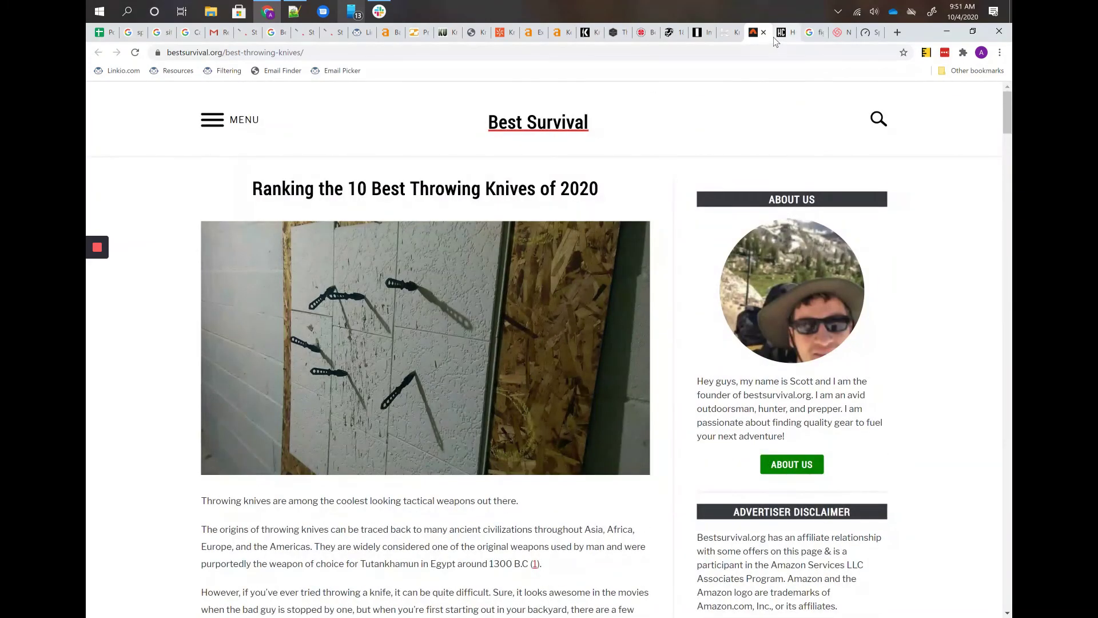
pyautogui.click(775, 34)
pyautogui.click(814, 33)
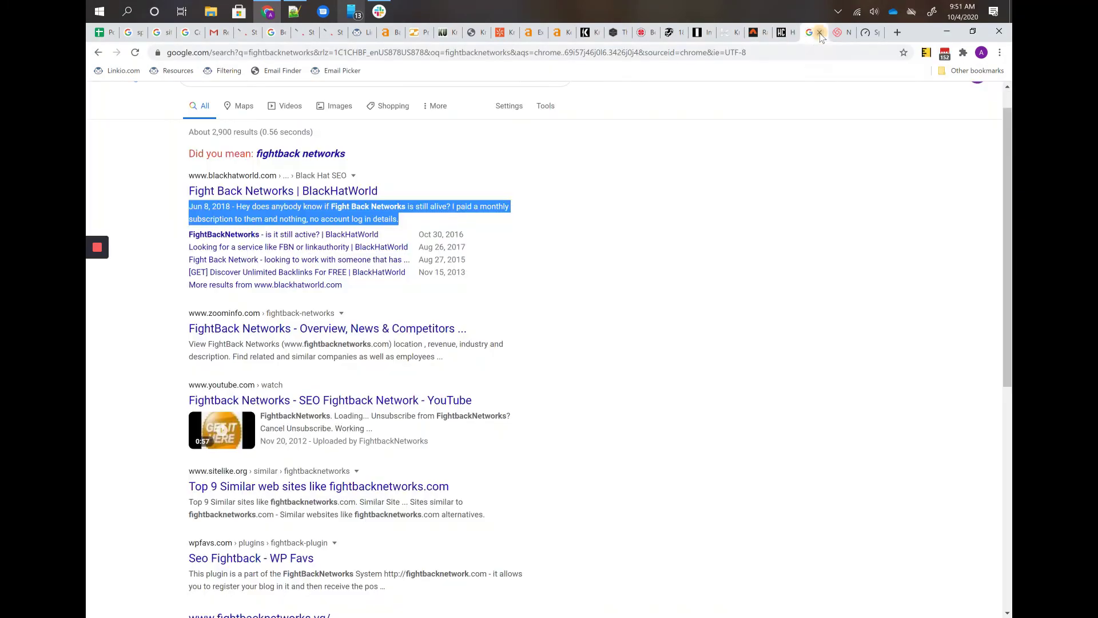
pyautogui.click(846, 35)
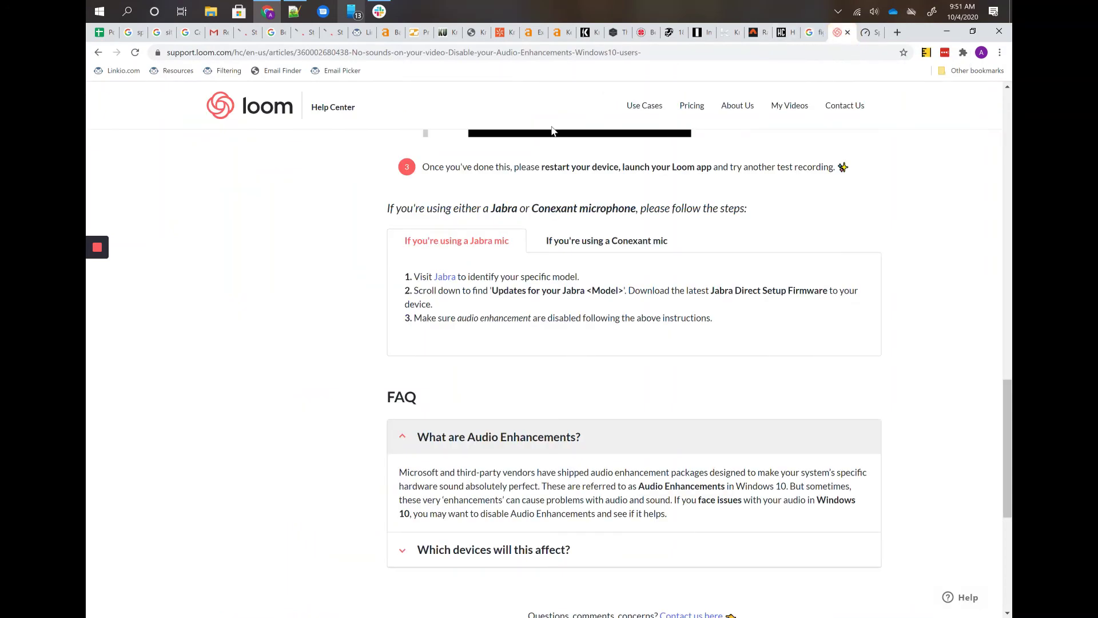
# - View the Marine Approved and Ranger Expert throwing knives guides and The Brilliant Blade's homepage
pyautogui.click(668, 34)
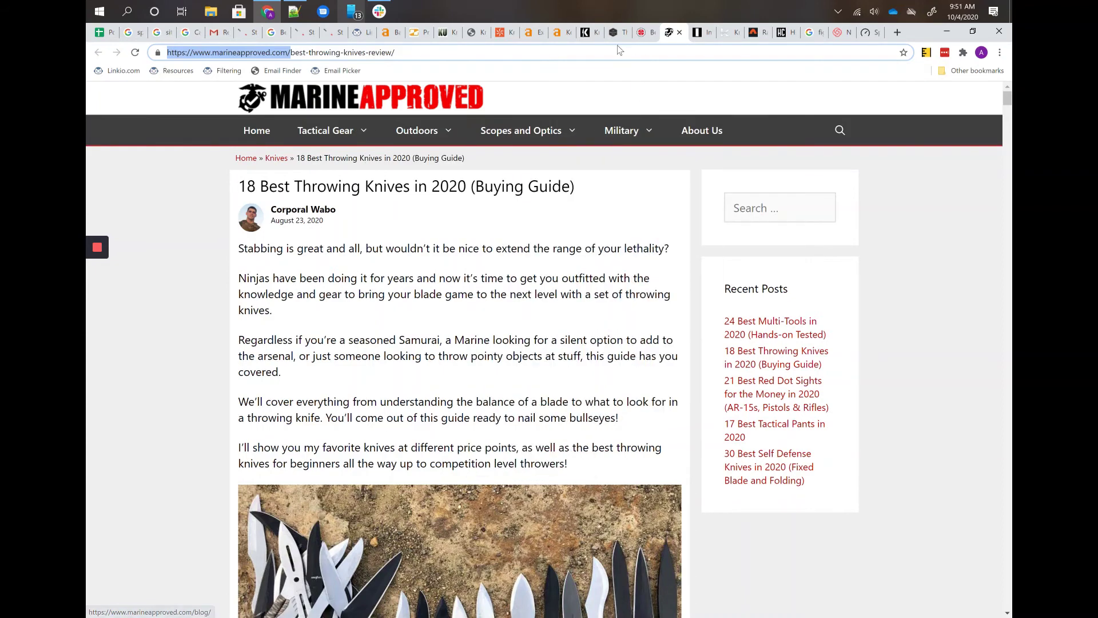
pyautogui.click(650, 33)
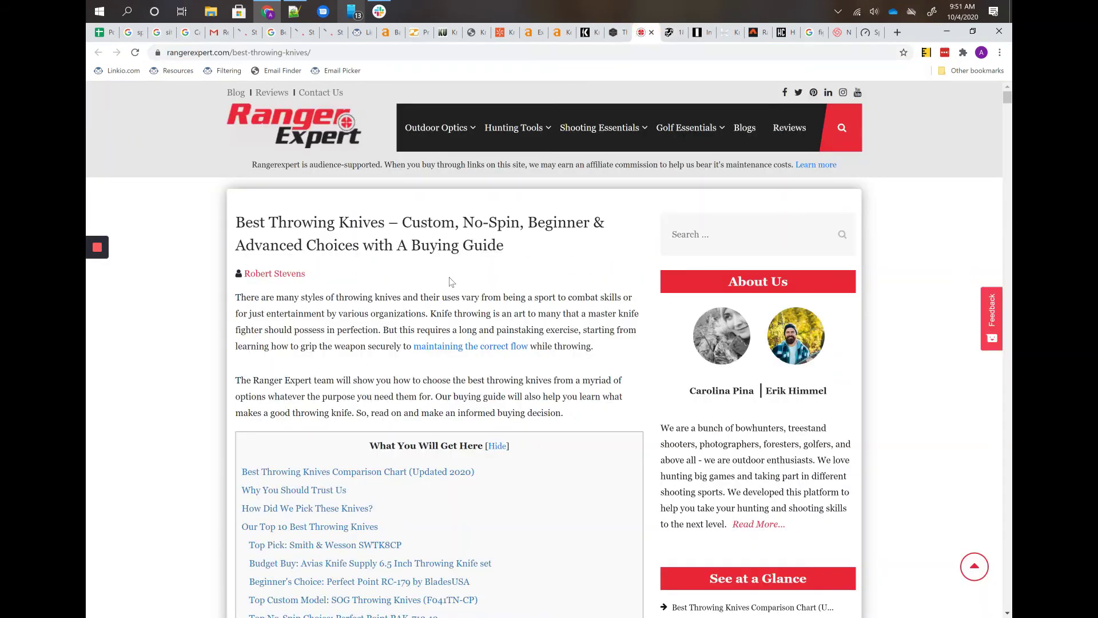
pyautogui.click(620, 42)
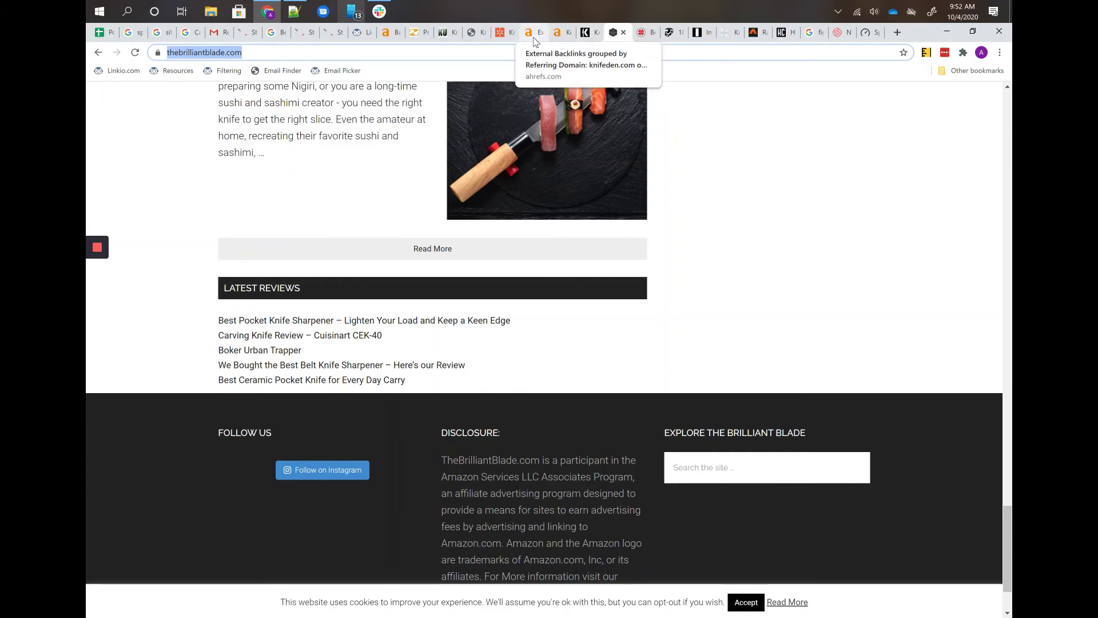
# - Return to the "best throwing knives" overview in Ahrefs and compare its keyword difficulty with the top-ranking search results
pyautogui.click(553, 34)
pyautogui.rightClick(552, 35)
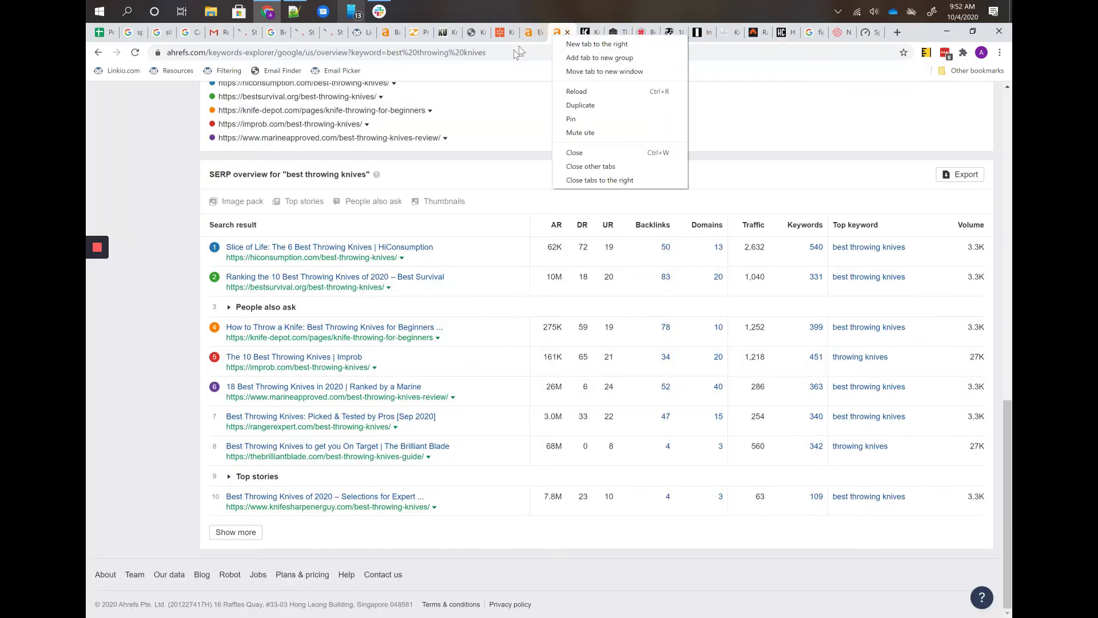
pyautogui.click(503, 191)
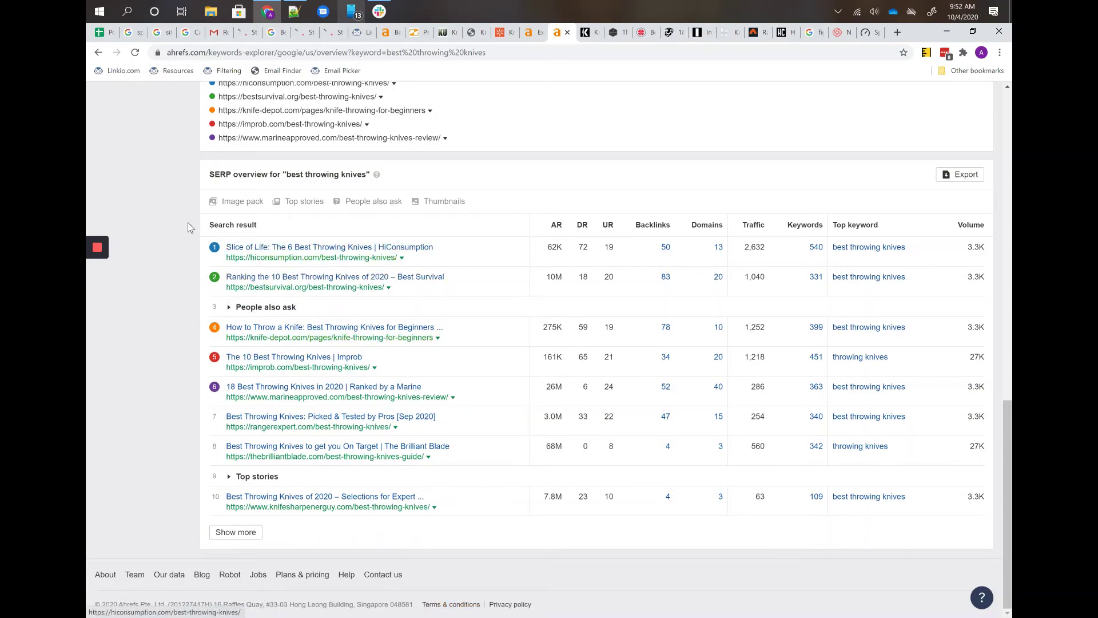
pyautogui.scroll(15, 188, 226)
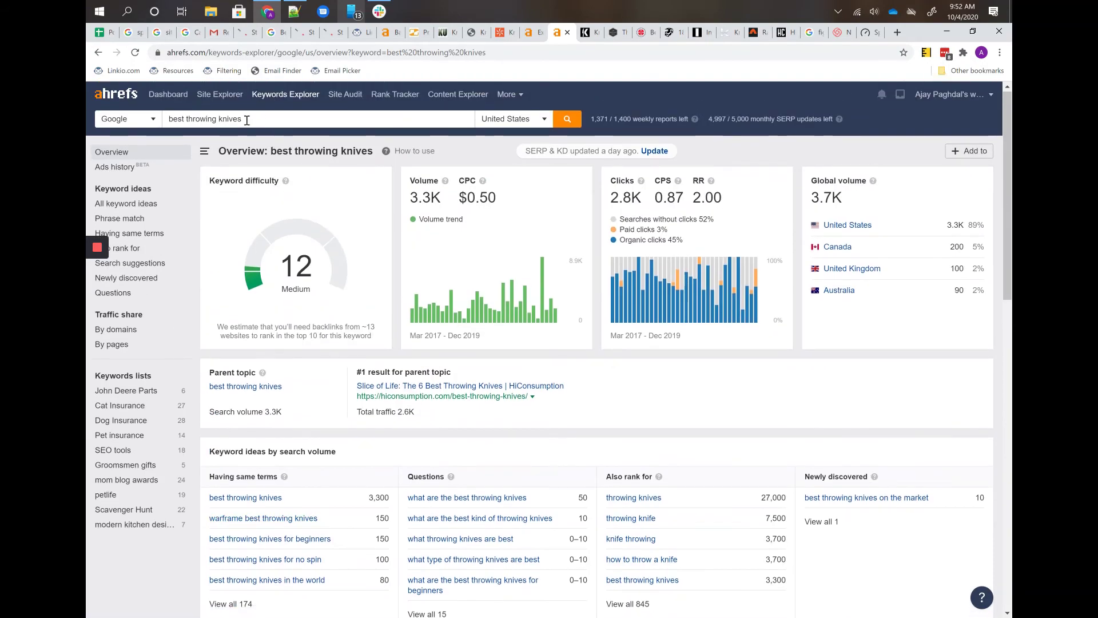
pyautogui.scroll(-15, 348, 261)
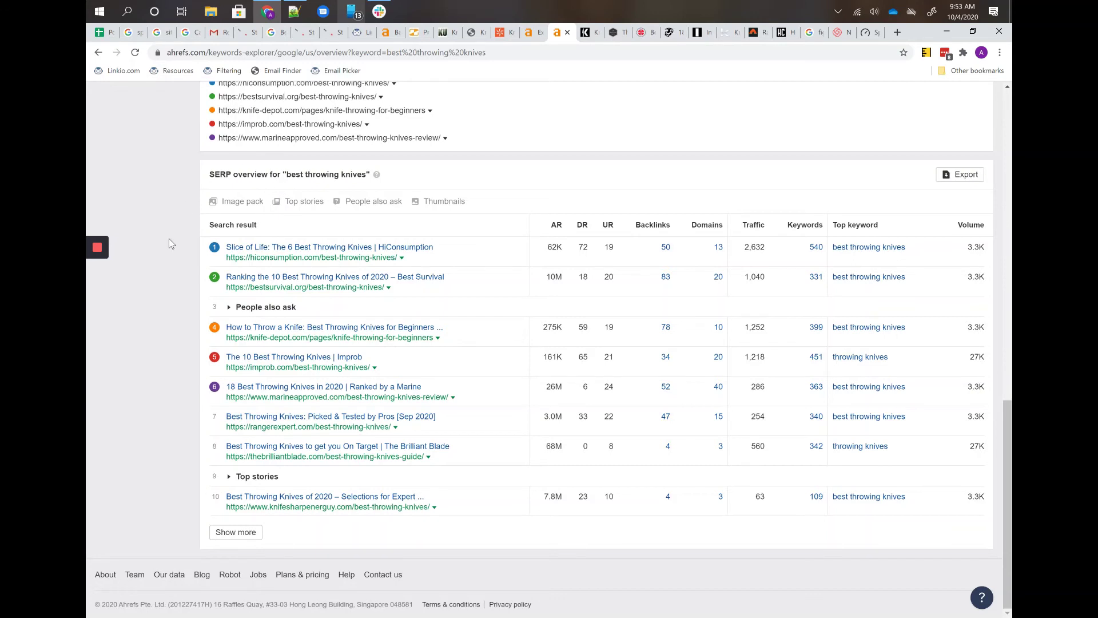
pyautogui.moveTo(198, 255); pyautogui.dragTo(442, 403)
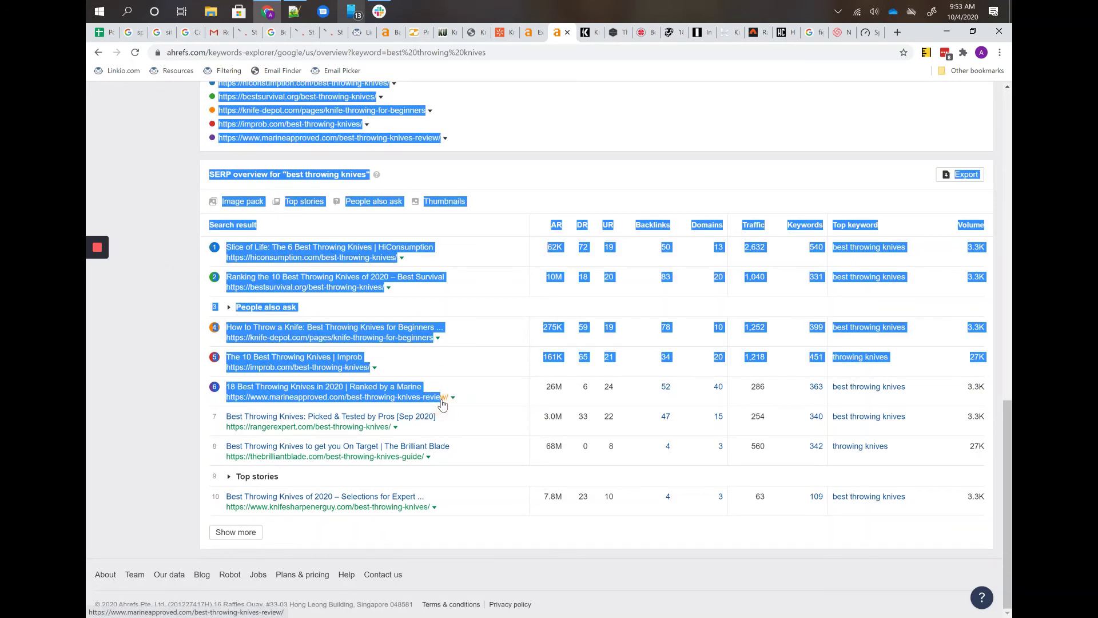
pyautogui.click(194, 370)
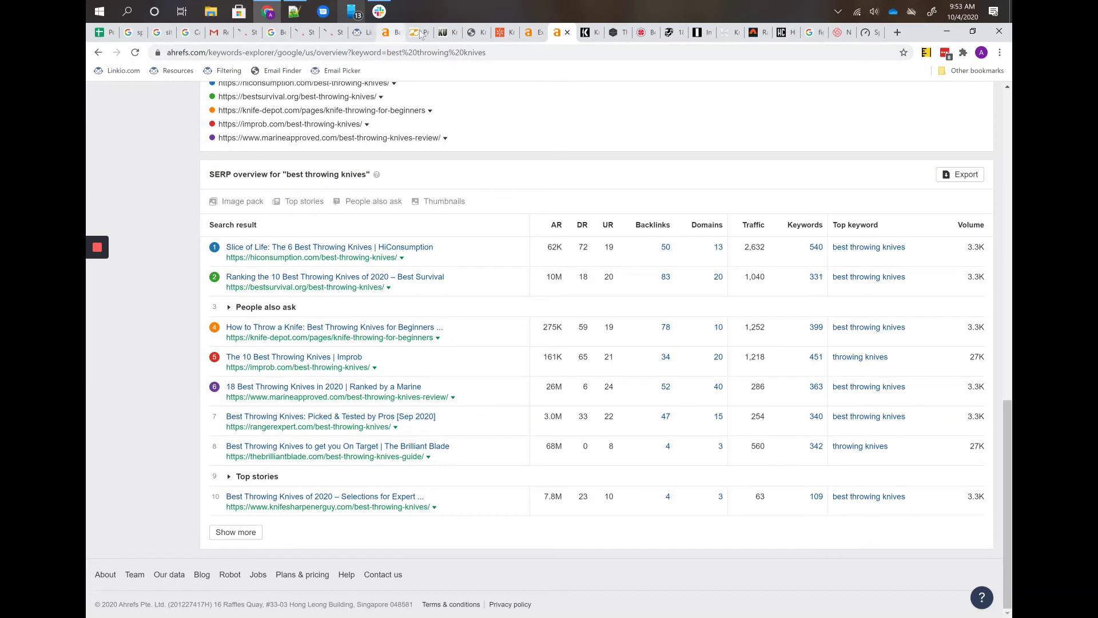
# - Revisit the Steel Snob and BladeOps homepages and review the four competitor domains in Ahrefs Quick Batch Analysis
pyautogui.click(247, 33)
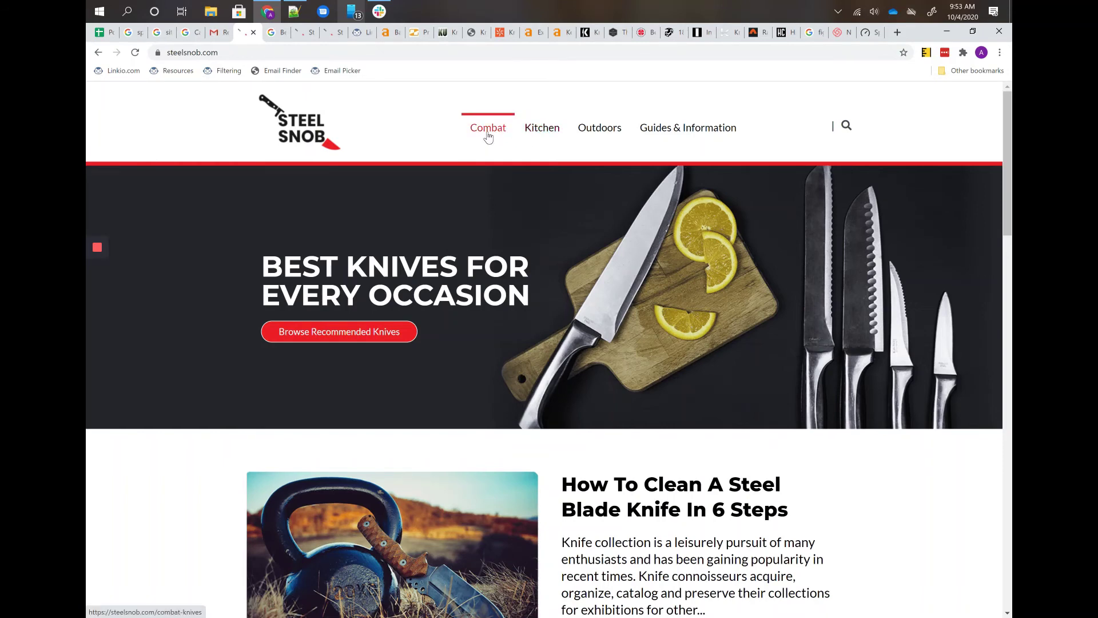
pyautogui.click(416, 34)
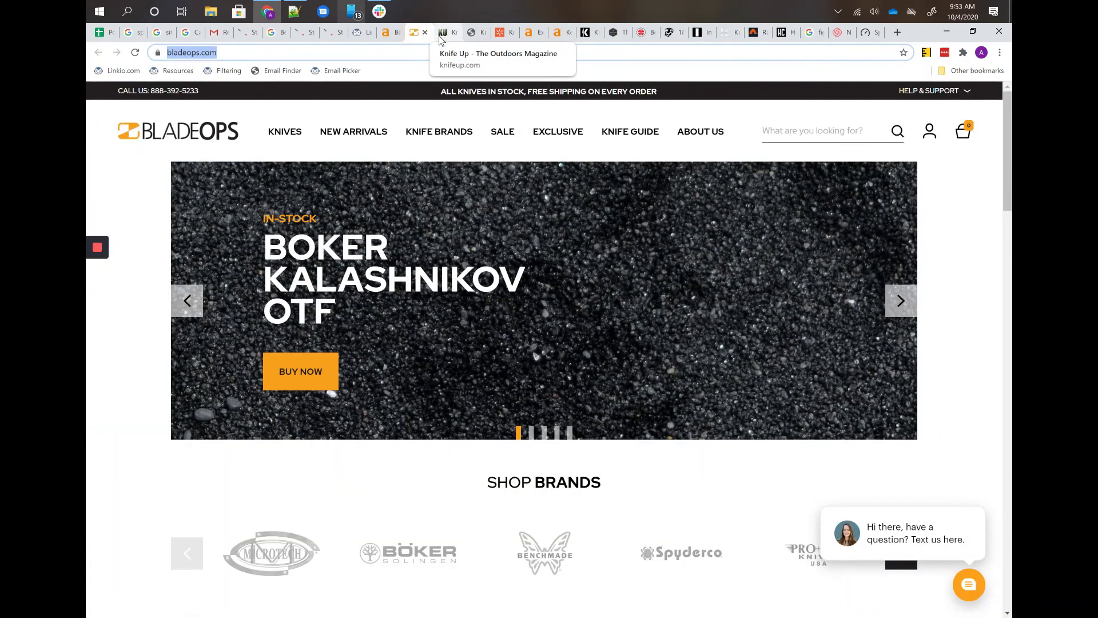
pyautogui.click(386, 35)
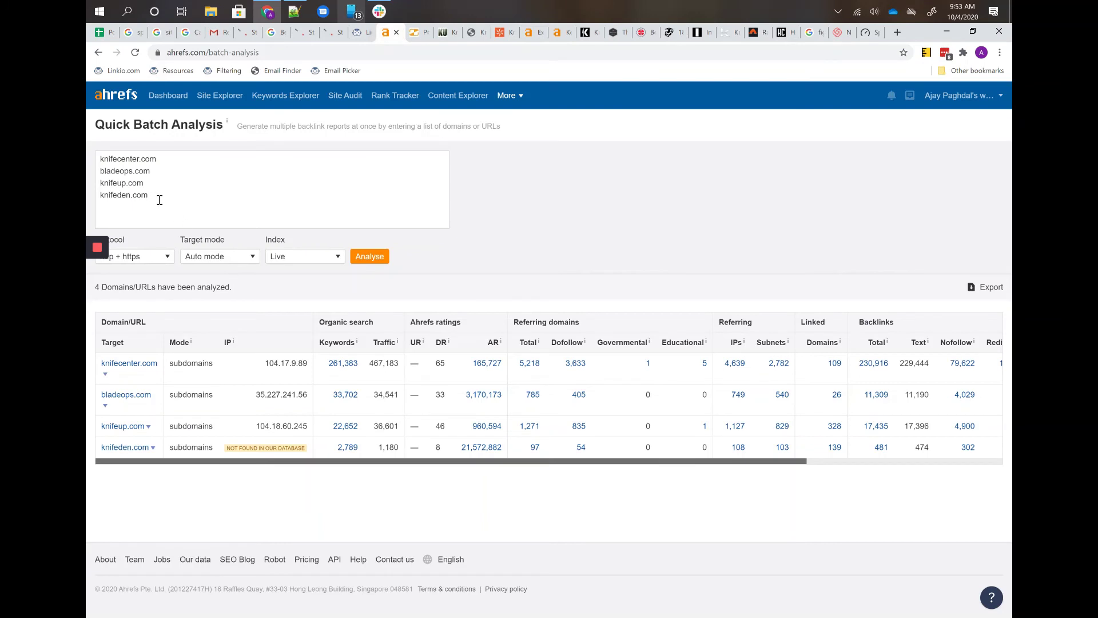
pyautogui.moveTo(154, 198); pyautogui.dragTo(95, 147)
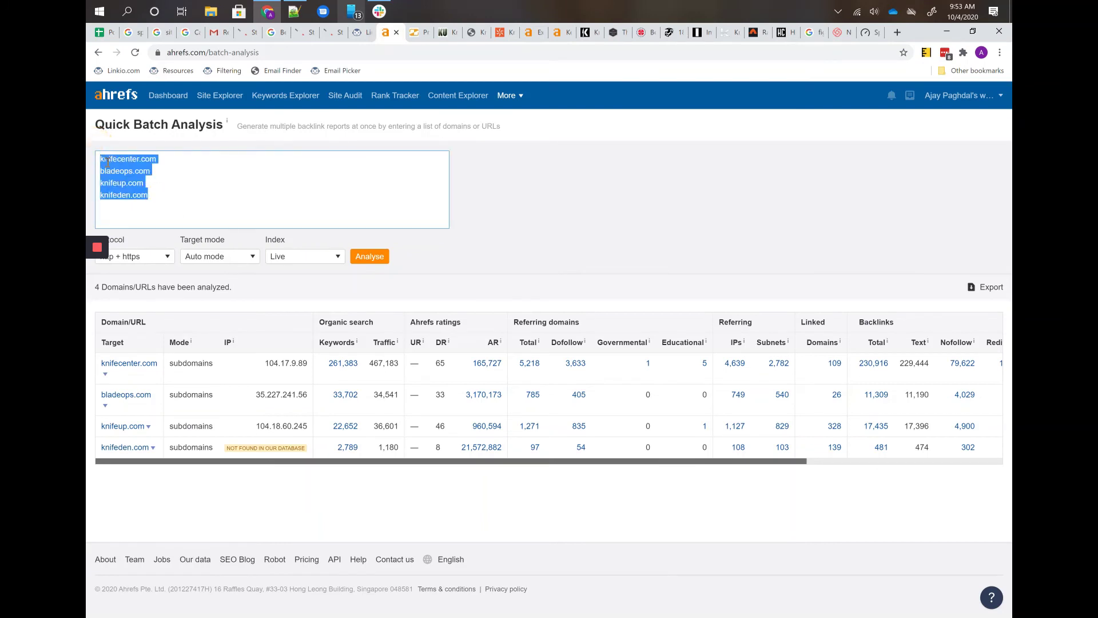
pyautogui.click(143, 158)
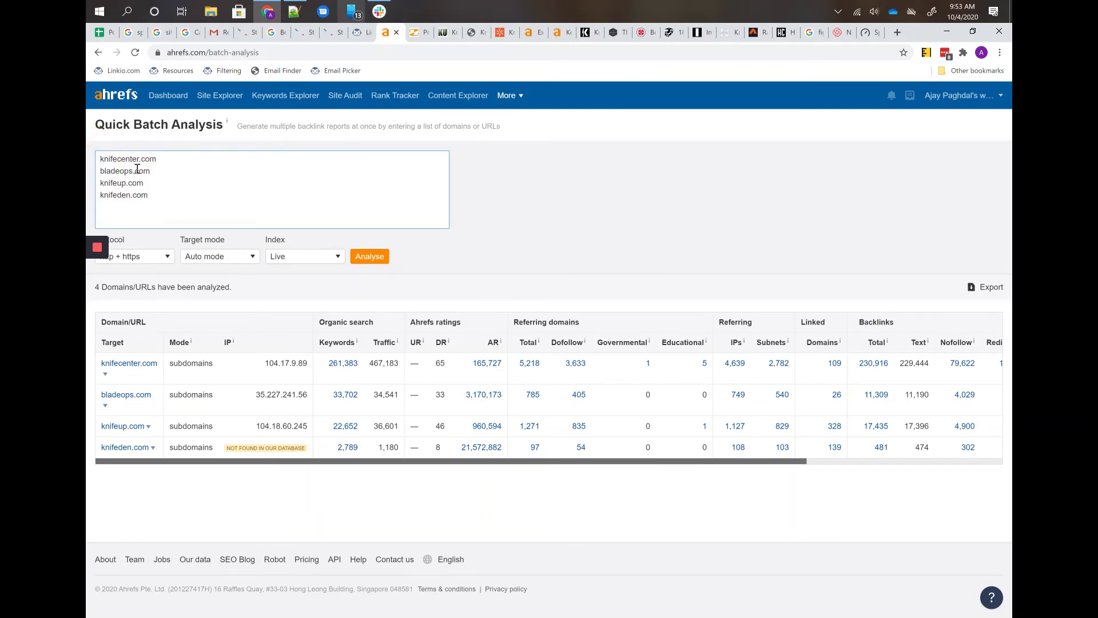
pyautogui.click(133, 196)
# - Go back to the Ahrefs keyword report and review its SERP overview, position history and keyword metrics for "best throwing knives"
pyautogui.click(559, 40)
pyautogui.scroll(10, 502, 296)
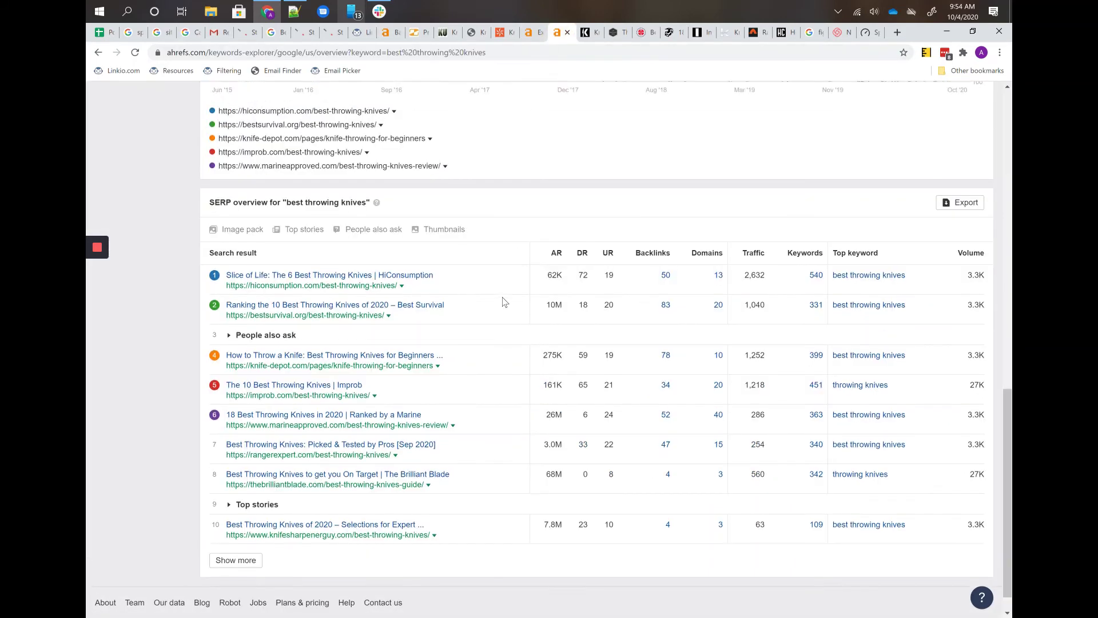
pyautogui.scroll(-9, 590, 404)
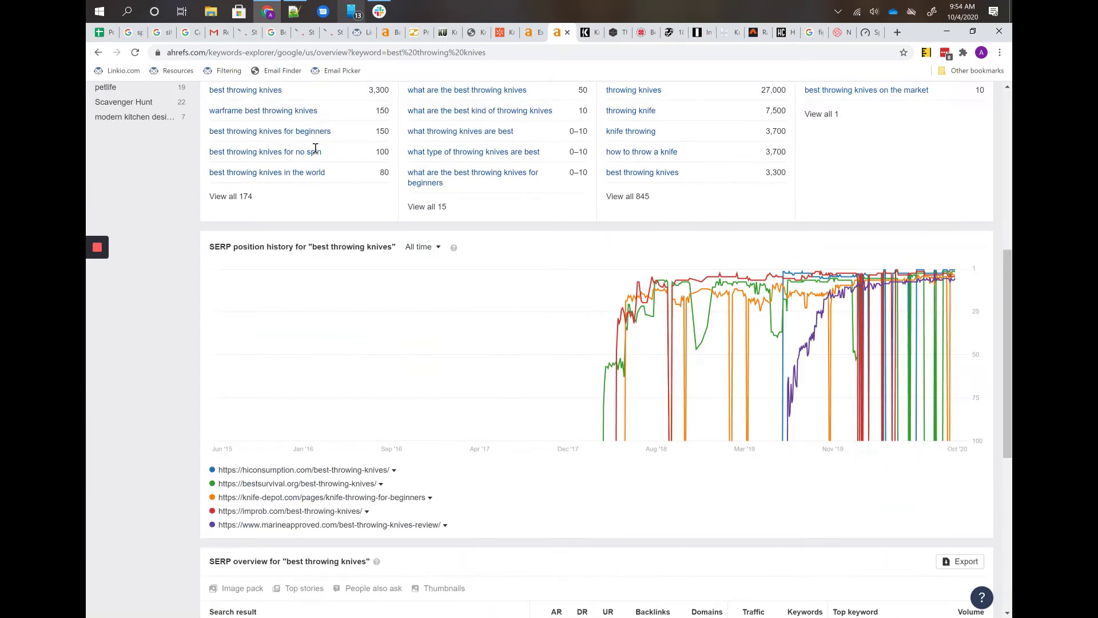
pyautogui.scroll(-3, 590, 404)
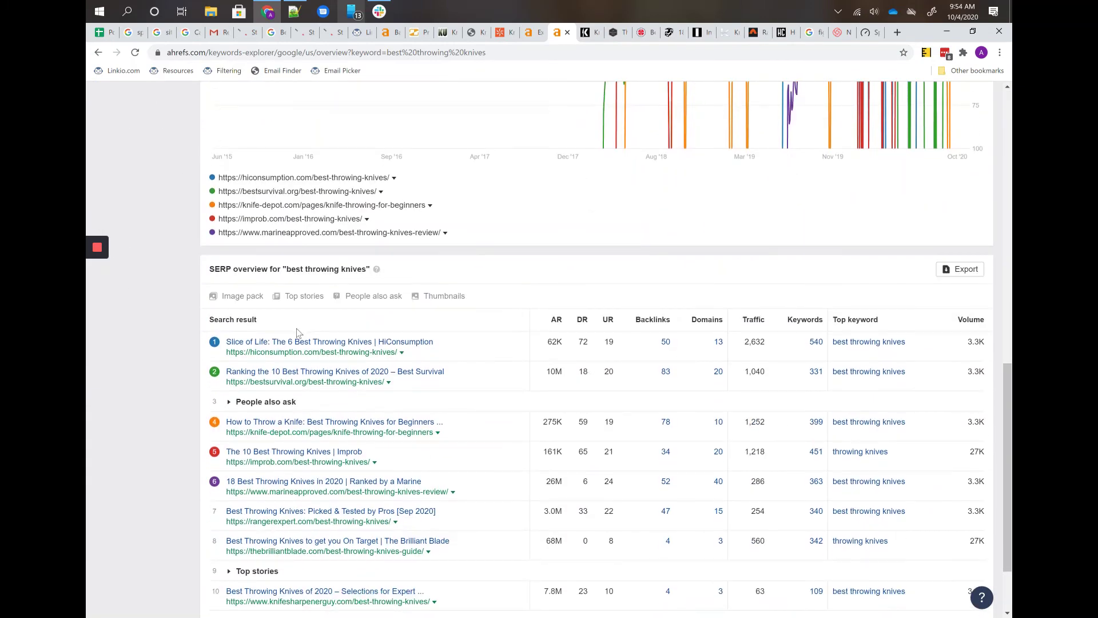
pyautogui.scroll(12, 297, 328)
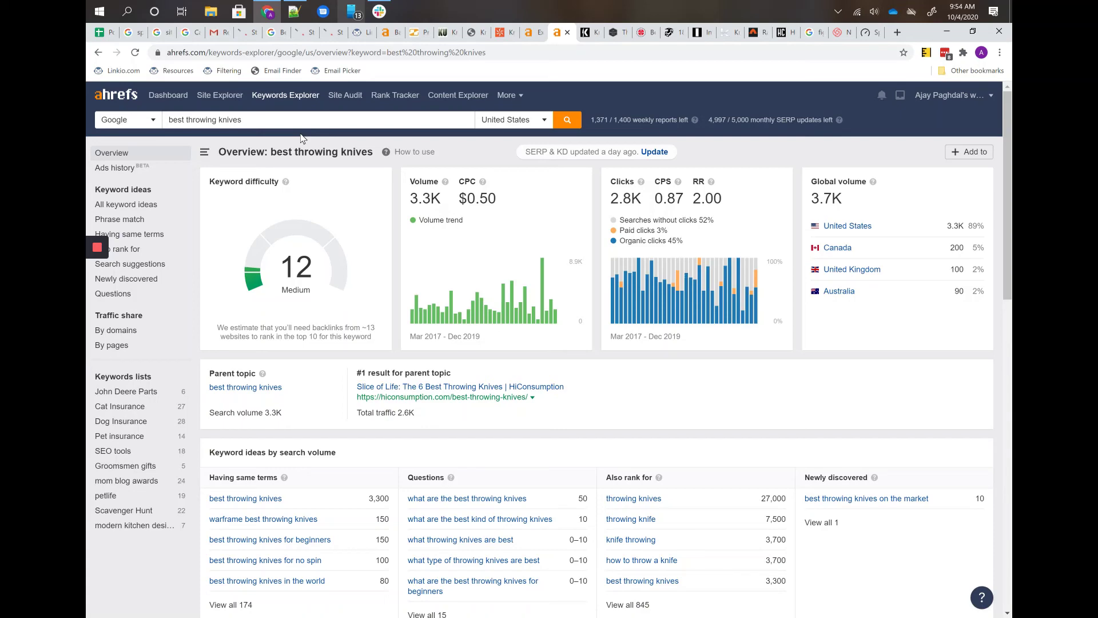
# - Return to the Ahrefs Quick Batch Analysis and compare the organic traffic and Domain Rating of knifecenter.com, bladeops.com and knifeup.com
pyautogui.click(529, 34)
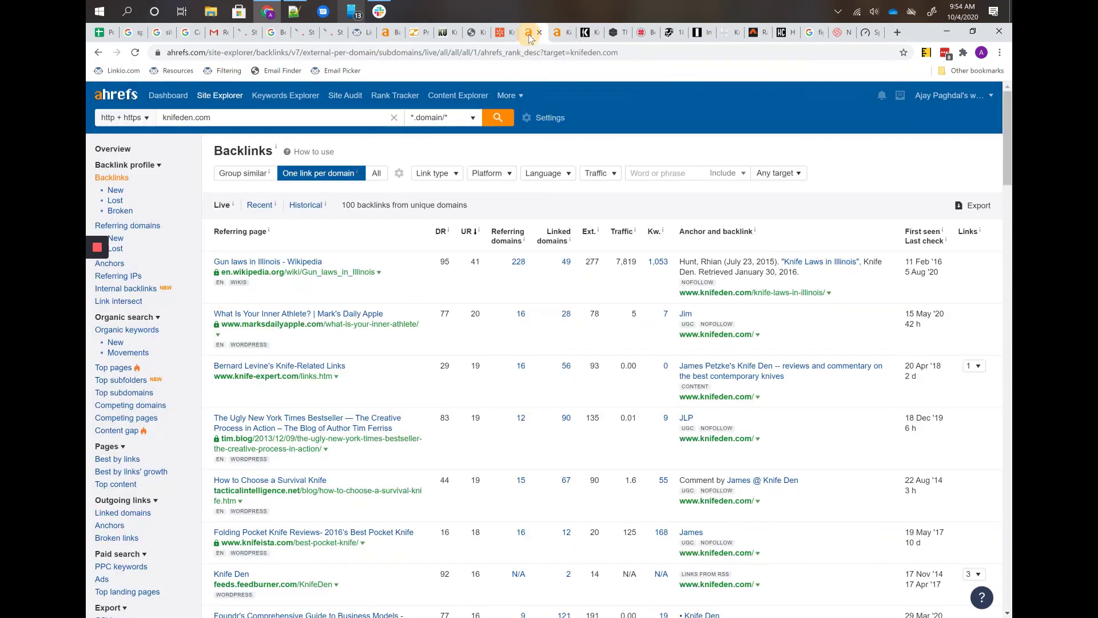
pyautogui.click(385, 40)
pyautogui.click(162, 196)
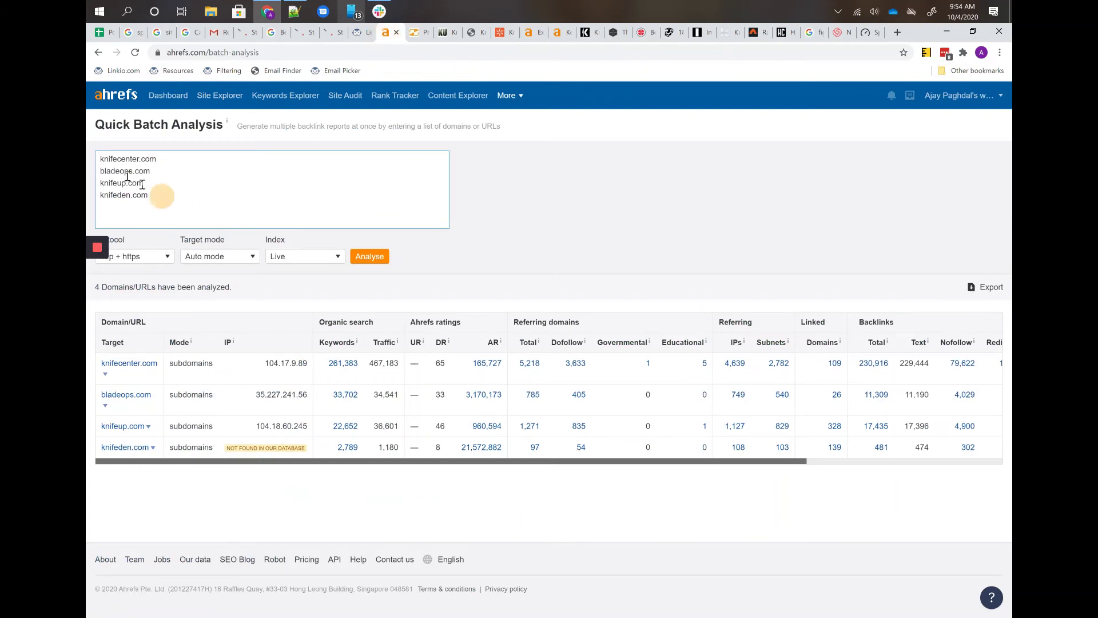
pyautogui.hotkey('ctrl', 'a')
pyautogui.click(154, 166)
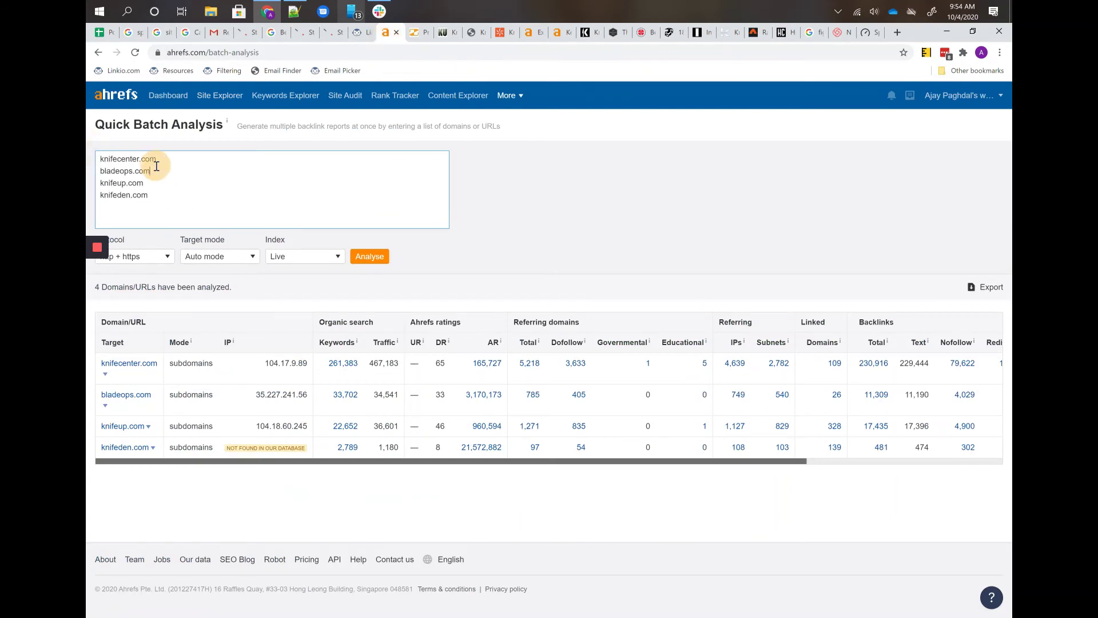
pyautogui.doubleClick(147, 160)
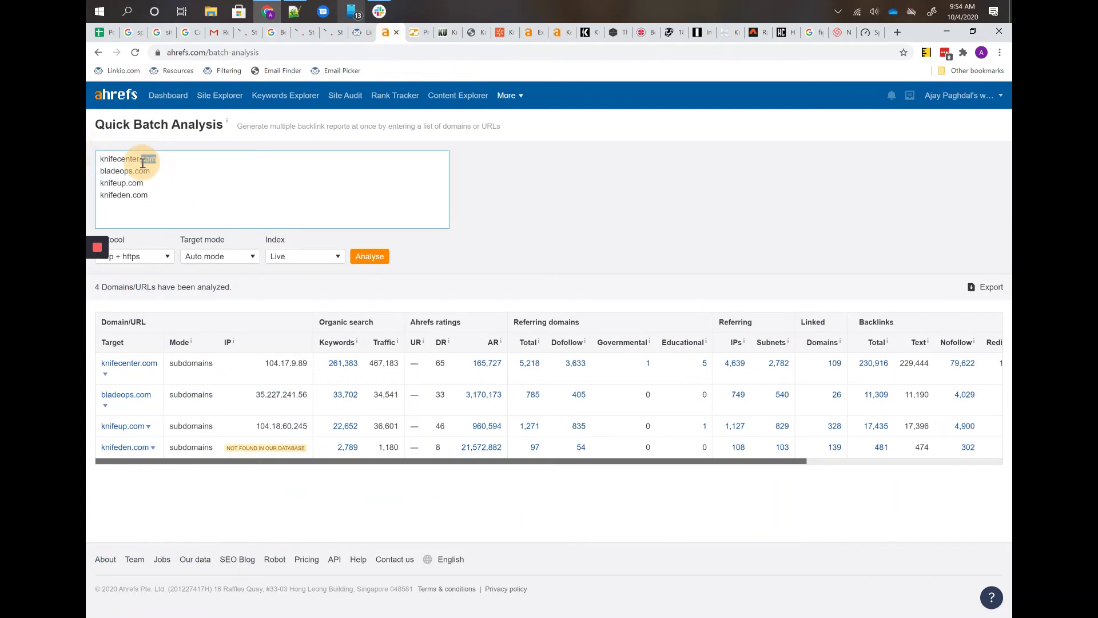
pyautogui.doubleClick(376, 364)
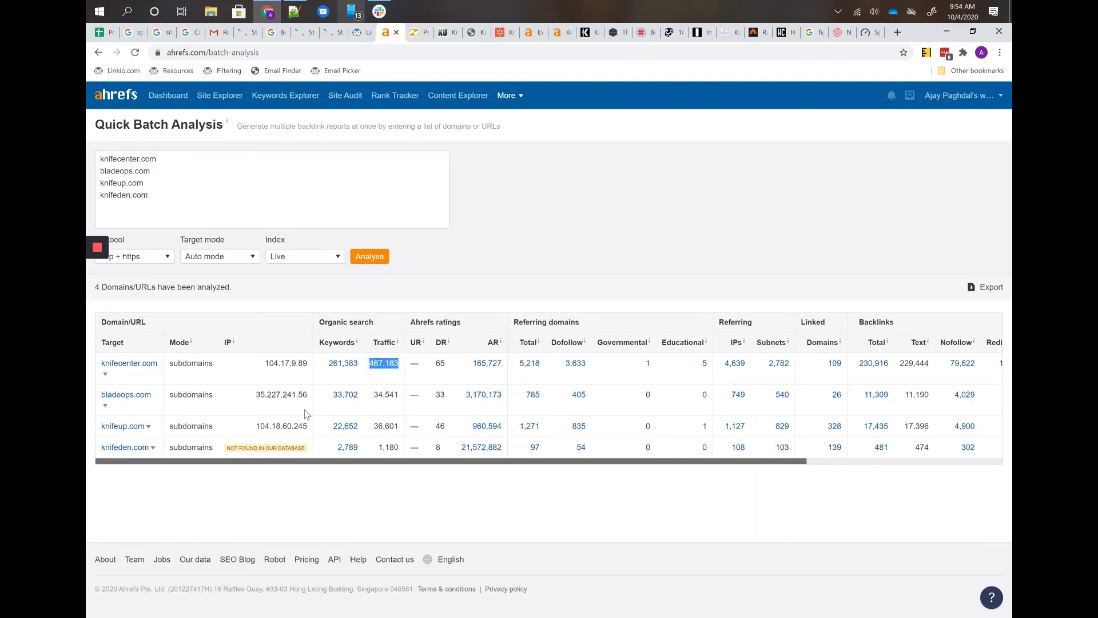
pyautogui.doubleClick(380, 395)
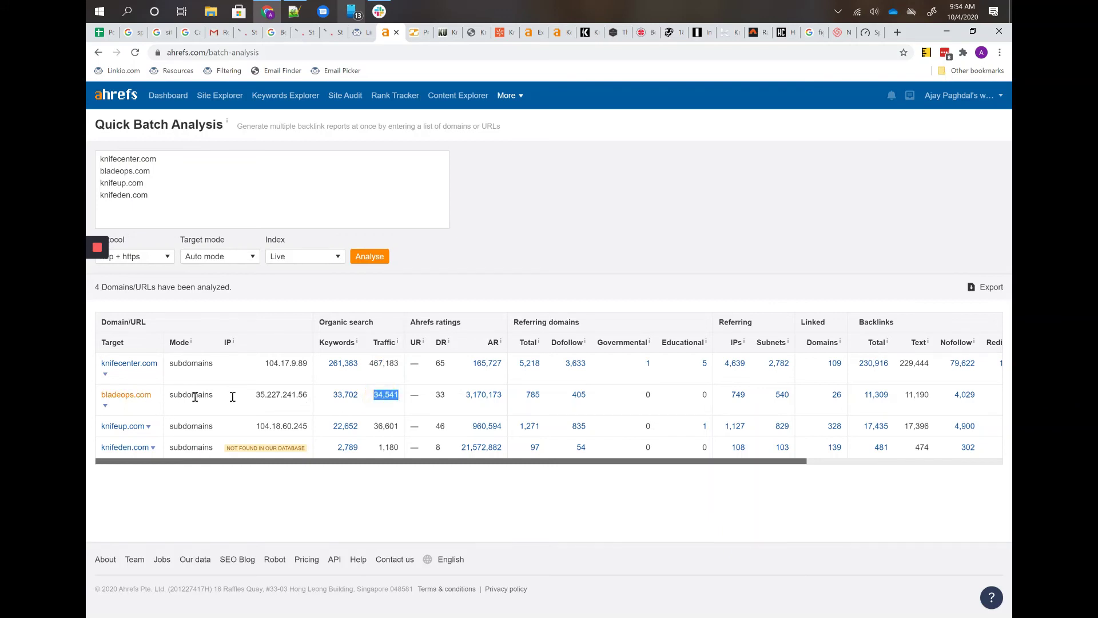
pyautogui.click(386, 435)
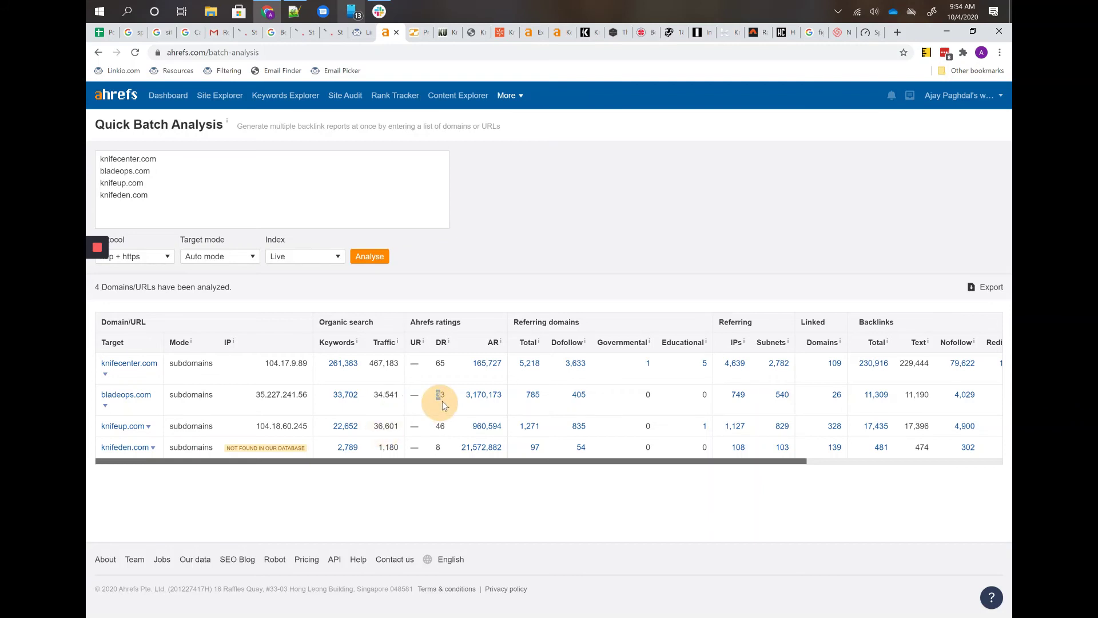
pyautogui.click(442, 427)
# - Request the bladeops.com overview from the batch results and sign back in to Ahrefs with the saved credentials
pyautogui.click(105, 405)
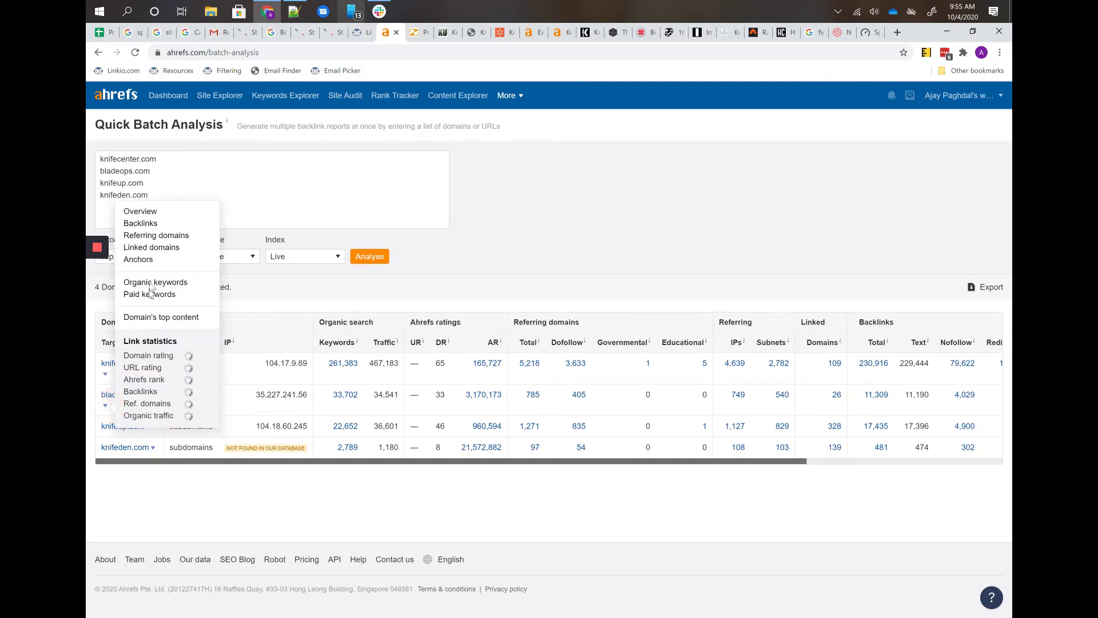
pyautogui.click(140, 212)
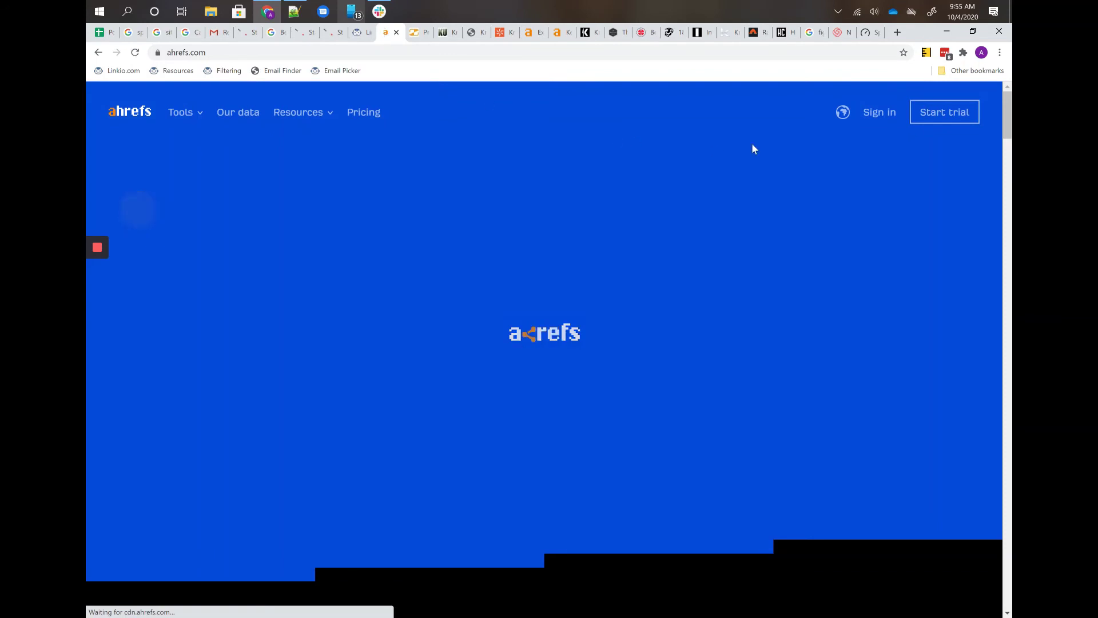
pyautogui.click(879, 113)
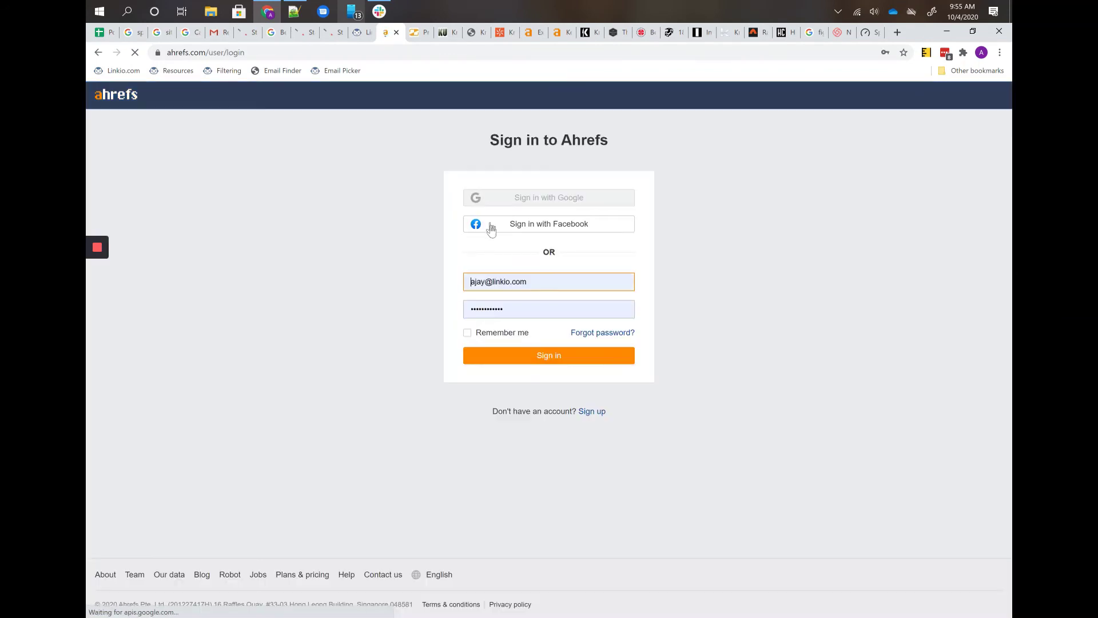
pyautogui.click(496, 355)
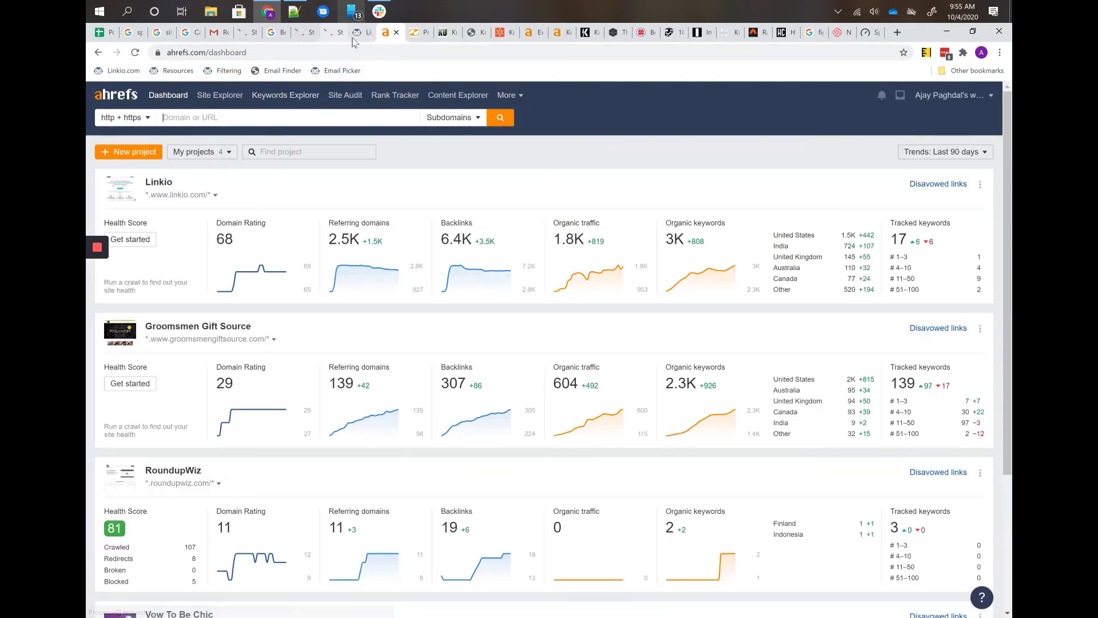
# - Look up knifeup.com in Site Explorer and review its organic traffic, traffic value and organic search history
pyautogui.click(352, 119)
pyautogui.write('knifeu')
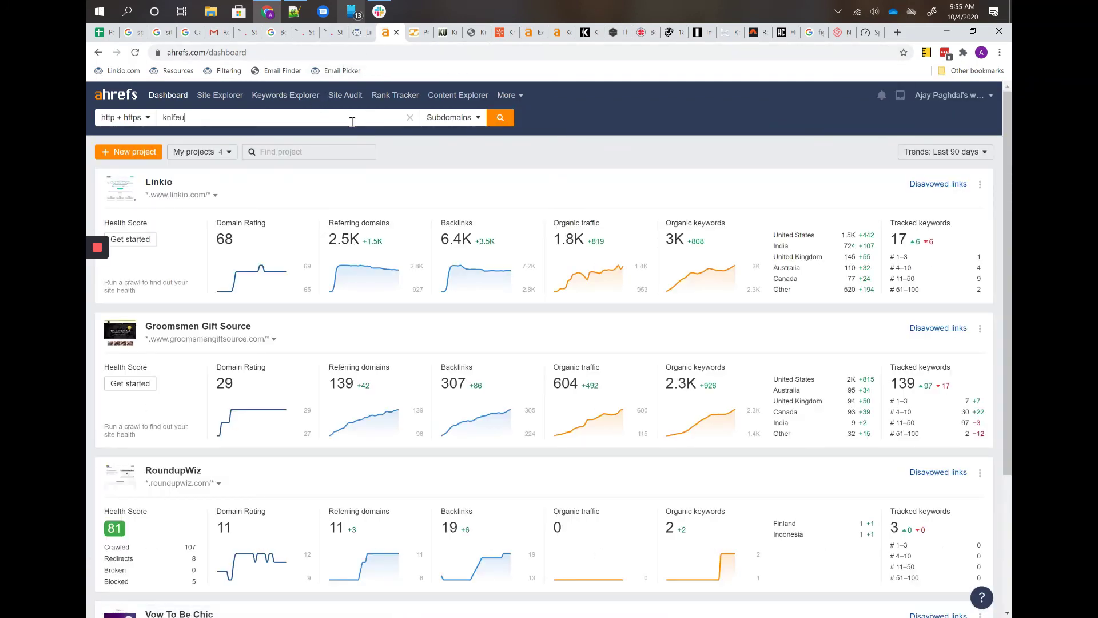
pyautogui.write('p.com')
pyautogui.press('Return')
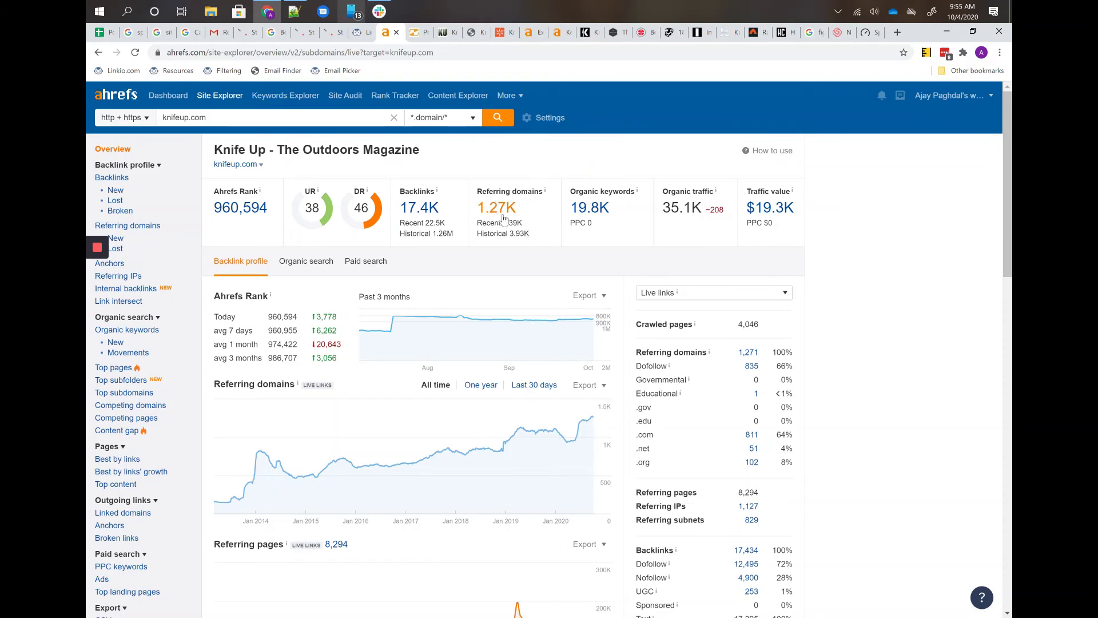
pyautogui.moveTo(663, 213); pyautogui.dragTo(701, 210)
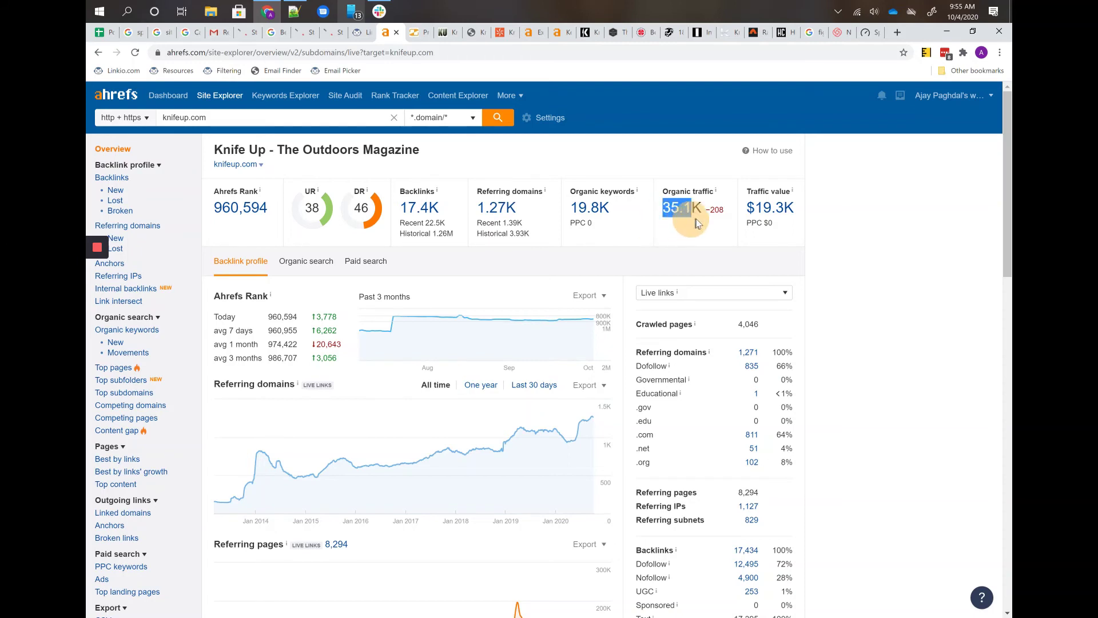
pyautogui.moveTo(804, 209); pyautogui.dragTo(742, 202)
pyautogui.click(304, 256)
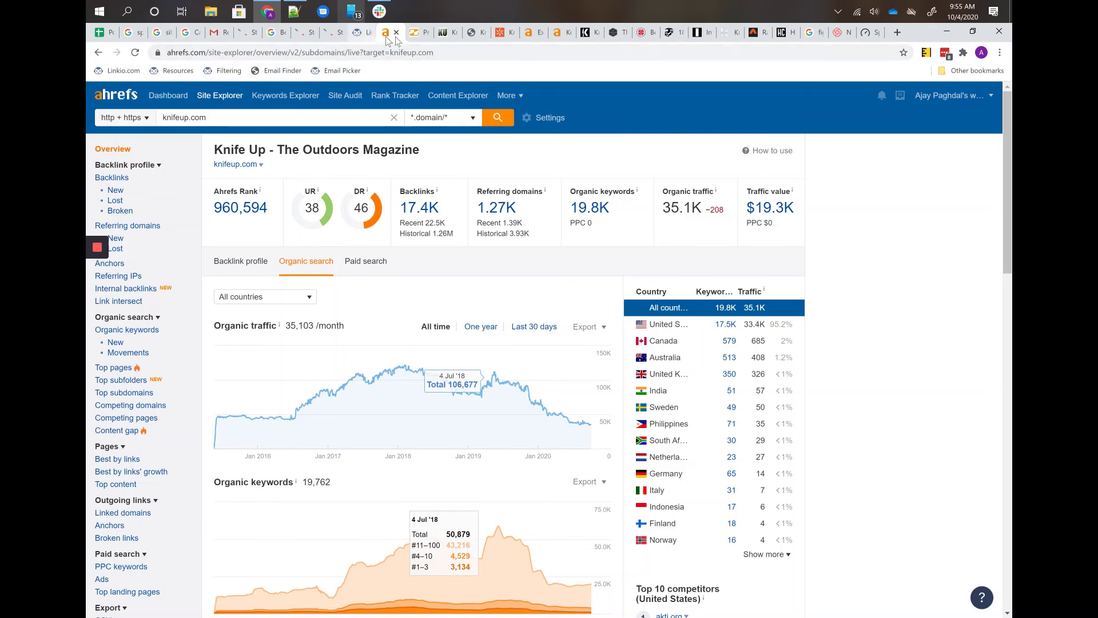
# - Switch to Linkio and review the Steel Snob pages in the Anchor Text Planner and the Add New Pages list
pyautogui.click(358, 32)
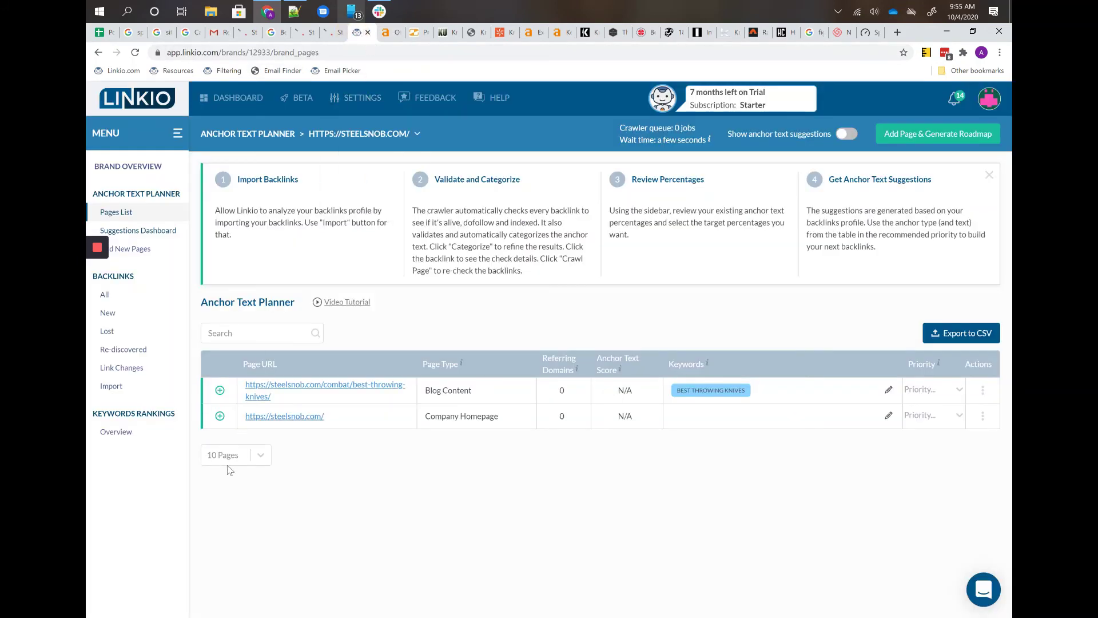
pyautogui.click(270, 536)
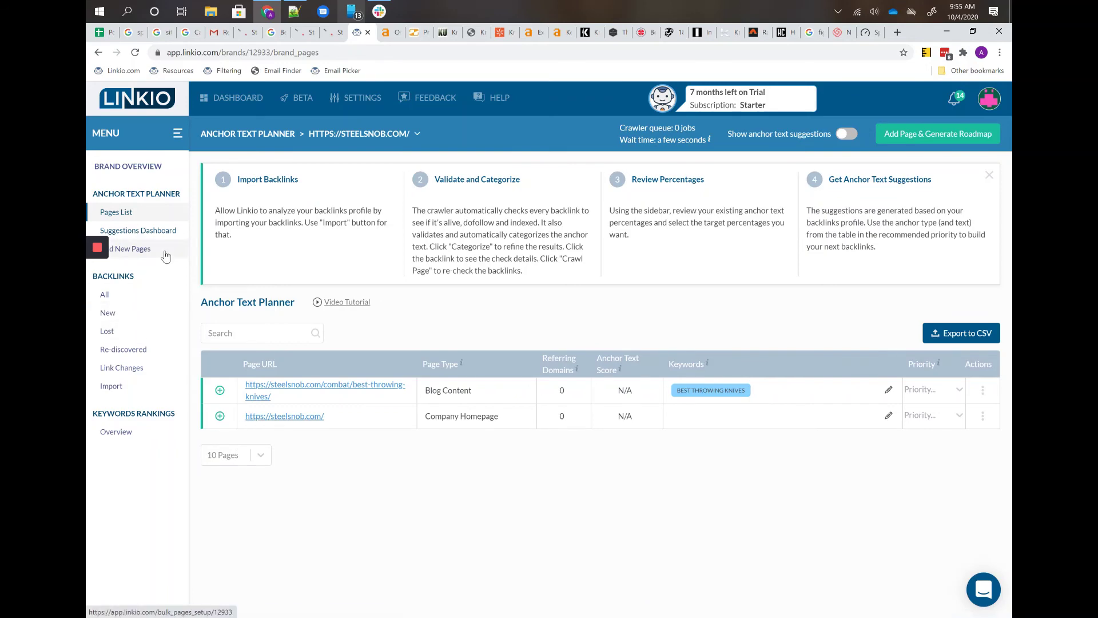
pyautogui.click(164, 255)
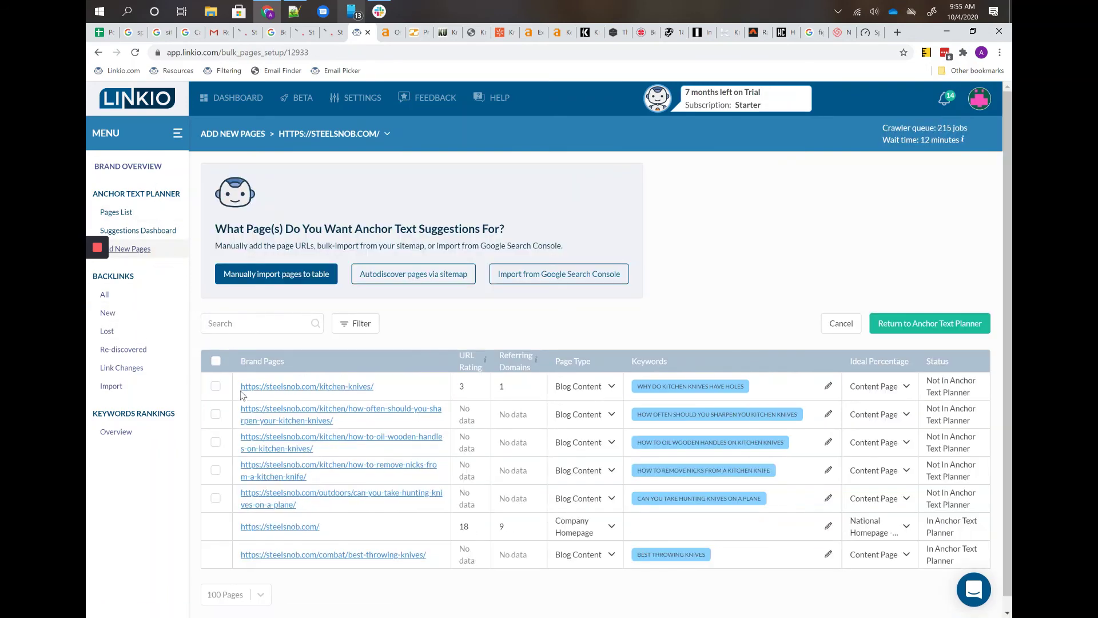
# - Expand the steelsnob.com homepage in the Pages List, review its live referring domains and clear that filter
pyautogui.click(153, 215)
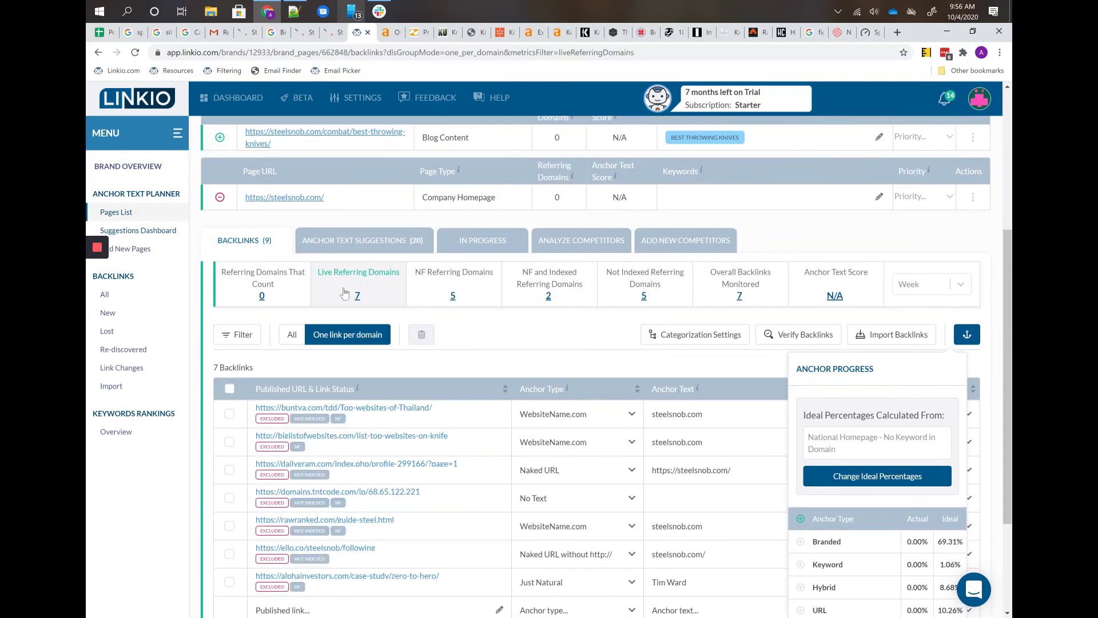
pyautogui.scroll(-2, 350, 289)
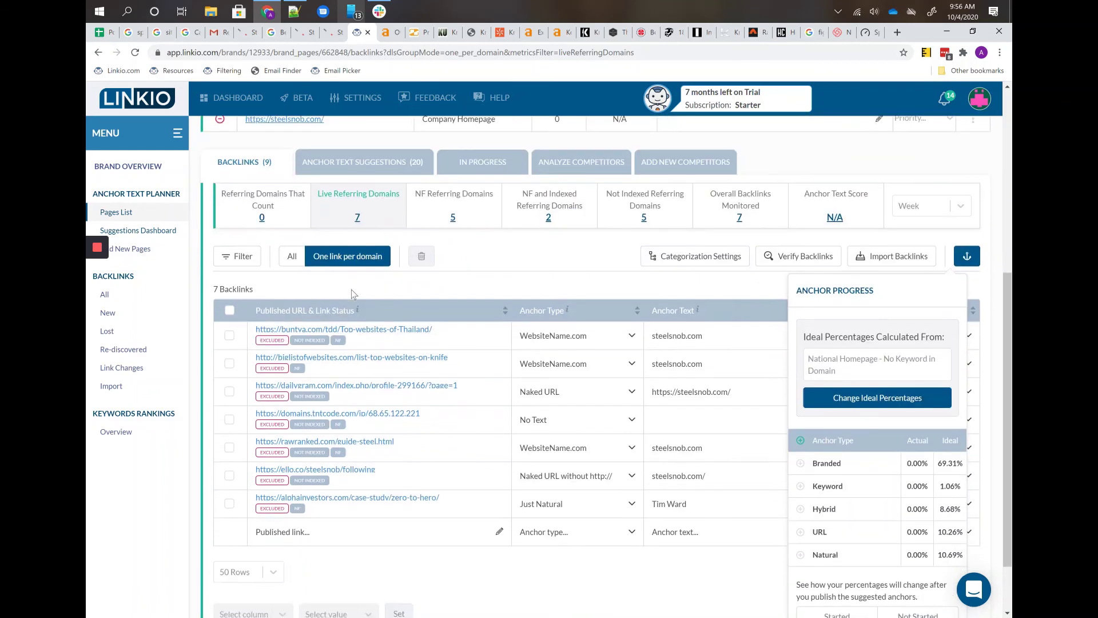
pyautogui.click(337, 227)
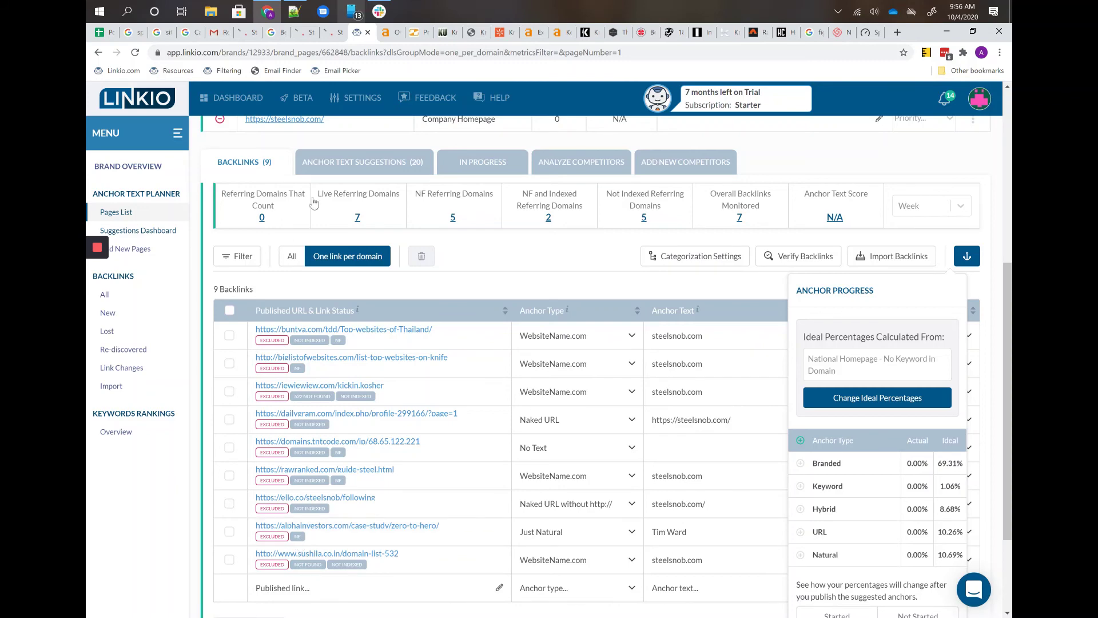
# - View the homepage's added competitors and the manual competitor entry form, closing the form without adding any pages
pyautogui.click(672, 163)
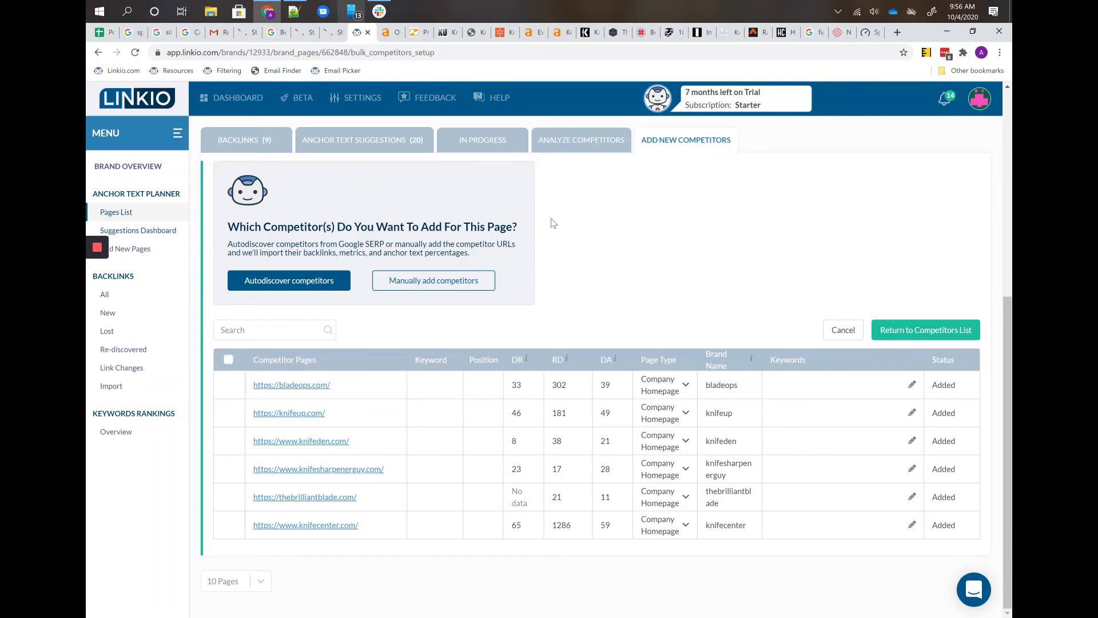
pyautogui.click(400, 280)
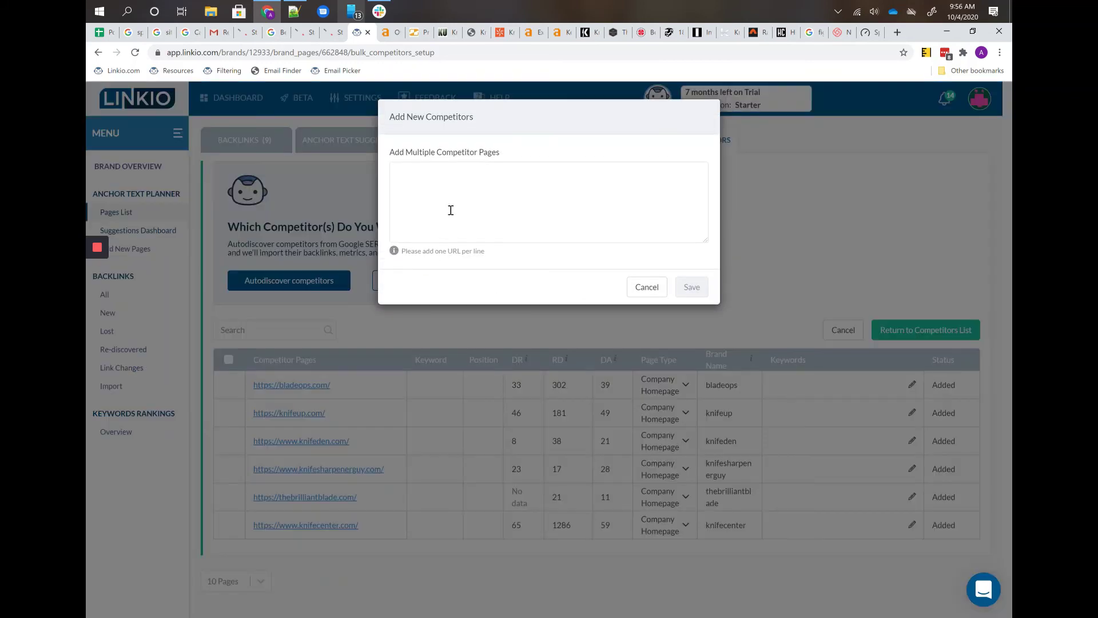
pyautogui.click(647, 286)
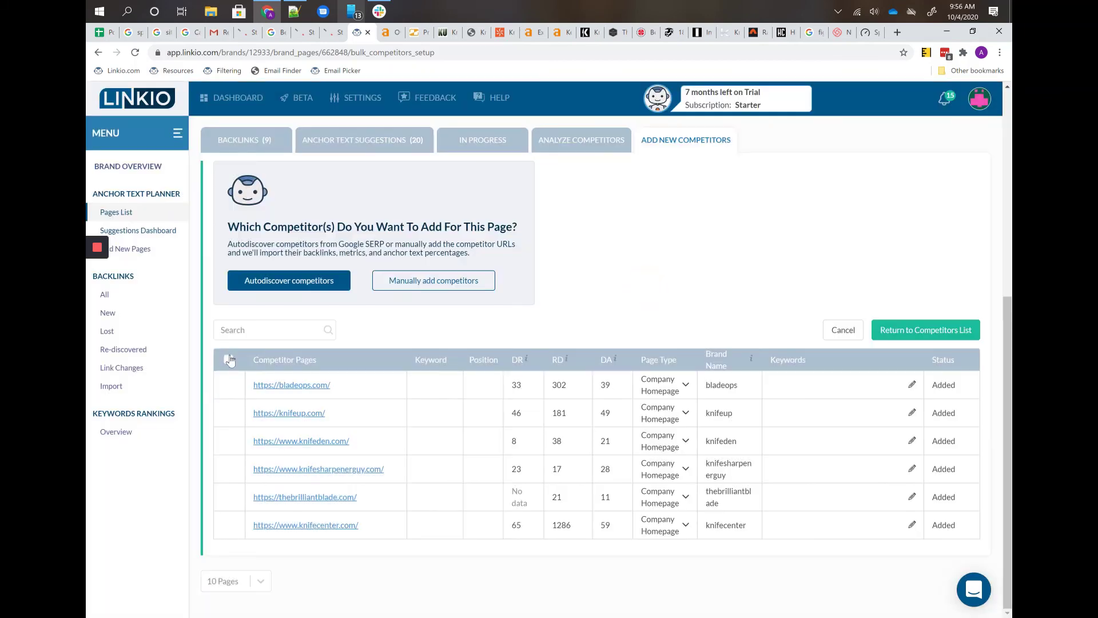
# - Open the homepage's competitor analysis and review the anchor text percentages and estimated number of links to build
pyautogui.click(582, 140)
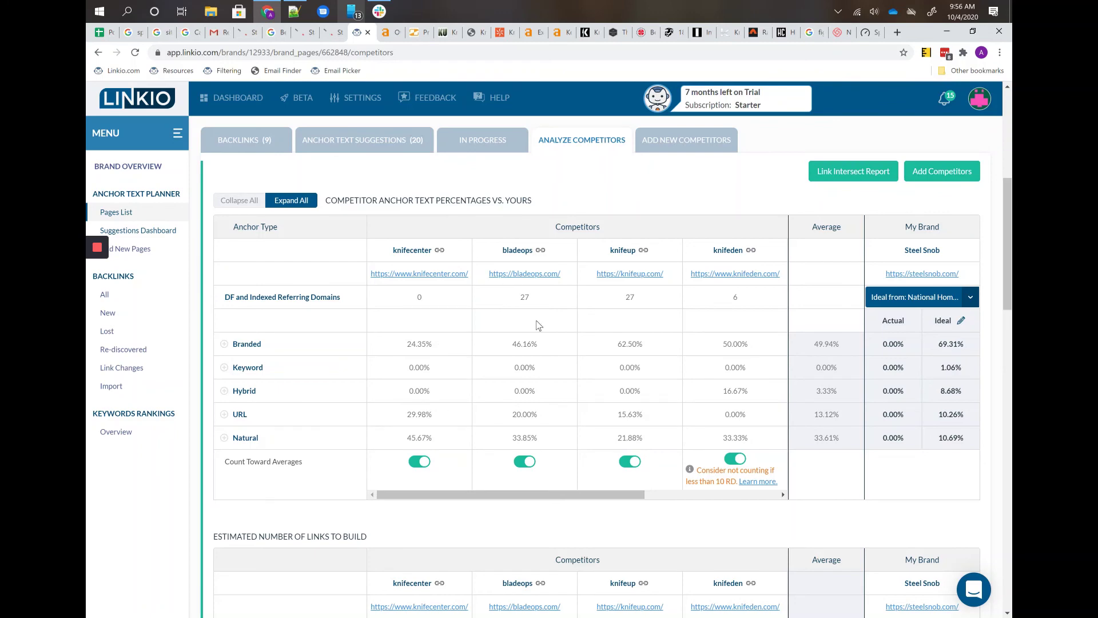
pyautogui.scroll(-2, 538, 325)
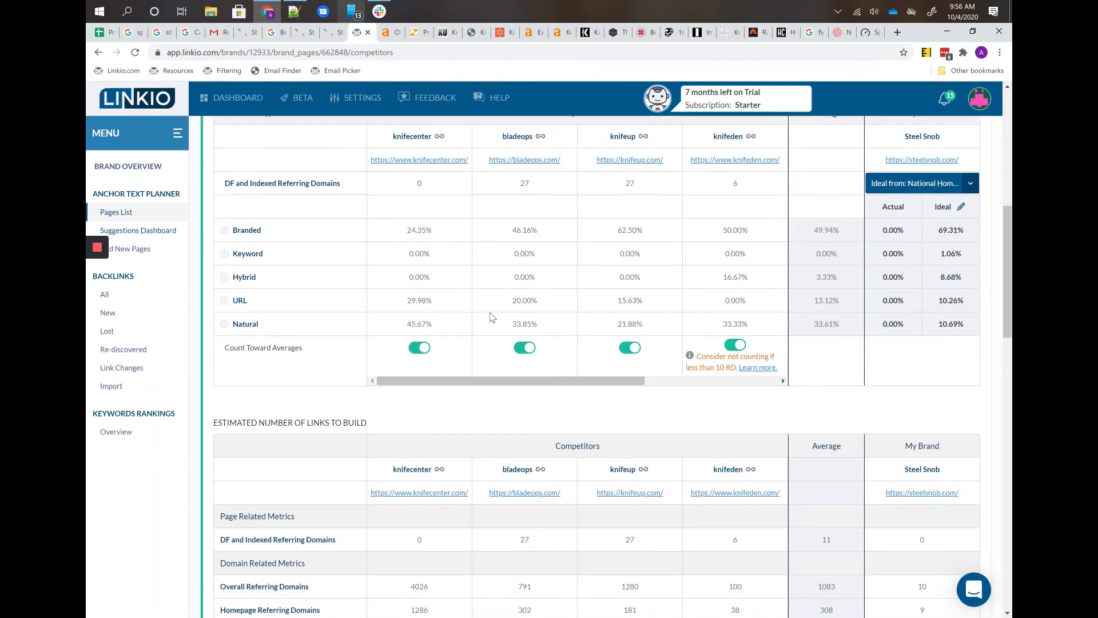
pyautogui.scroll(8, 491, 317)
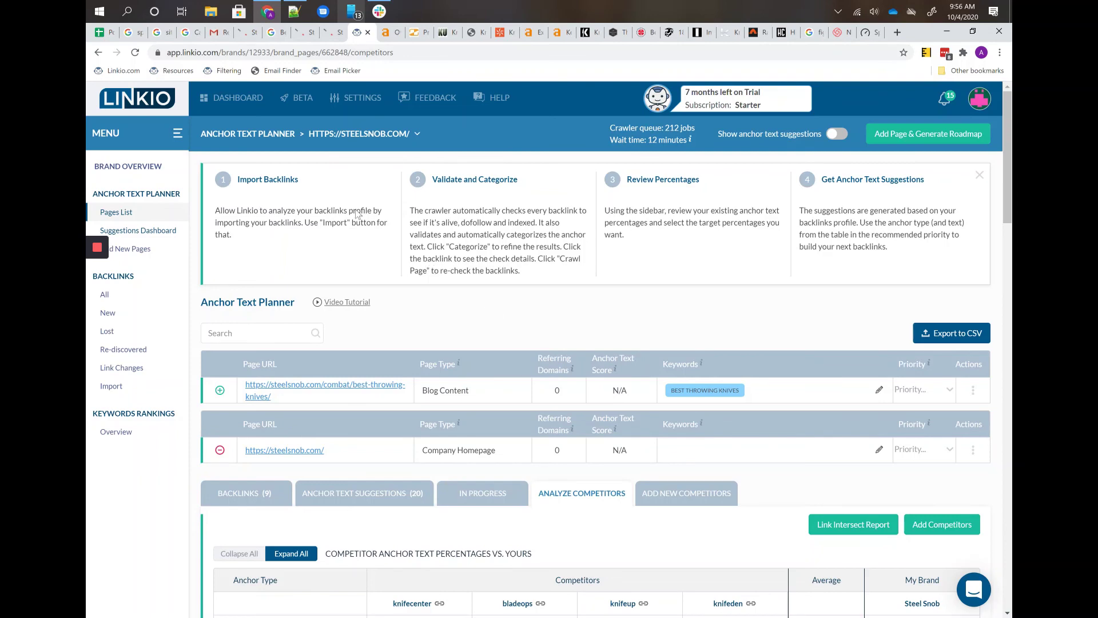
pyautogui.scroll(-12, 513, 395)
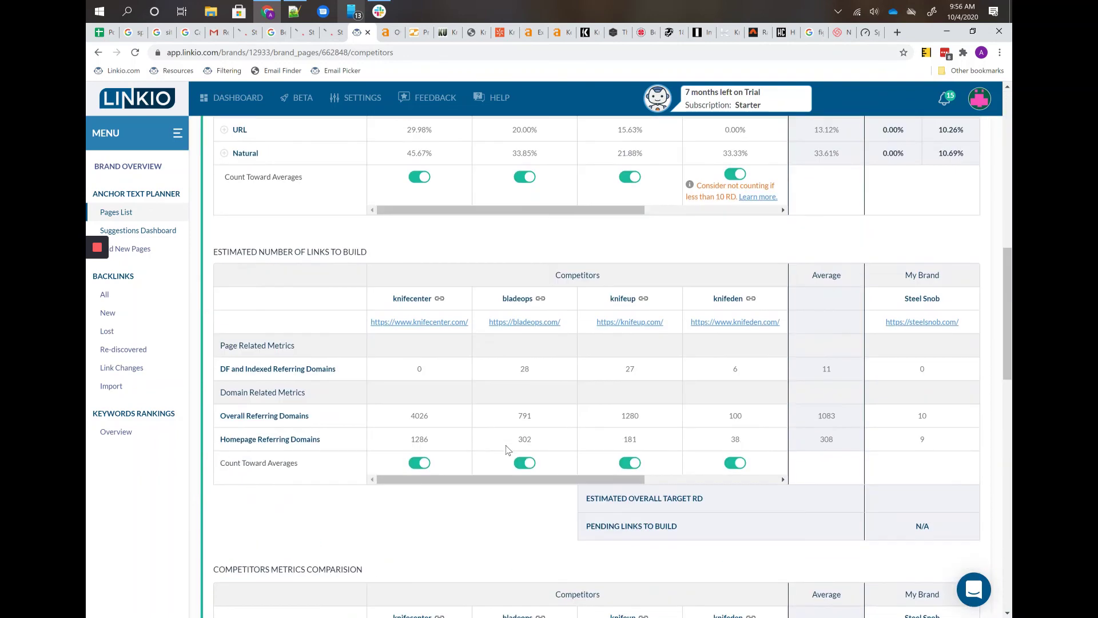
# - Compare the homepage referring domains of knifecenter and bladeops in the competitor metrics comparison, and return to the planner's page list
pyautogui.scroll(-5, 506, 450)
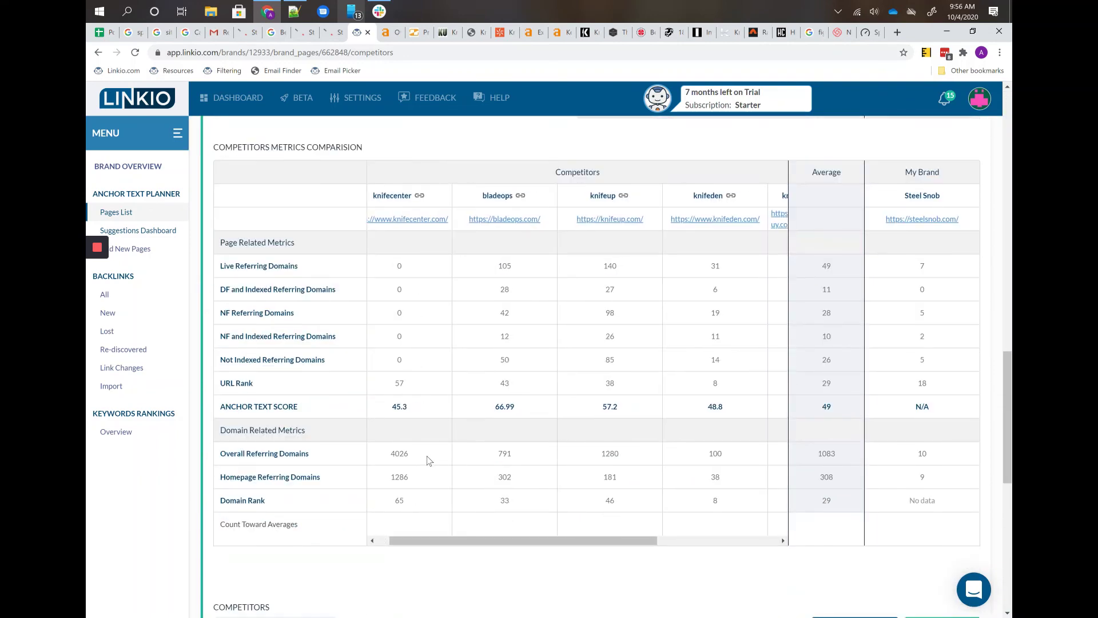
pyautogui.doubleClick(418, 477)
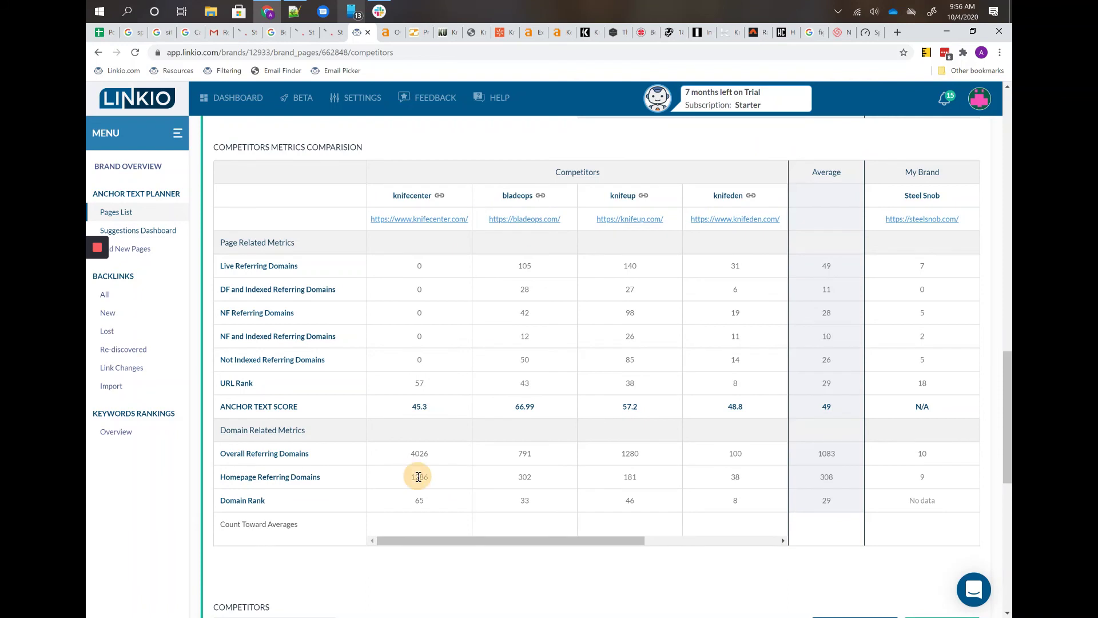
pyautogui.doubleClick(525, 476)
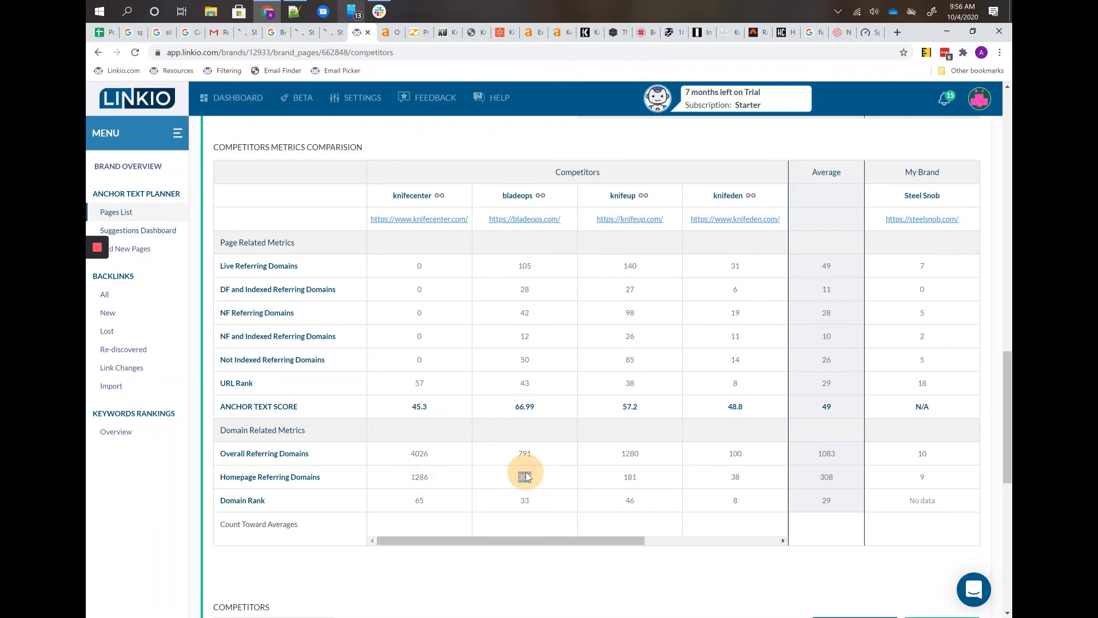
pyautogui.doubleClick(409, 195)
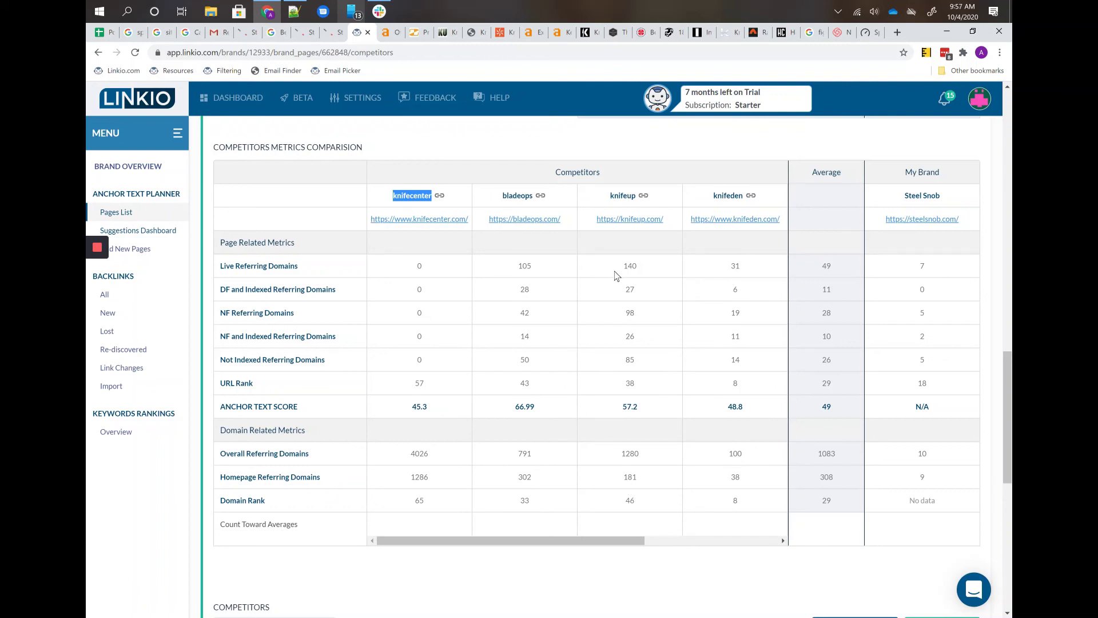
pyautogui.scroll(1, 616, 275)
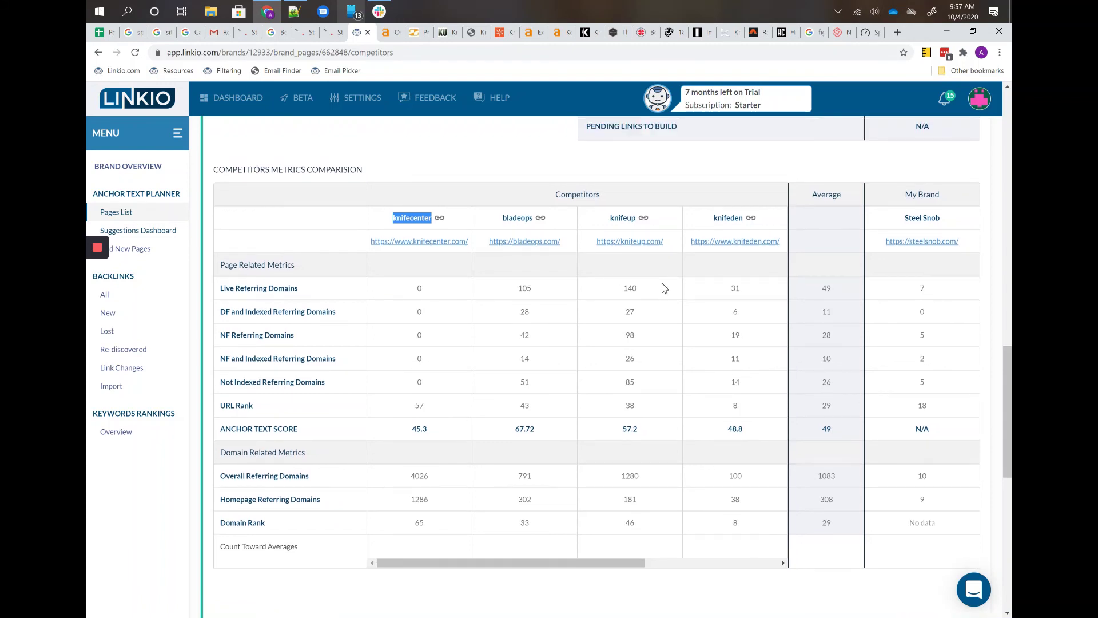
pyautogui.scroll(15, 664, 288)
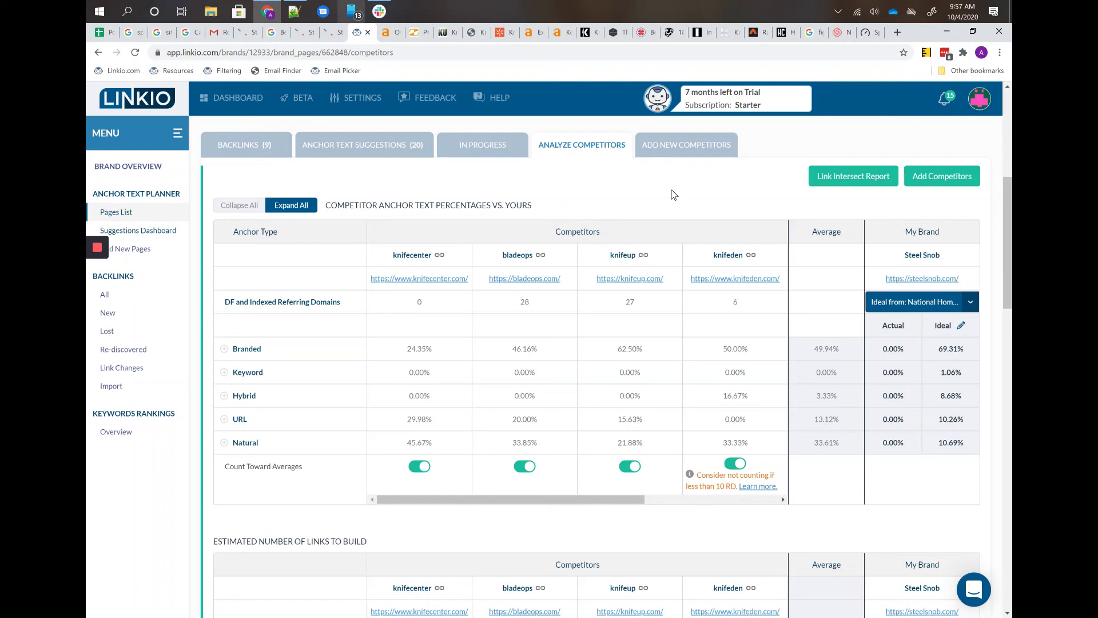
pyautogui.scroll(6, 438, 184)
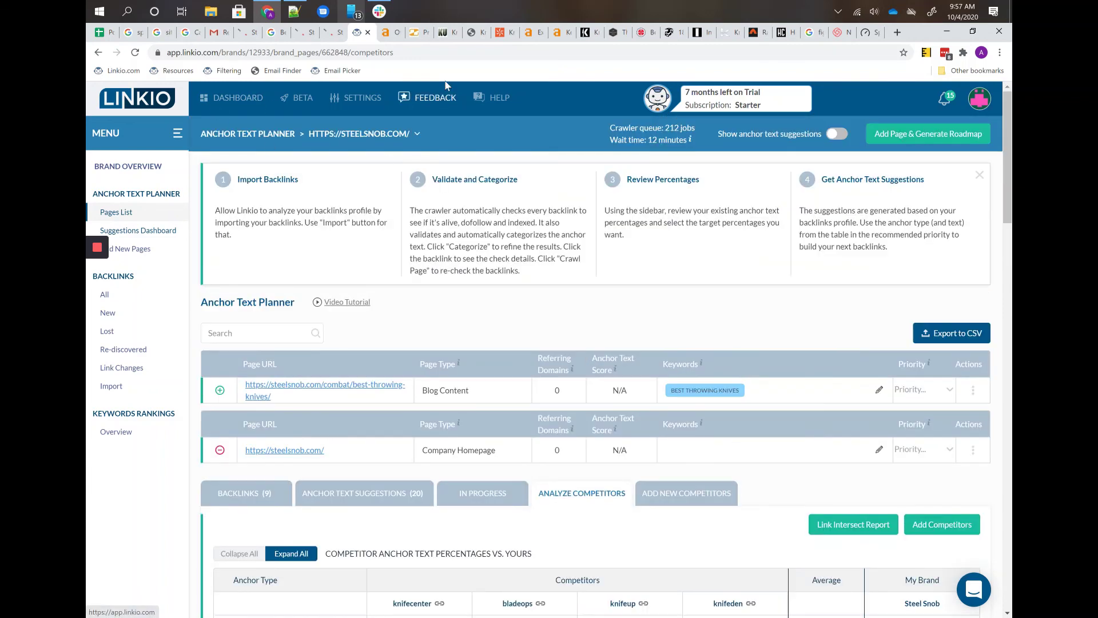
# - Switch to Ahrefs, open the Groomsmen Gift Source project and review its organic traffic and organic keywords charts
pyautogui.click(390, 33)
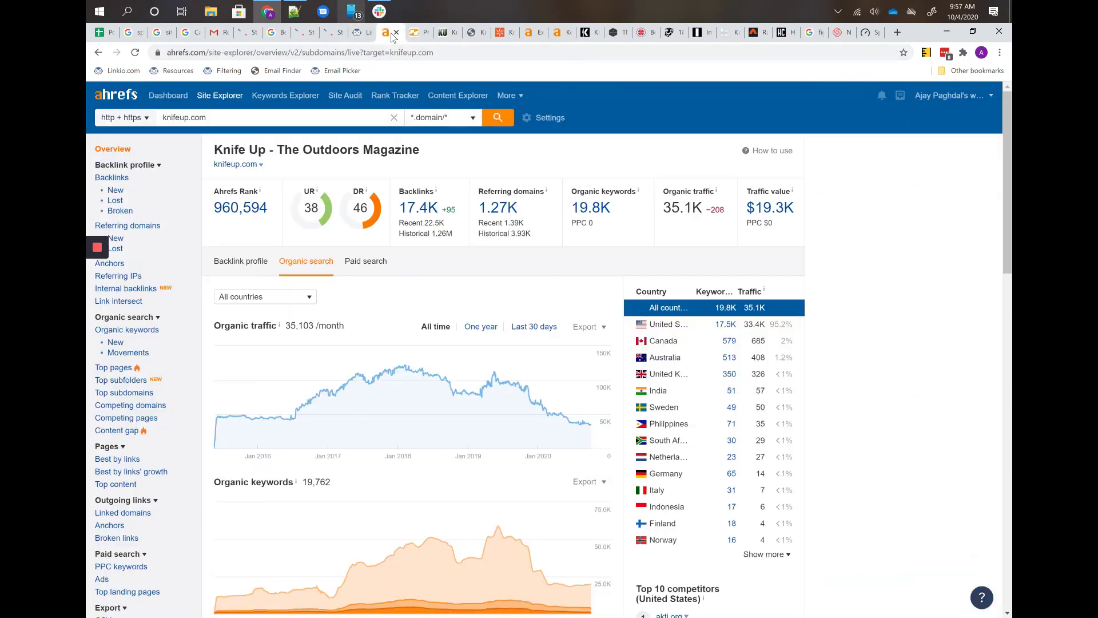
pyautogui.click(171, 96)
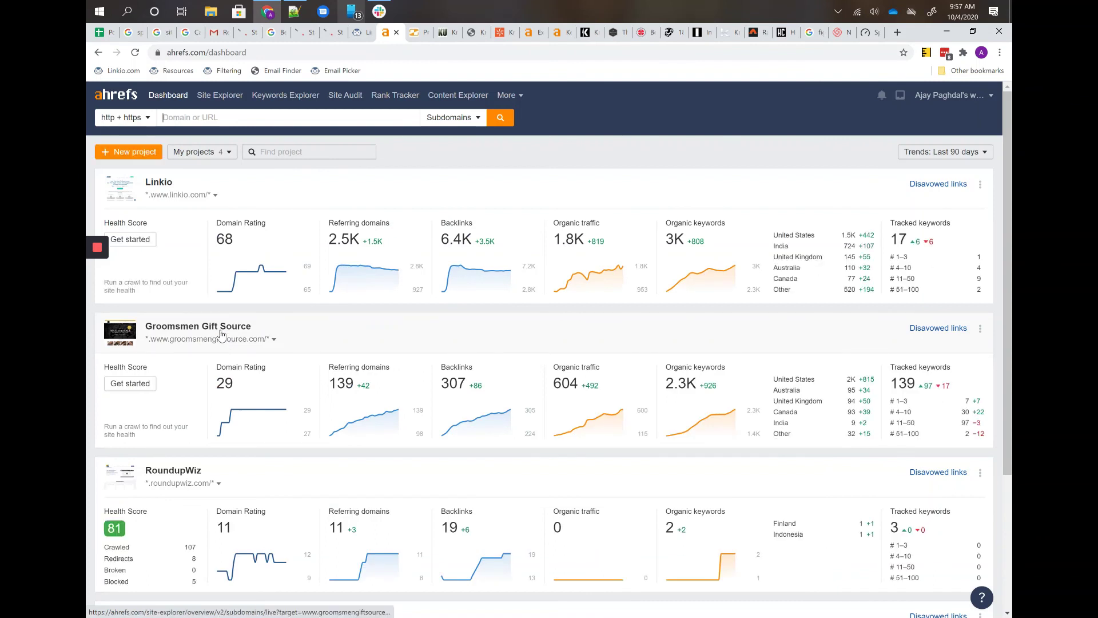
pyautogui.click(200, 331)
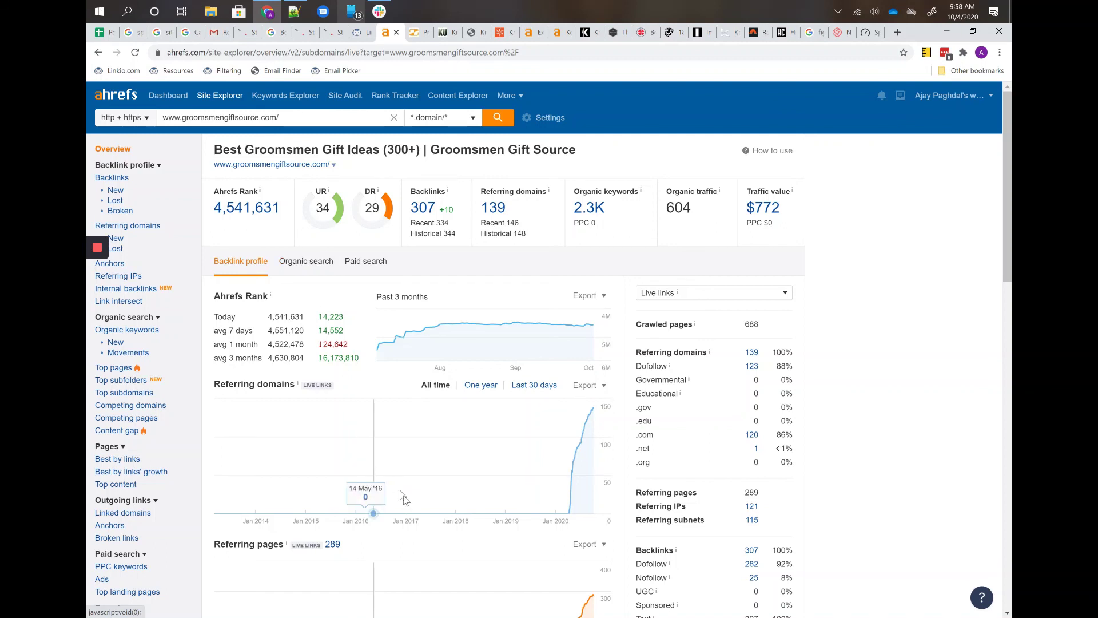
pyautogui.click(303, 260)
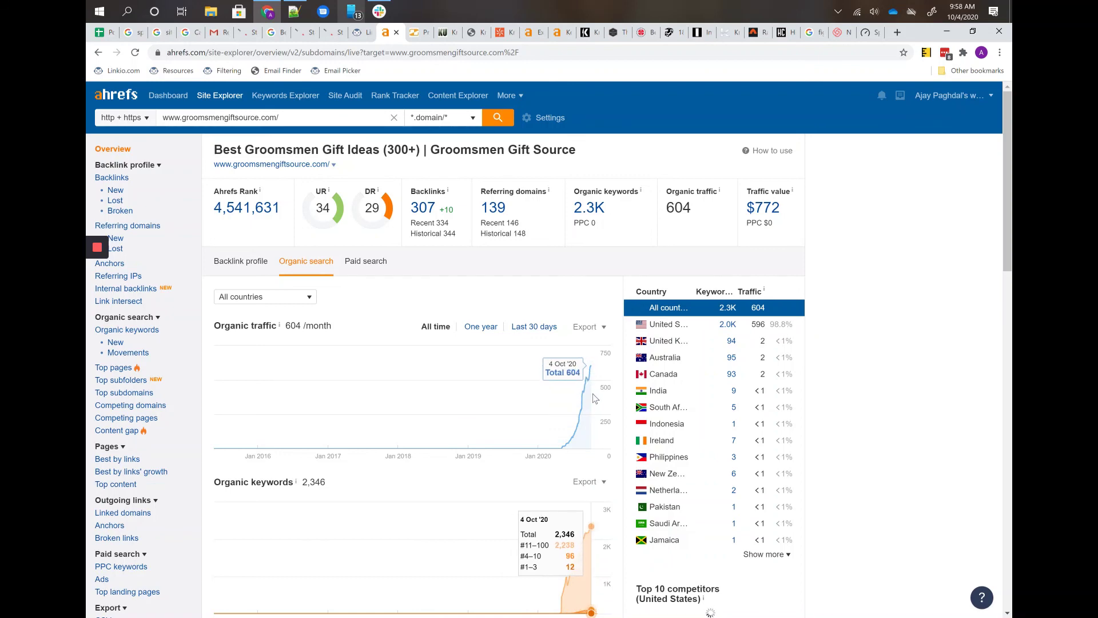
pyautogui.scroll(-4, 593, 393)
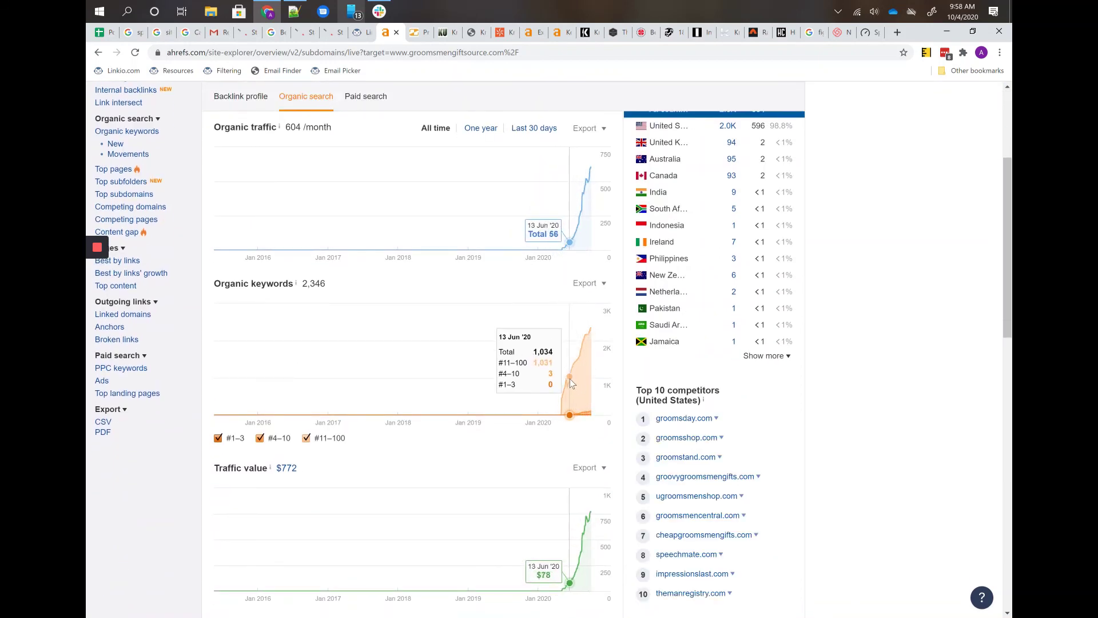
pyautogui.scroll(4, 491, 393)
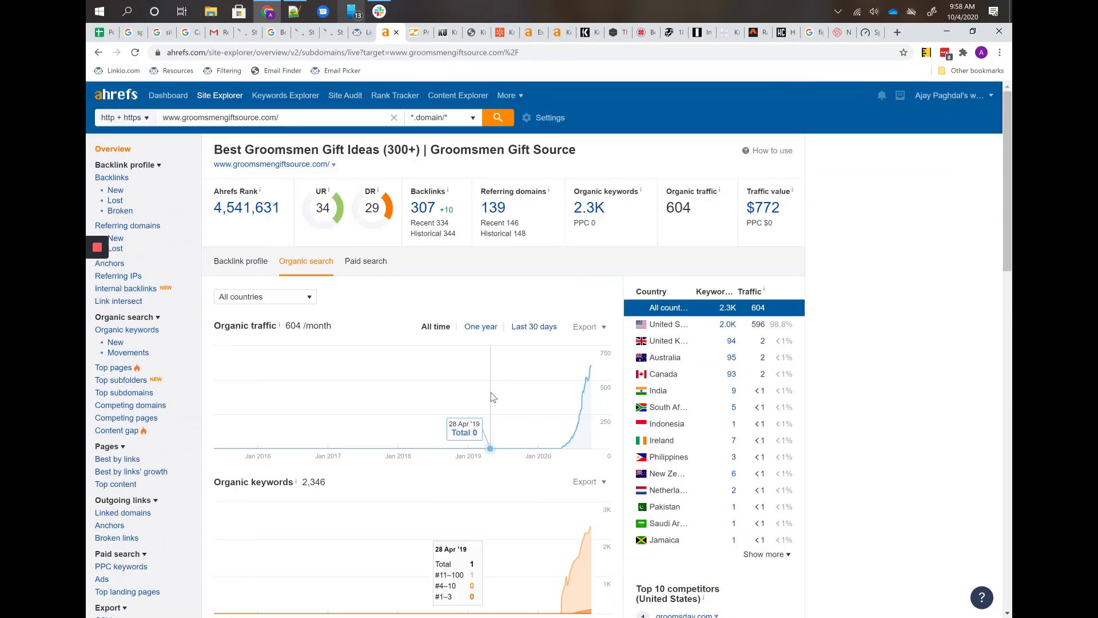
# - Review groomsmengiftsource.com's backlink profile and its live backlinks with one link per domain, and return to the site overview
pyautogui.click(247, 264)
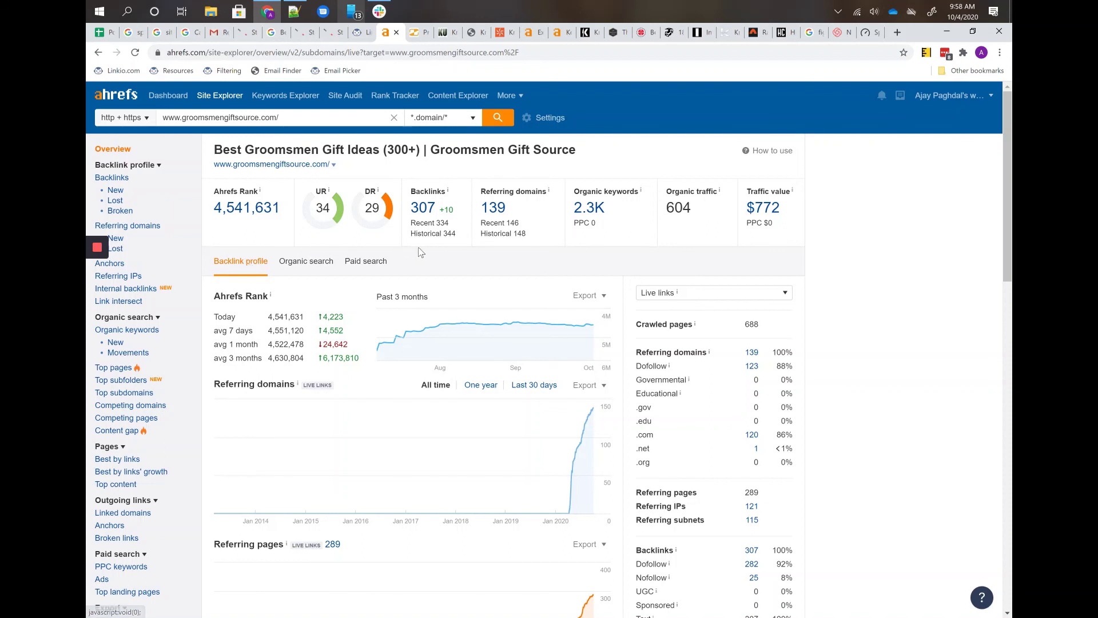
pyautogui.click(98, 180)
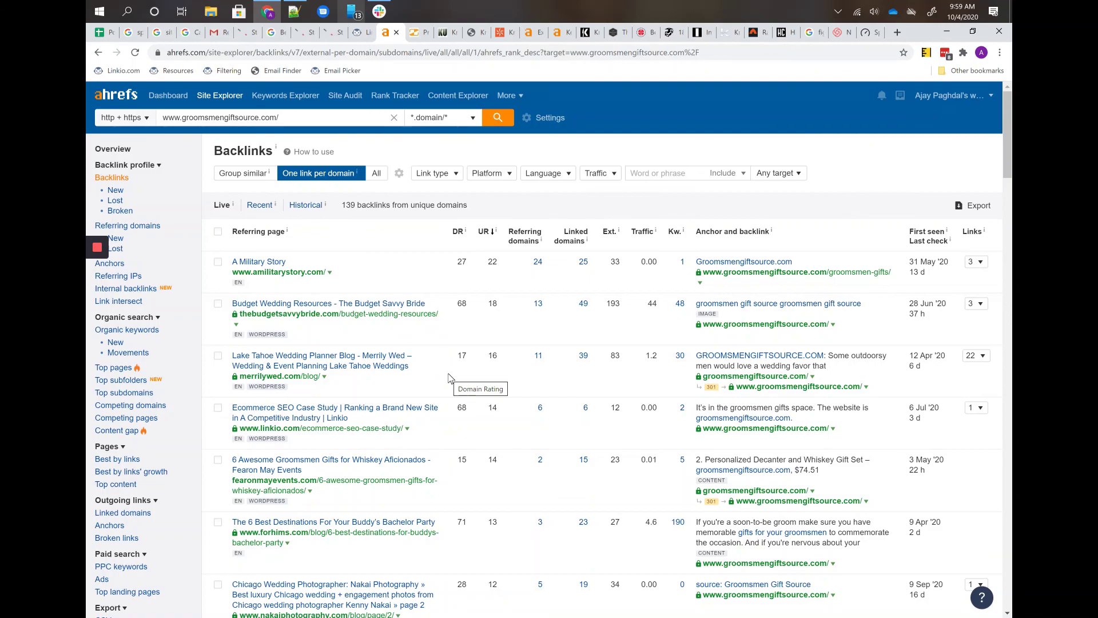
pyautogui.scroll(-4, 449, 377)
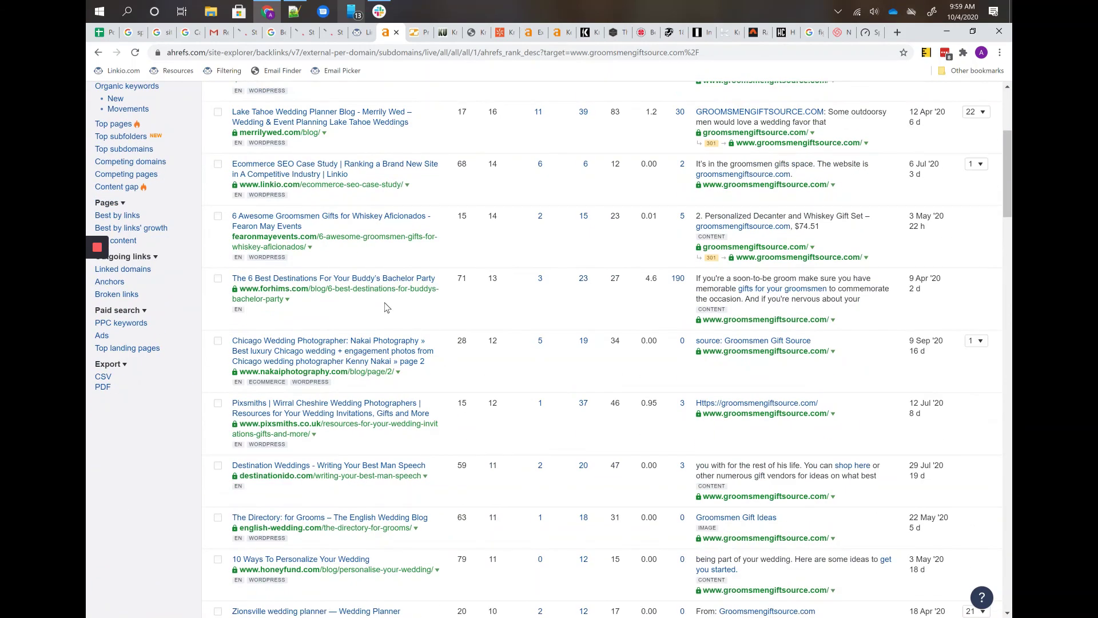
pyautogui.scroll(-8, 449, 377)
pyautogui.scroll(-4, 385, 307)
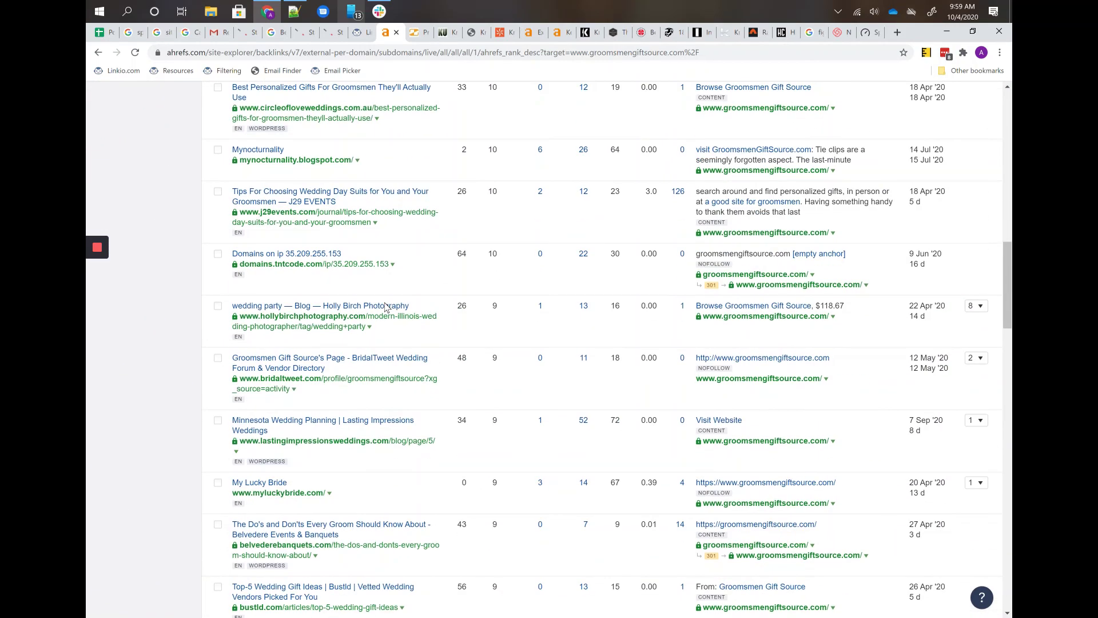
pyautogui.scroll(16, 384, 309)
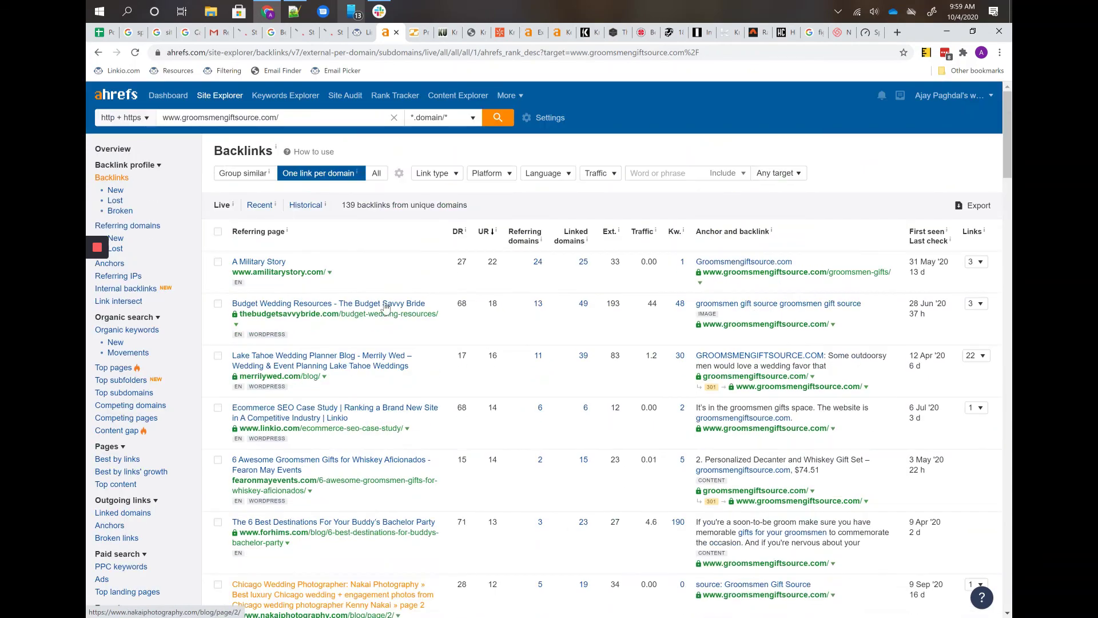
pyautogui.click(205, 119)
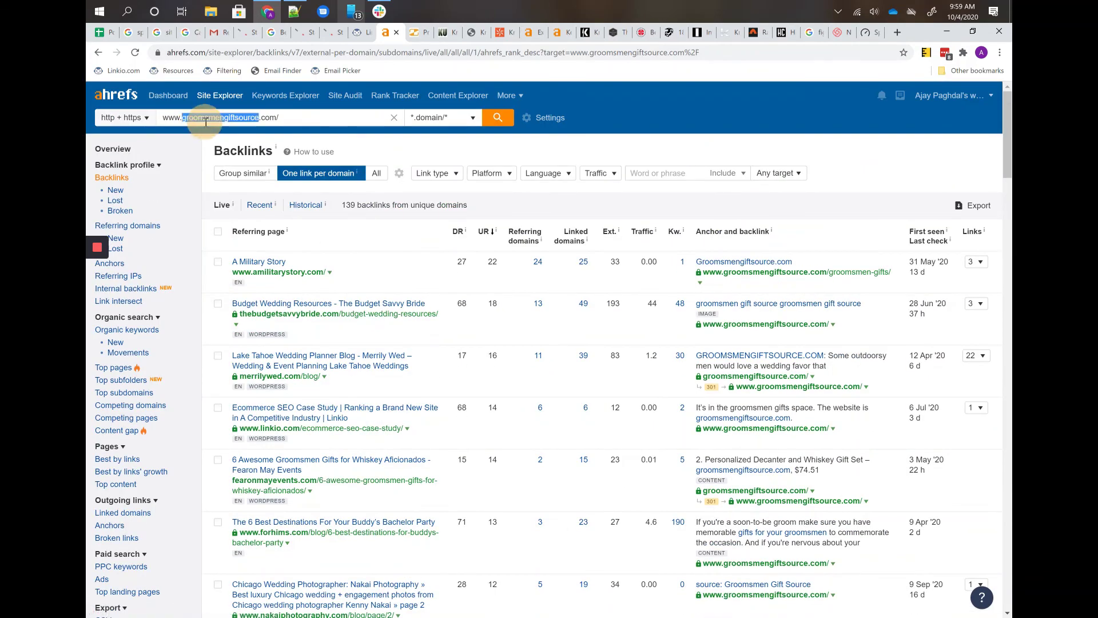
pyautogui.click(135, 152)
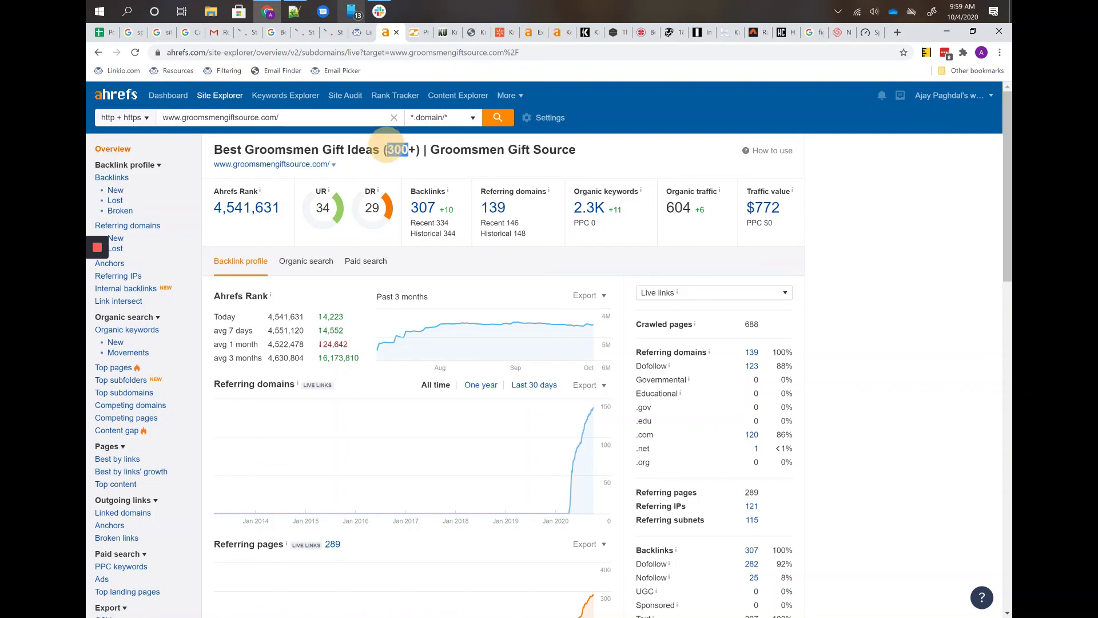
pyautogui.tripleClick(387, 147)
pyautogui.click(387, 147)
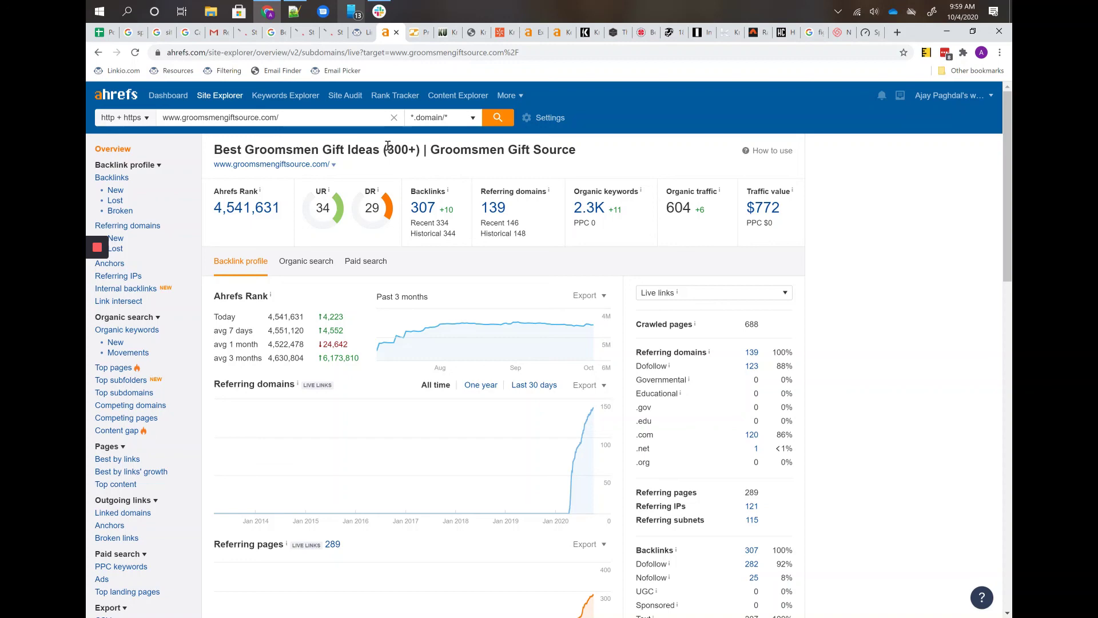
# - Open the Vow To Be Chic project from the Ahrefs dashboard and examine its backlink profile overview
pyautogui.click(163, 97)
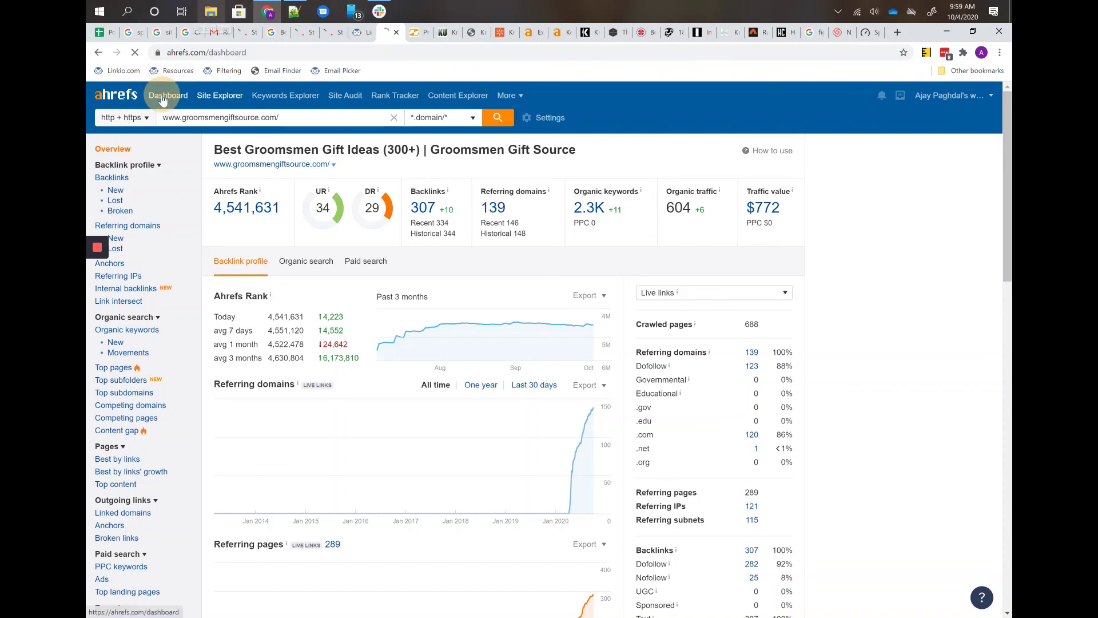
pyautogui.scroll(-2, 284, 437)
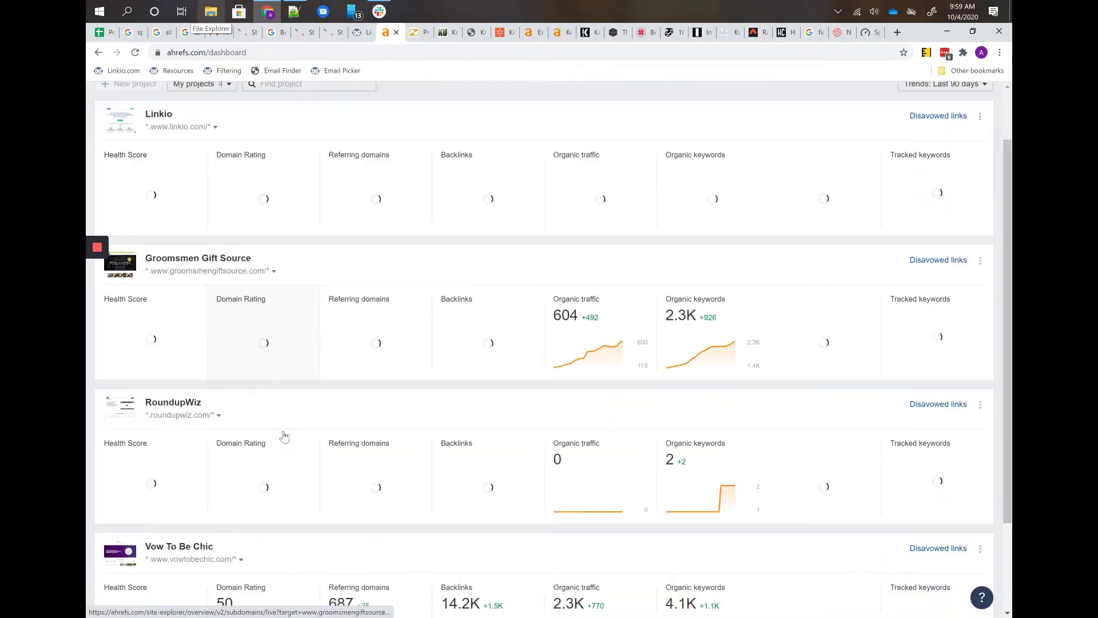
pyautogui.scroll(-3, 284, 437)
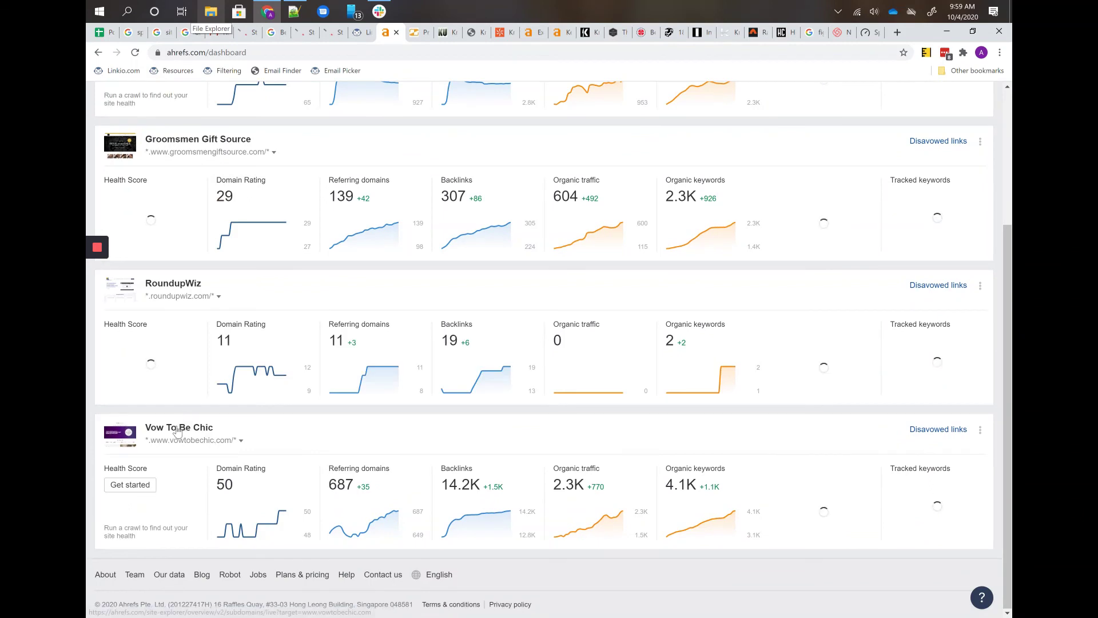
pyautogui.click(177, 431)
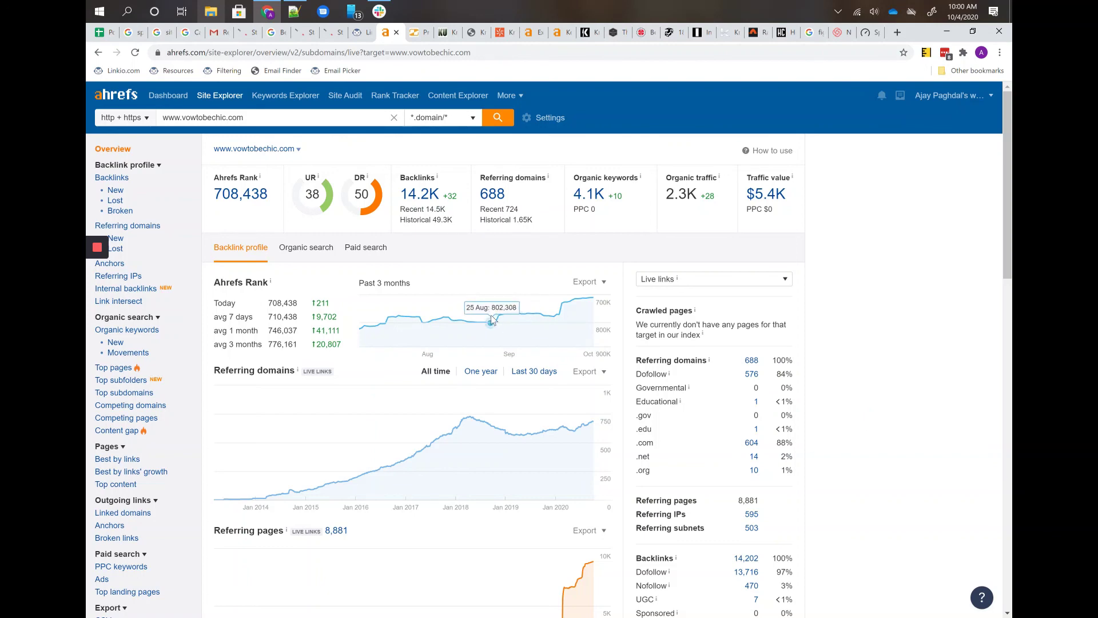
# - Switch back to Linkio and review the steelsnob.com homepage's anchor text percentages against its competitors
pyautogui.click(358, 33)
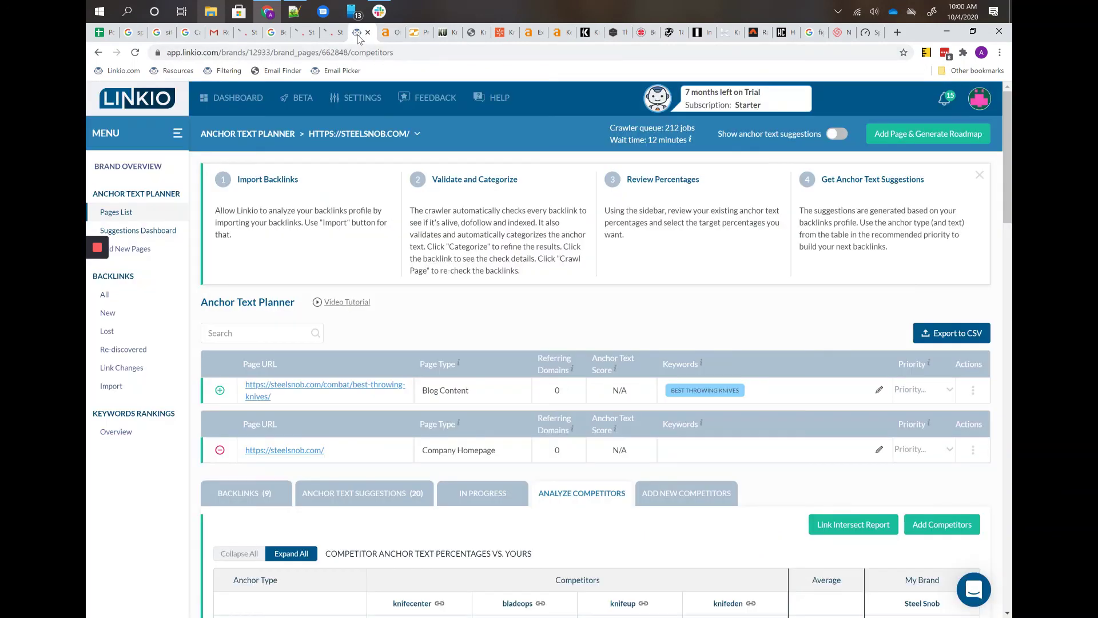
pyautogui.scroll(-3, 466, 387)
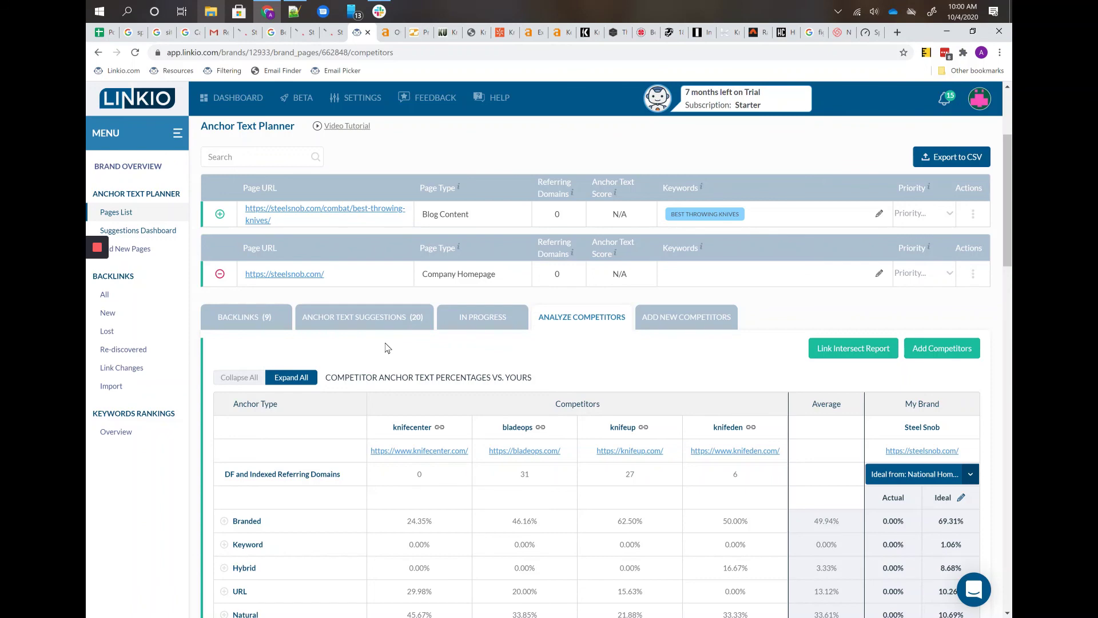
pyautogui.moveTo(99, 258)
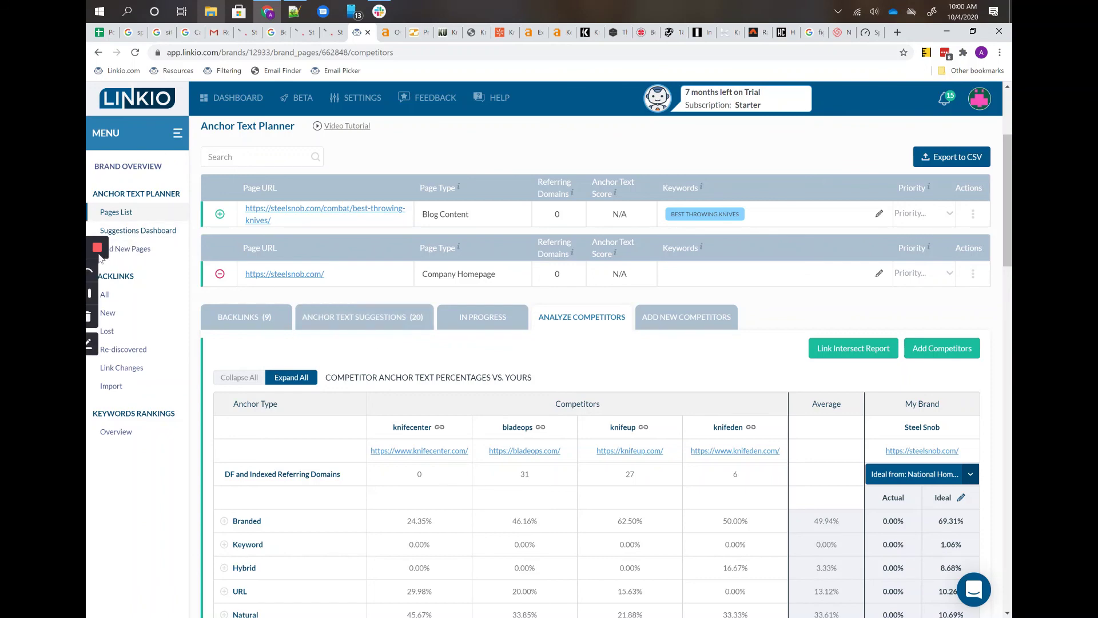